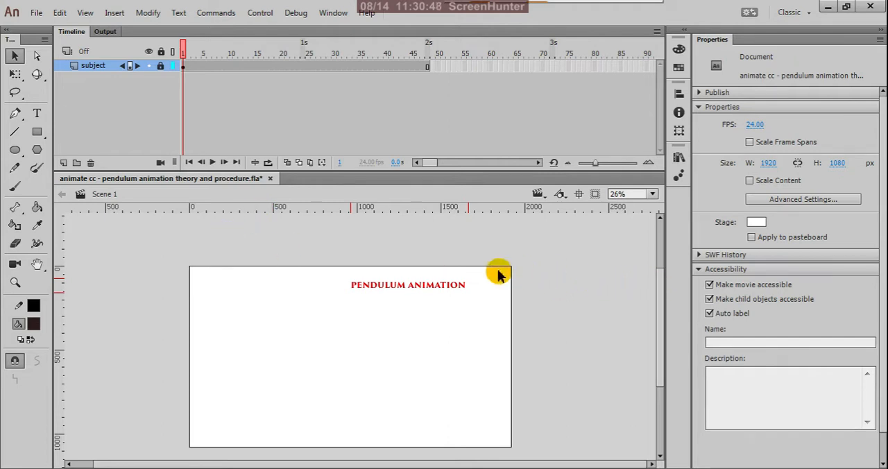
Step: Add a new layer above the subject layer
scroll(447, 263, "down", 1)
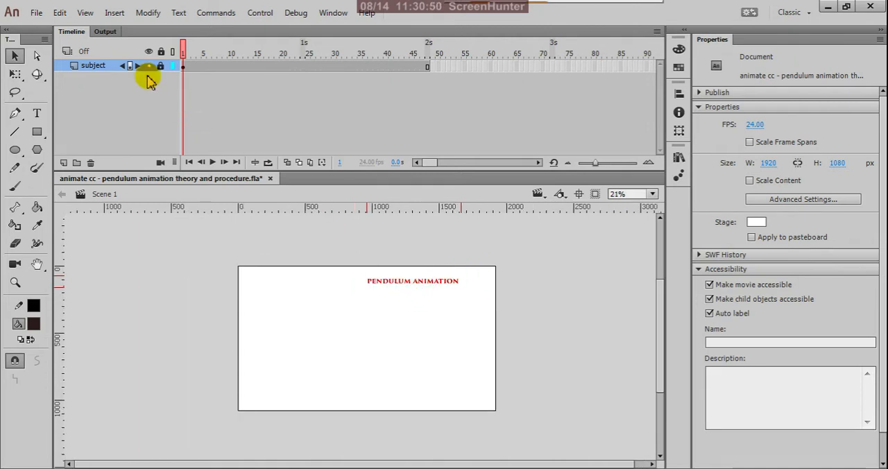
left_click(63, 162)
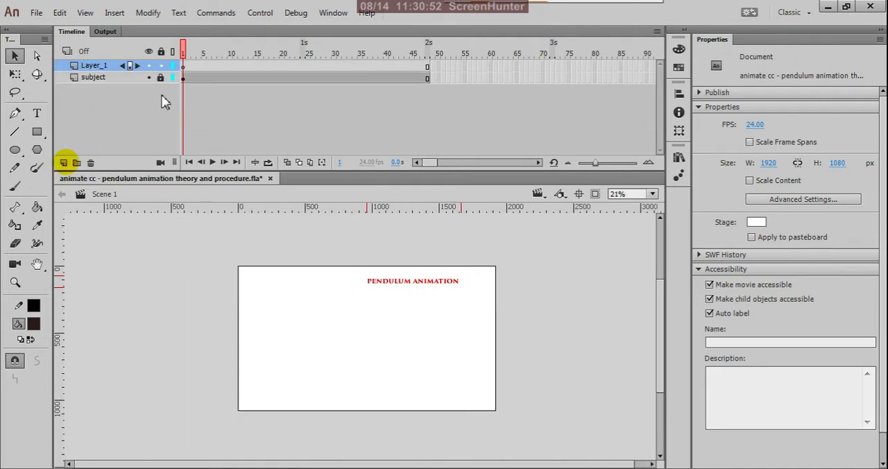
left_click(176, 70)
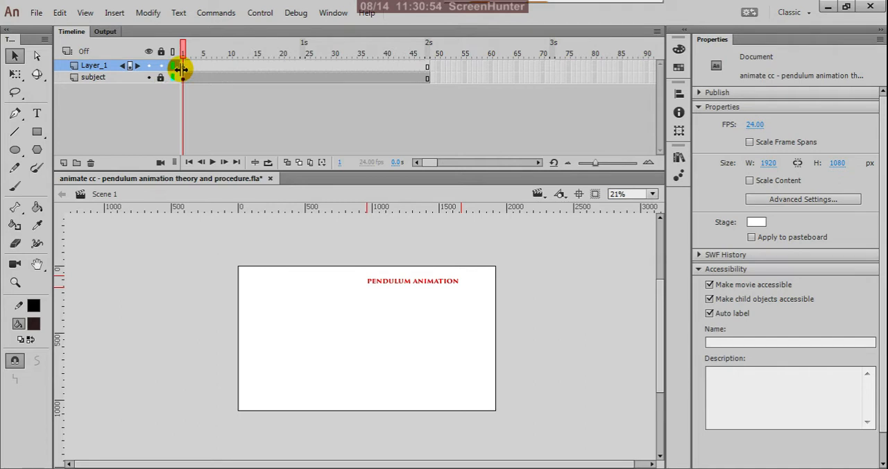
left_click_drag(182, 70, 190, 77)
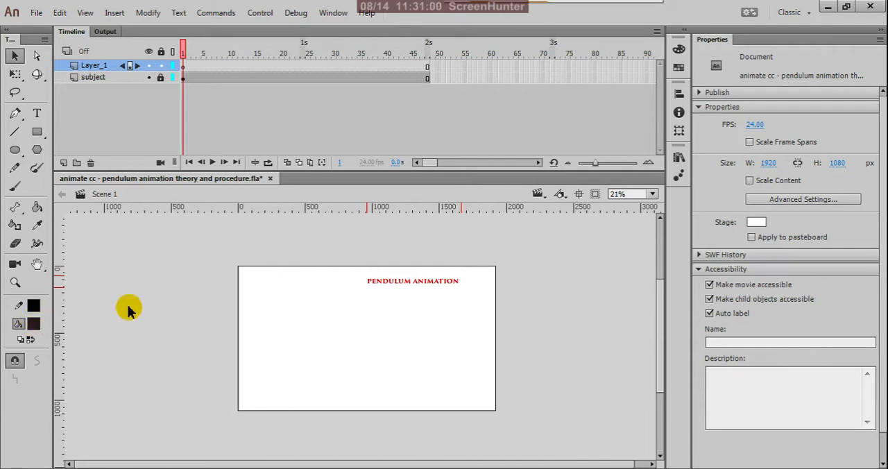
Step: Set the fill colour to red and turn on object drawing mode for the Oval tool
left_click(33, 324)
left_click(212, 256)
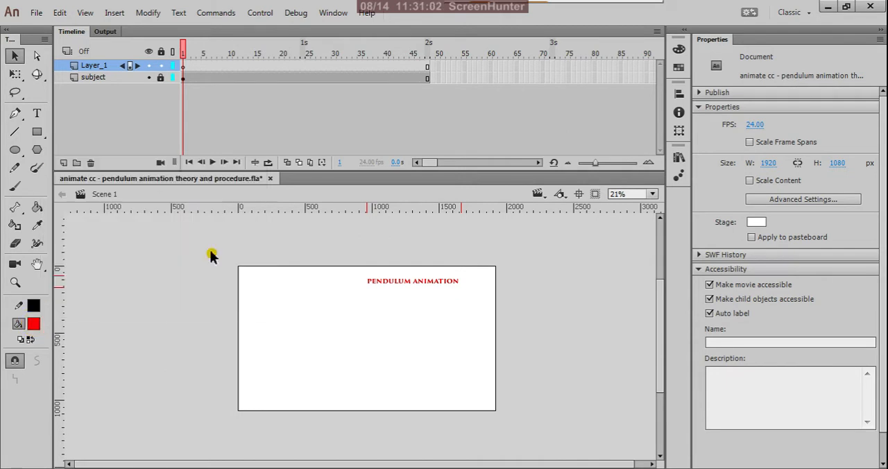
left_click(16, 151)
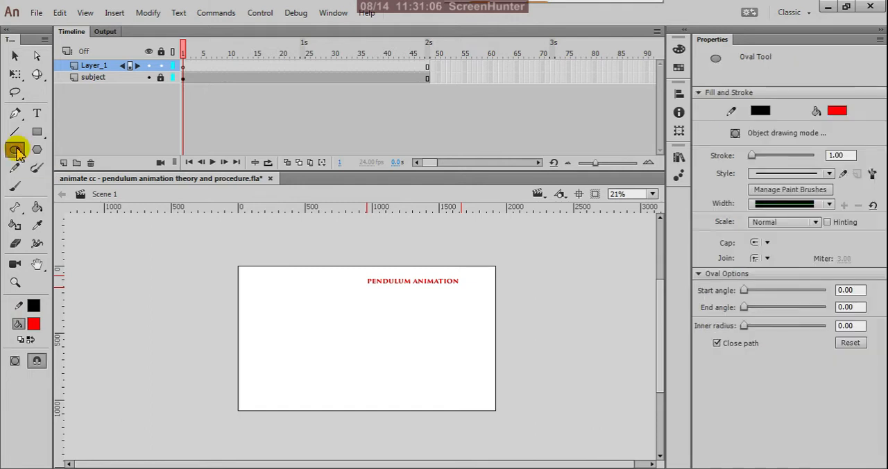
left_click(15, 360)
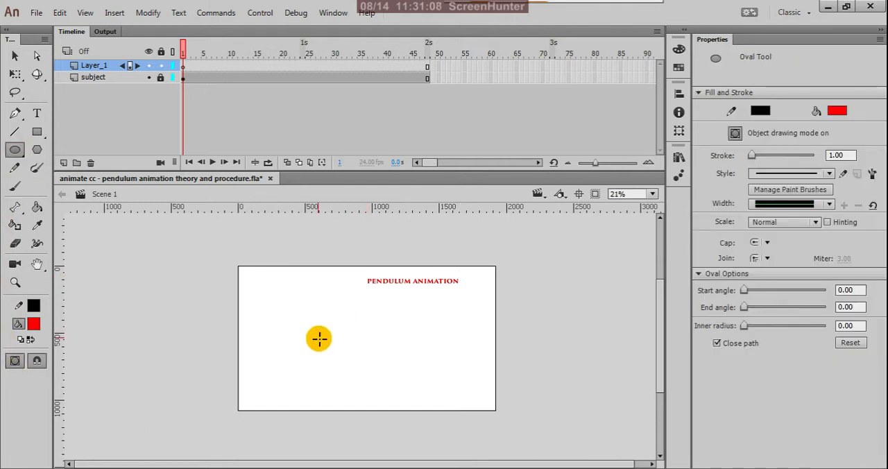
Step: Set up the Line tool on frame 1 of Layer_1 with a #FF0000 red stroke and no fill
left_click(15, 56)
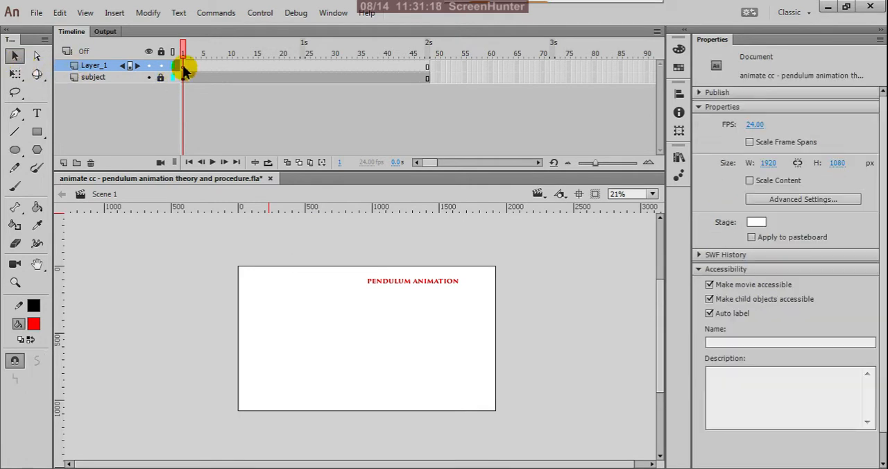
left_click(184, 68)
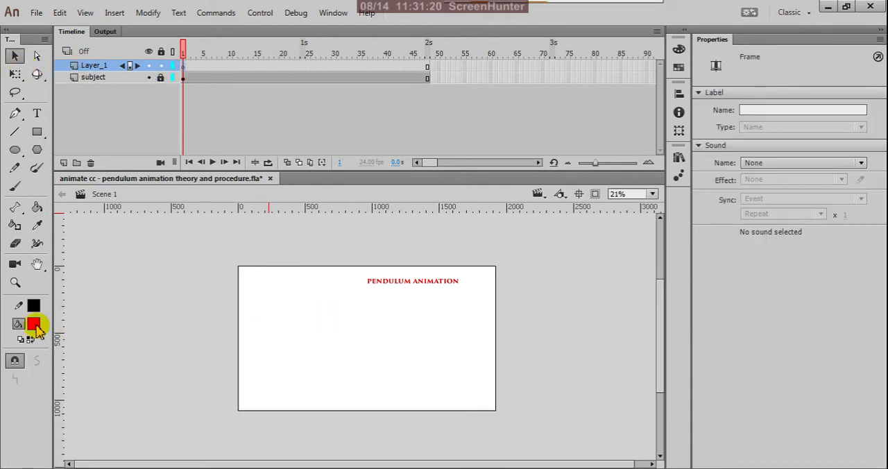
left_click(21, 136)
left_click(31, 305)
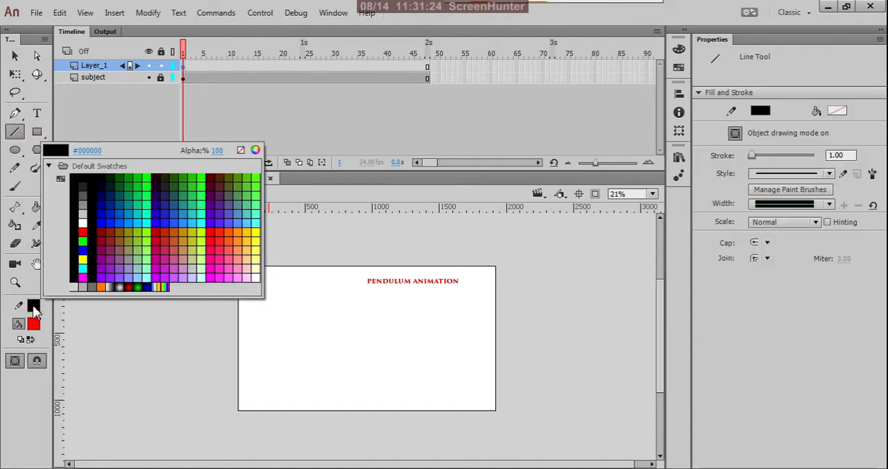
left_click(214, 229)
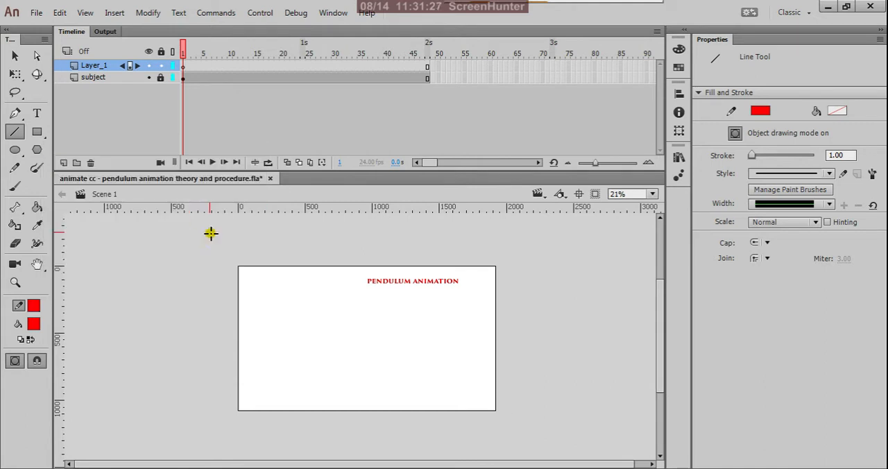
left_click(36, 327)
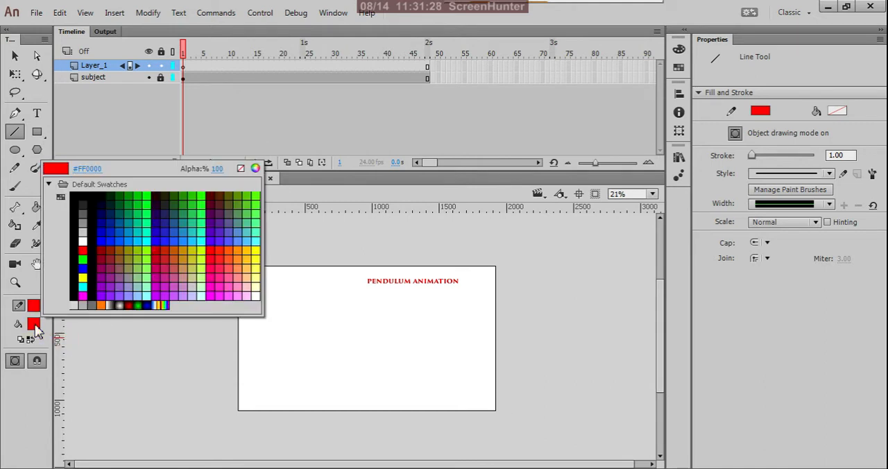
left_click(240, 168)
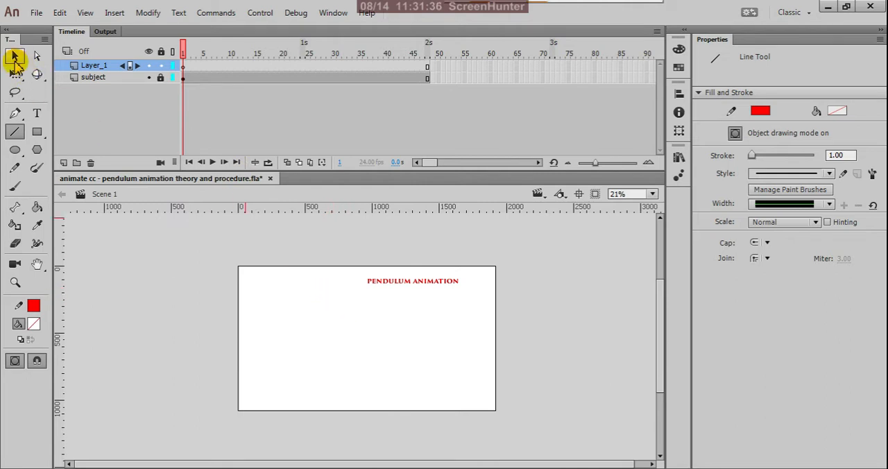
Step: Unlock the subject layer, shift the PENDULUM ANIMATION title right to about X 1091, and lock the layer again
left_click(15, 59)
left_click(184, 79)
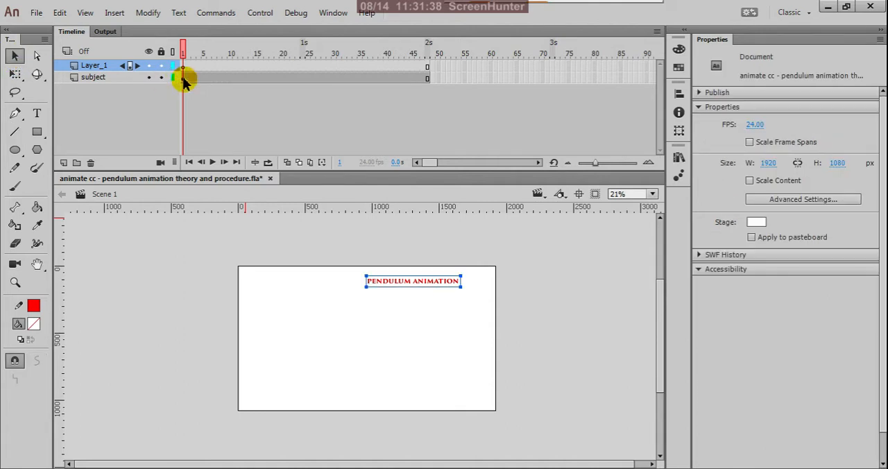
left_click_drag(423, 282, 440, 282)
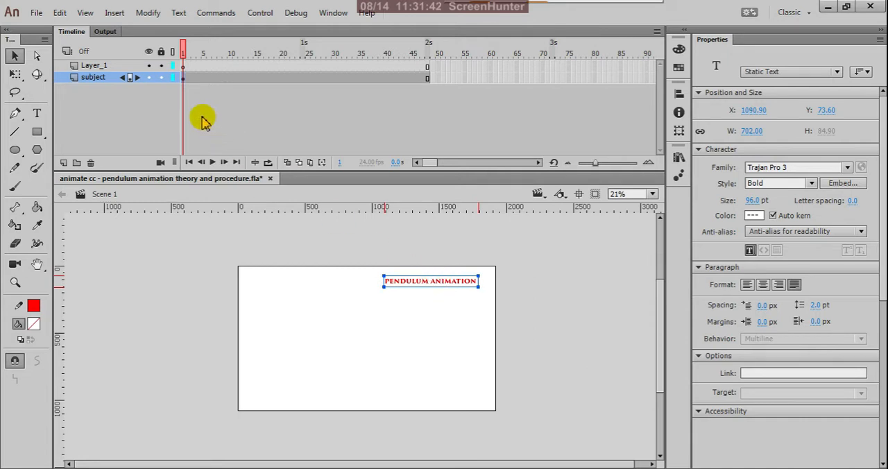
left_click(161, 77)
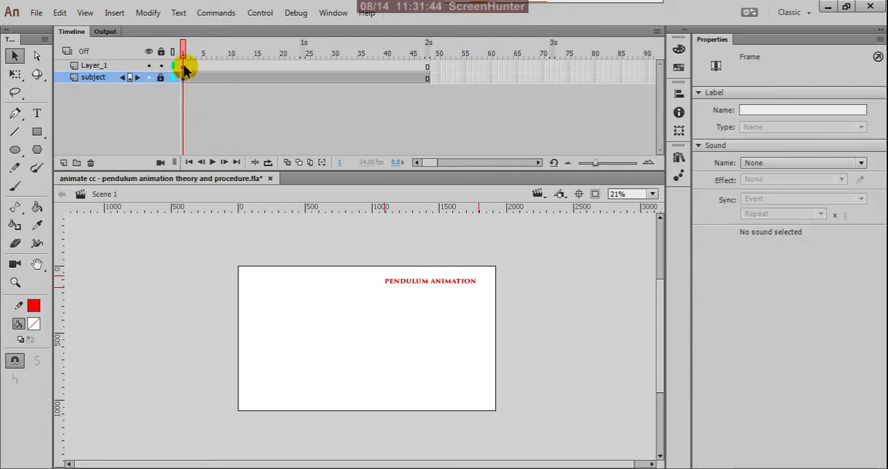
Step: Draw a vertical red line about 510 px long on frame 1 of Layer_1, left of the title
left_click(185, 67)
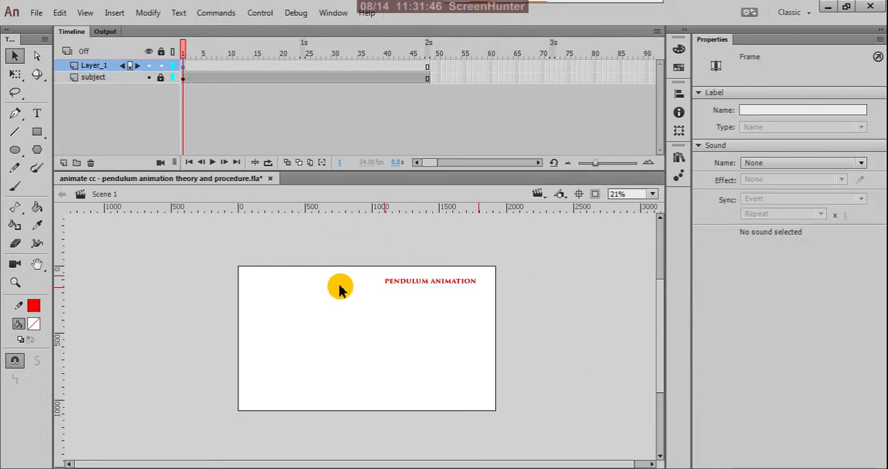
key("n")
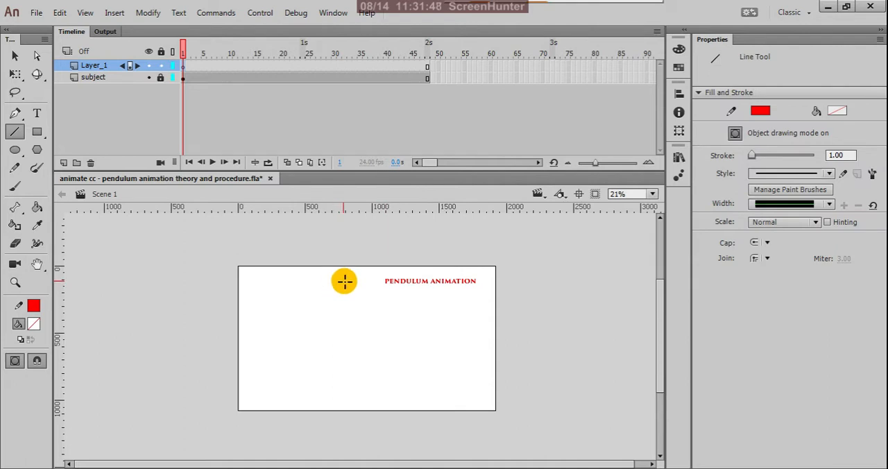
left_click_drag(343, 282, 343, 351)
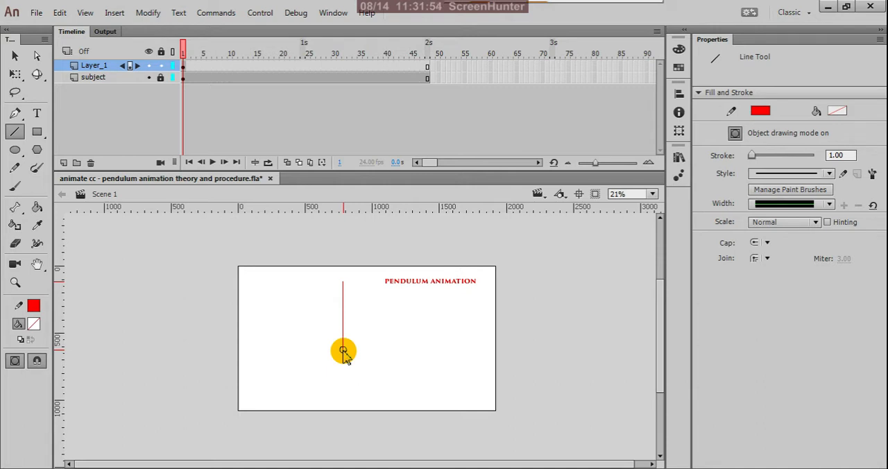
Step: Extend the vertical line's upper end to the stage's top edge, making the line about 625 px tall
left_click(16, 56)
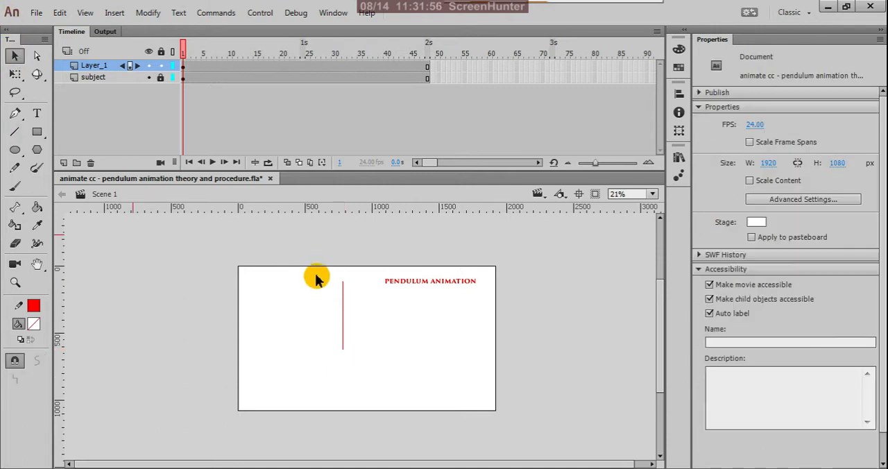
left_click_drag(345, 286, 346, 268)
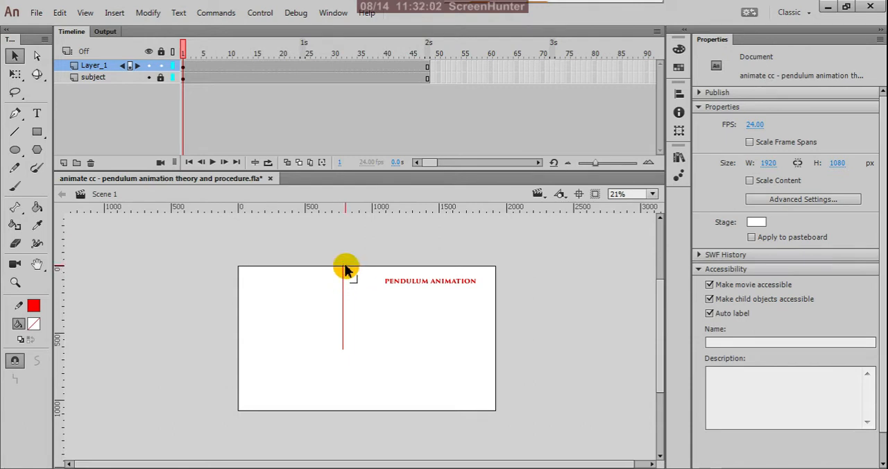
scroll(346, 269, "up", 6)
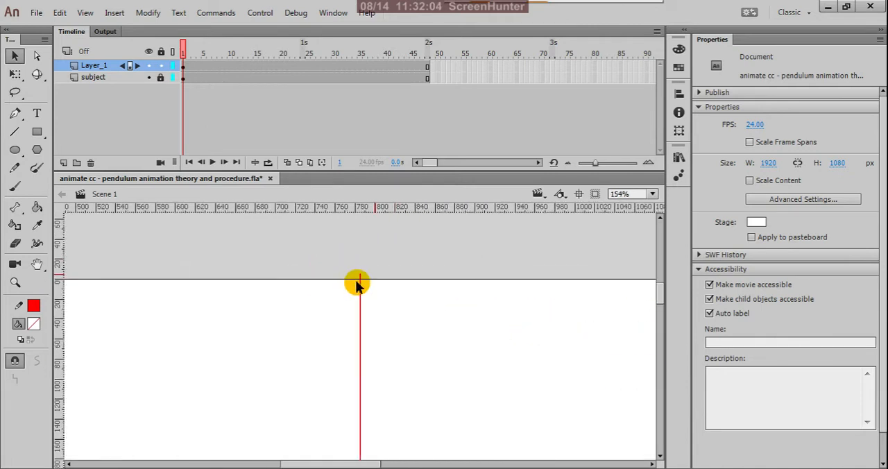
scroll(357, 285, "up", 1)
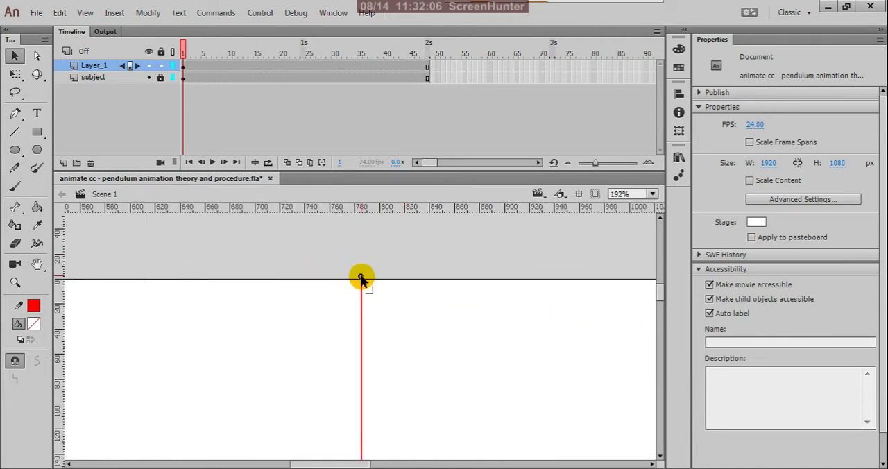
mouse_move(360, 279)
left_mouse_down()
mouse_move(390, 291)
mouse_move(363, 307)
left_mouse_up()
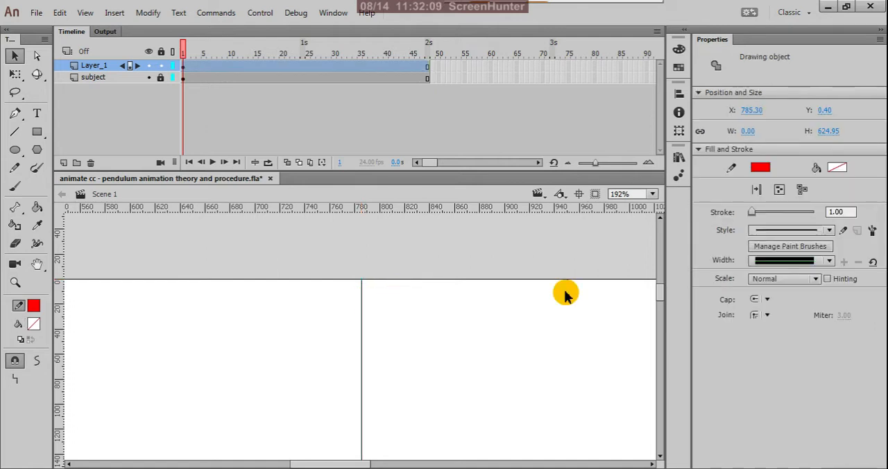
Step: Set the vertical line's stroke thickness to 3 and deselect it
left_click(831, 213)
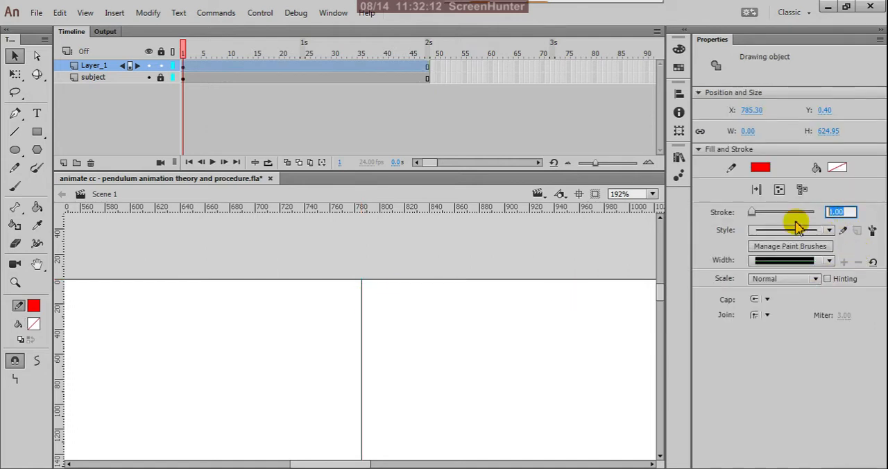
type("3")
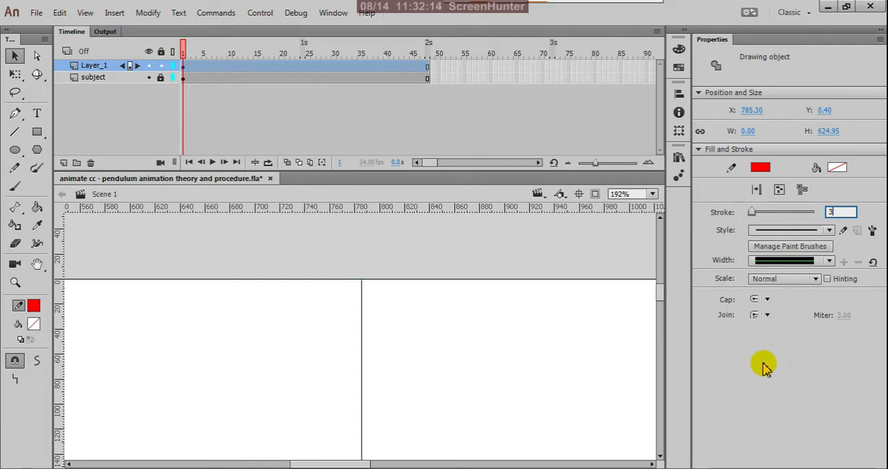
key("Return")
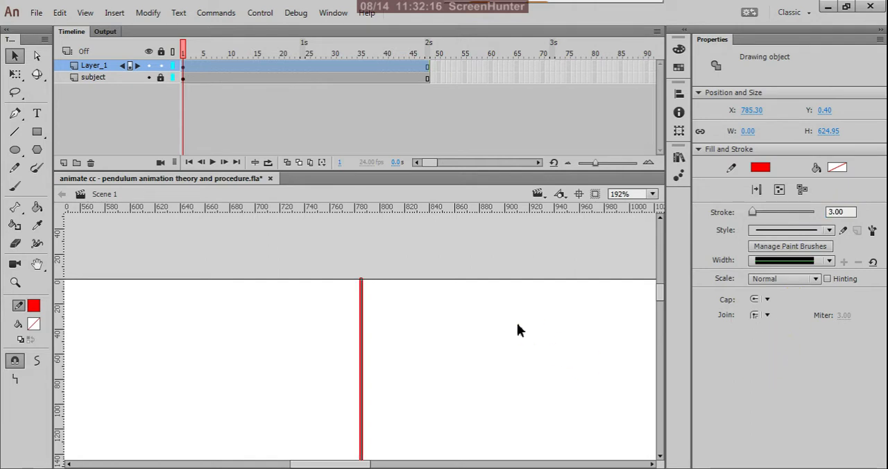
left_click(513, 321)
Step: Shorten the vertical line by moving its lower end up to about 510 px below the stage's top edge
scroll(449, 270, "down", 5)
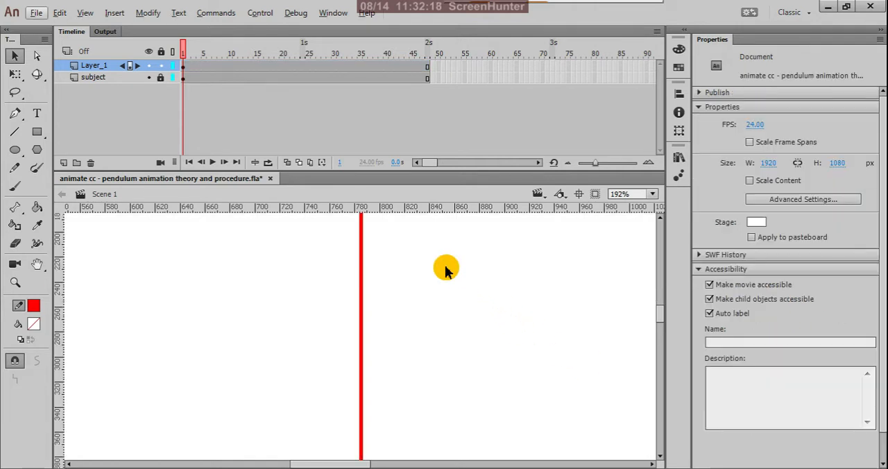
scroll(445, 270, "down", 5)
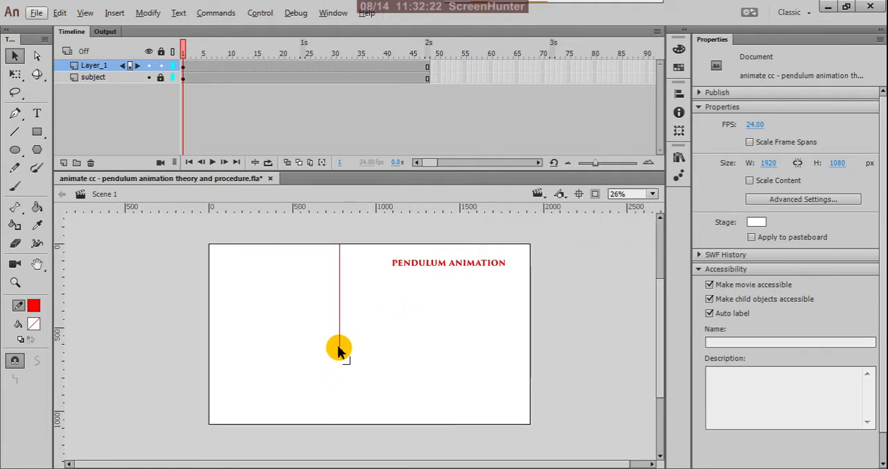
left_click_drag(341, 350, 340, 333)
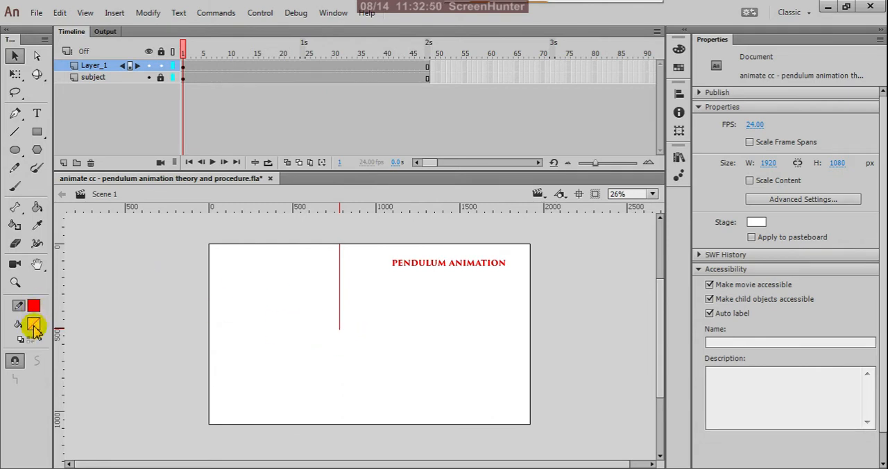
Step: Try to draw an unfilled red circle about 25 px wide from the line's lower end, and undo it
left_click(15, 149)
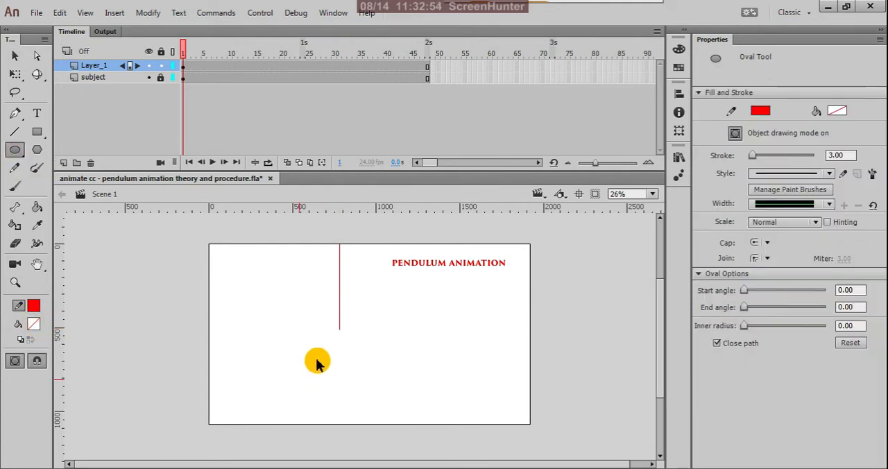
scroll(318, 362, "up", 1)
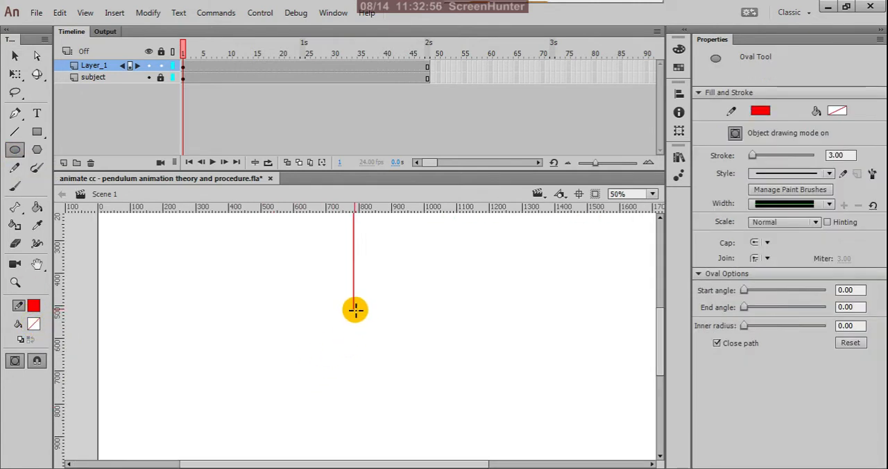
scroll(355, 314, "up", 1)
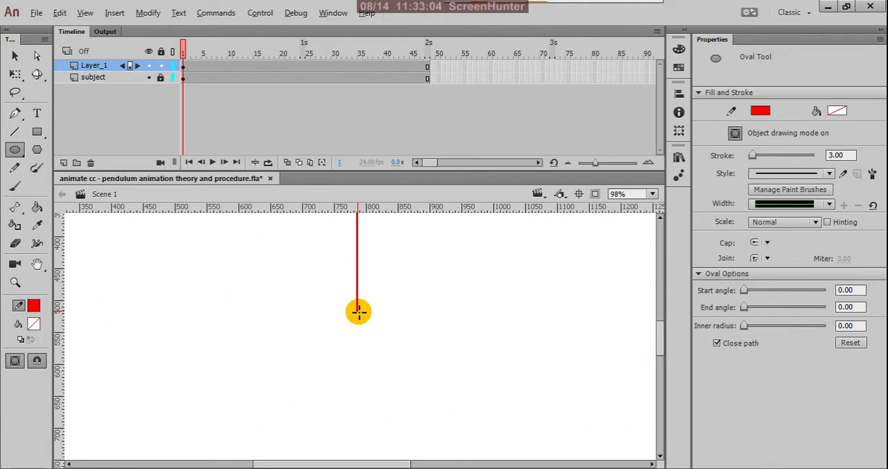
key("alt")
left_click_drag(358, 311, 372, 328)
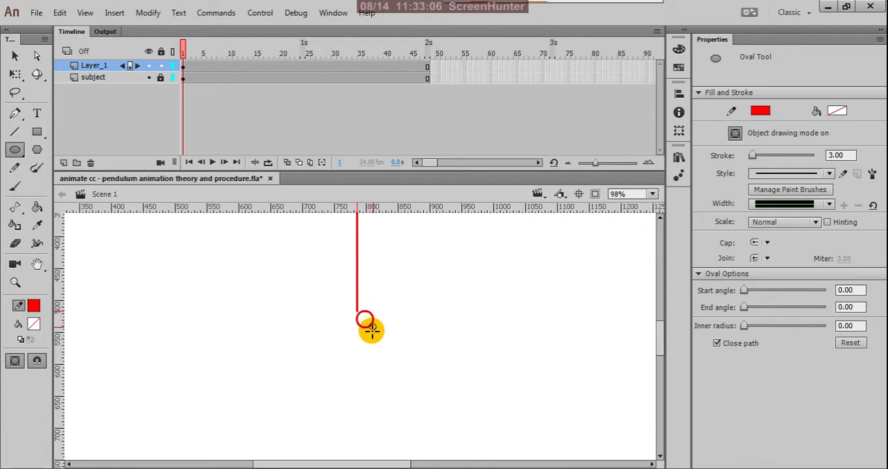
key("ctrl+z")
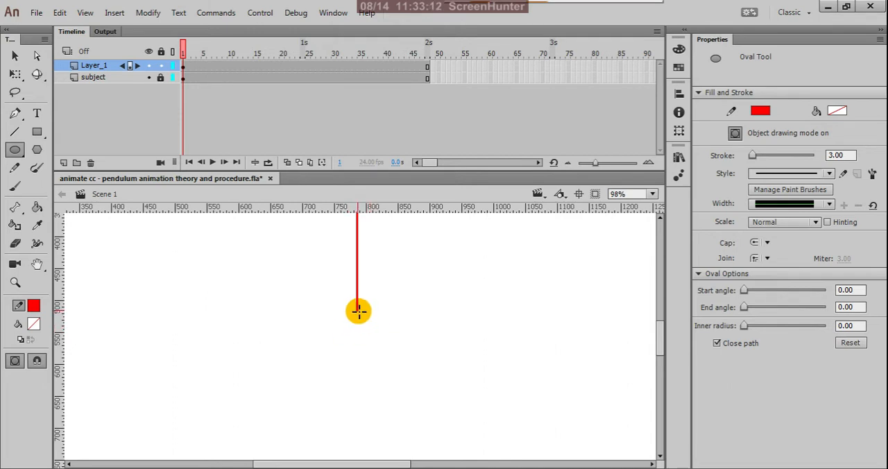
Step: Draw an unfilled red circle about 91 px in diameter, centred on the vertical line's lower end
left_click_drag(359, 311, 385, 344)
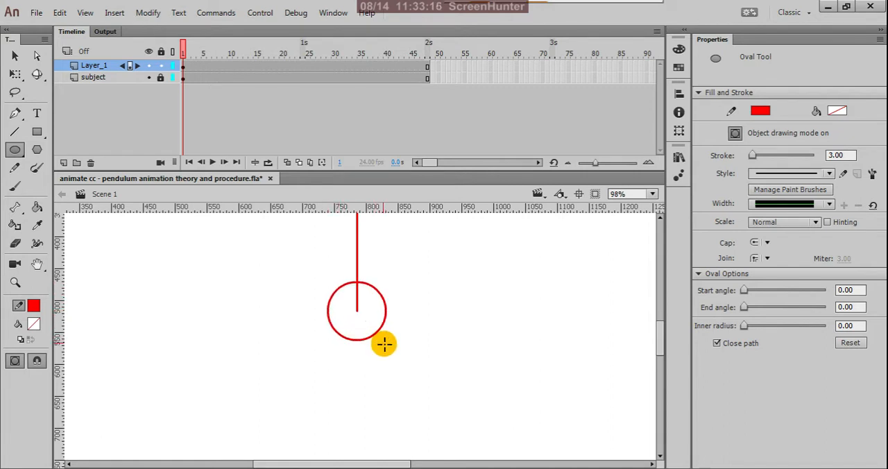
scroll(388, 327, "down", 5)
scroll(354, 321, "down", 1)
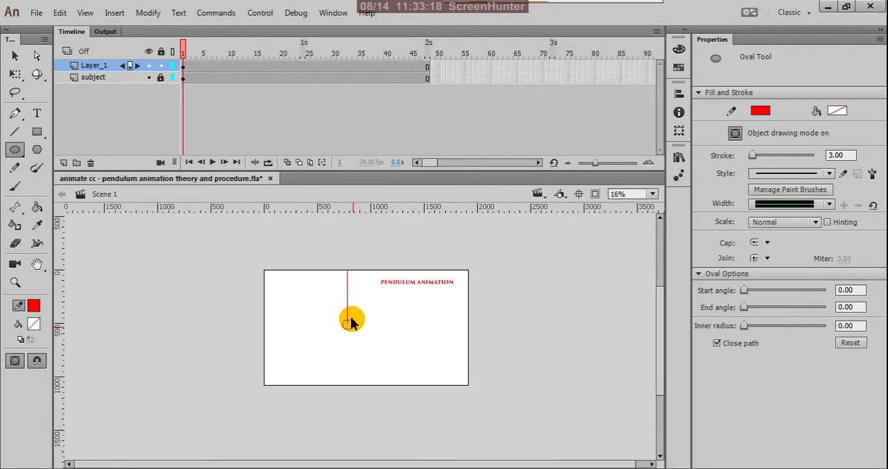
scroll(354, 321, "up", 1)
Step: Try to enlarge the circle to about 141 px wide by its lower-right corner, and undo the scaling
left_click(15, 56)
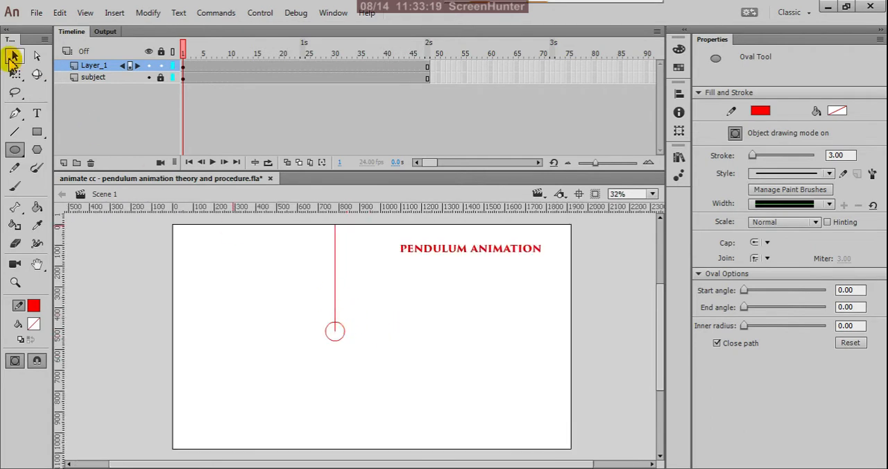
left_click(340, 345)
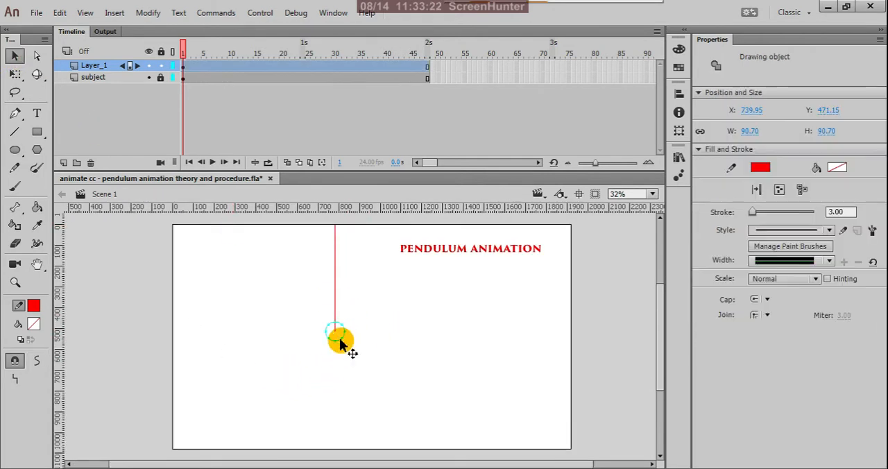
scroll(339, 345, "up", 2)
key("q")
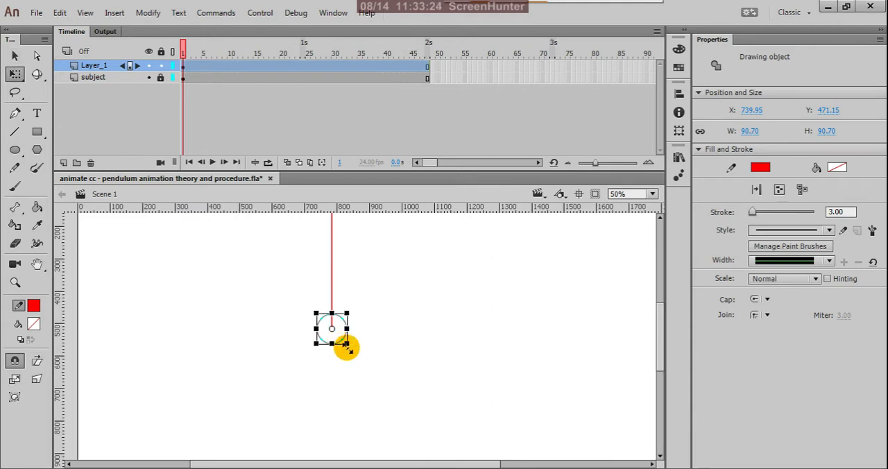
left_click_drag(347, 345, 368, 364)
key("z")
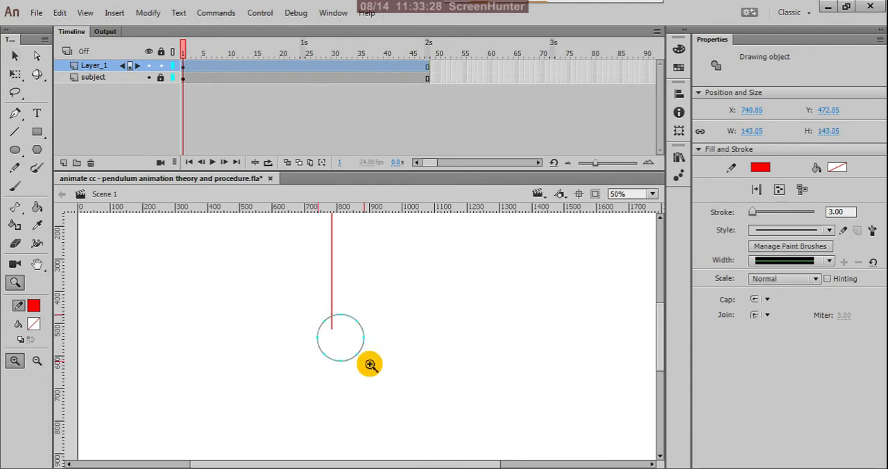
key("ctrl+z")
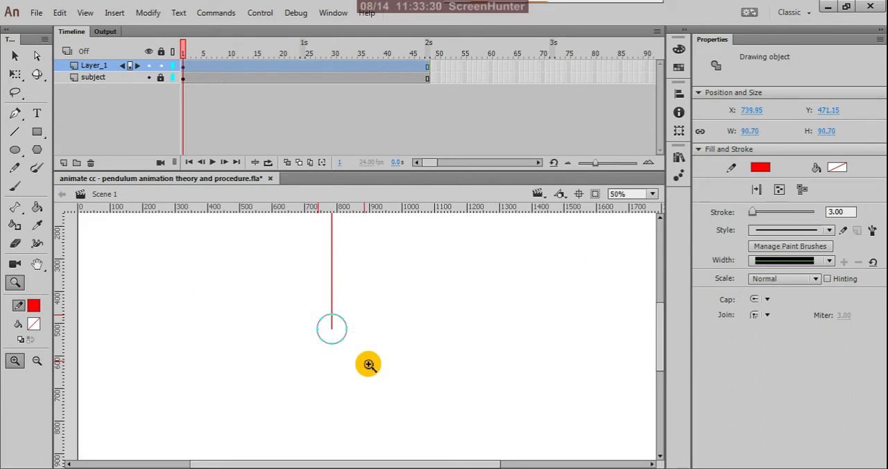
left_click(15, 73)
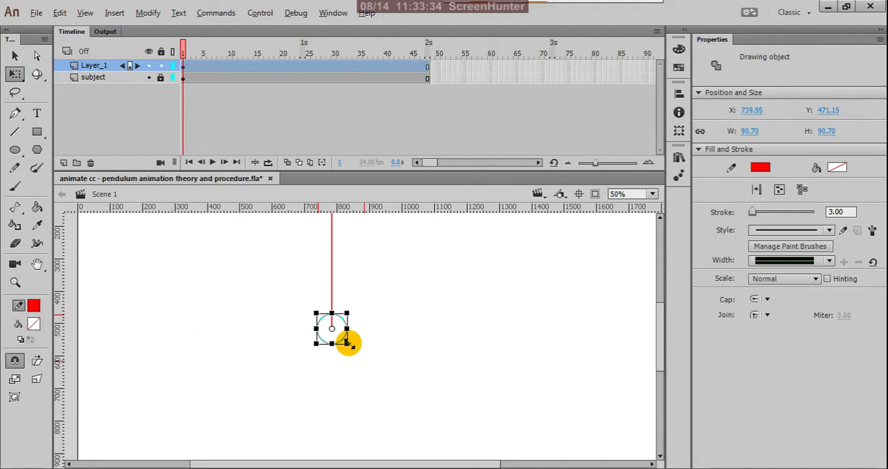
left_click_drag(347, 341, 364, 364)
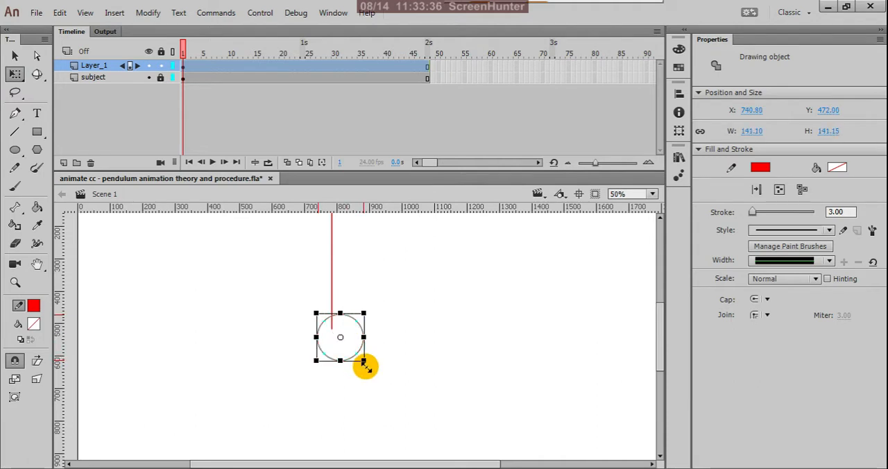
key("ctrl+z")
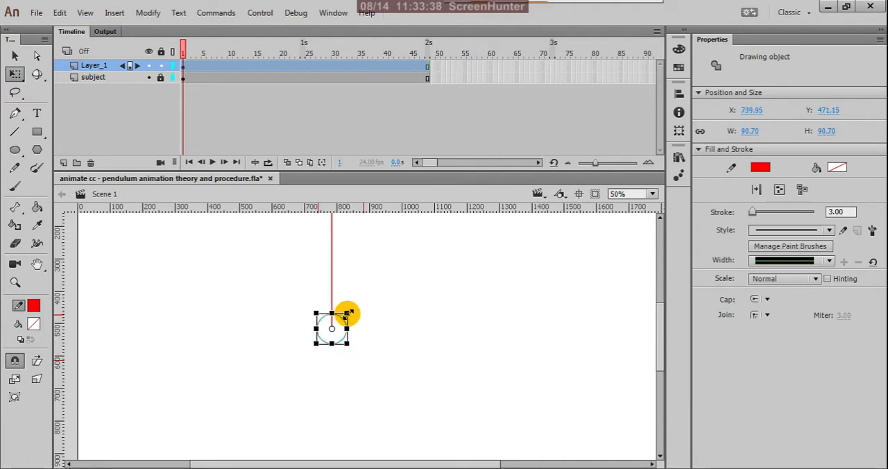
Step: Scale the circle uniformly about its centre to about 156 px in diameter and deselect it
left_click_drag(348, 312, 386, 292)
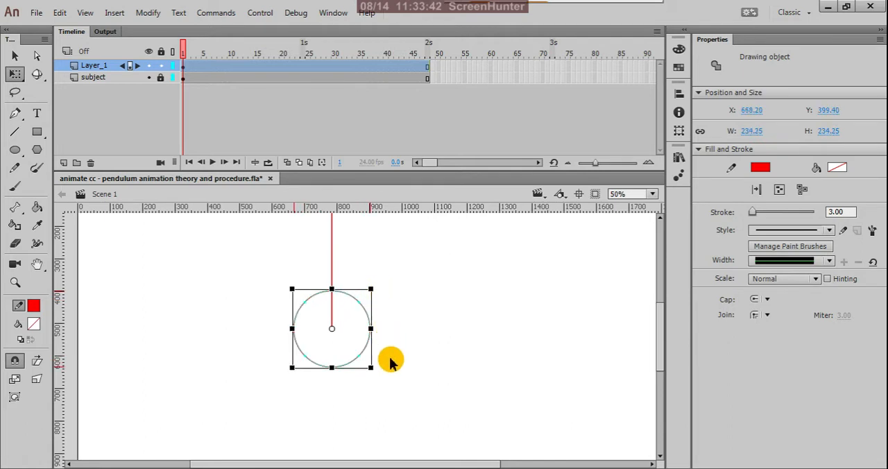
key("ctrl+3")
key("ctrl+=")
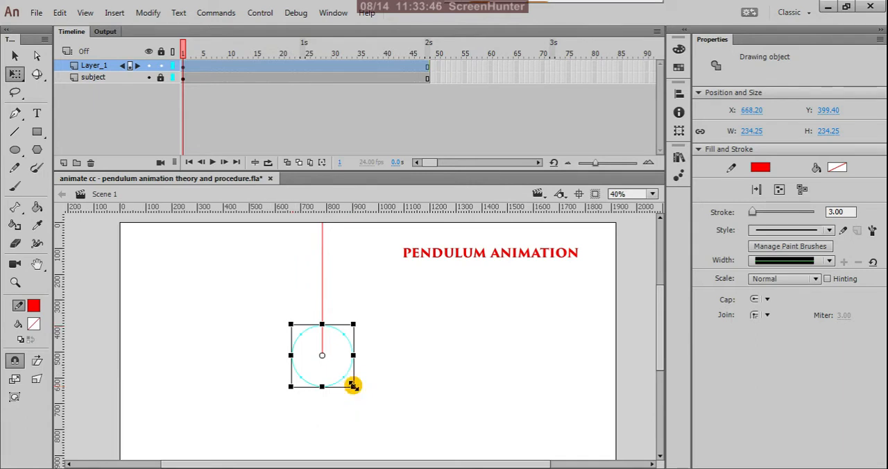
left_click_drag(352, 386, 342, 375)
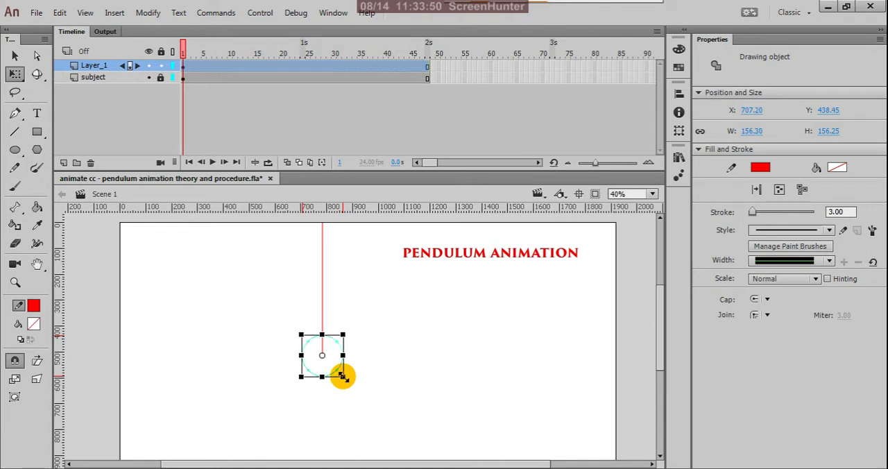
key("v")
left_click(388, 305)
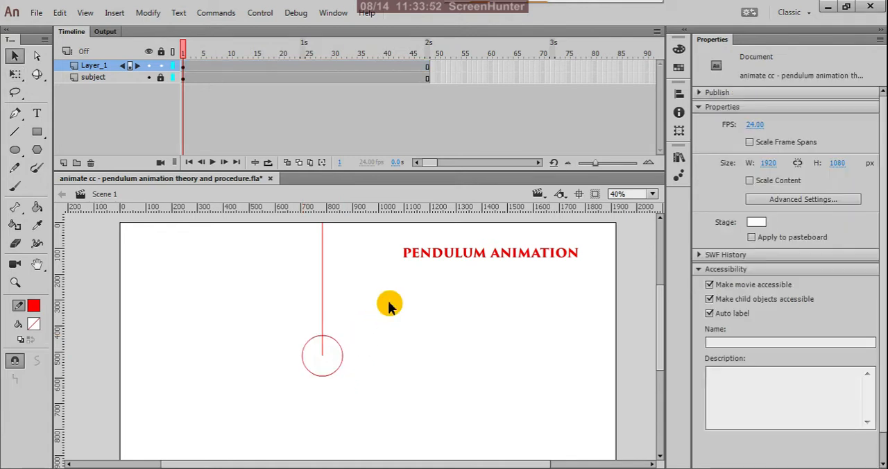
Step: Shorten the vertical line by moving its lower end up to the top edge of the circle
scroll(372, 322, "down", 3)
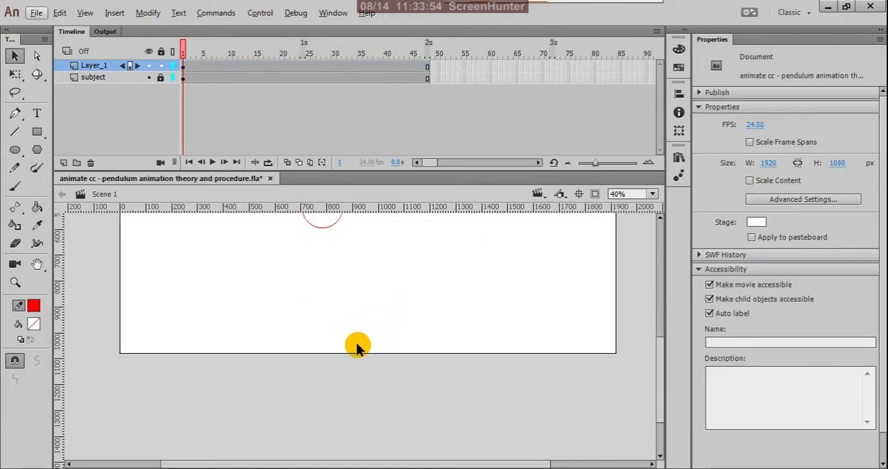
scroll(358, 338, "down", 4)
scroll(345, 305, "up", 2)
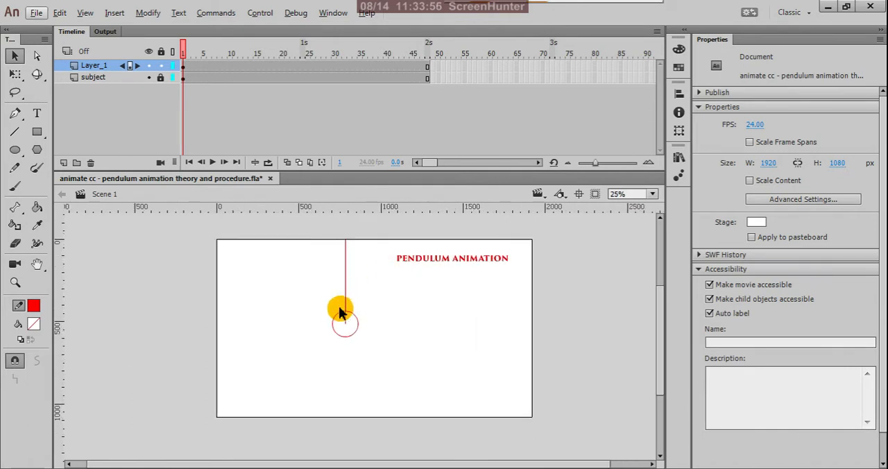
scroll(341, 324, "up", 4)
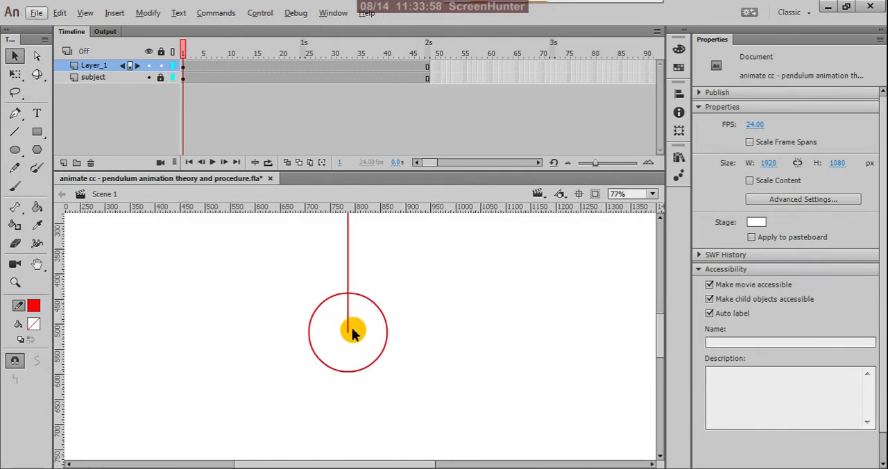
scroll(351, 333, "up", 2)
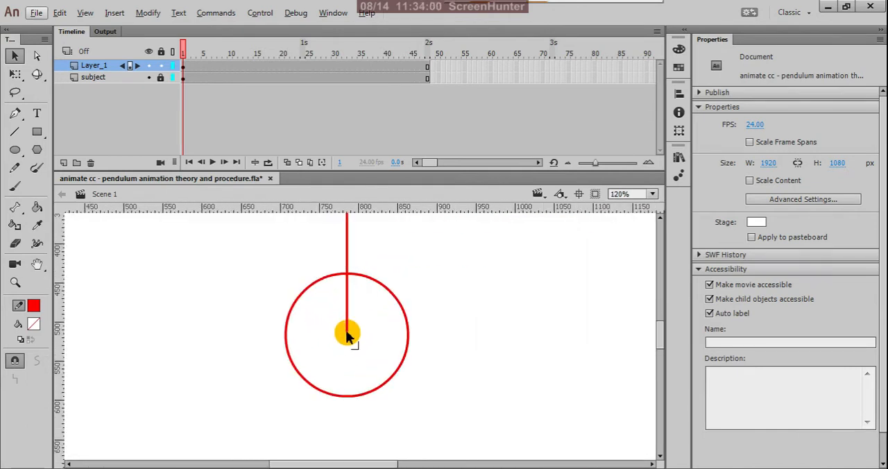
left_click_drag(348, 339, 348, 272)
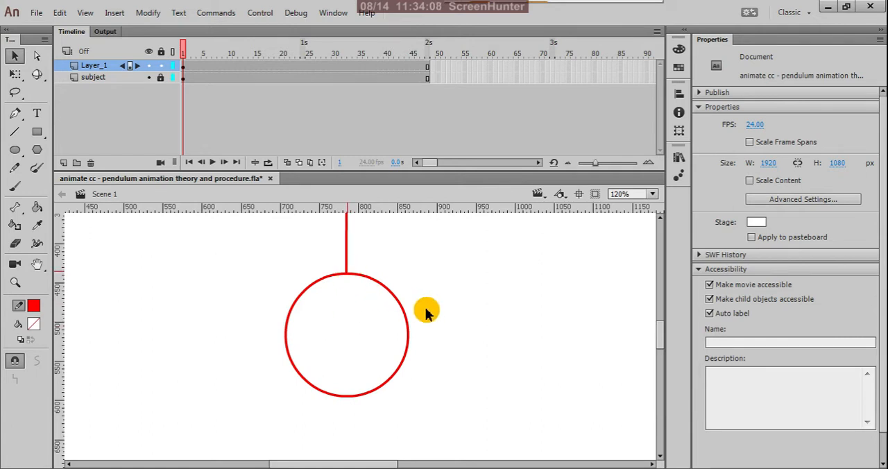
Step: Fill the circle at the end of the line with purple #9966FF
scroll(426, 338, "down", 7)
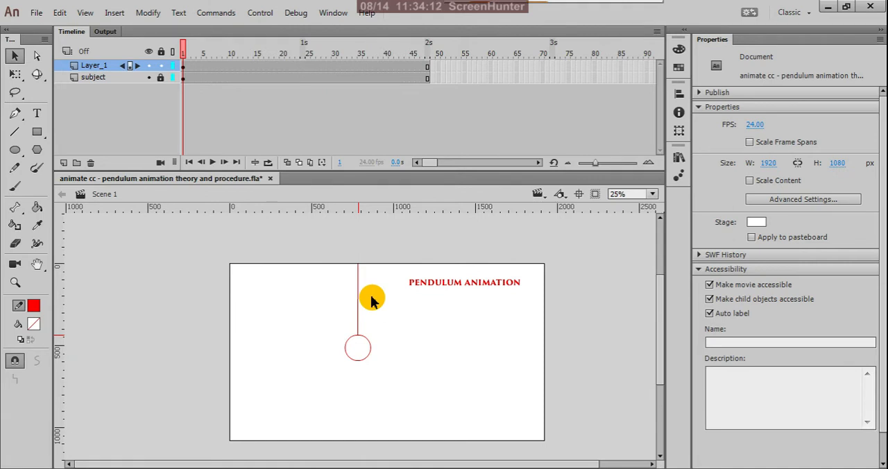
left_click(371, 355)
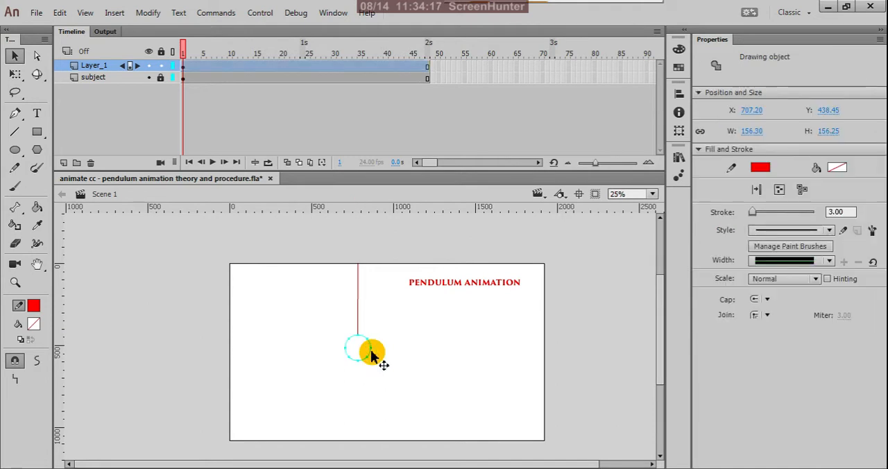
left_click(35, 324)
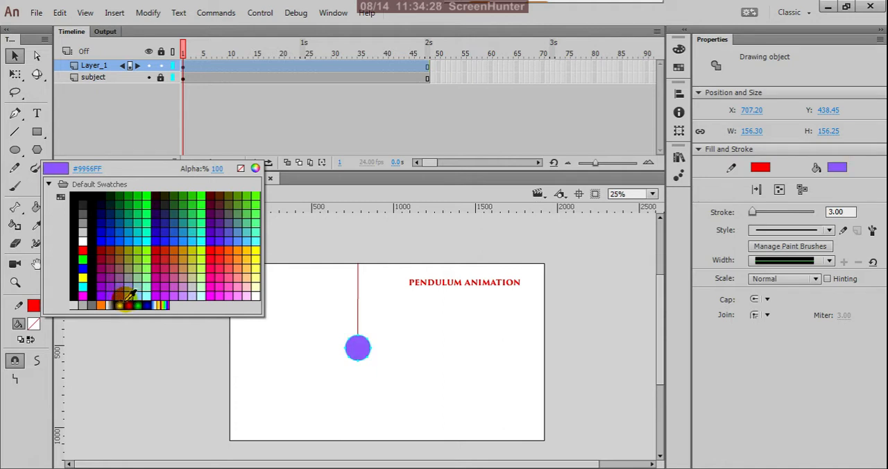
left_click(126, 293)
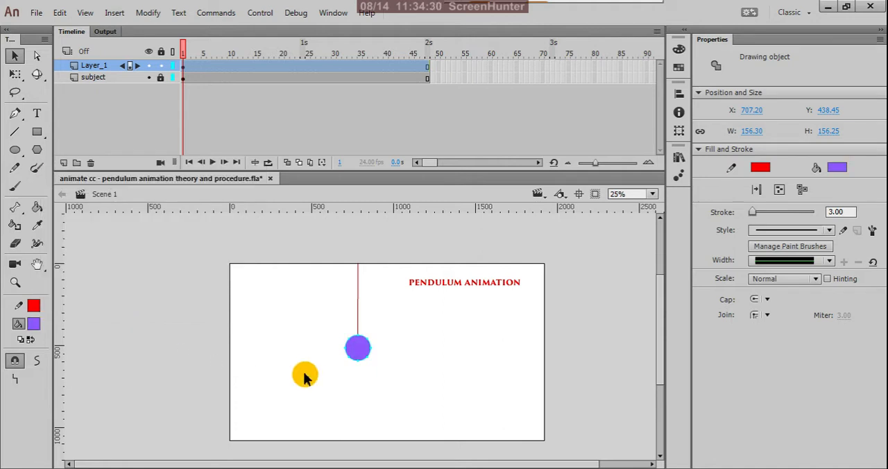
left_click(312, 372)
Step: Remove the red stroke from the purple circle and deselect it
left_click(362, 357)
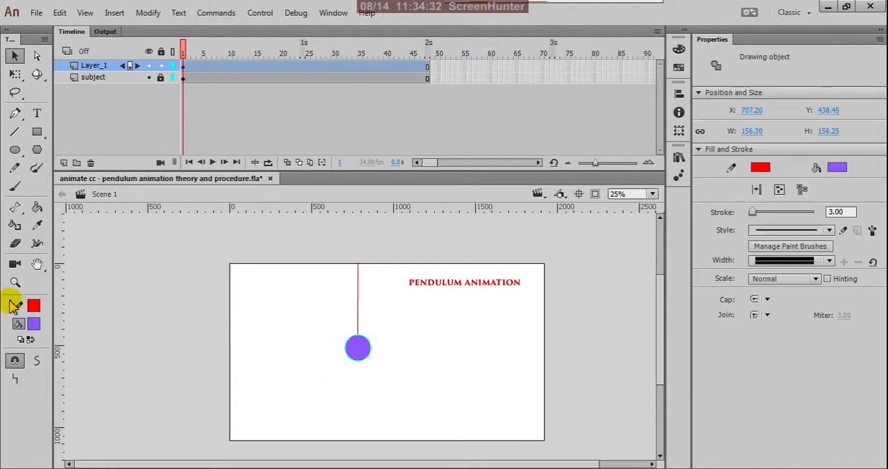
left_click(33, 306)
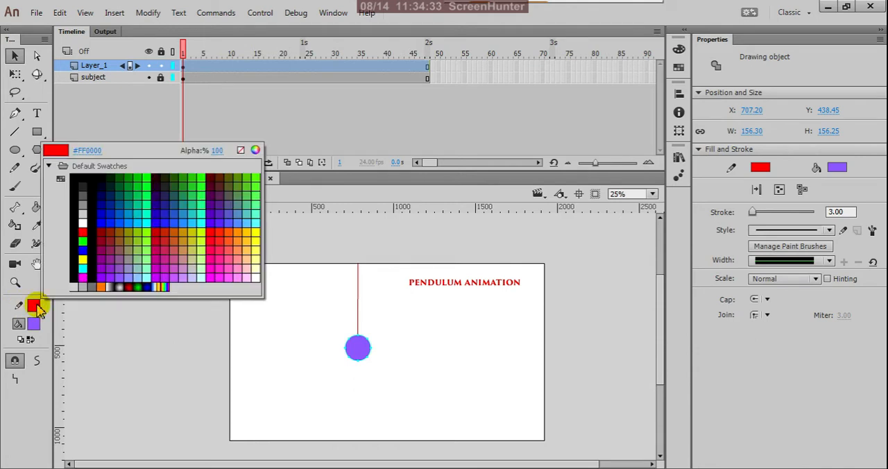
left_click(241, 150)
left_click(319, 361)
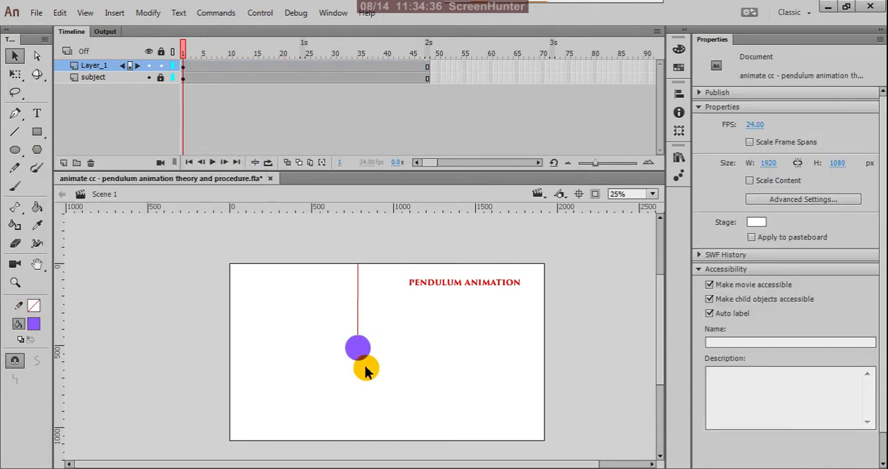
scroll(341, 340, "up", 4)
scroll(394, 365, "up", 2)
scroll(356, 388, "down", 4)
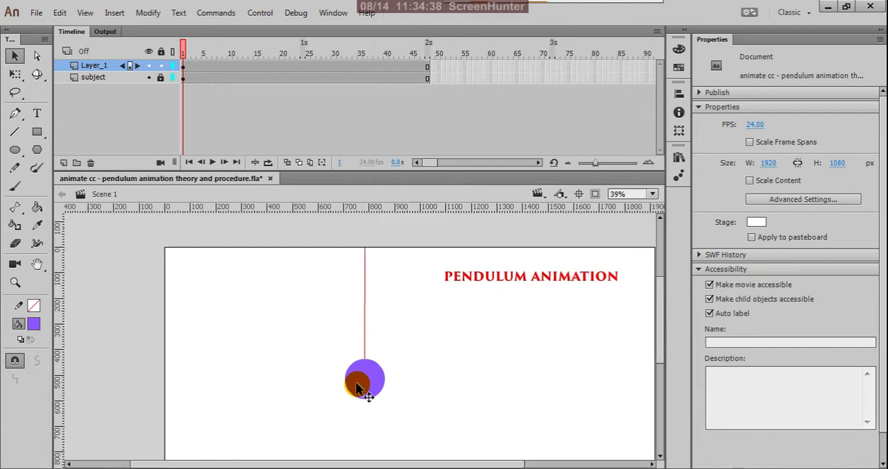
scroll(357, 386, "down", 2)
left_click_drag(356, 385, 330, 298)
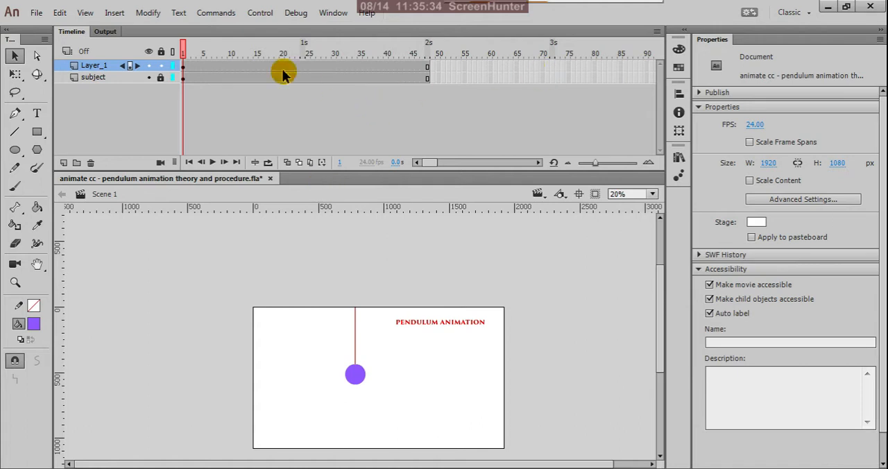
Step: Remove all frames from frame 2 onward on both Layer_1 and the subject layer
left_click(442, 66)
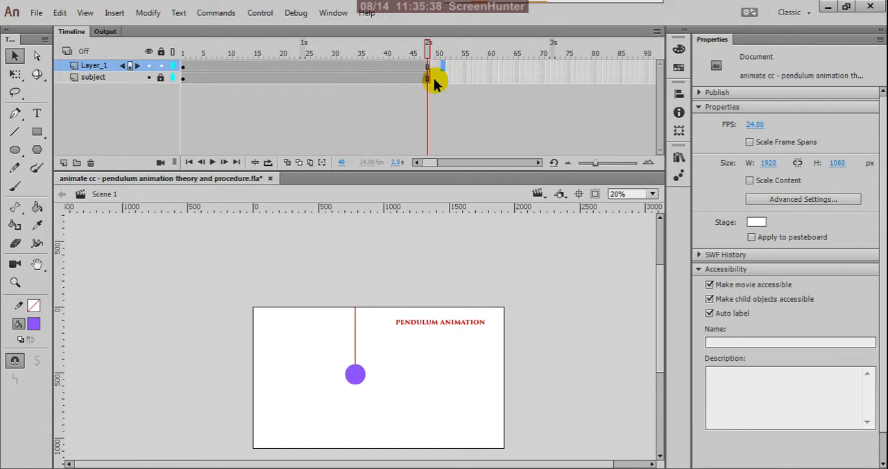
left_click_drag(441, 66, 188, 97)
left_click_drag(434, 70, 185, 93)
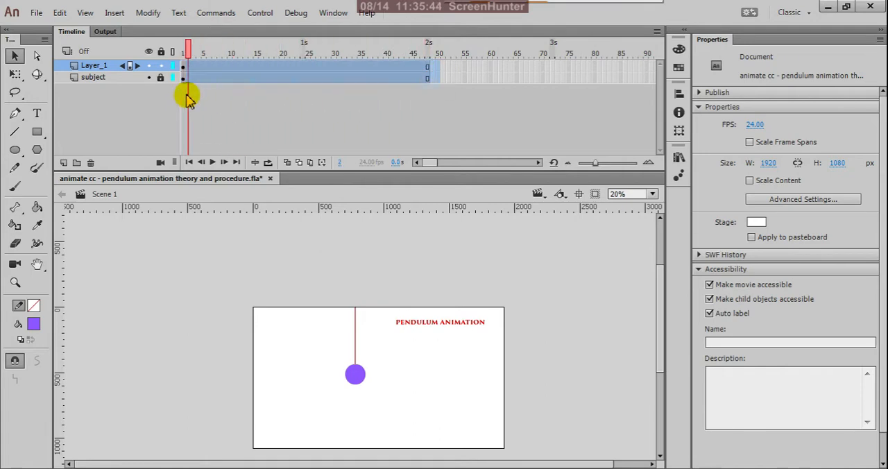
right_click(202, 77)
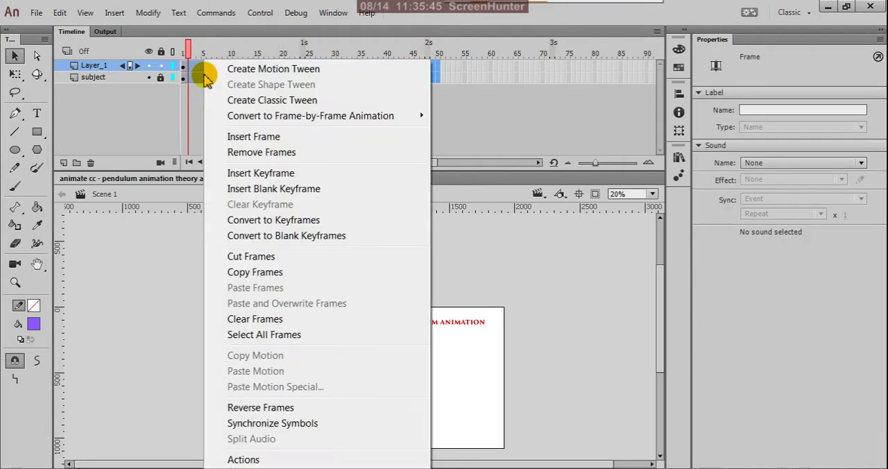
left_click(225, 149)
Step: Insert a keyframe at frame 13 of Layer_1 and return to frame 1
left_click(184, 68)
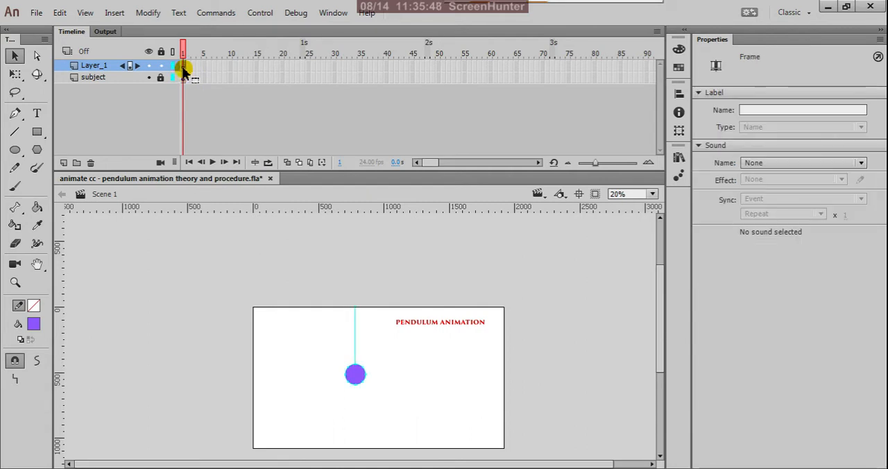
left_click(249, 69)
right_click(247, 68)
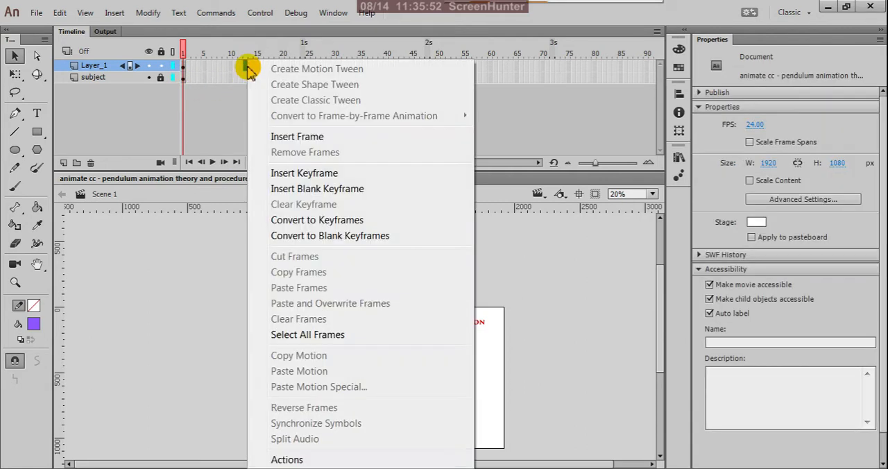
left_click(294, 174)
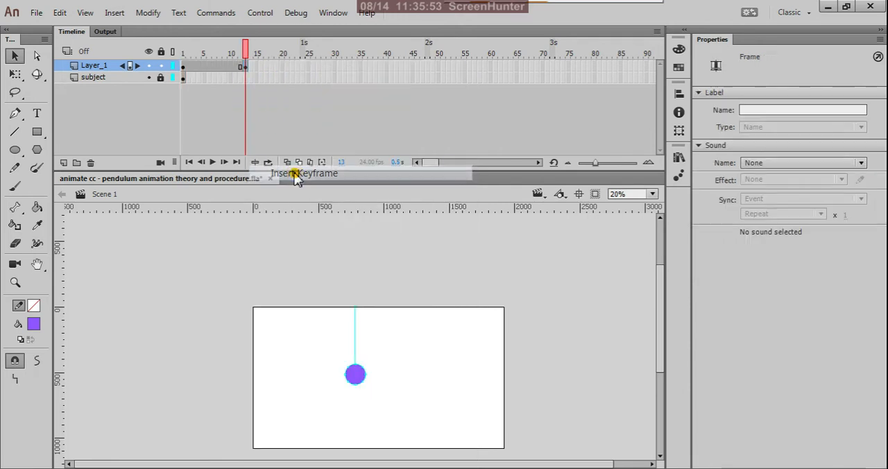
left_click(246, 70)
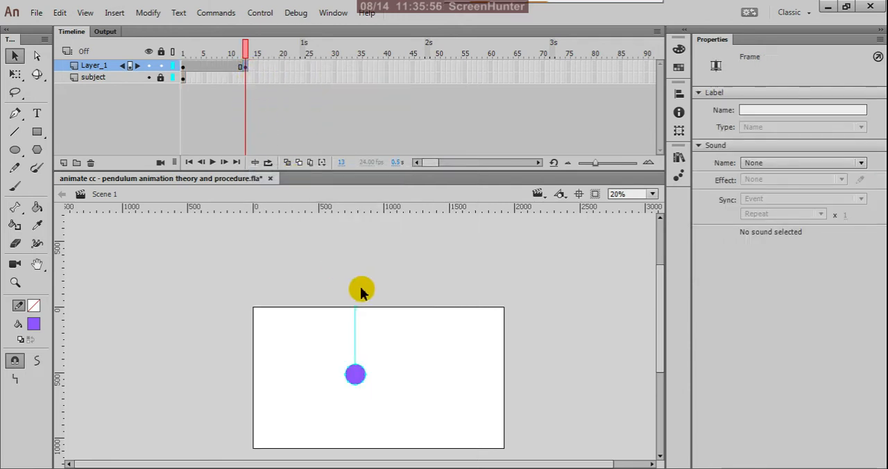
left_click(183, 67)
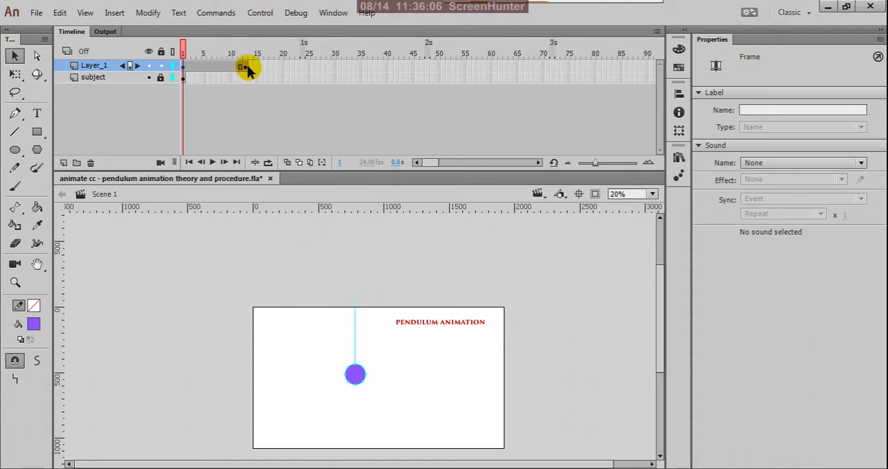
Step: Insert a keyframe at frame 7 of Layer_1 and return to frame 1
left_click_drag(251, 69, 193, 75)
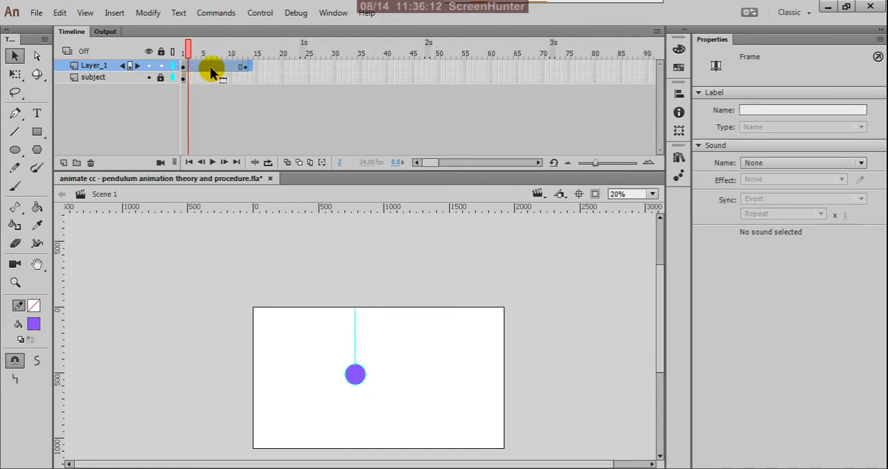
left_click(212, 68)
left_click(215, 72)
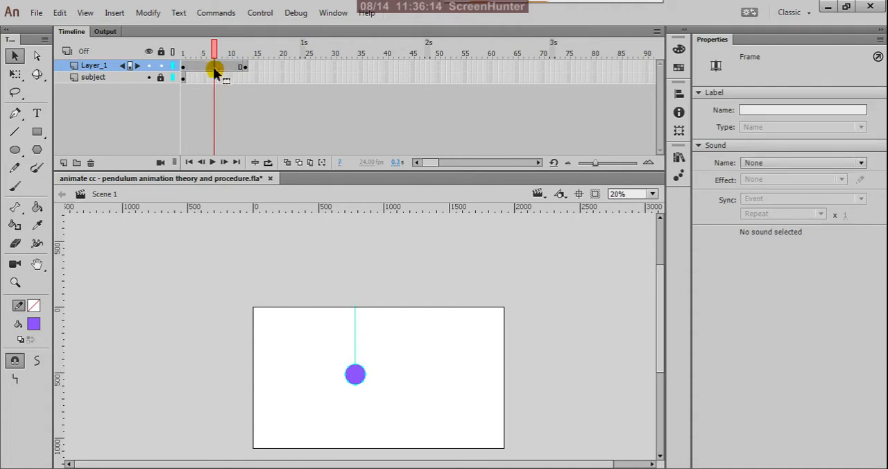
right_click(215, 72)
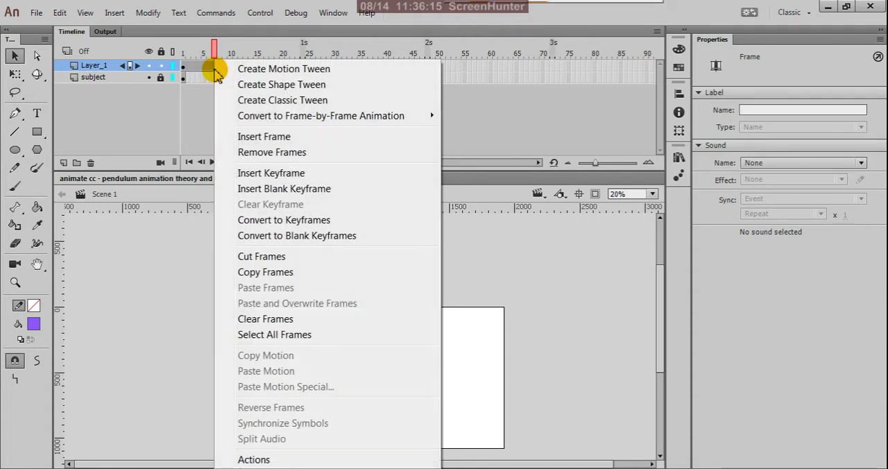
left_click(229, 172)
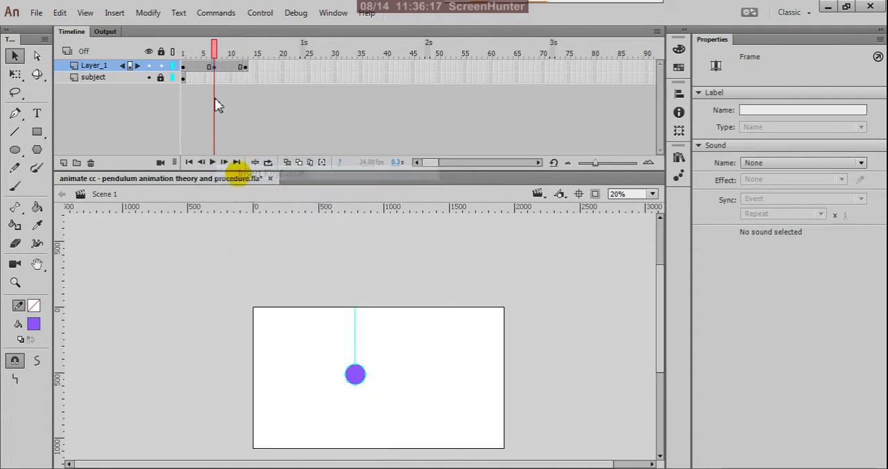
left_click(183, 68)
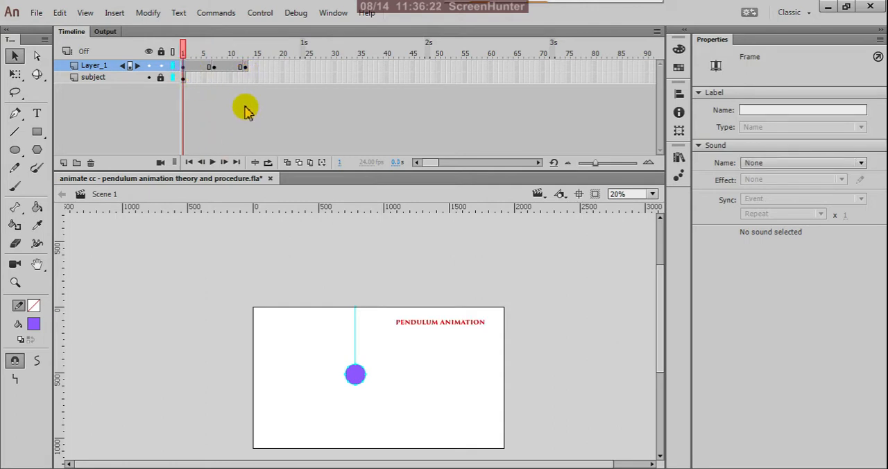
key("q")
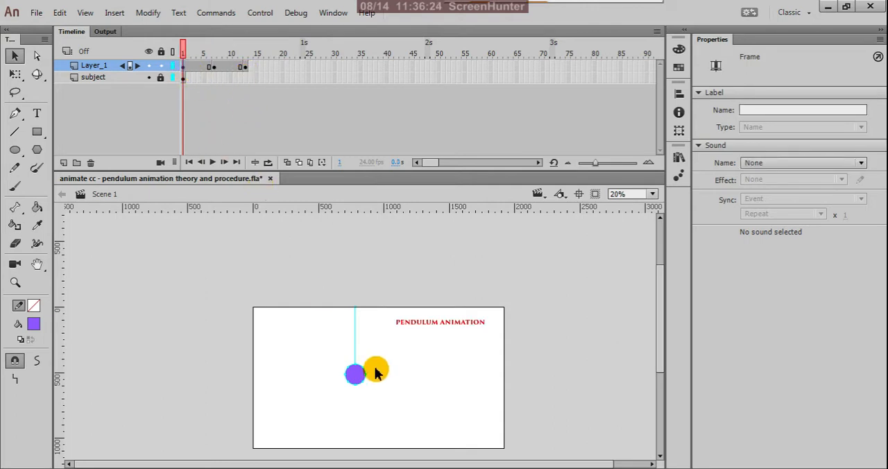
left_click(359, 378)
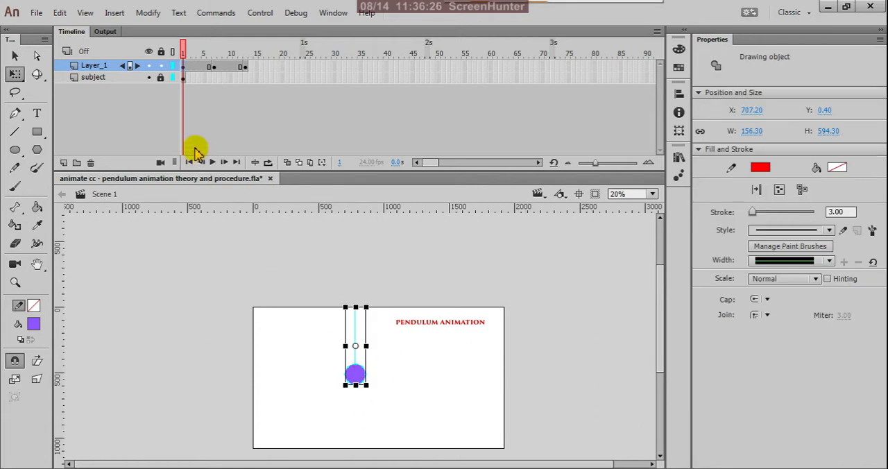
left_click(15, 57)
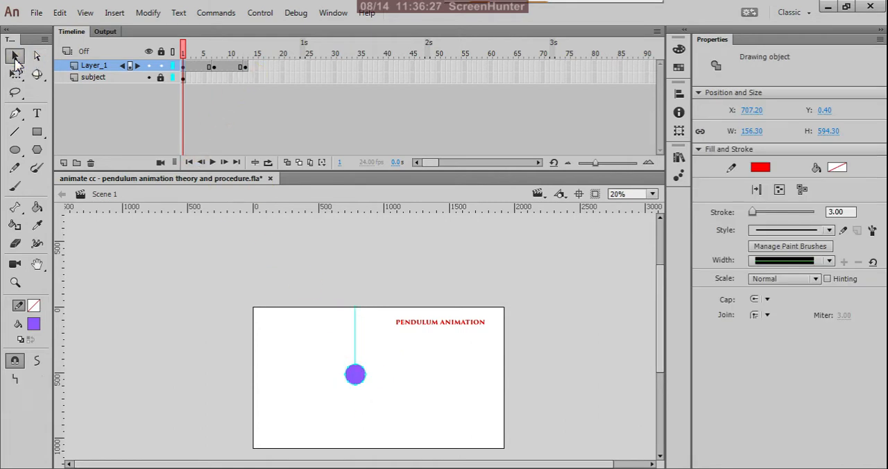
left_click(340, 144)
Step: Remove all frames after frame 1 from Layer_1
left_click_drag(261, 67, 219, 81)
left_click(189, 67)
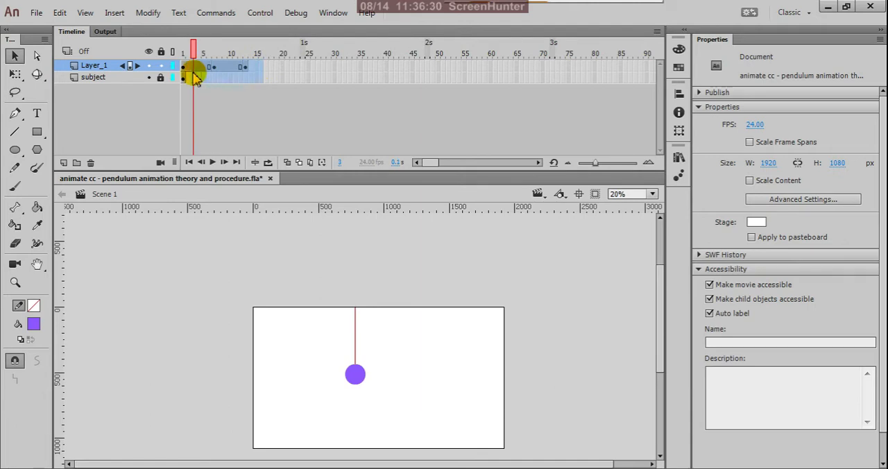
right_click(193, 66)
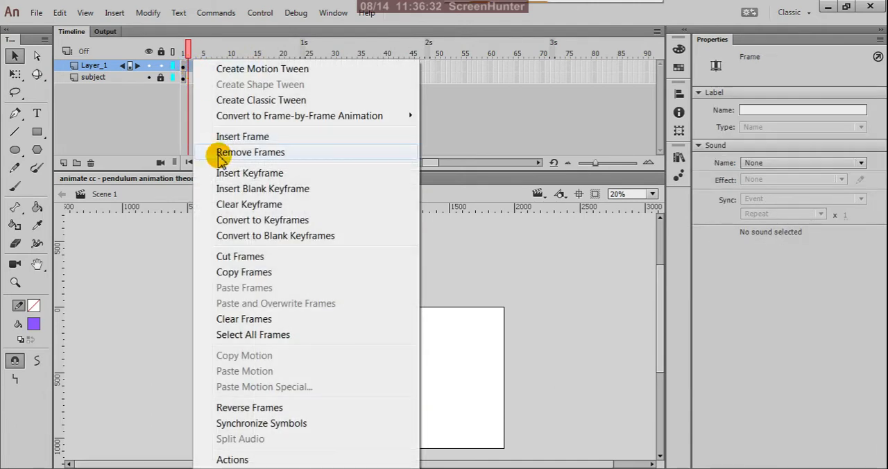
left_click(211, 152)
Step: Convert the line and circle on frame 1 to a Graphic symbol named "pendulum" with its registration point at top centre
left_click(184, 66)
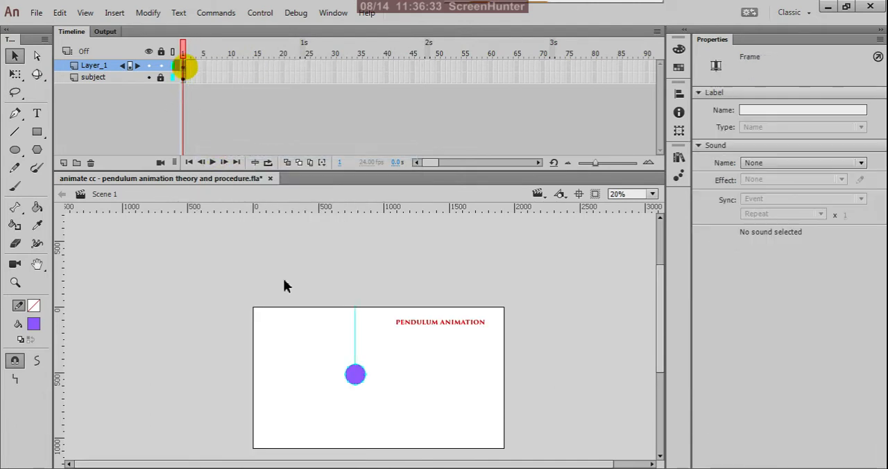
scroll(356, 385, "up", 2)
left_click(358, 372)
right_click(358, 373)
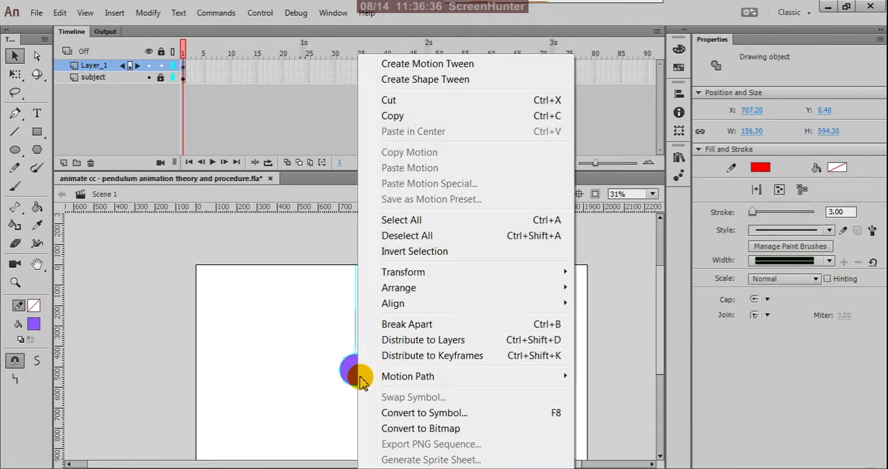
left_click(392, 415)
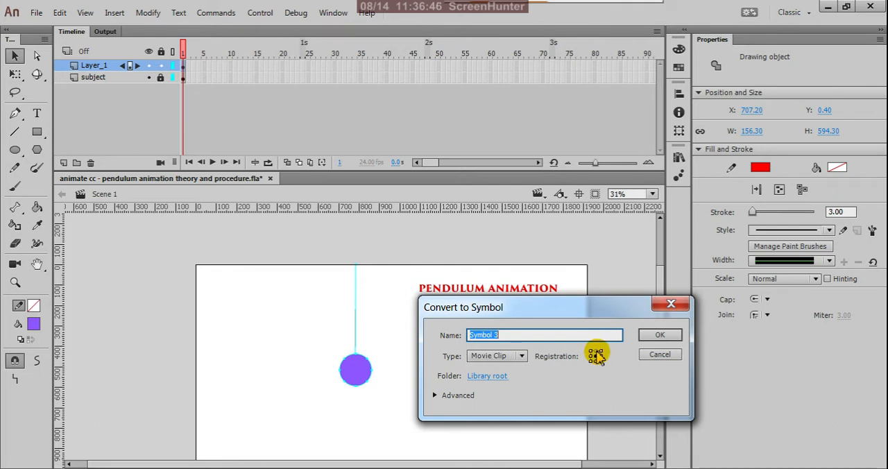
left_click(594, 354)
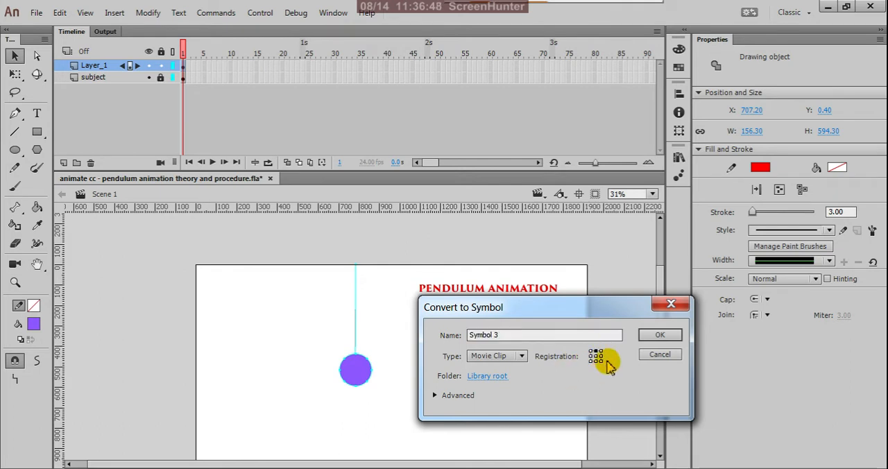
double_click(501, 336)
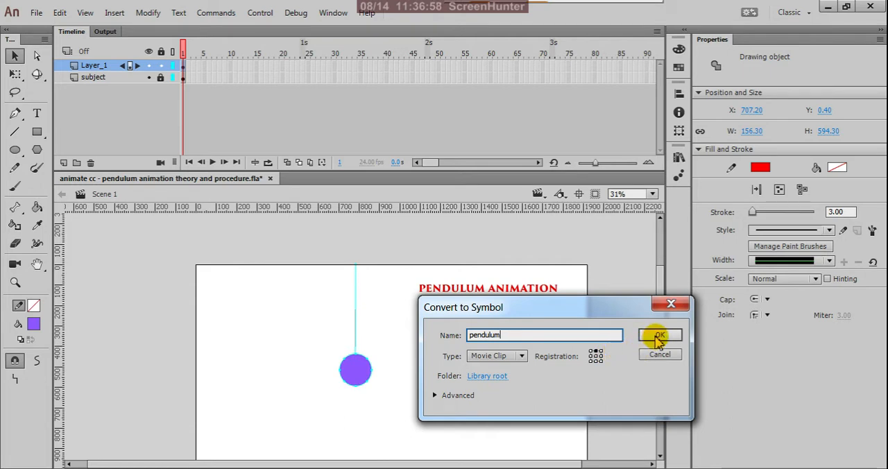
left_click(522, 356)
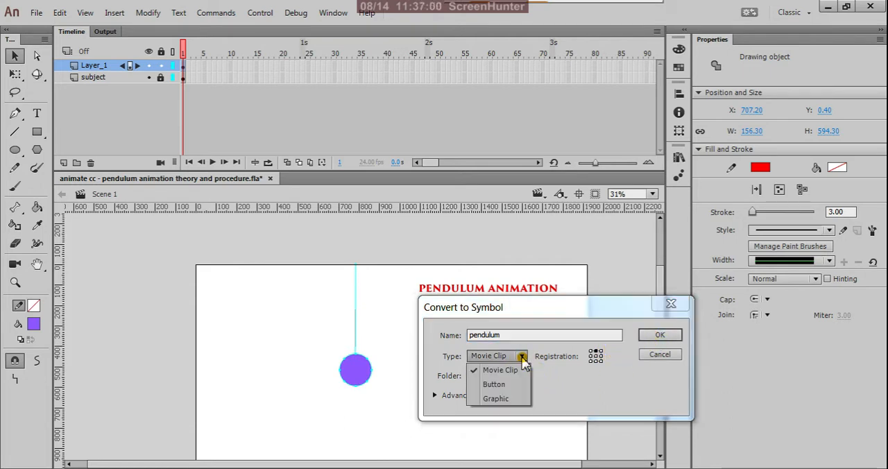
left_click(514, 398)
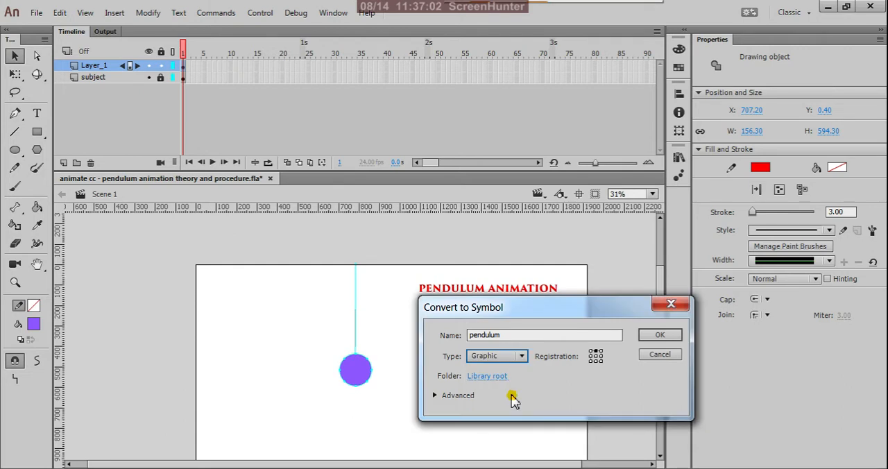
left_click(660, 336)
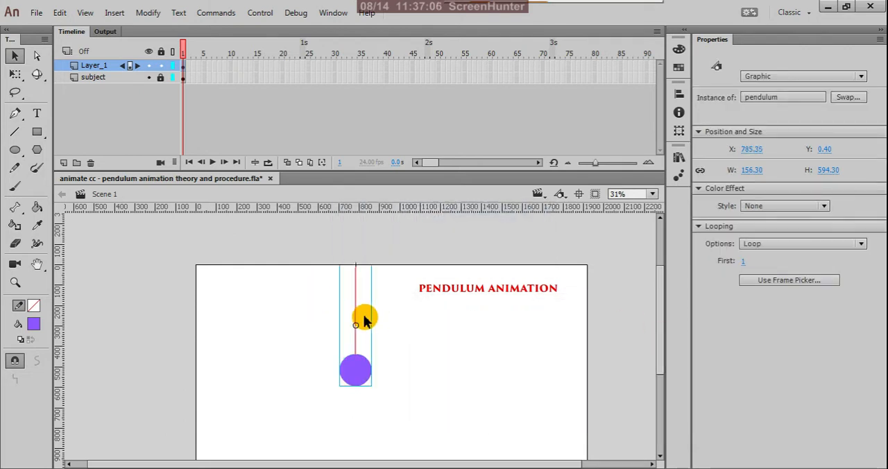
Step: Move the pendulum's transformation point to the top end of its string and deselect the pendulum
key("q")
left_click_drag(356, 328, 359, 240)
scroll(357, 240, "up", 5)
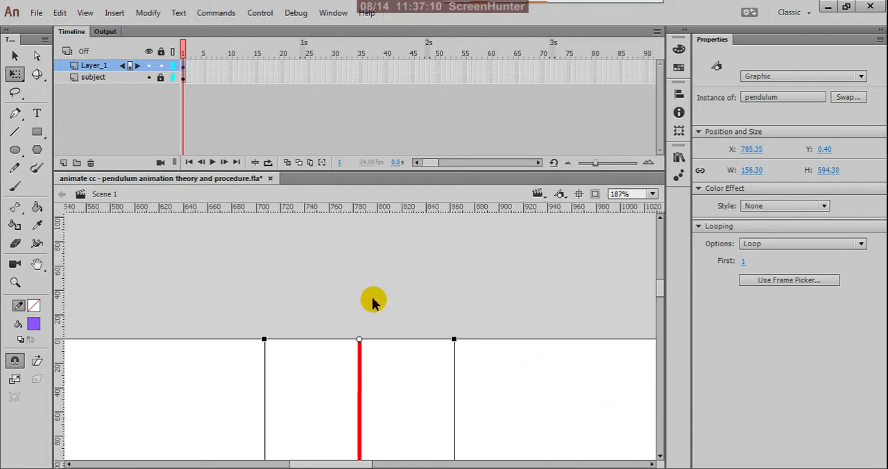
left_click(372, 295)
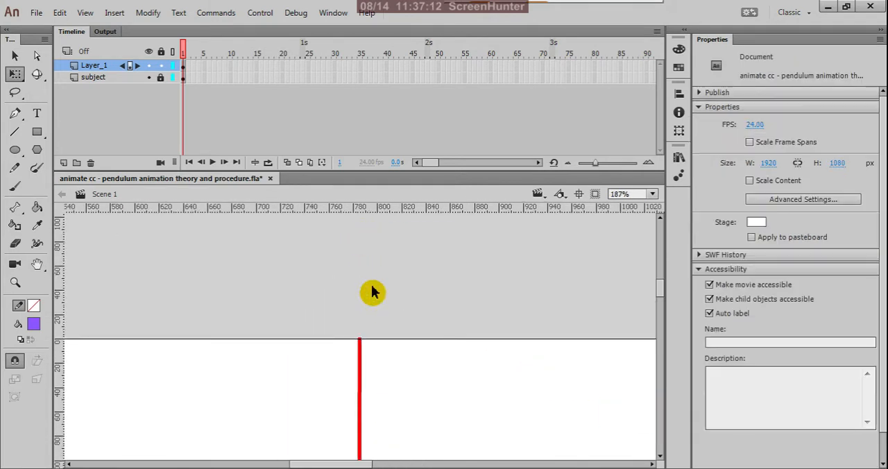
scroll(371, 263, "down", 6)
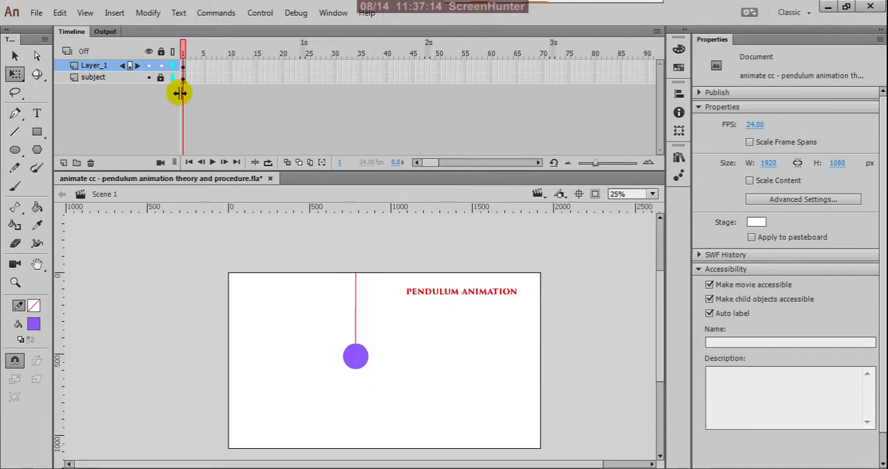
Step: Insert a keyframe at frame 7 of Layer_1 for the pendulum symbol
left_click(184, 69)
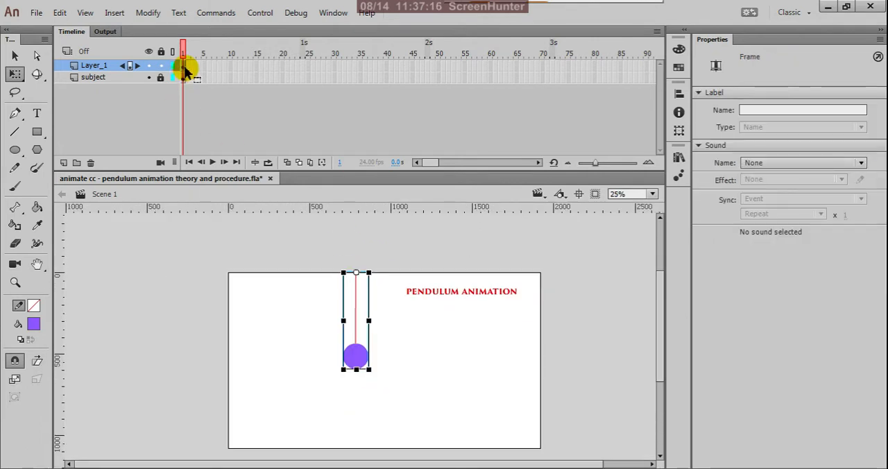
left_click(213, 71)
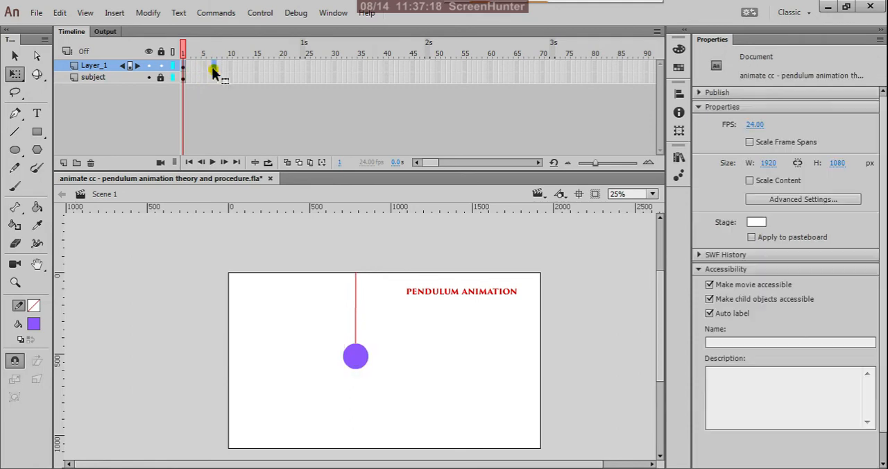
right_click(214, 73)
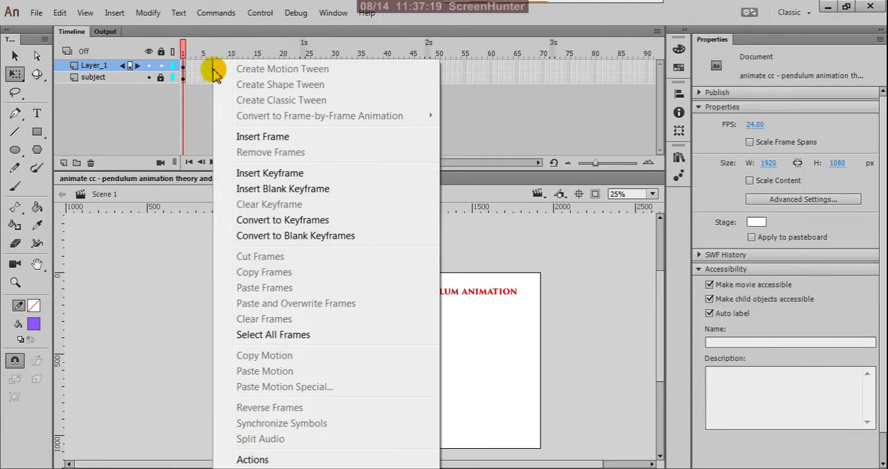
left_click(223, 171)
left_click(213, 67)
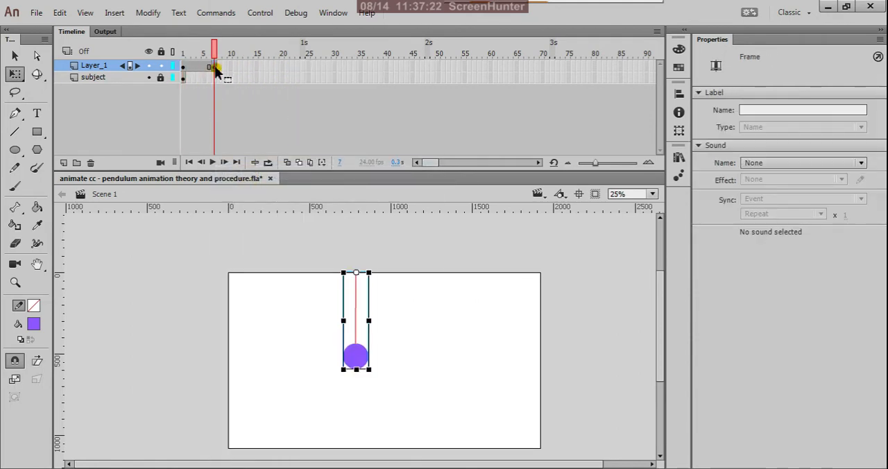
key("v")
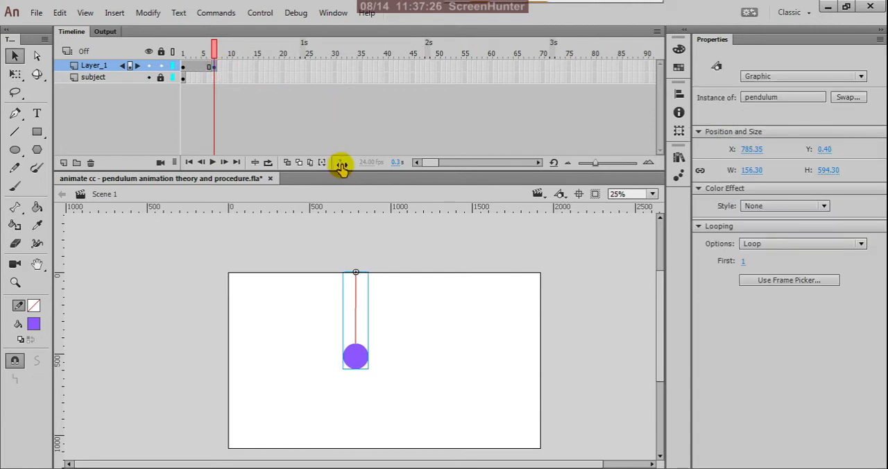
Step: Insert a keyframe at frame 13 of Layer_1
left_click(248, 67)
right_click(248, 68)
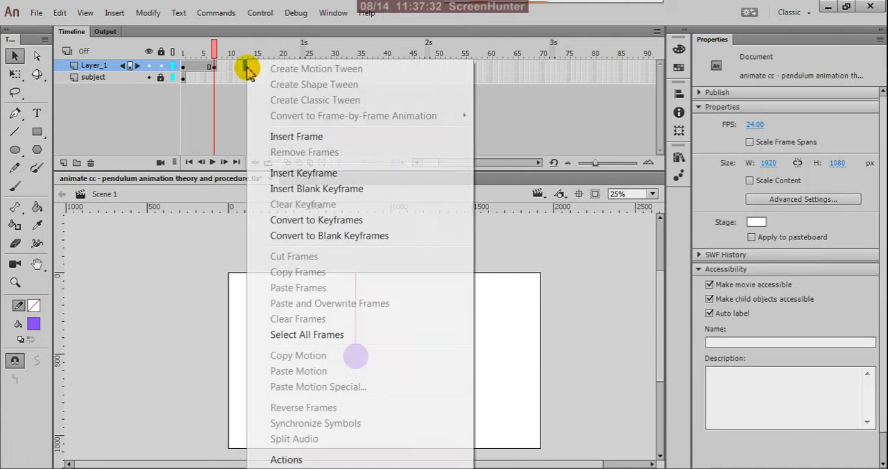
left_click(278, 177)
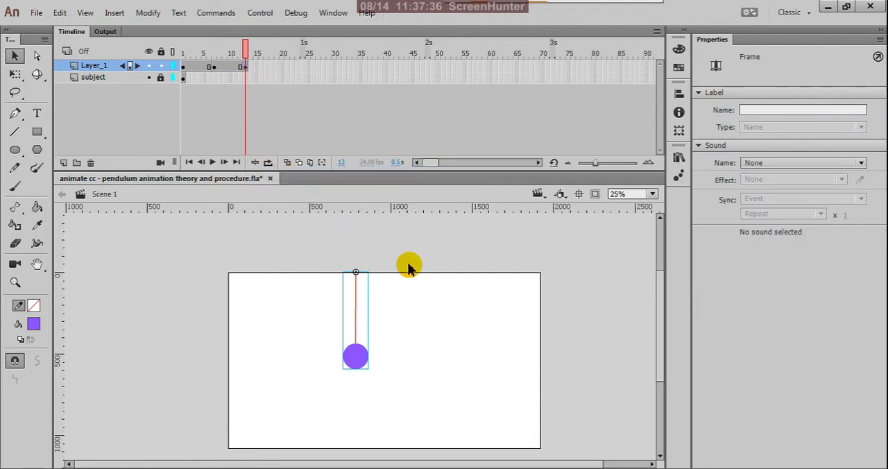
scroll(406, 267, "down", 1)
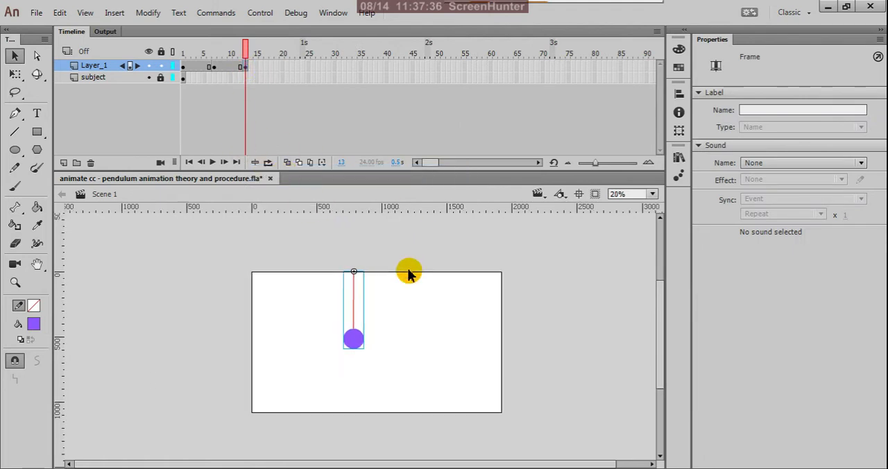
Step: On frame 1, rotate the pendulum about its top end so the bob swings up to the left, and deselect it
left_click(183, 66)
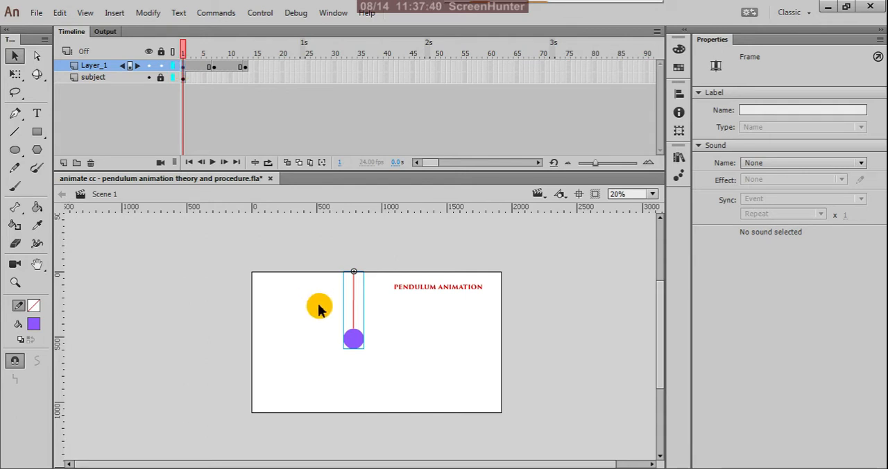
key("q")
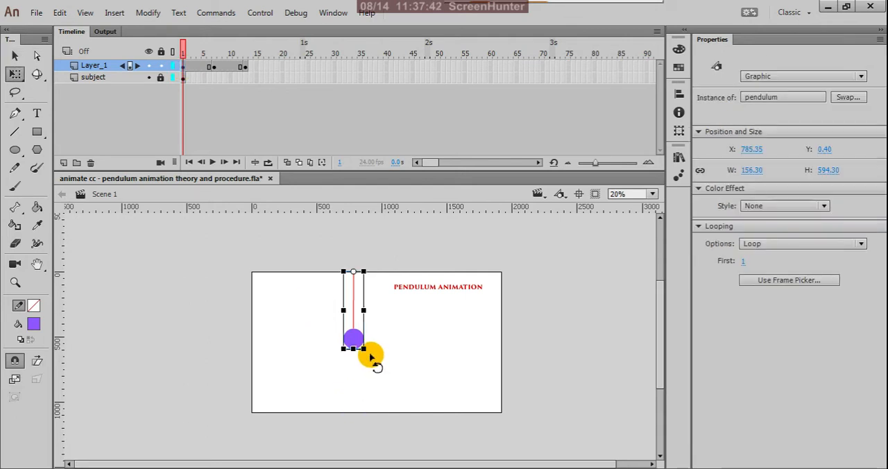
left_click_drag(371, 357, 308, 332)
key("v")
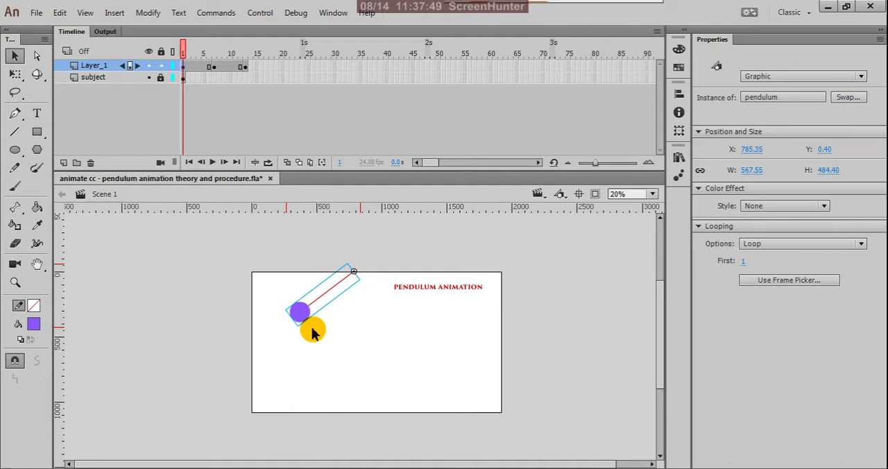
left_click(393, 239)
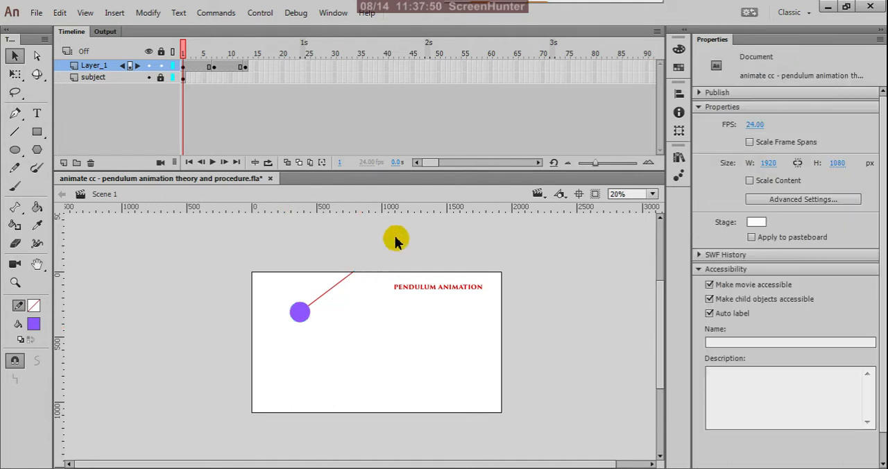
Step: Copy the pendulum's frame 1 on Layer_1 and paste it onto frame 13
left_click(184, 67)
right_click(186, 70)
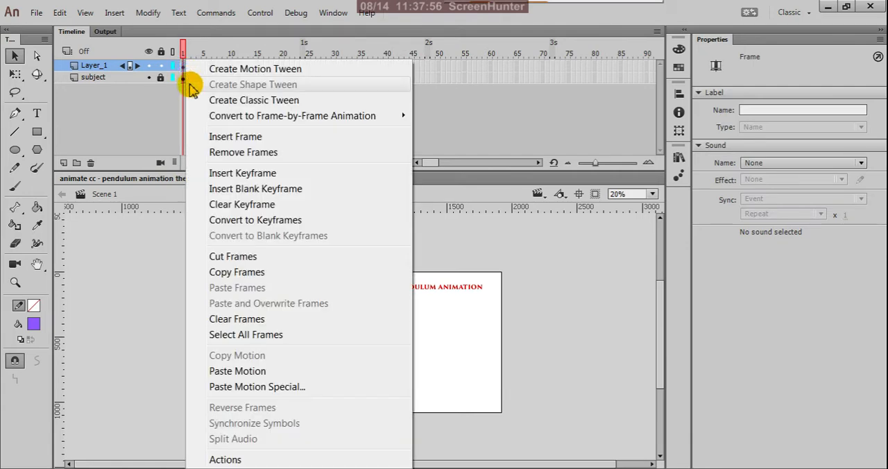
left_click(216, 275)
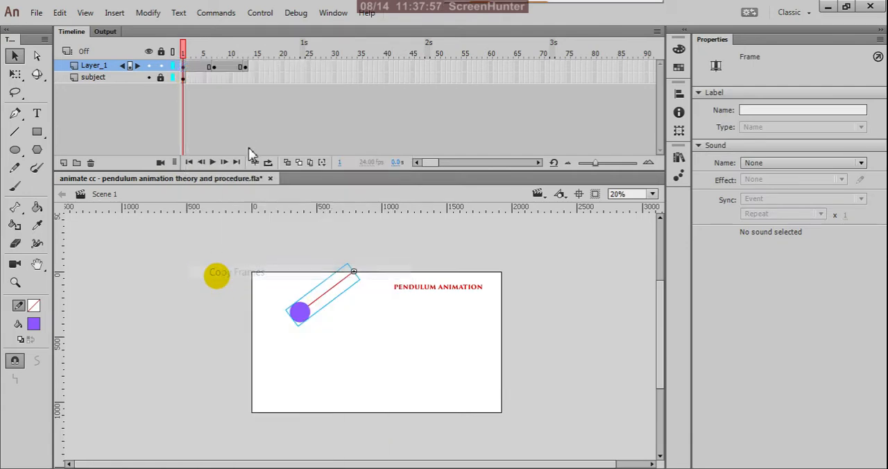
left_click(244, 67)
right_click(245, 69)
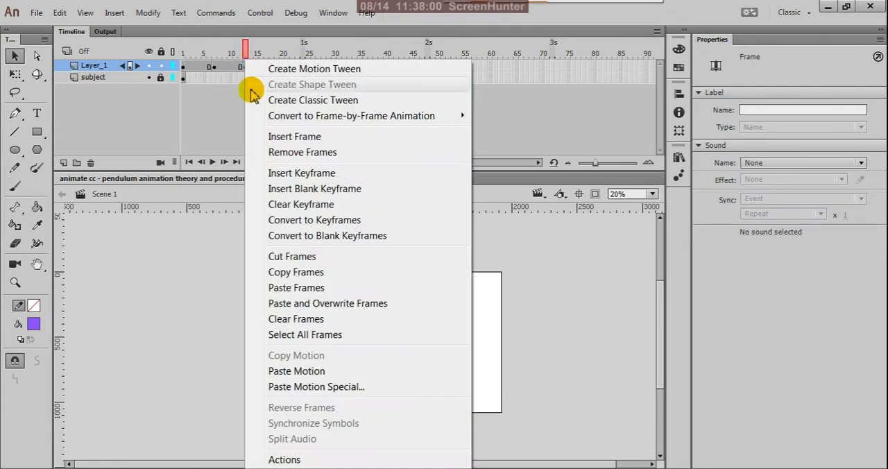
left_click(270, 288)
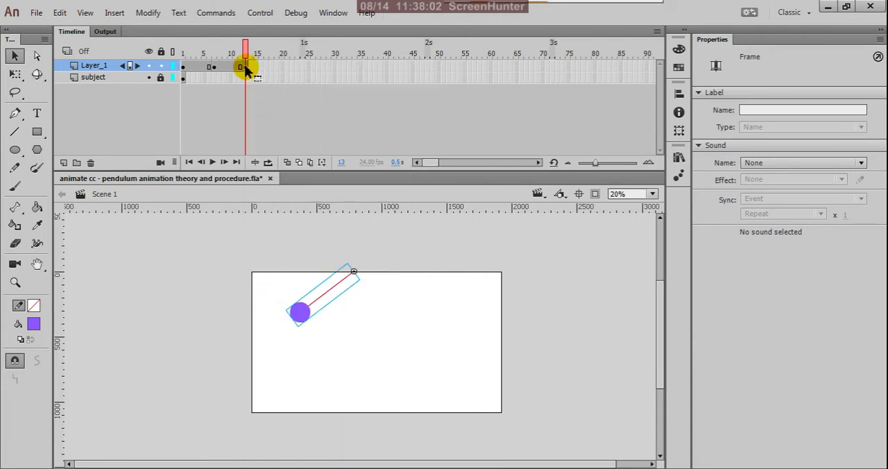
Step: Flip the pendulum symbol horizontally on frame 13 so its bob swings out to the right
right_click(298, 320)
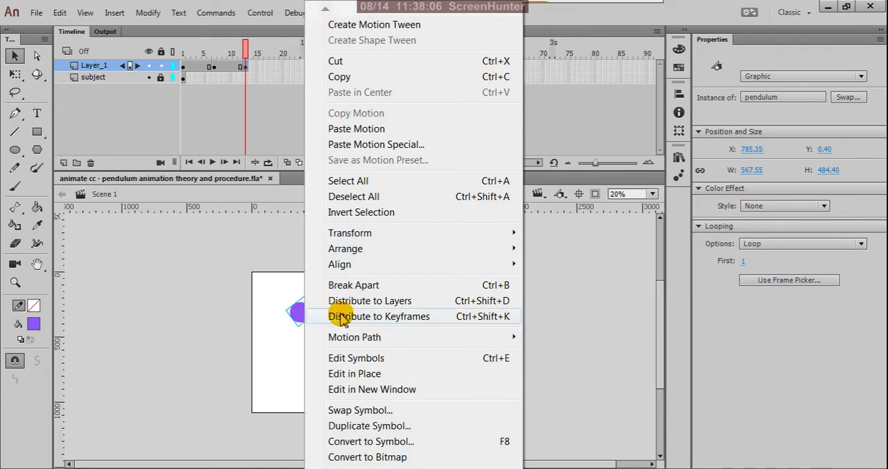
mouse_move(516, 237)
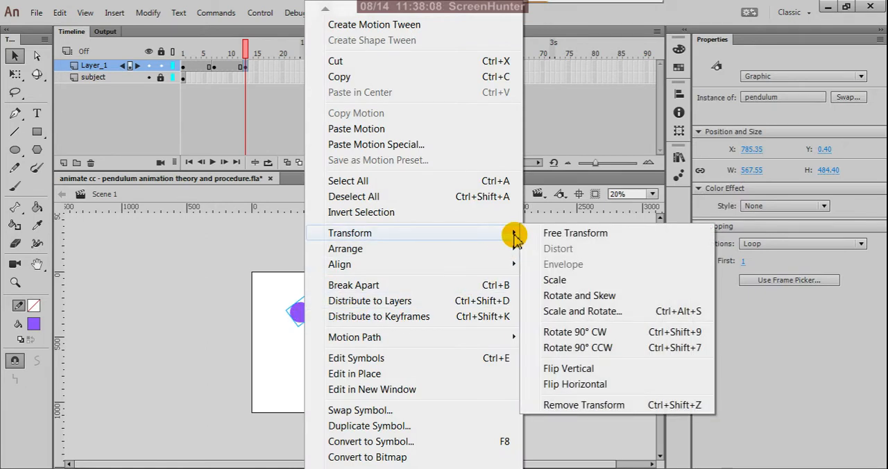
left_click(582, 386)
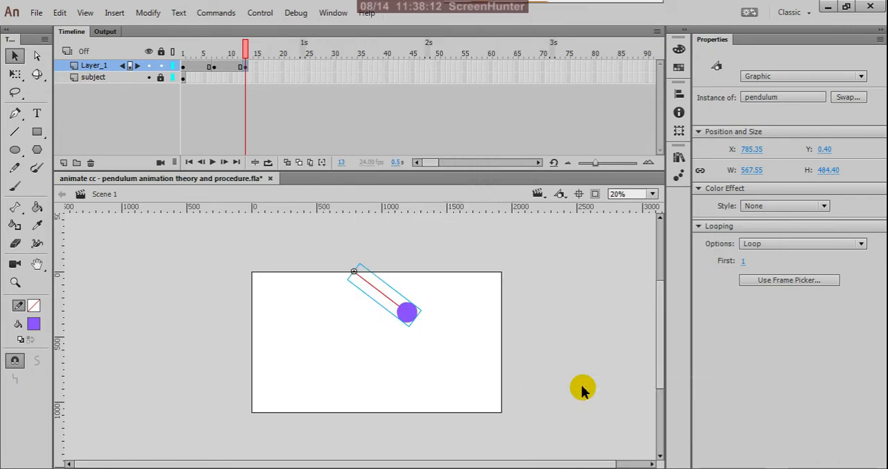
Step: Turn on onion skinning at frame 13, extend its range back to frame 1 and deselect the pendulum
left_click(287, 163)
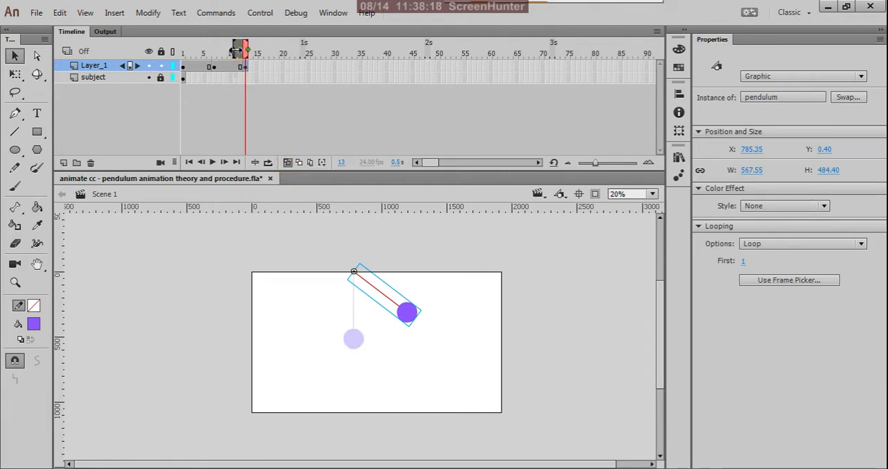
left_click_drag(239, 53, 149, 53)
left_click(199, 123)
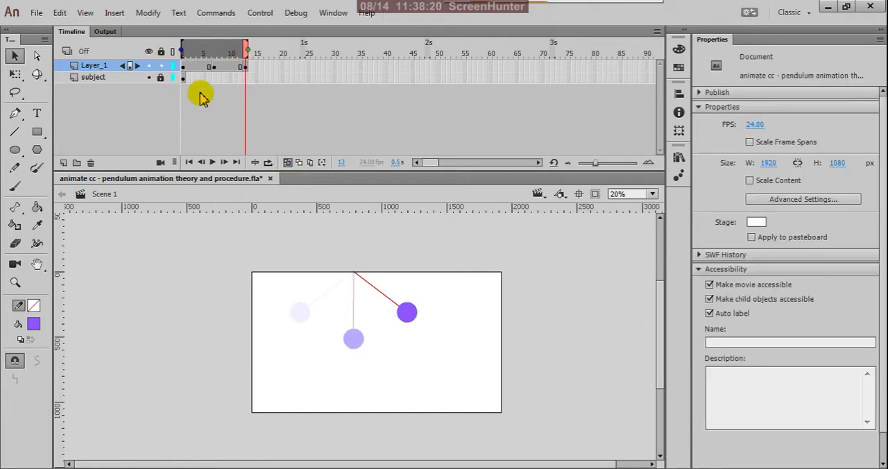
Step: Go to frame 1 of Layer_1, extend the onion skin range to frame 13 and deselect the pendulum
left_click(245, 66)
left_click(184, 68)
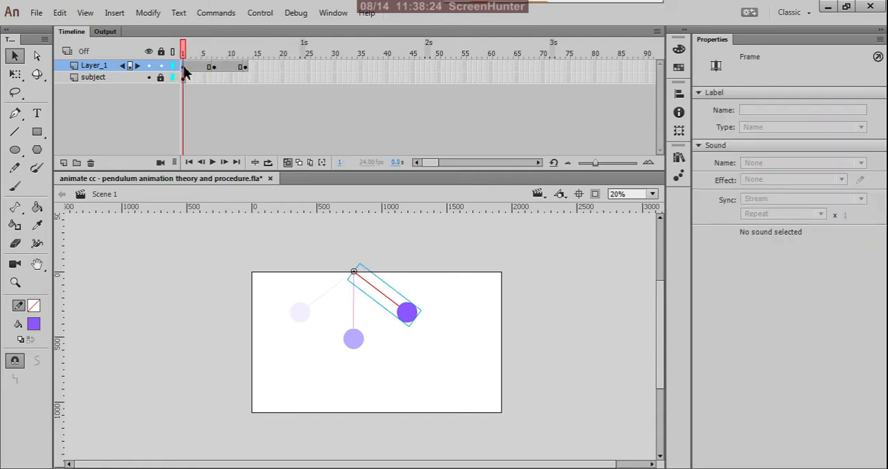
left_click_drag(241, 61, 247, 60)
scroll(388, 333, "up", 3)
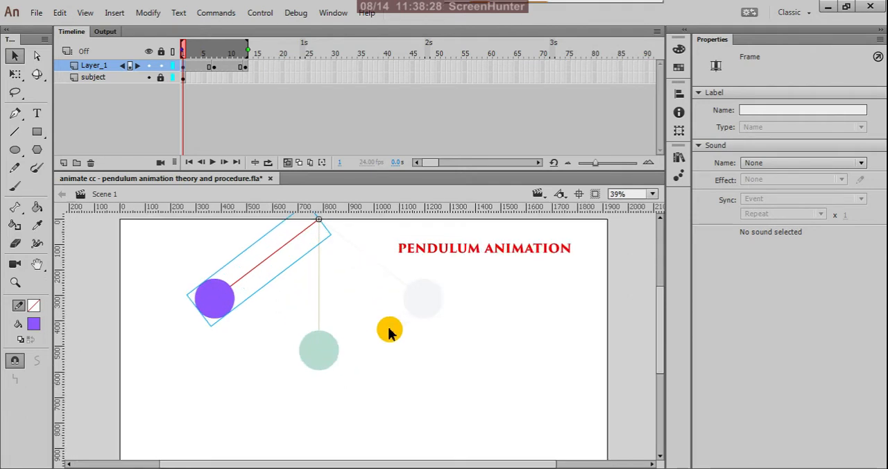
left_click(414, 398)
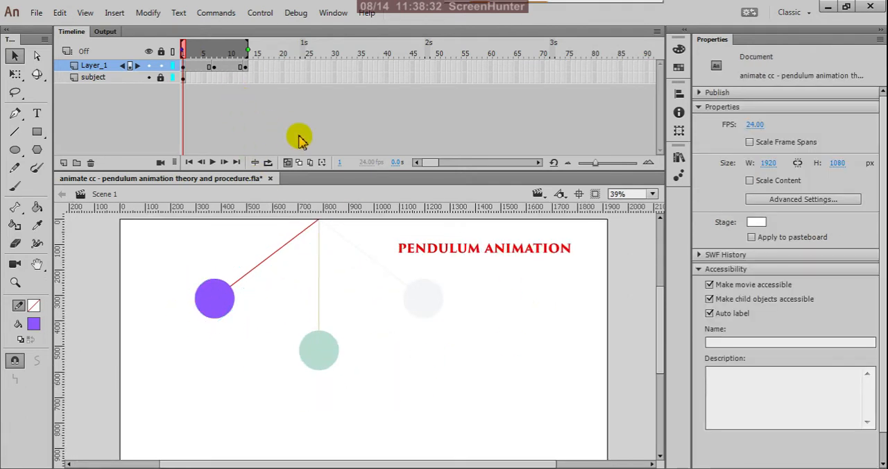
Step: Scrub through the pendulum's frames with onion skinning off, and turn onion skinning back on at frame 1
left_click(287, 163)
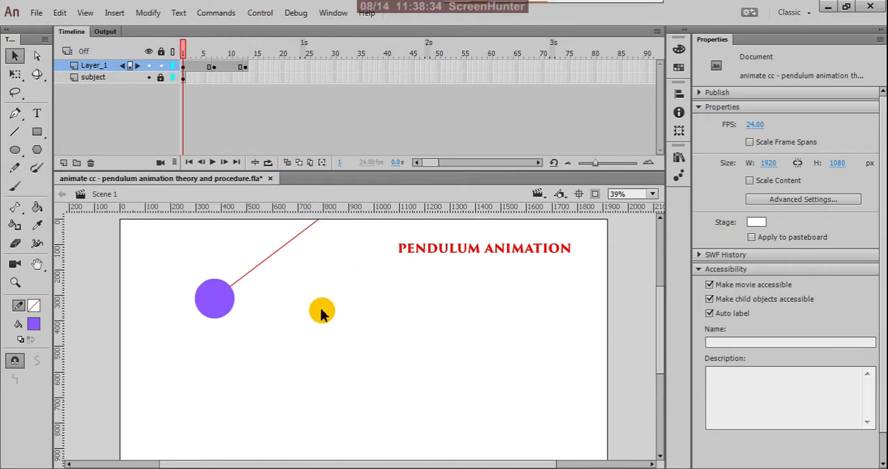
scroll(340, 316, "down", 3)
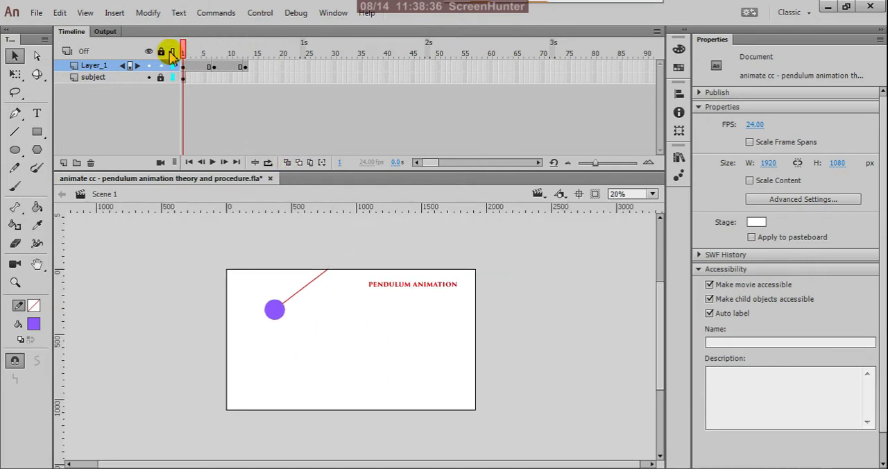
left_click_drag(186, 56, 177, 95)
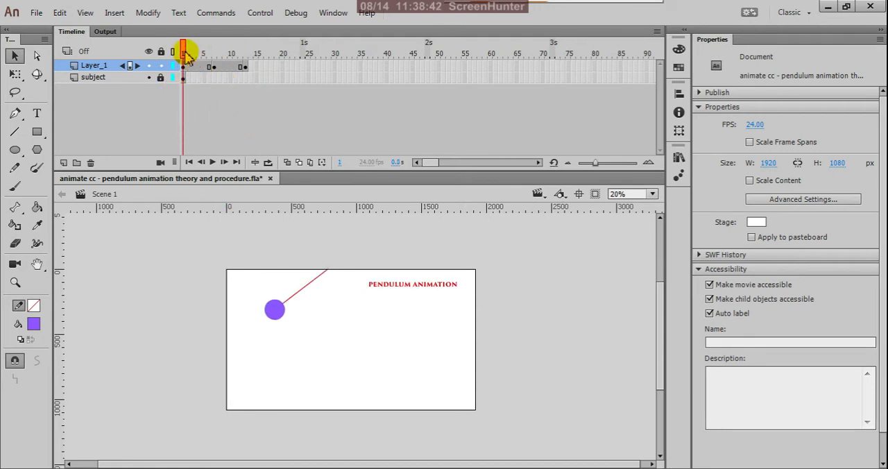
left_click(288, 162)
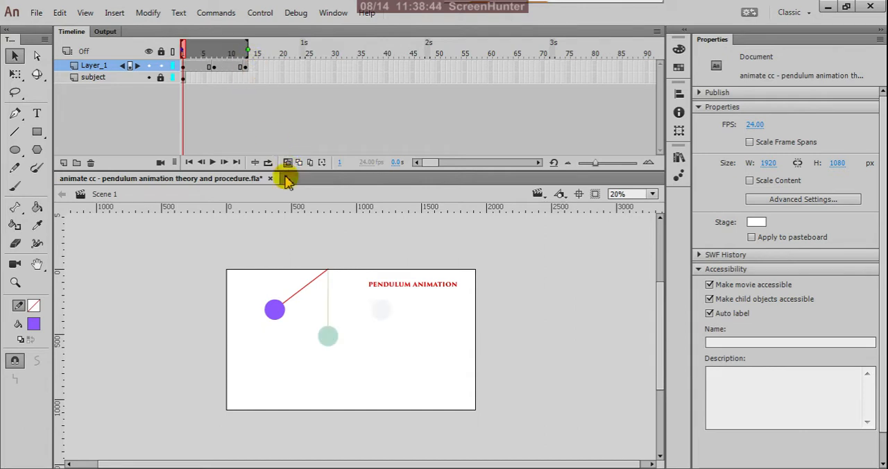
Step: Insert a new layer directly above the subject layer
scroll(343, 322, "up", 3)
left_click_drag(344, 322, 392, 357)
scroll(361, 285, "down", 3)
scroll(405, 369, "down", 4)
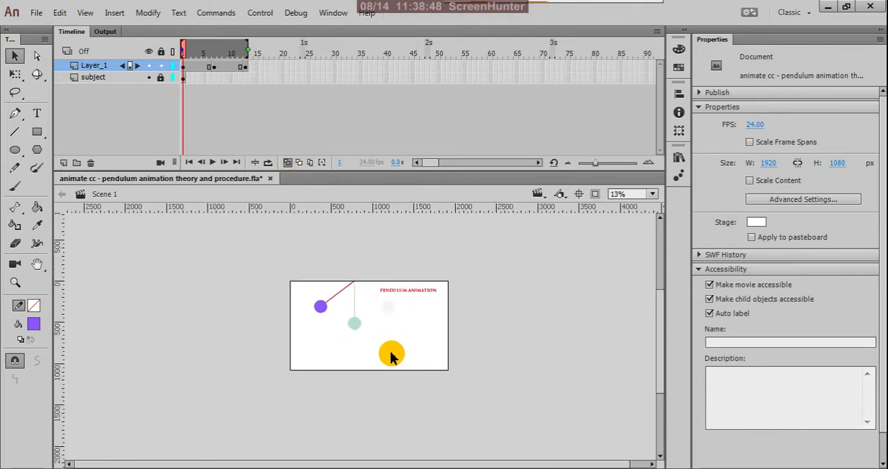
scroll(392, 357, "up", 1)
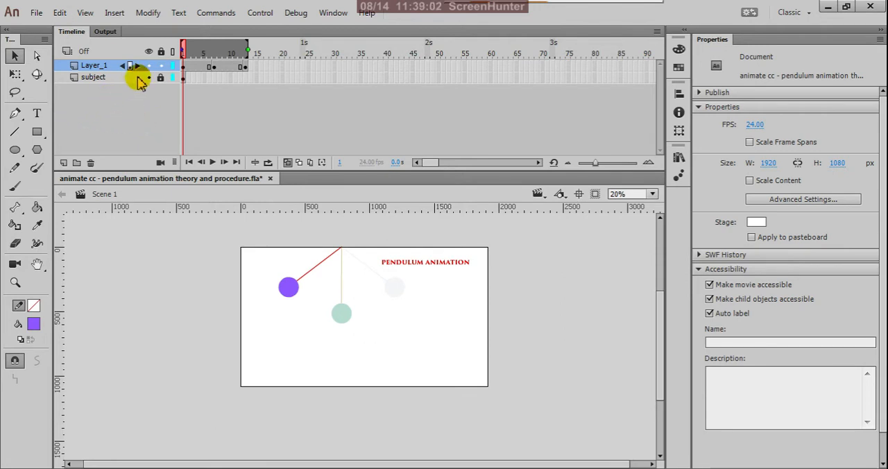
left_click(111, 77)
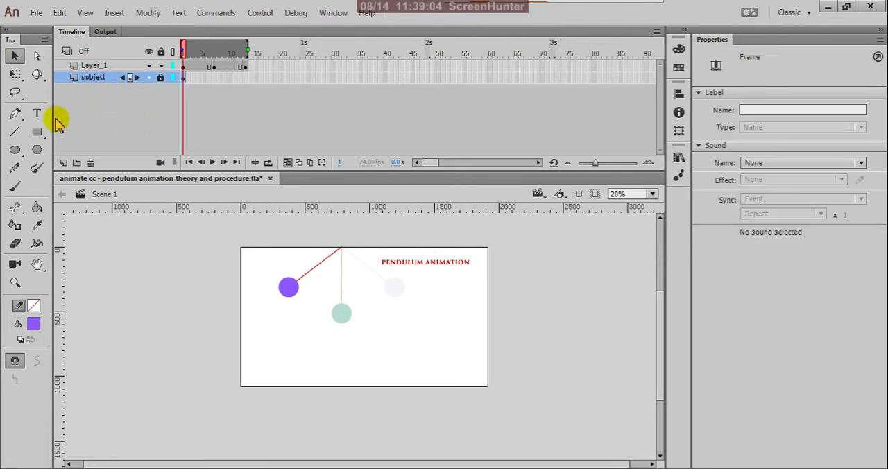
left_click(64, 163)
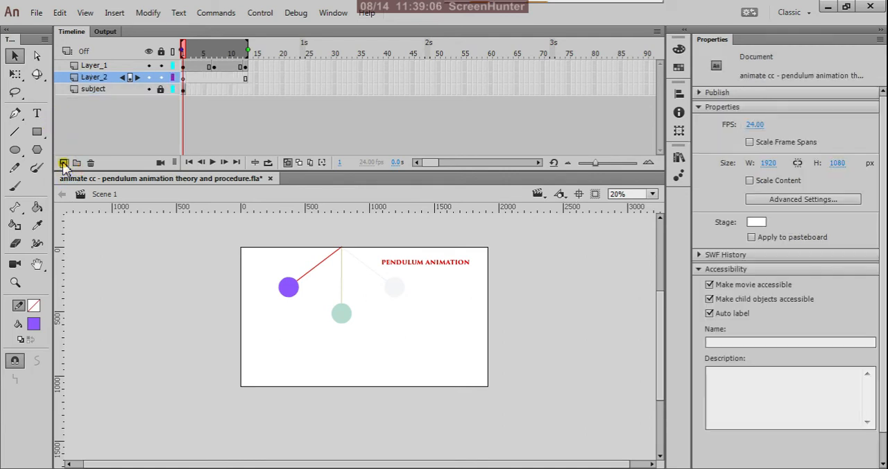
Step: Draw a horizontal red guide line touching the middle bob's underside on Layer_2, and extend its left end to about 1560 px total width
left_click(183, 78)
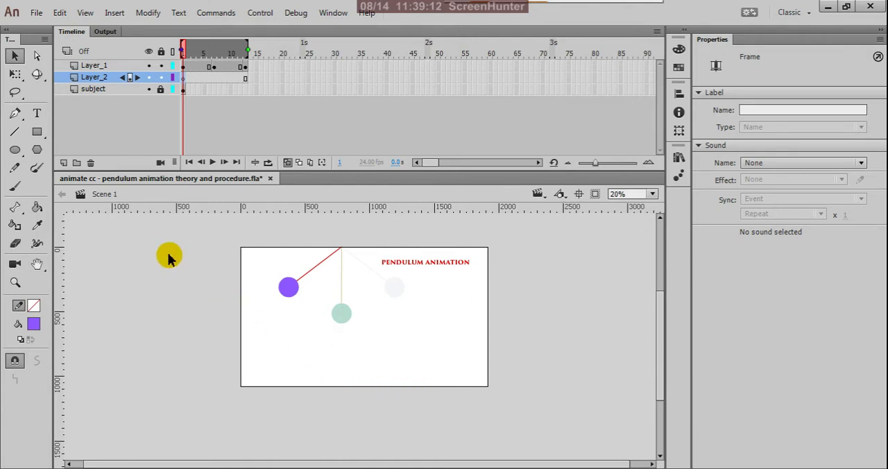
left_click(15, 131)
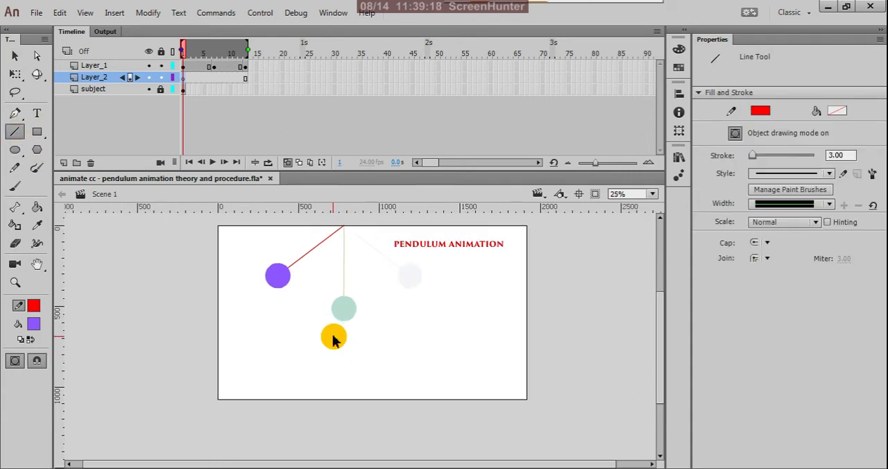
mouse_move(333, 340)
left_mouse_down()
mouse_move(297, 326)
mouse_move(288, 297)
mouse_move(296, 323)
mouse_move(282, 322)
mouse_move(483, 322)
left_mouse_up()
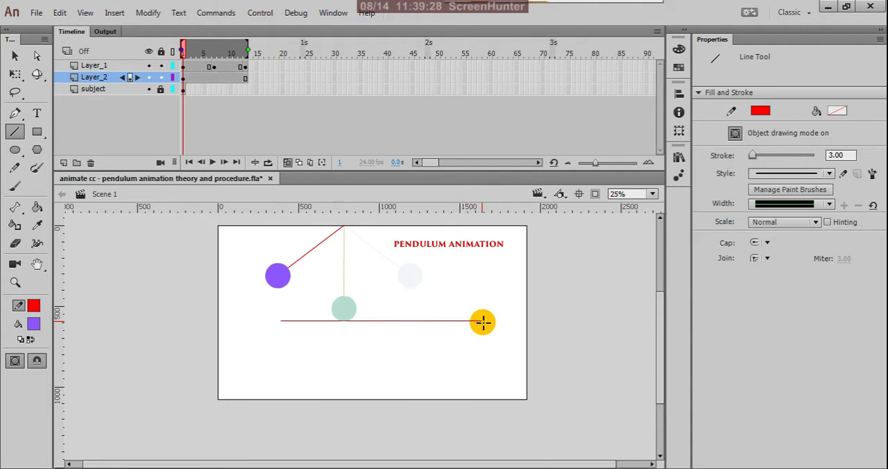
key("v")
scroll(282, 327, "up", 2)
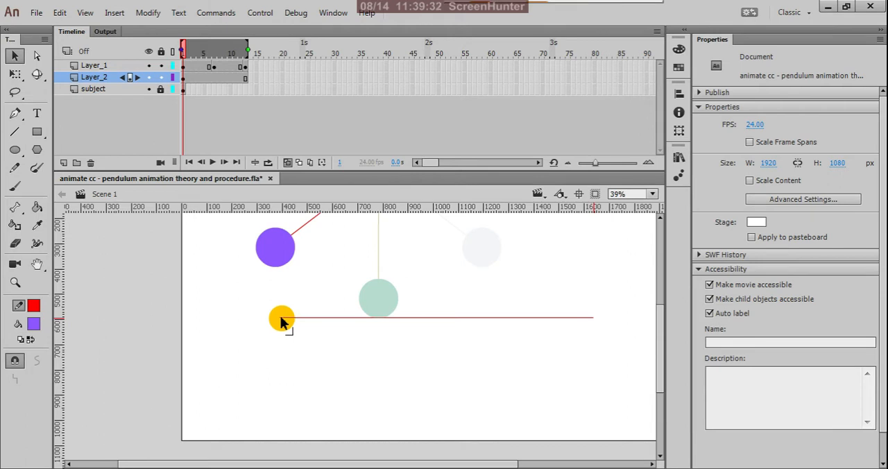
left_click_drag(282, 322, 202, 323)
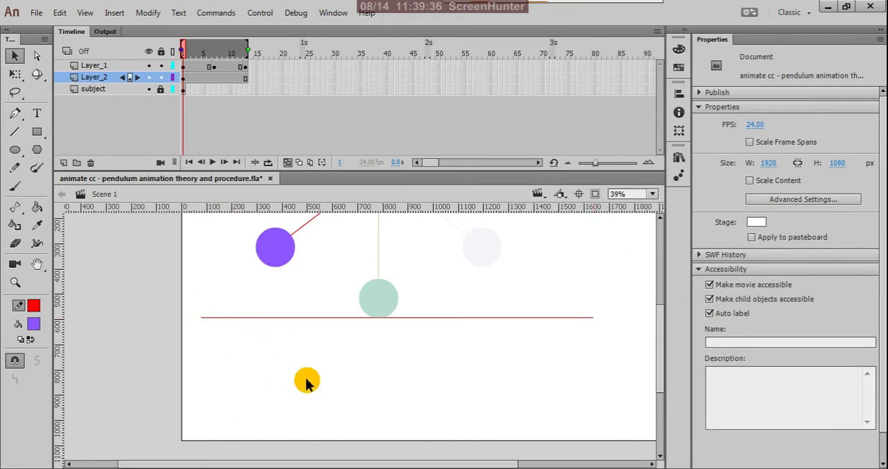
Step: Duplicate the guide line upward to touch the top of the middle bob, at about Y 438
scroll(353, 365, "down", 1)
scroll(361, 367, "down", 2)
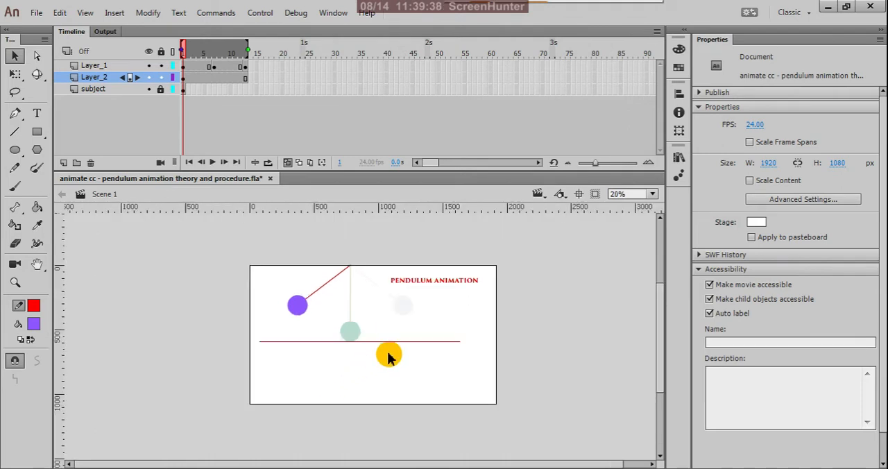
scroll(375, 322, "up", 4)
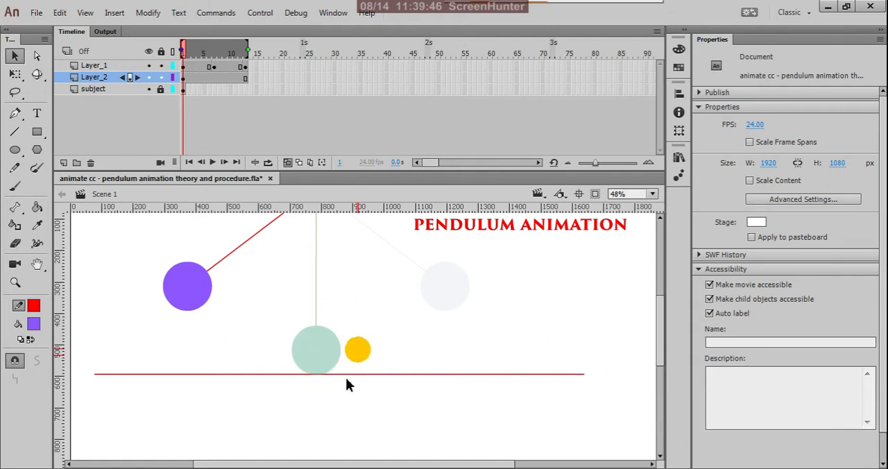
left_click(326, 375)
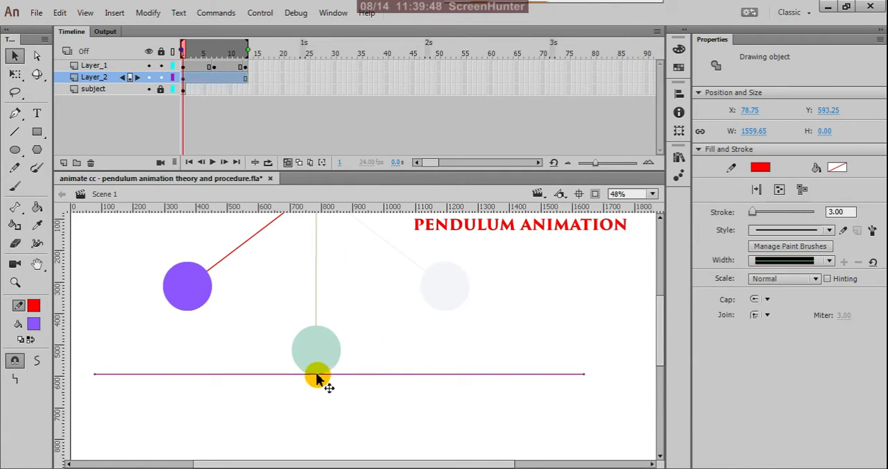
left_click_drag(317, 375, 322, 324)
scroll(323, 324, "up", 3)
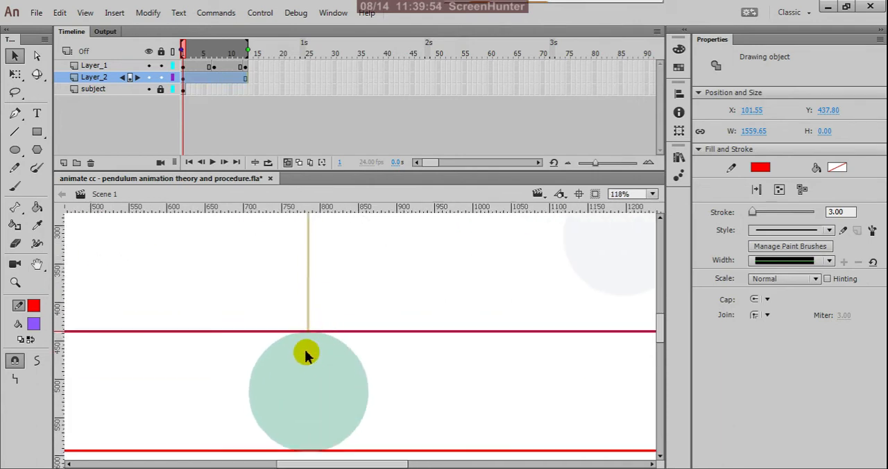
scroll(309, 355, "up", 2)
scroll(326, 391, "down", 3)
scroll(328, 408, "up", 3)
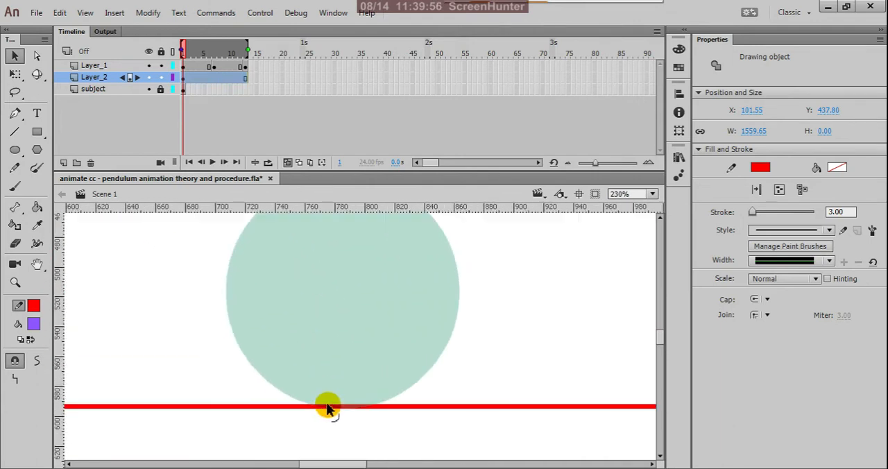
scroll(352, 410, "down", 5)
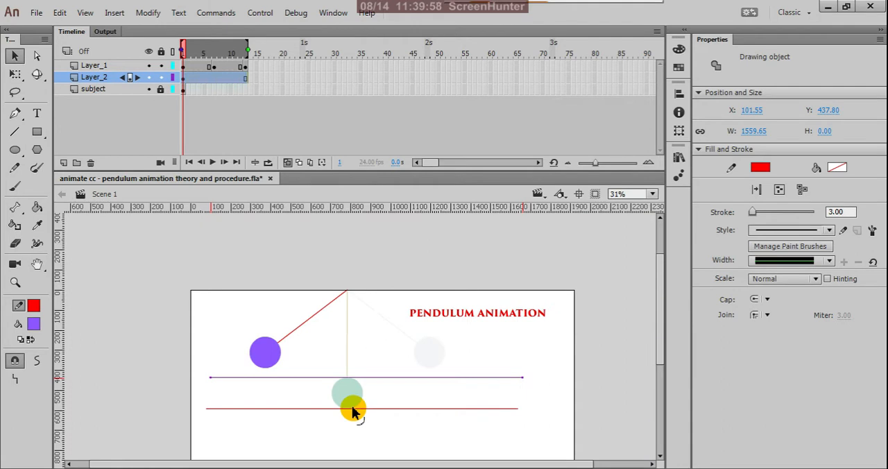
Step: Select both guide lines and move them up together to about Y 246, level with the left bob
left_click(452, 358)
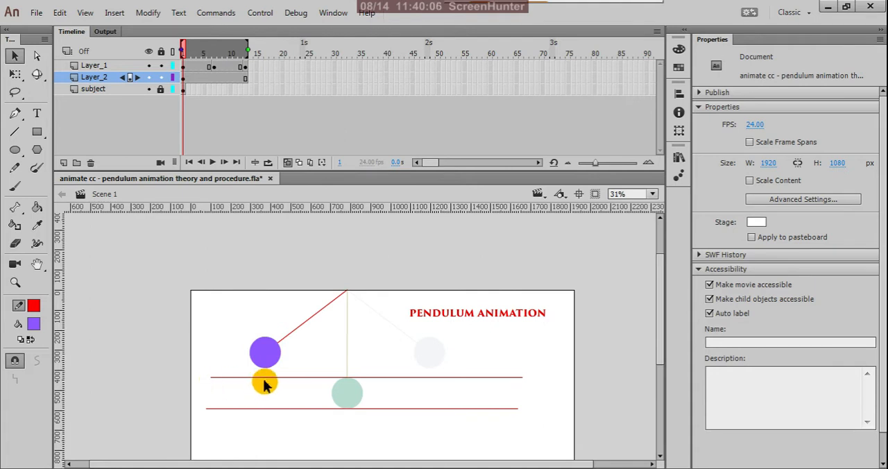
left_click(323, 377)
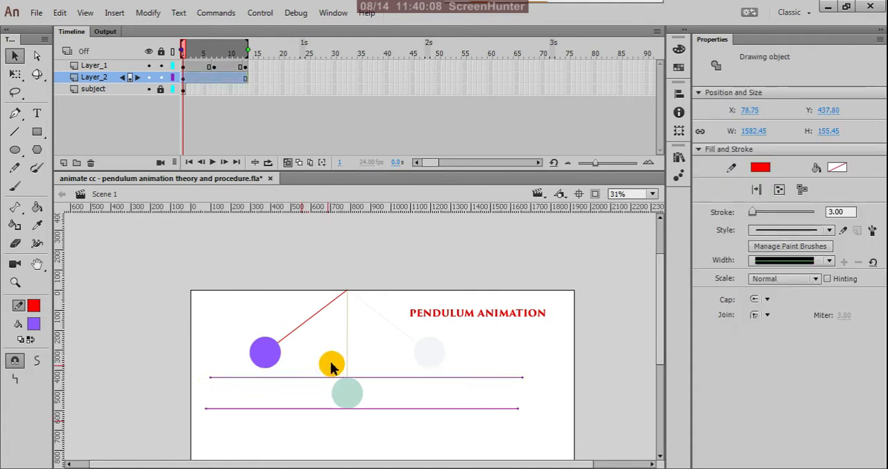
key("Up")
key("Up")
key("Up")
key("Up")
key("Up")
key("Up")
key("Up")
key("Up")
key("Up")
key("Up")
key("Up")
key("Up")
key("Up")
key("Up")
key("Up")
key("Up")
key("Up")
key("Up")
key("Up")
key("Up")
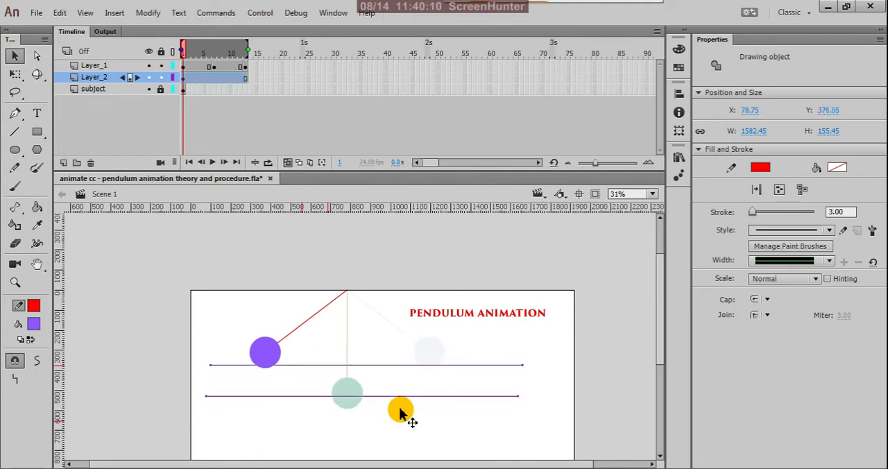
key("Up")
key("Up")
key("Up")
key("Up")
key("Up")
key("Up")
key("Up")
key("Up")
key("Up")
key("Up")
key("Up")
key("Up")
key("Up")
key("Up")
key("Up")
key("Up")
key("Up")
key("Up")
key("Up")
key("Up")
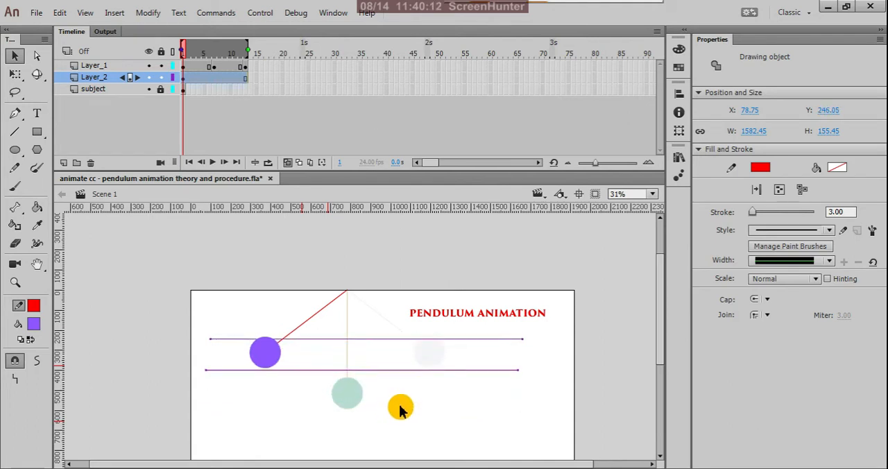
Step: Nudge both guide lines up to Y 236.30 so they touch the left bob's top and underside, and deselect them
key("Up")
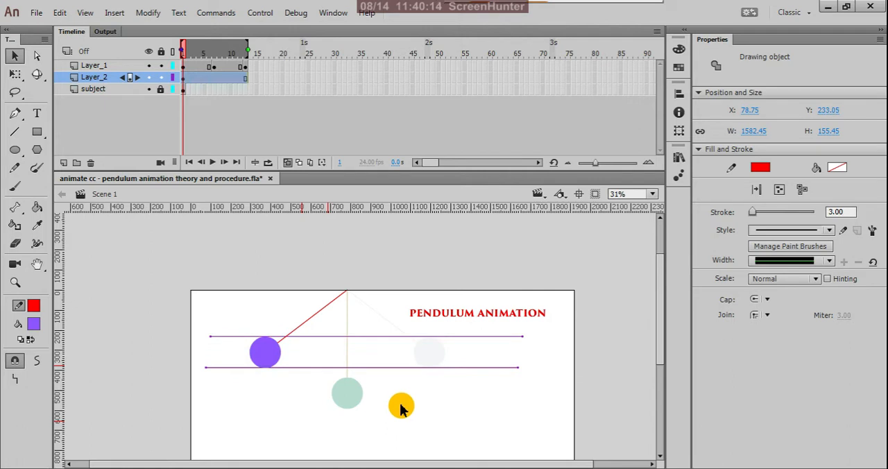
key("Down")
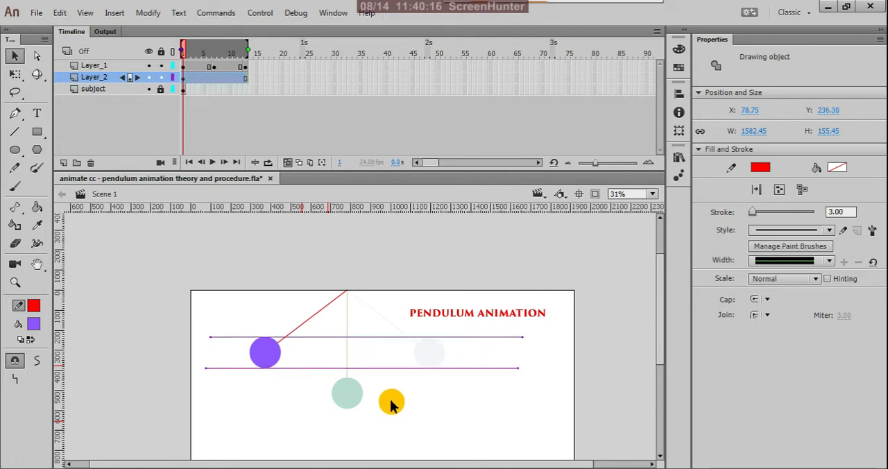
left_click(391, 401)
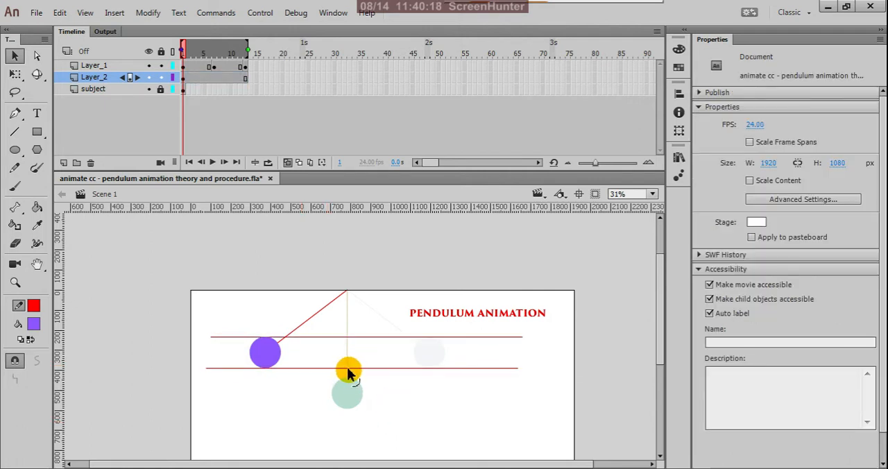
Step: Bend both straight guide lines downward into arcs, the lower touching the middle bob's underside and the upper touching its top
left_click_drag(347, 369, 345, 413)
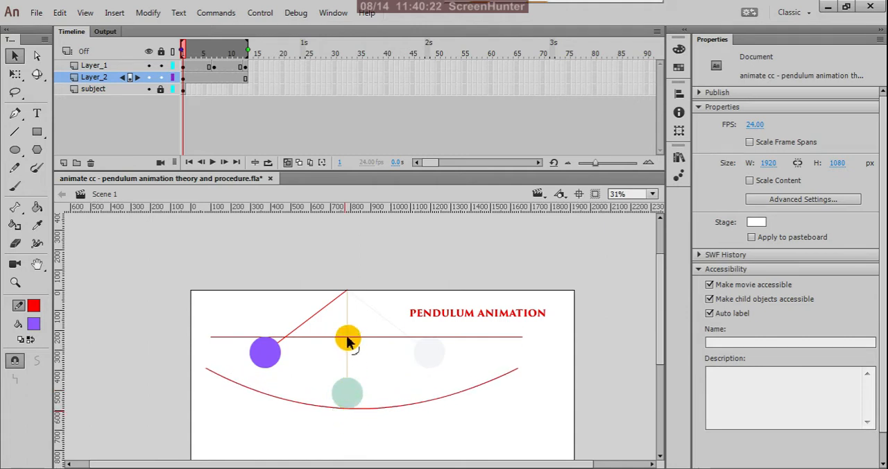
left_click_drag(347, 338, 350, 415)
scroll(350, 415, "up", 4)
scroll(351, 415, "up", 1)
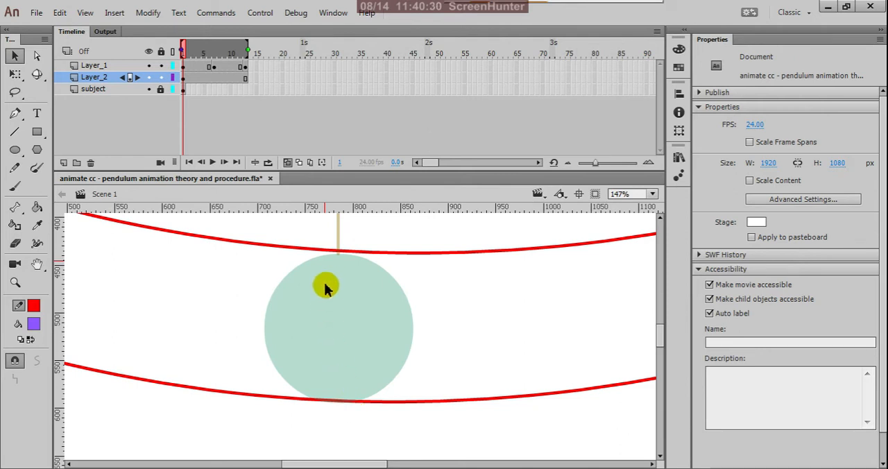
left_click_drag(338, 258, 338, 260)
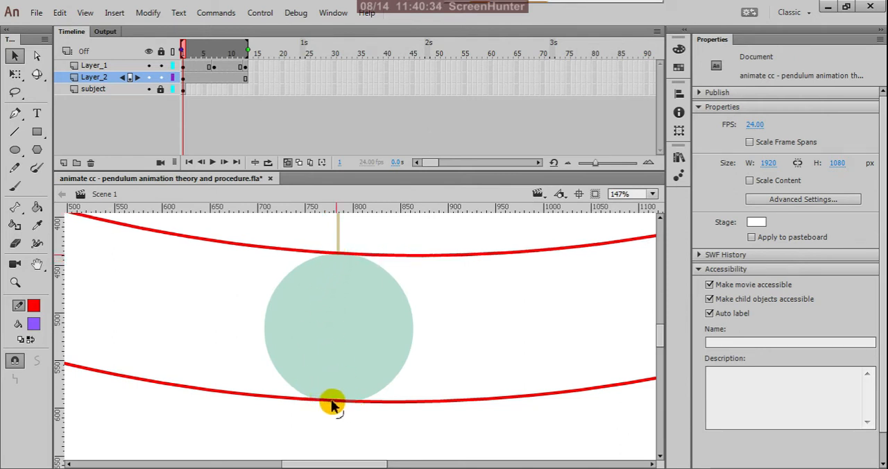
left_click_drag(331, 401, 330, 406)
scroll(331, 411, "down", 5)
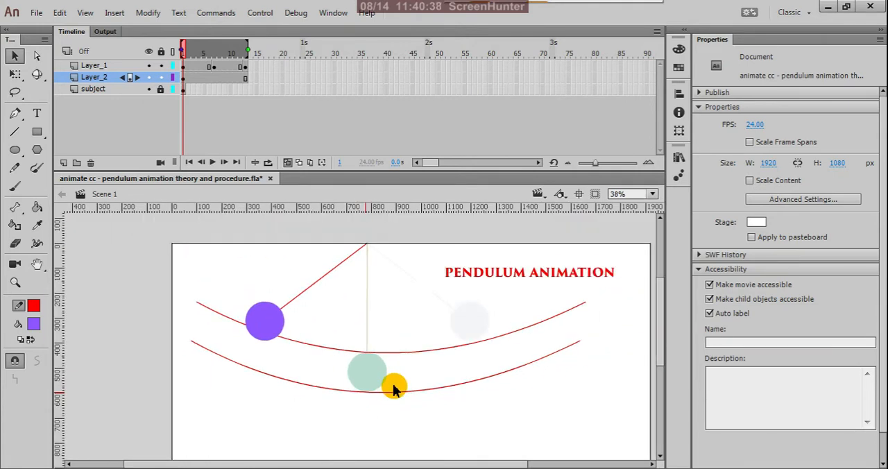
left_click_drag(393, 386, 379, 422)
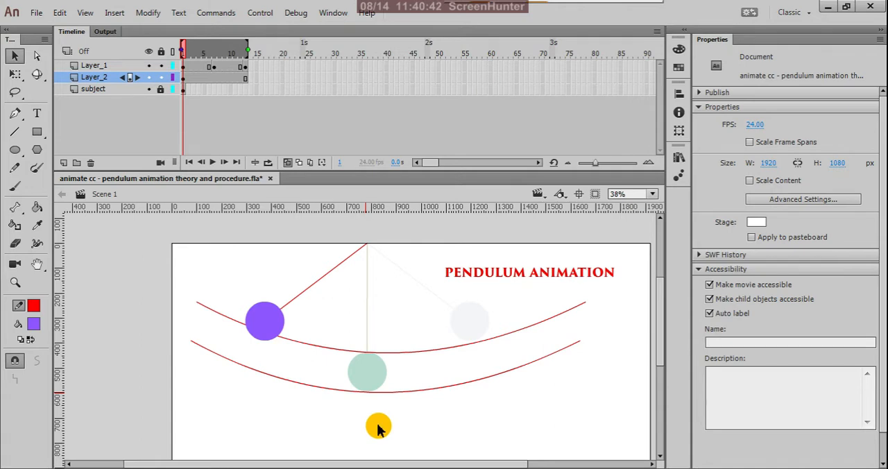
scroll(379, 428, "down", 2)
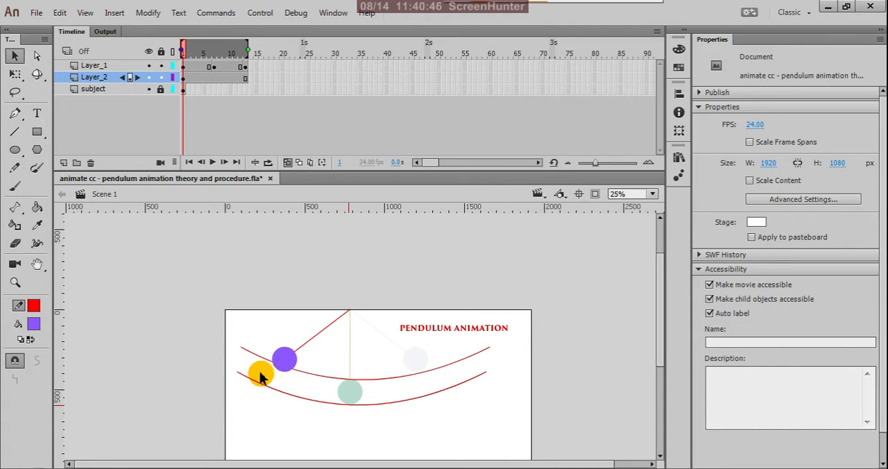
Step: Move the left ends of both arcs up and inward so the curves touch the left bob's upper and lower edges
scroll(287, 361, "up", 2)
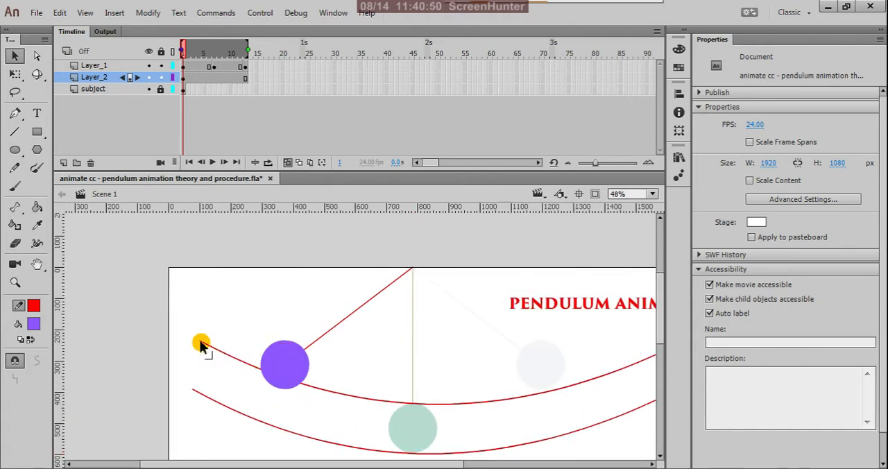
left_click_drag(201, 344, 261, 314)
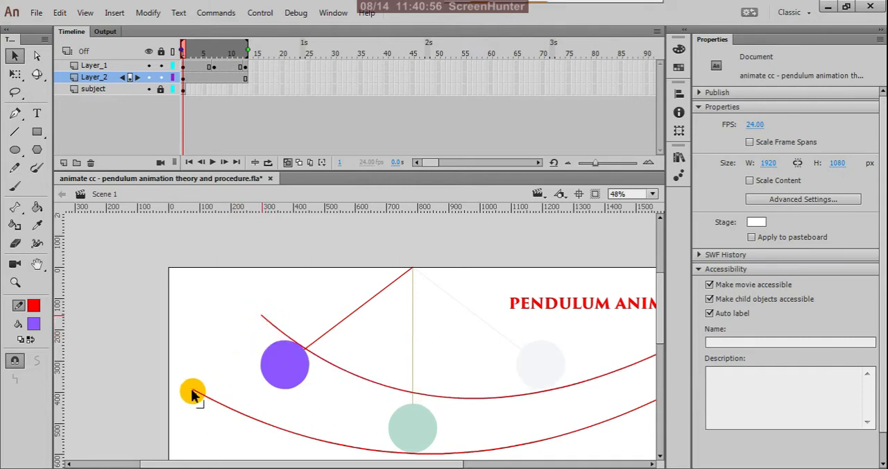
left_click_drag(194, 391, 212, 343)
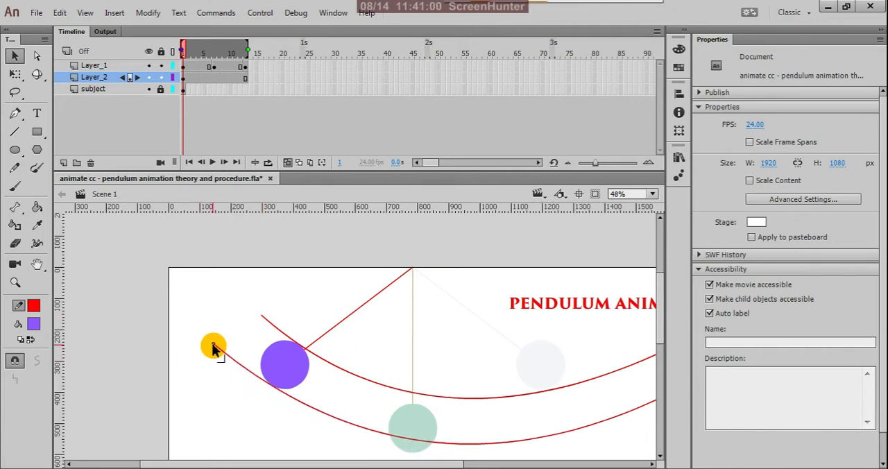
scroll(206, 312, "down", 2)
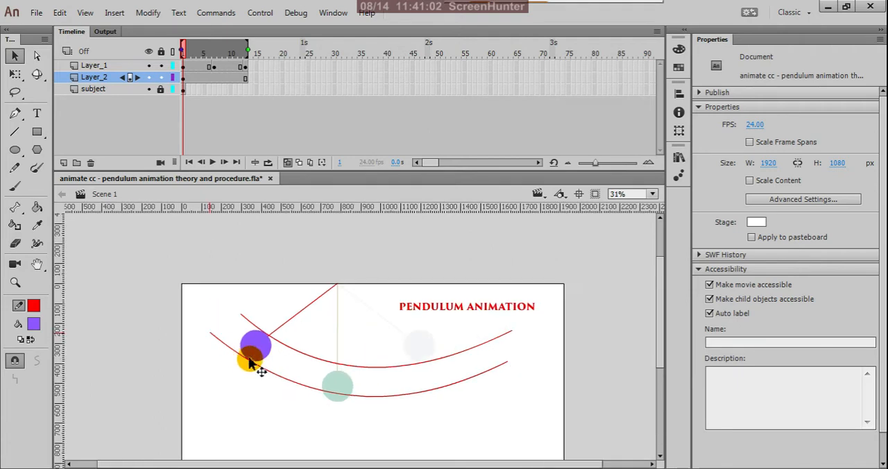
left_click_drag(438, 374, 539, 357)
scroll(471, 347, "up", 2)
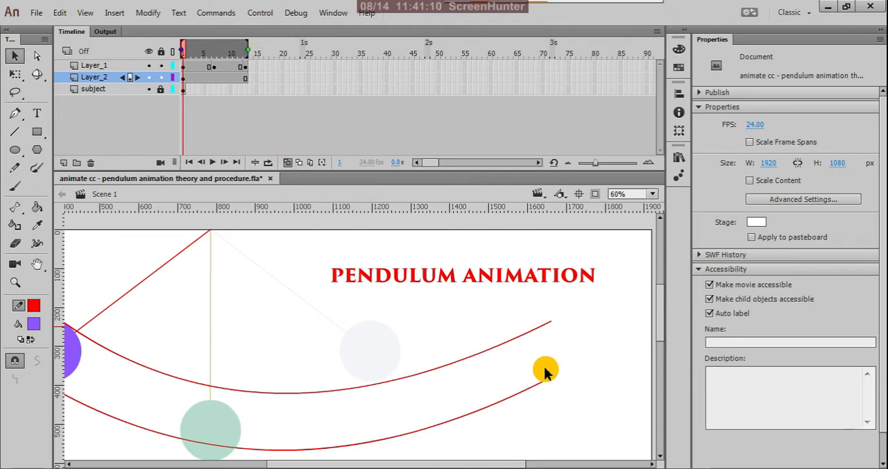
scroll(542, 351, "down", 2)
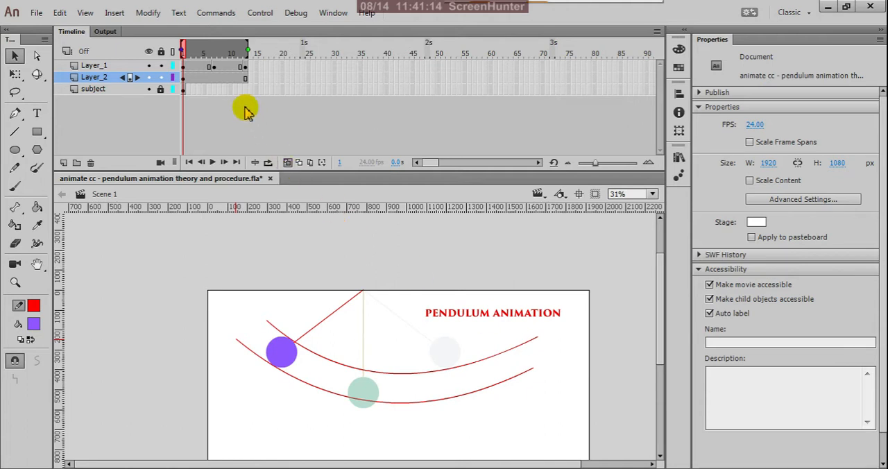
Step: Insert a keyframe at frame 25 of Layer_1 and extend the onion-skin range back to frame 1
left_click(307, 67)
right_click(307, 67)
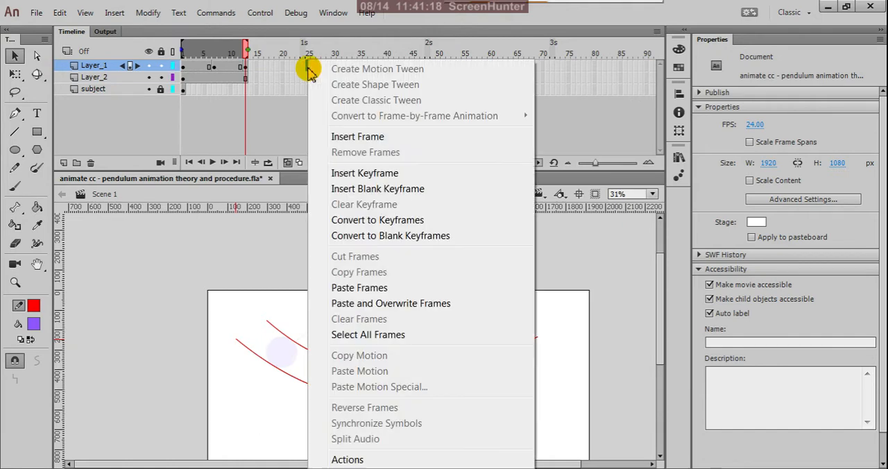
left_click(330, 173)
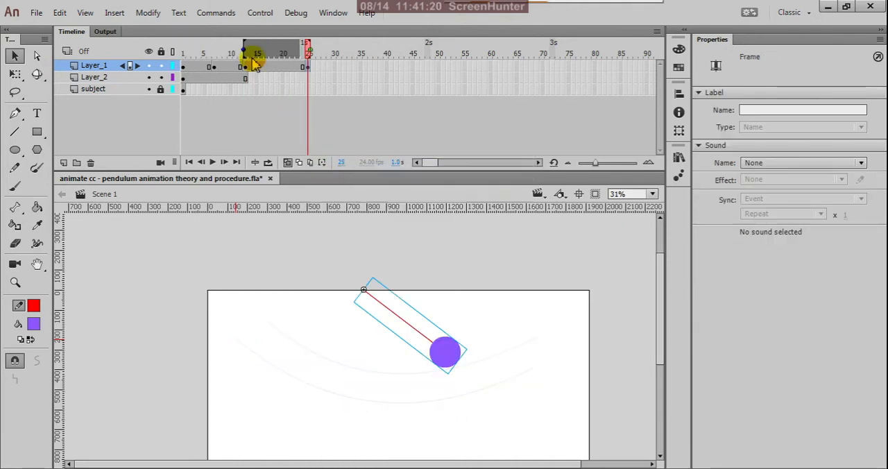
left_click_drag(249, 50, 152, 64)
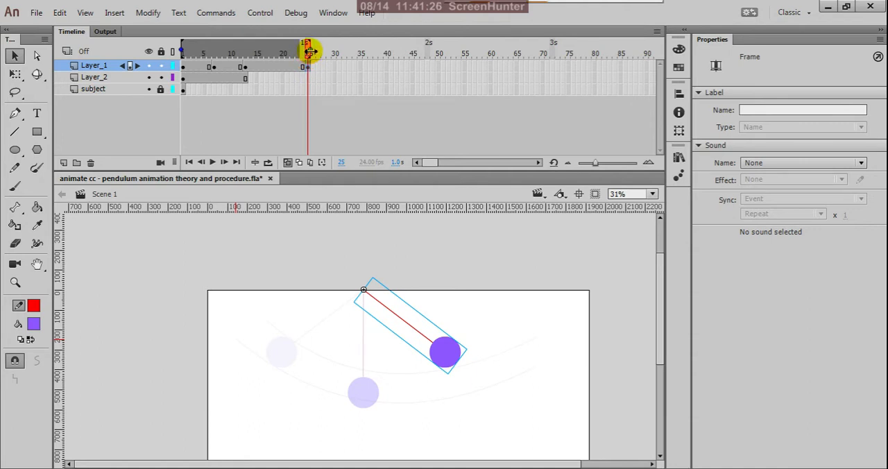
left_click(223, 141)
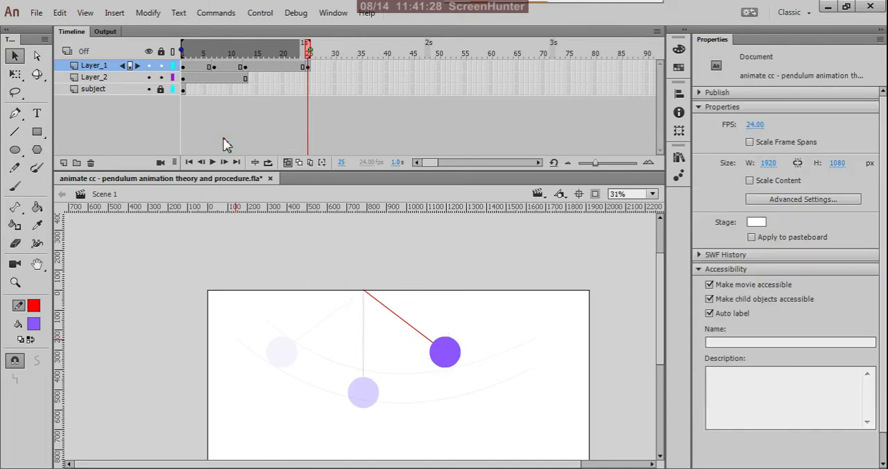
Step: At frame 13, move the right ends of both arcs inward so the curves touch the right bob's inner and outer edges
left_click(245, 67)
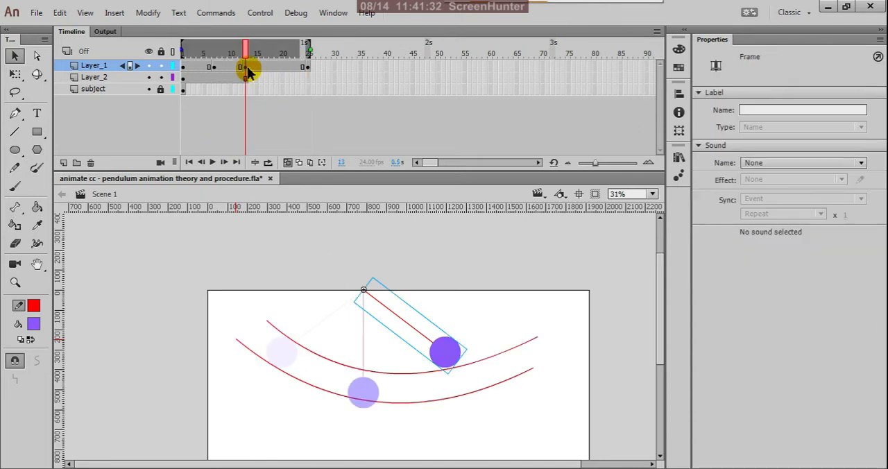
left_click(291, 129)
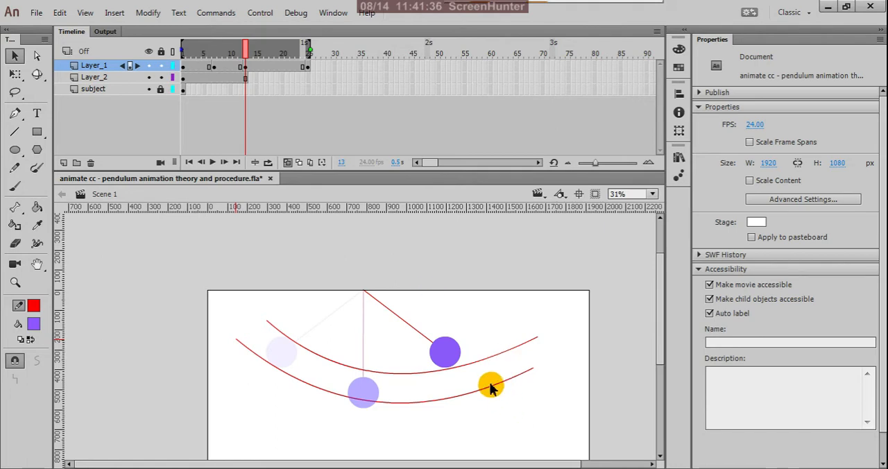
scroll(490, 385, "up", 2)
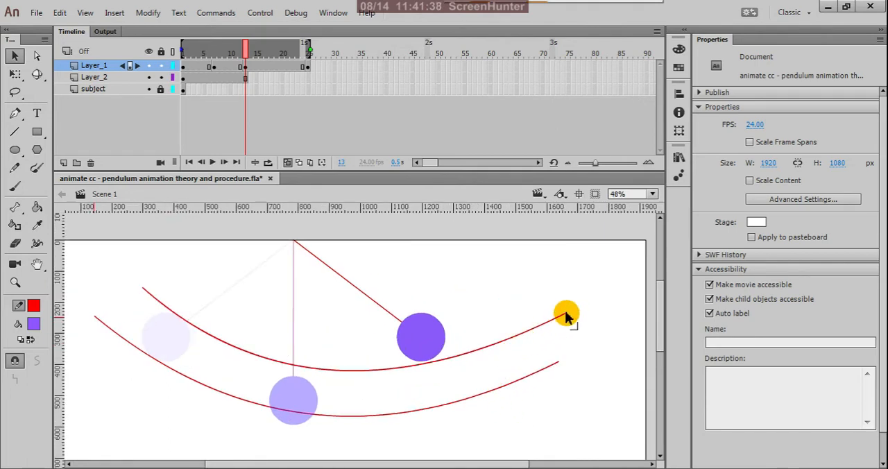
left_click_drag(565, 313, 430, 291)
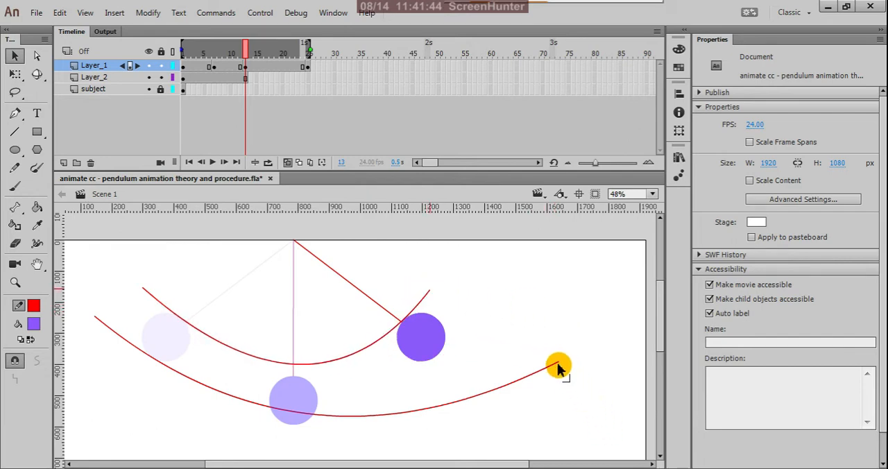
left_click_drag(557, 361, 487, 319)
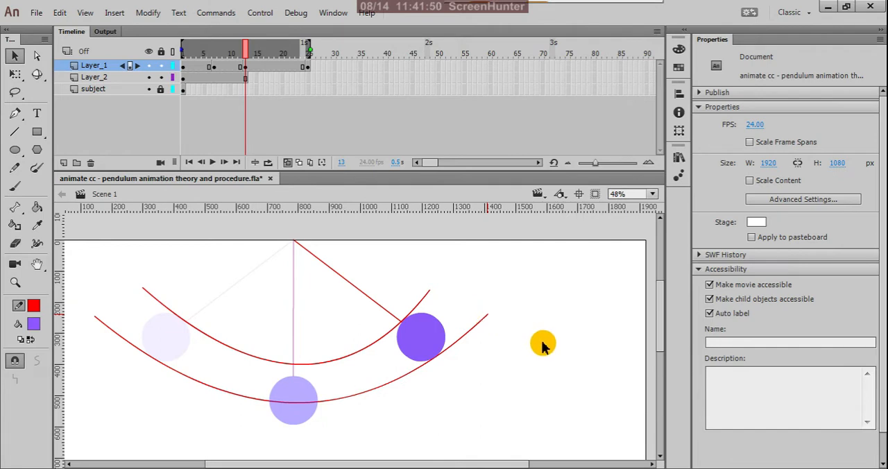
Step: Bend both arcs further down at the centre so they meet the middle bob's top and underside again
key("ctrl+minus")
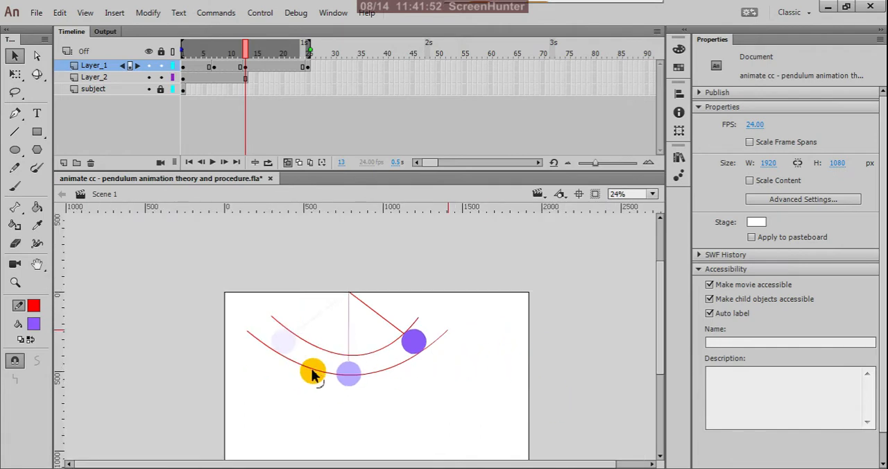
key("ctrl+equal")
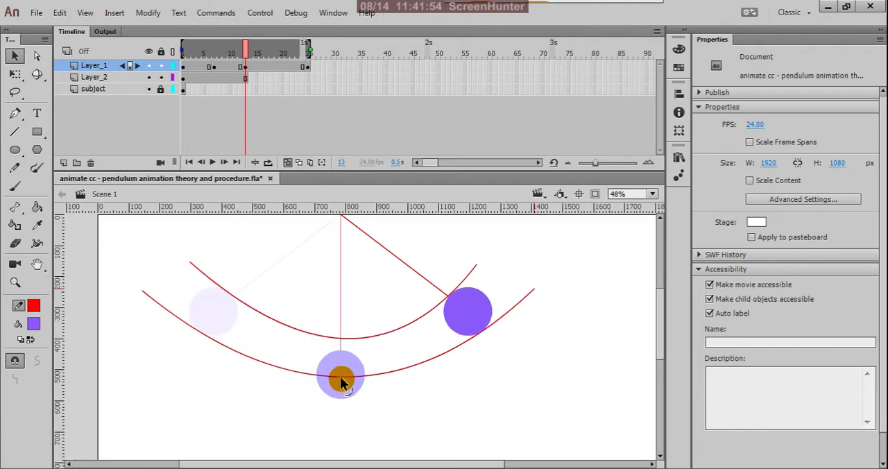
left_click_drag(341, 383, 340, 406)
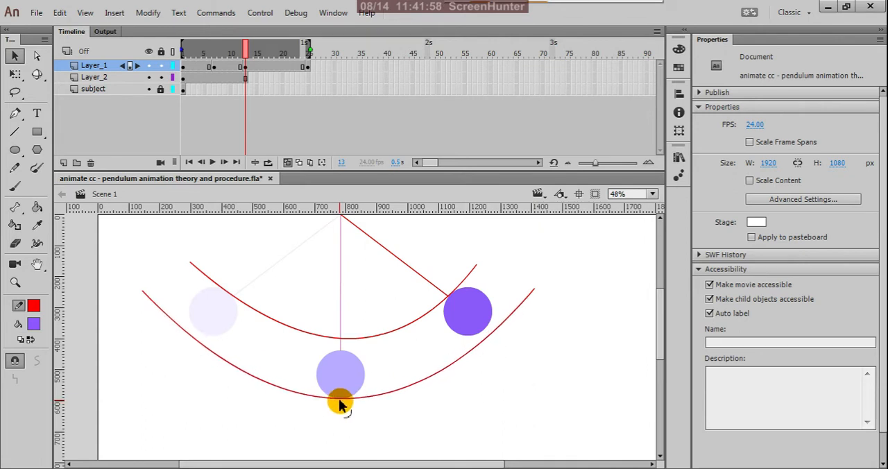
left_click_drag(341, 345, 338, 357)
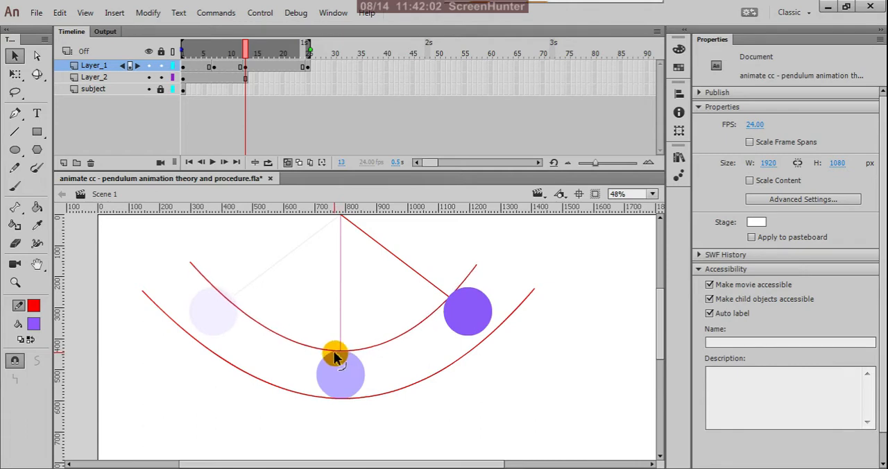
scroll(349, 407, "up", 3, "ctrl")
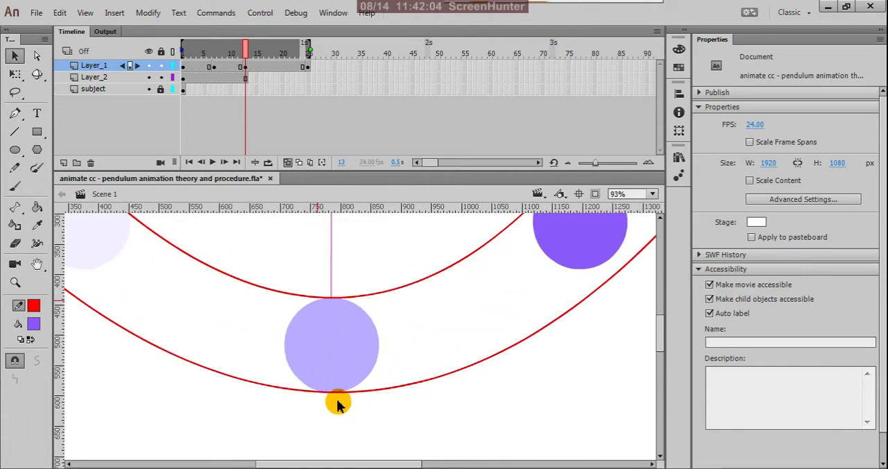
left_click_drag(335, 394, 334, 394)
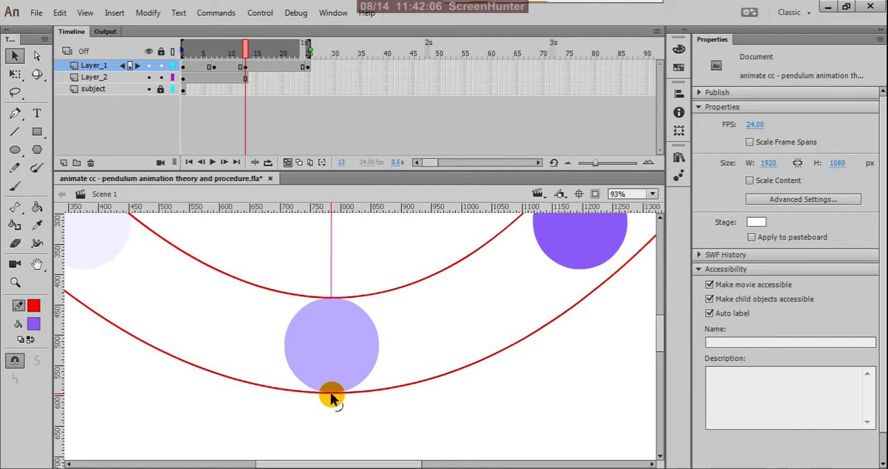
scroll(349, 387, "down", 4, "ctrl")
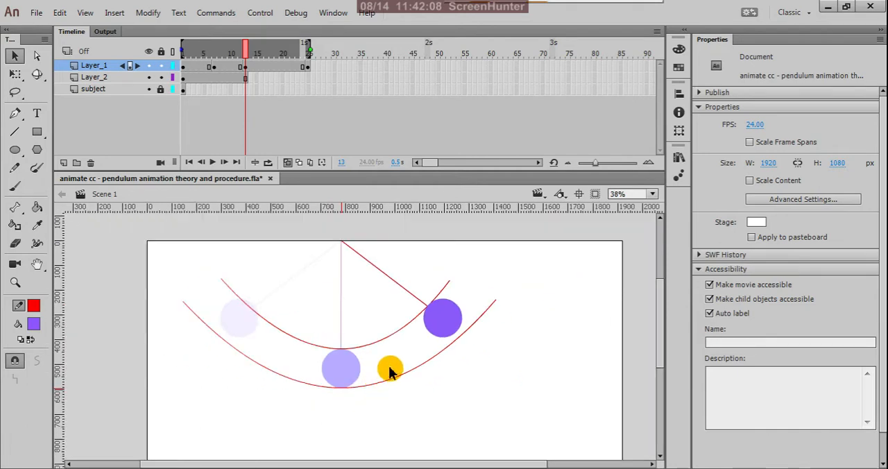
Step: Shift the lower arc's right end slightly inward, to about X 1370, so the curve touches the right bob's outer edge
scroll(480, 313, "up", 2, "ctrl")
scroll(479, 313, "up", 2, "ctrl")
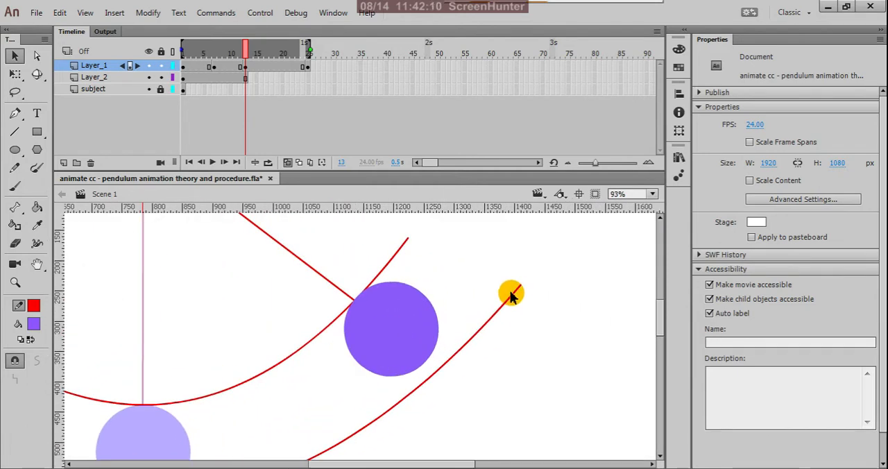
left_click_drag(520, 284, 496, 287)
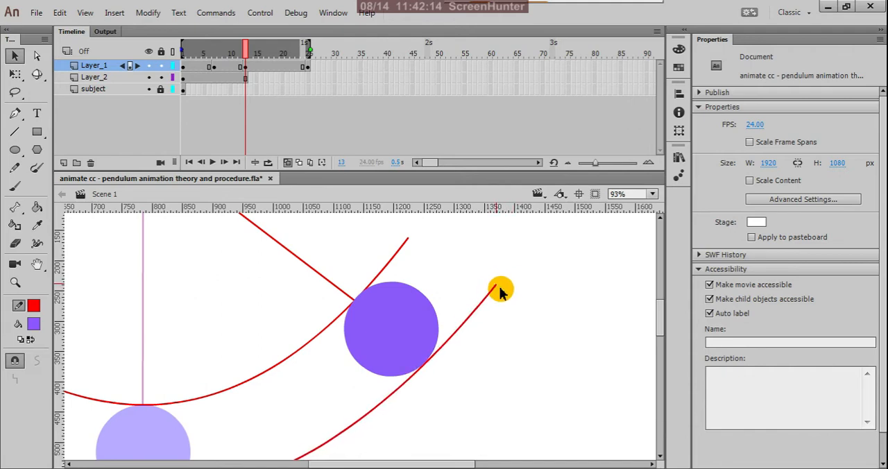
scroll(515, 286, "down", 3, "ctrl")
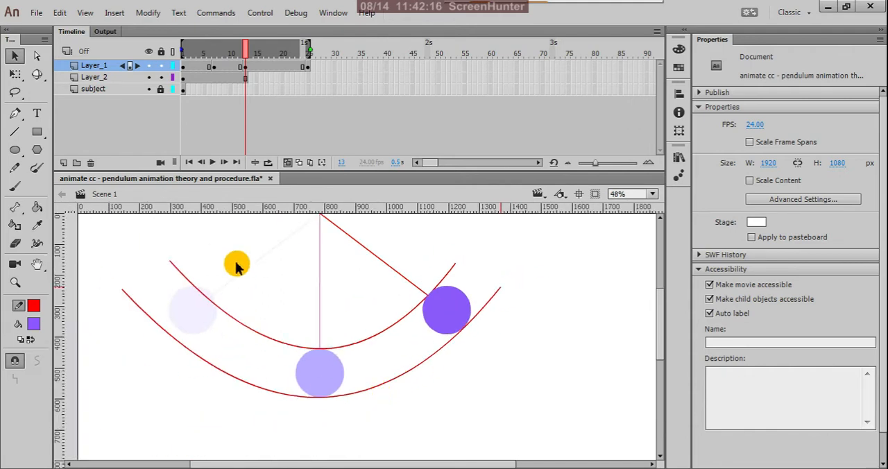
scroll(177, 274, "up", 2, "ctrl")
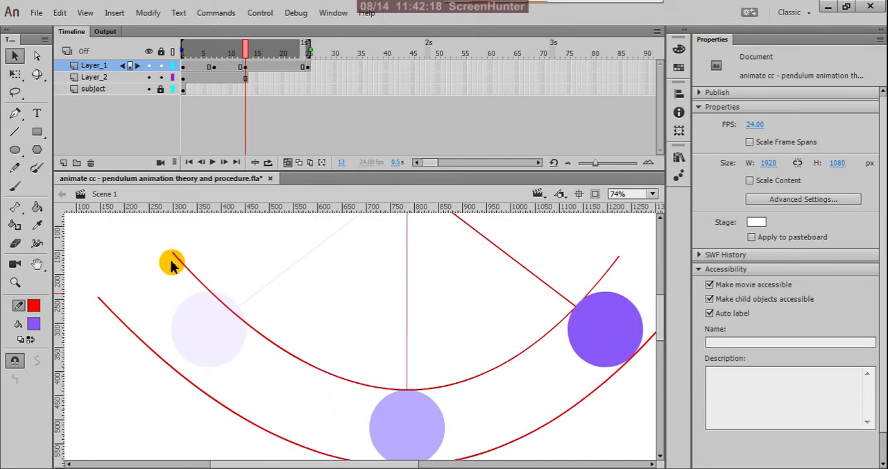
Step: Move both arcs' left ends inward to the left bob's edges and re-bend their centres to meet the middle bob's top and underside
left_click_drag(174, 253, 182, 244)
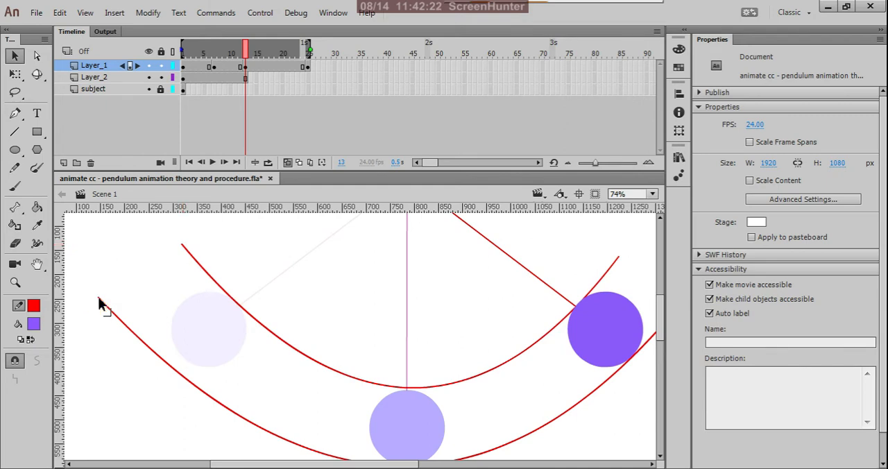
left_click_drag(101, 302, 114, 290)
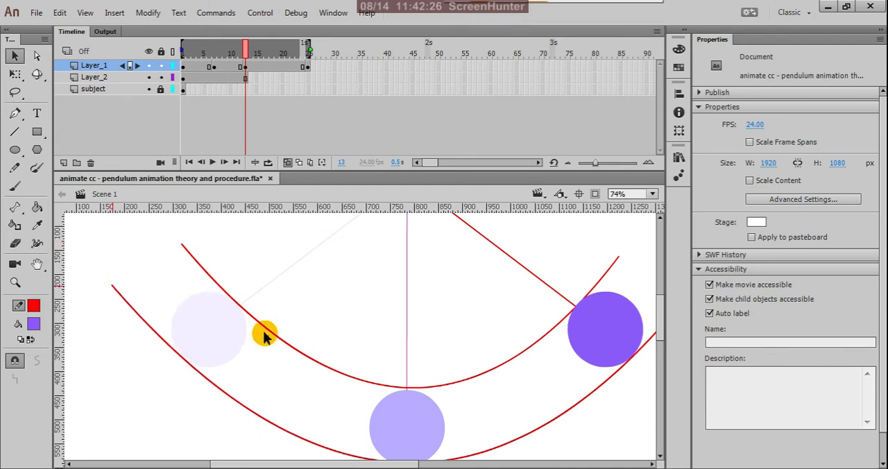
key("ctrl+minus")
scroll(388, 359, "up", 5)
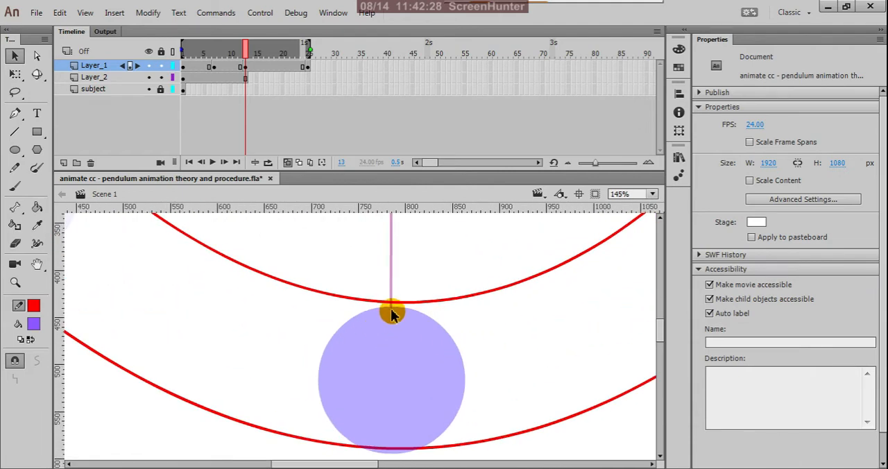
left_click_drag(393, 310, 391, 318)
scroll(390, 318, "down", 2)
scroll(392, 408, "up", 3)
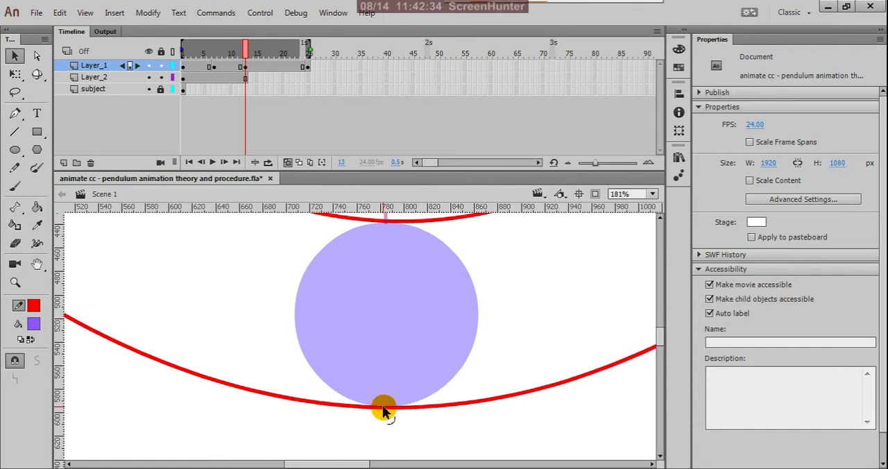
scroll(385, 402, "down", 3)
scroll(391, 396, "down", 2)
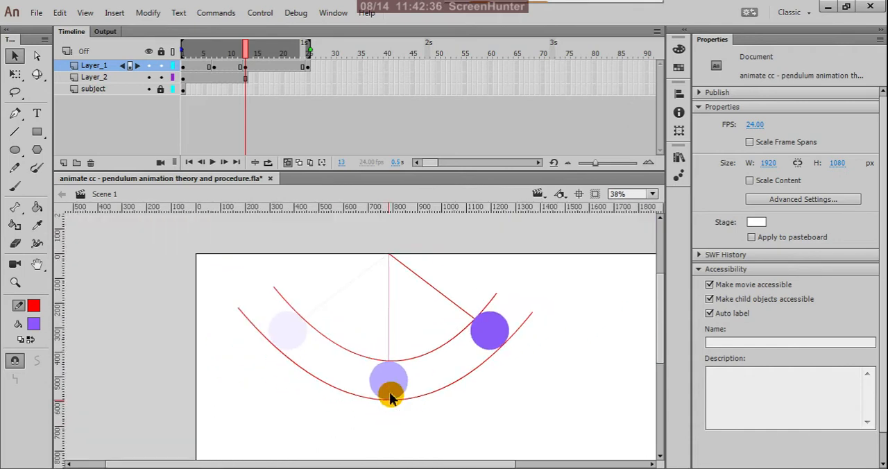
Step: Shift the lower arc's left end slightly inward, to about X 180, so the curve meets the left bob's outer edge
scroll(278, 312, "up", 3)
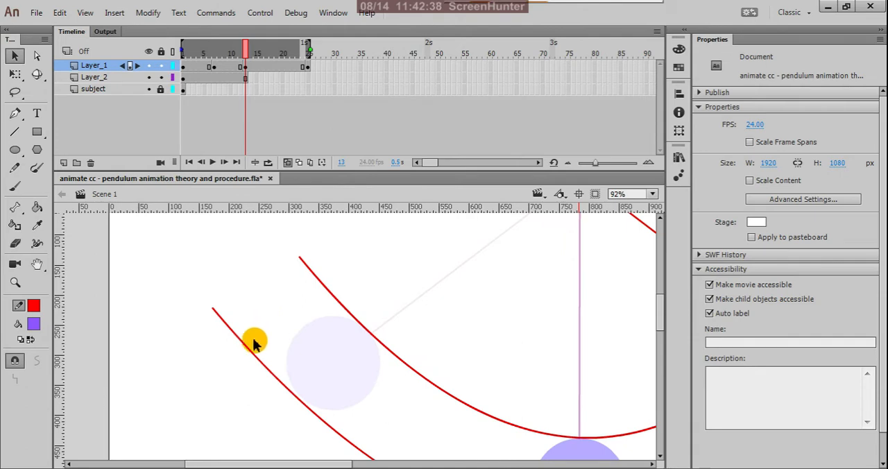
scroll(258, 389, "up", 2)
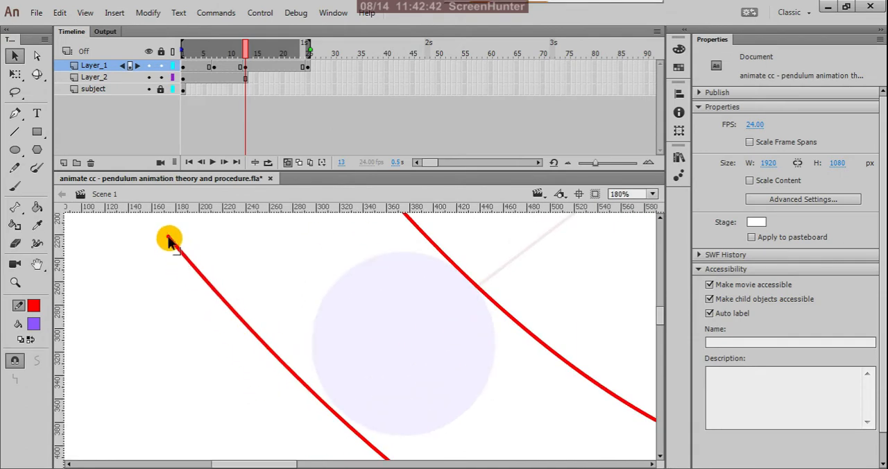
left_click_drag(169, 239, 174, 240)
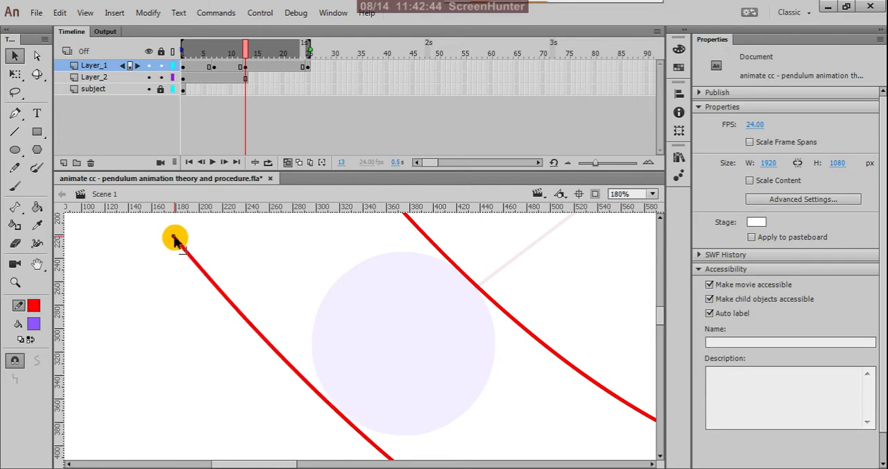
scroll(155, 281, "down", 2)
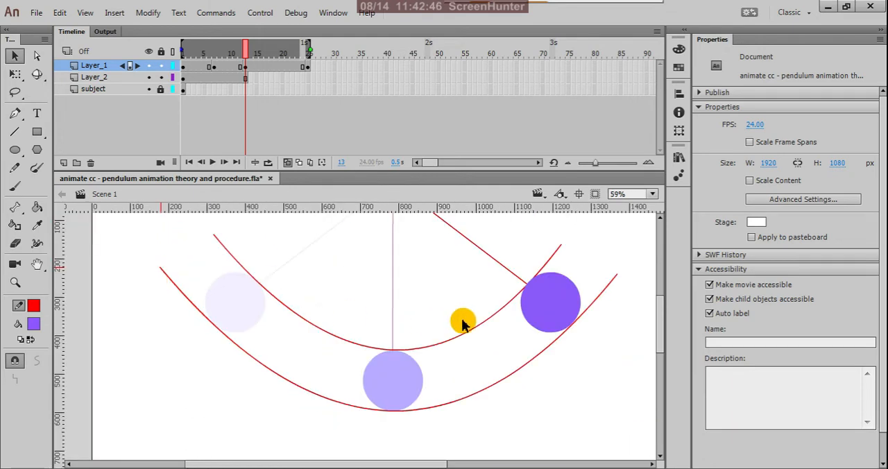
Step: Shift the upper arc's right end slightly inward, to about X 1214, along the right bob's inner edge
scroll(622, 291, "up", 1)
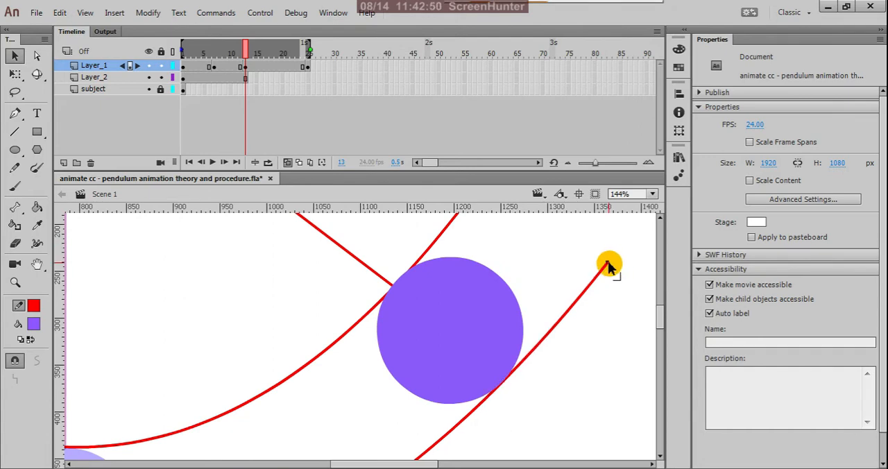
scroll(486, 262, "down", 1)
scroll(481, 260, "up", 2)
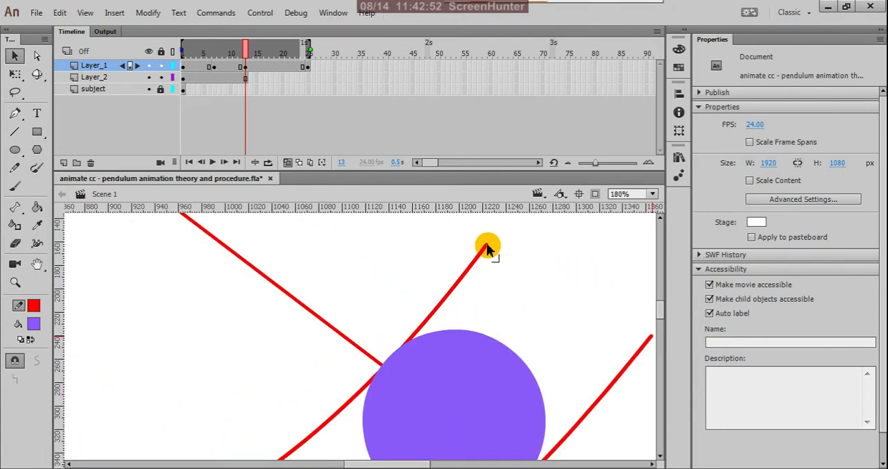
left_click_drag(478, 247, 476, 248)
scroll(524, 255, "down", 3)
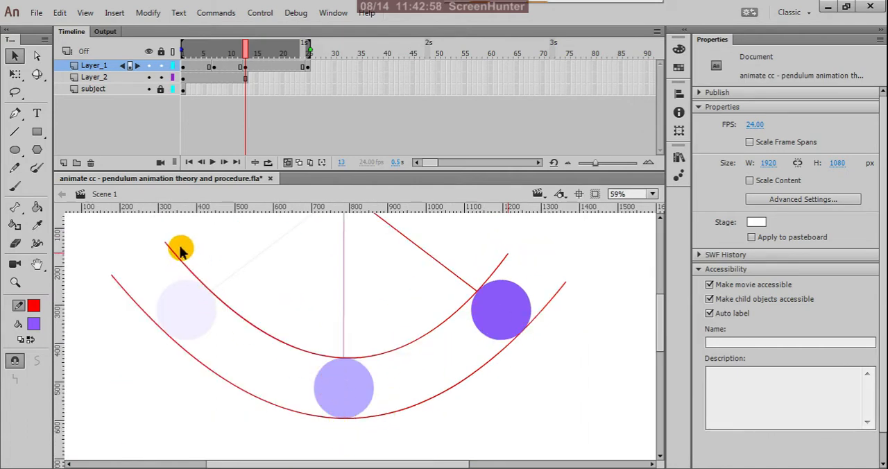
Step: Move the lower arc's left end further inward, to about X 193, so the curve fits the left bob's outer edge
scroll(175, 250, "up", 2)
scroll(120, 385, "up", 2)
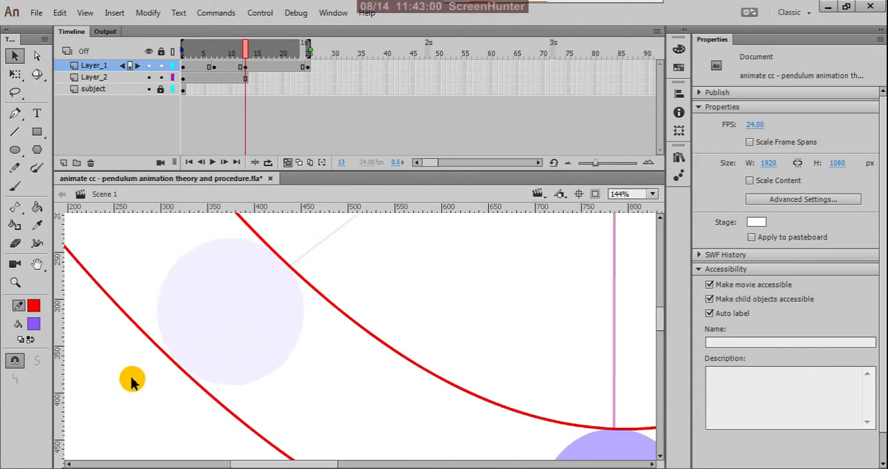
scroll(232, 369, "down", 2)
scroll(232, 369, "down", 2)
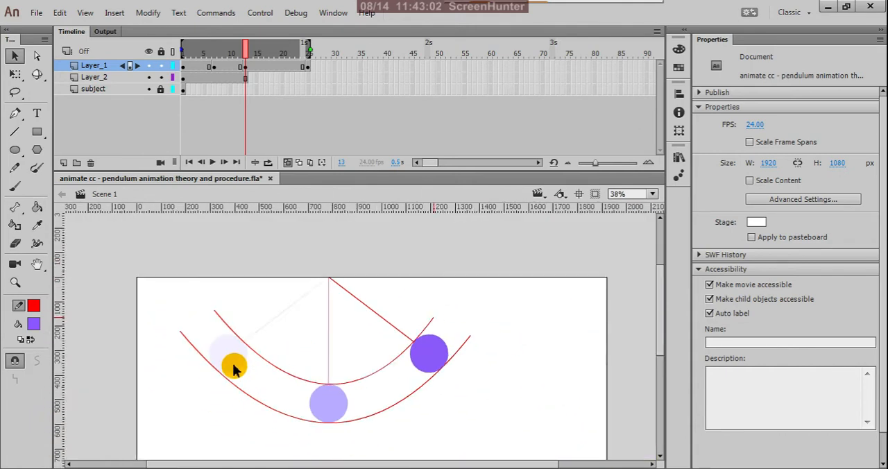
left_click_drag(234, 367, 161, 288)
scroll(195, 361, "up", 3)
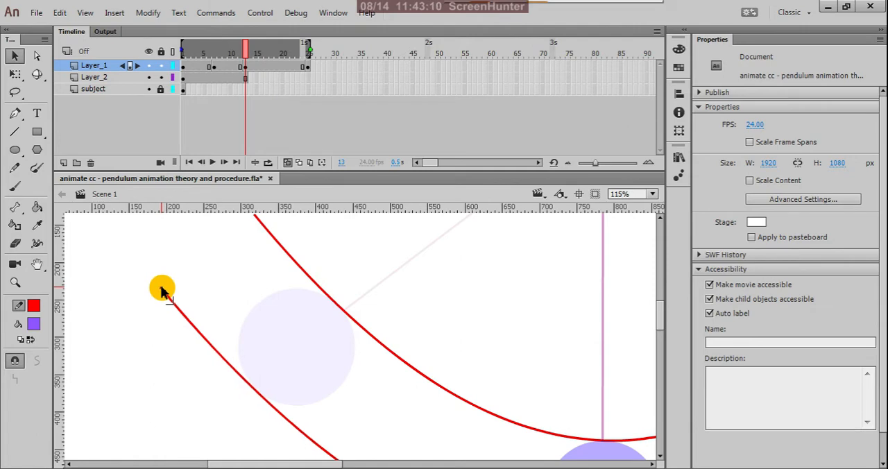
left_click(257, 221)
scroll(254, 263, "down", 4)
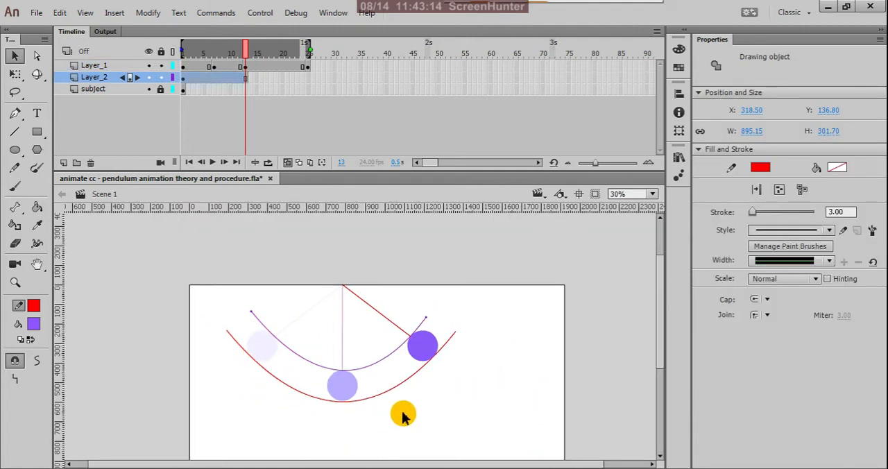
left_click(410, 415)
scroll(439, 396, "down", 1)
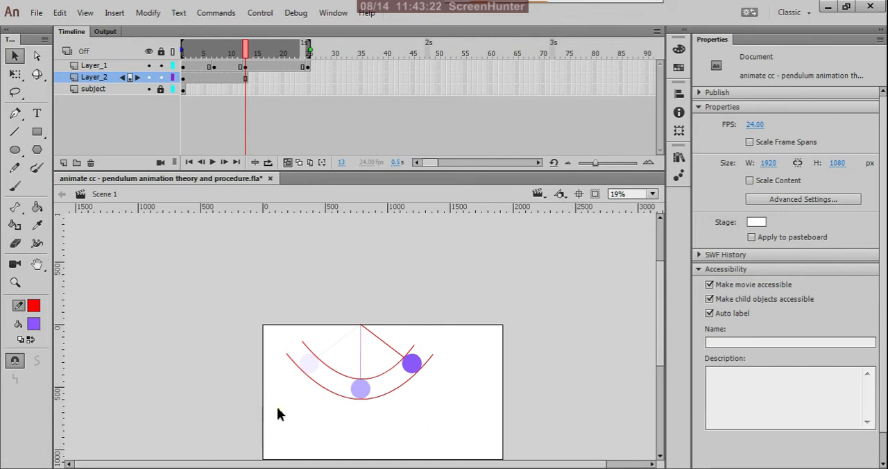
Step: Lock Layer_1 so that only the arcs on Layer_2 can be selected, and clear the current selection
left_click_drag(278, 410, 485, 346)
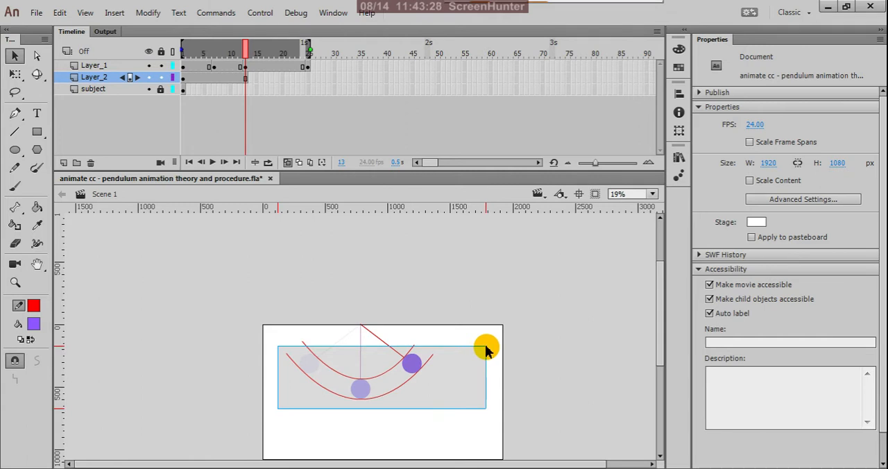
left_click_drag(486, 350, 485, 350)
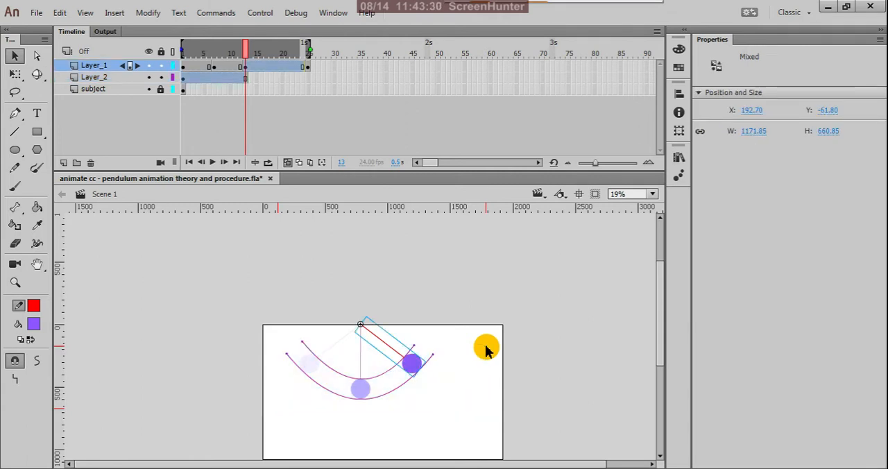
left_click(161, 65)
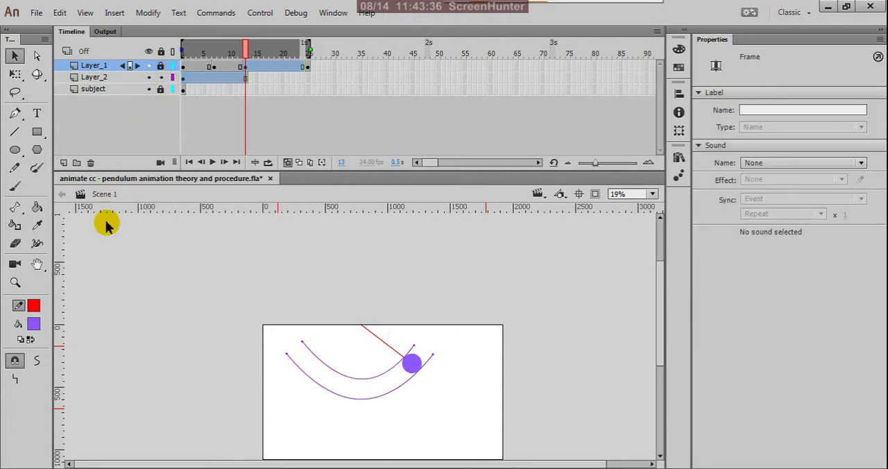
left_click(113, 281)
left_click(276, 401)
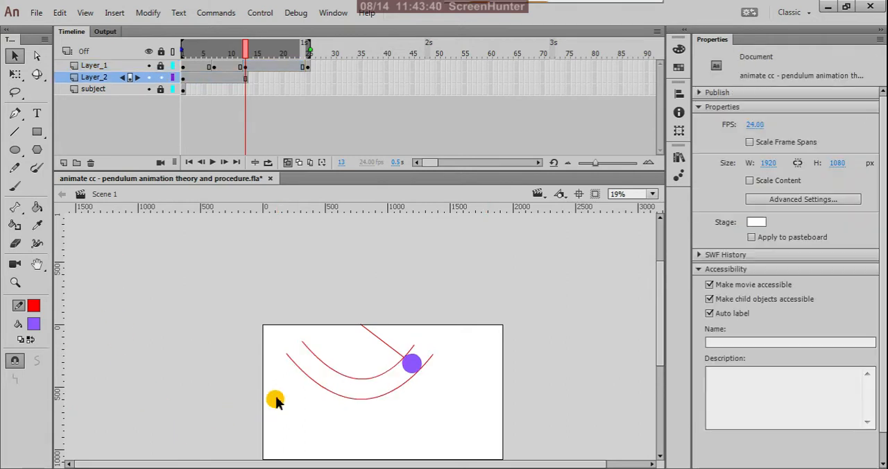
left_click_drag(265, 401, 479, 350)
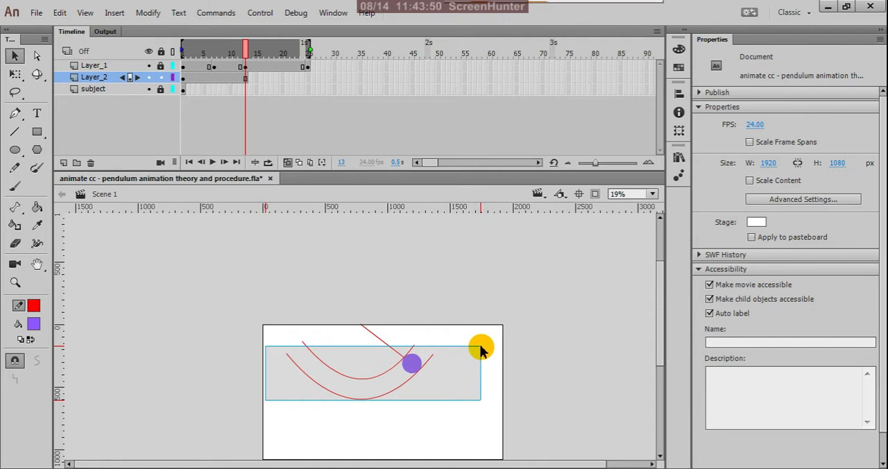
left_click_drag(482, 350, 480, 350)
left_click(433, 303)
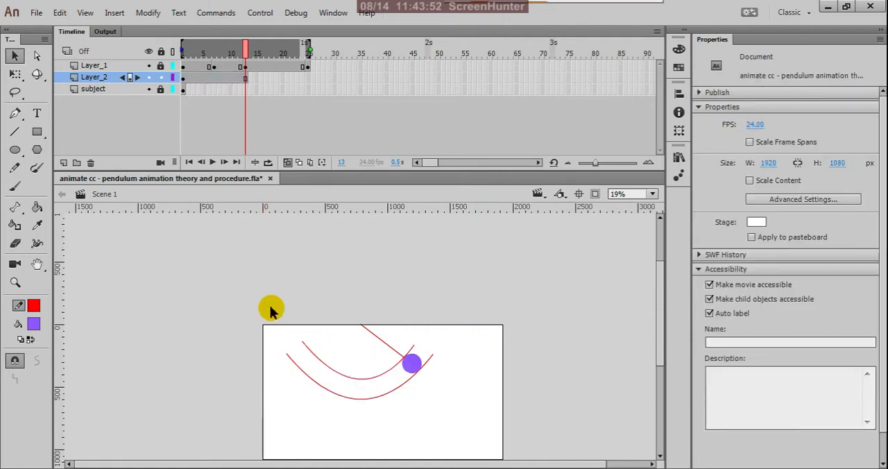
Step: Trim the tip off the upper arc's left end so it is level with the right end, and save the document
left_click_drag(256, 309, 471, 349)
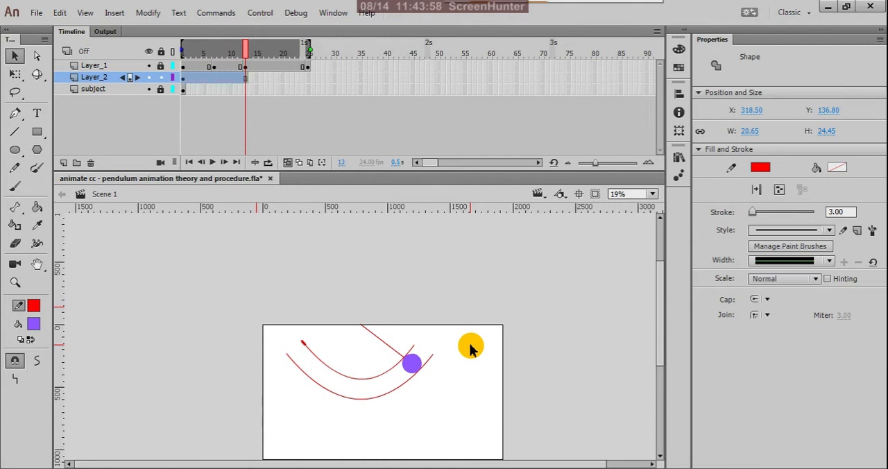
left_click(471, 349)
left_click_drag(254, 326, 469, 358)
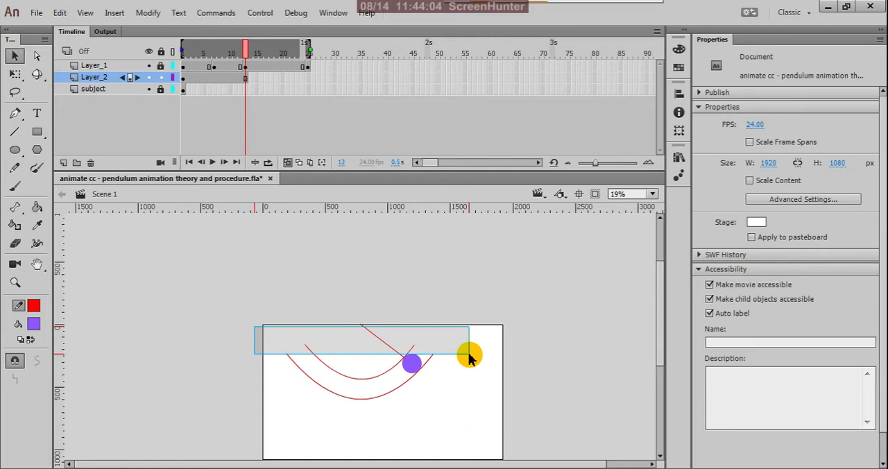
left_click_drag(470, 358, 470, 356)
left_click(476, 319)
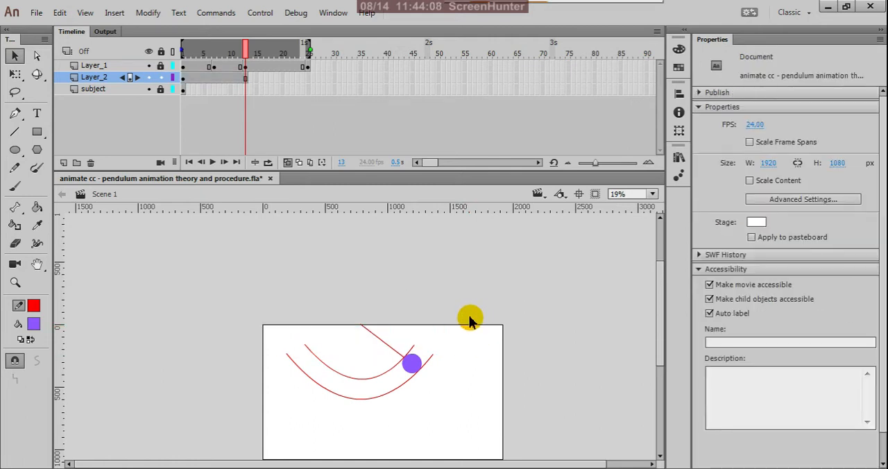
key("ctrl+s")
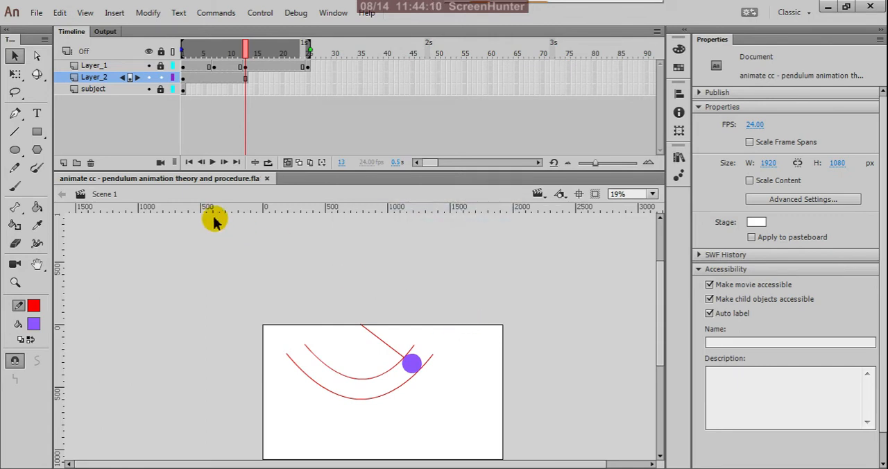
Step: Turn off onion skinning and remove all frames after frame 13 from Layer_1 and Layer_2
left_click(290, 162)
mouse_move(307, 74)
left_mouse_down()
mouse_move(321, 65)
mouse_move(255, 73)
left_mouse_up()
right_click(255, 61)
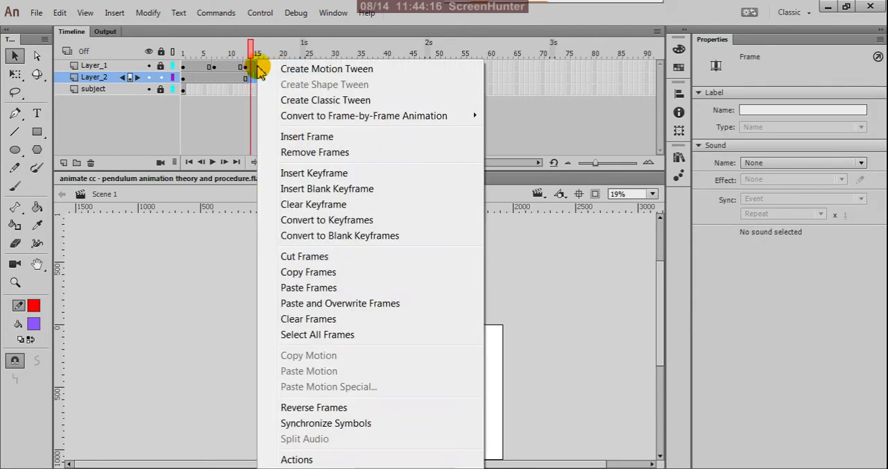
left_click(281, 153)
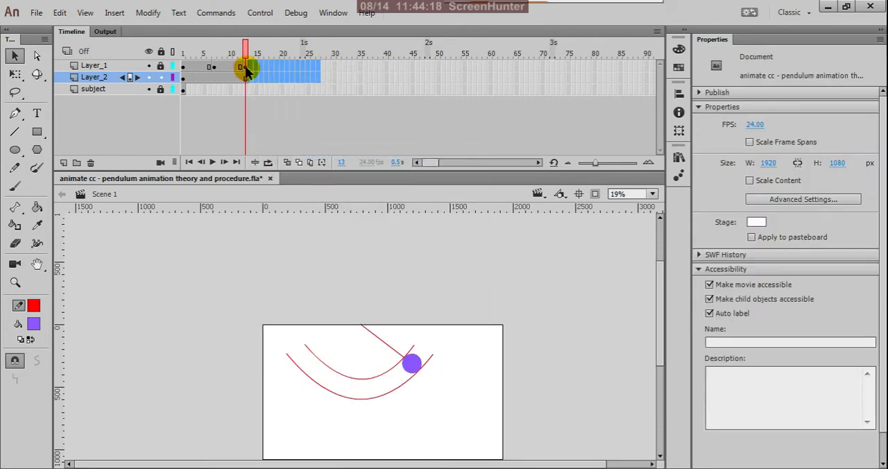
Step: Return the playhead from frame 13 to frame 1 and save the document
left_click(247, 67)
left_click(187, 308)
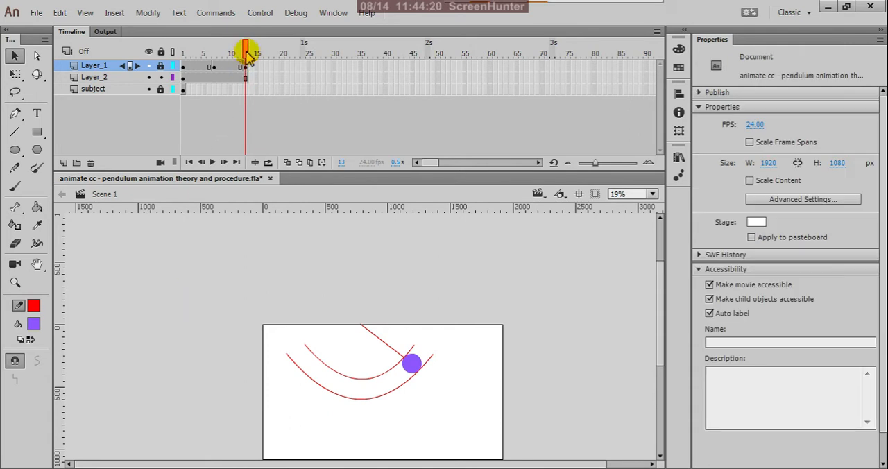
left_click_drag(249, 55, 166, 152)
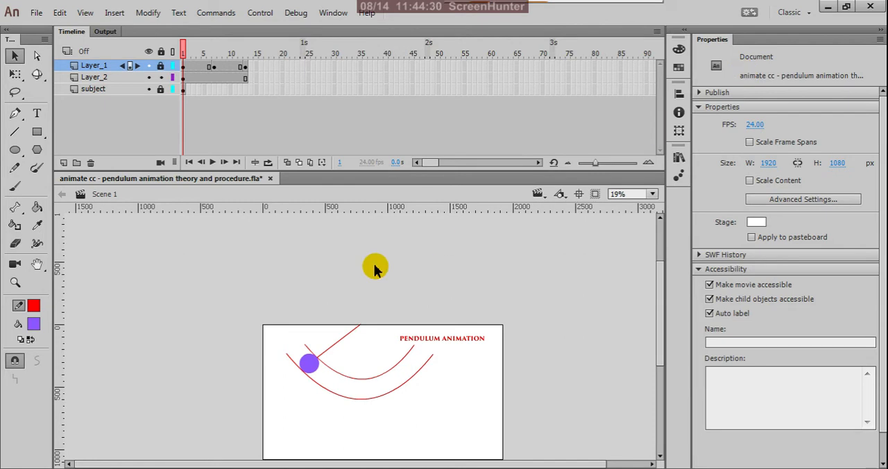
key("ctrl+s")
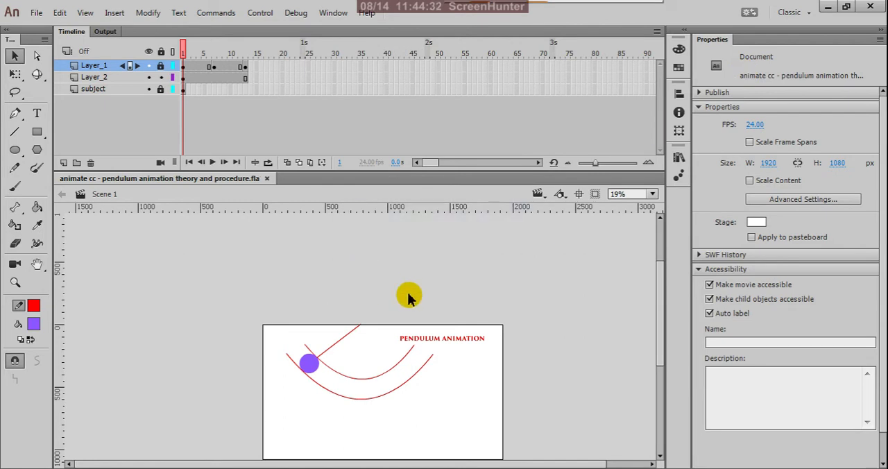
Step: Switch to the desktop and open the "pendulum with tail action" file in Animate
left_click(828, 9)
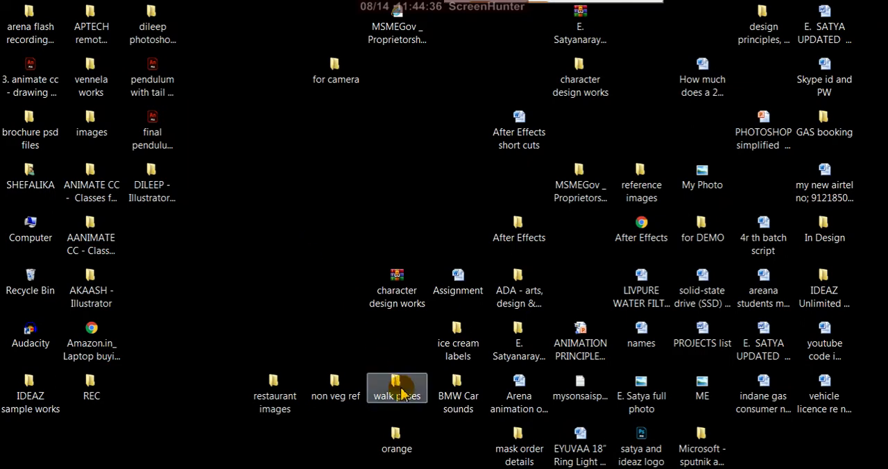
left_click(466, 357)
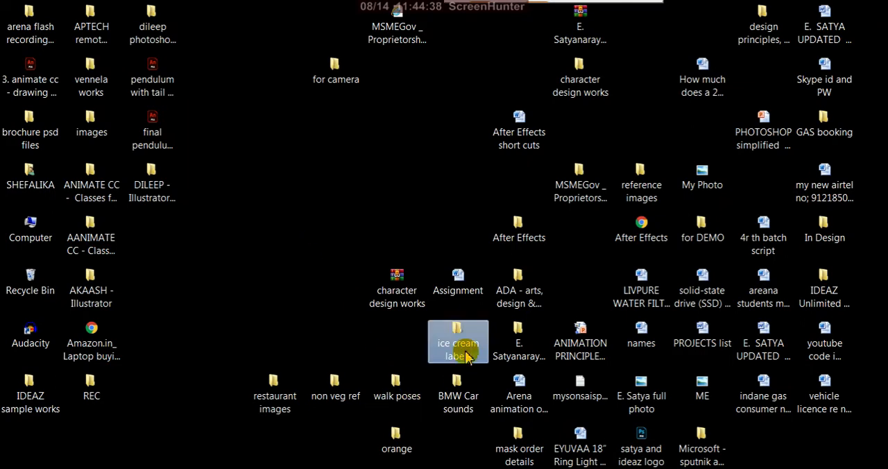
key("p")
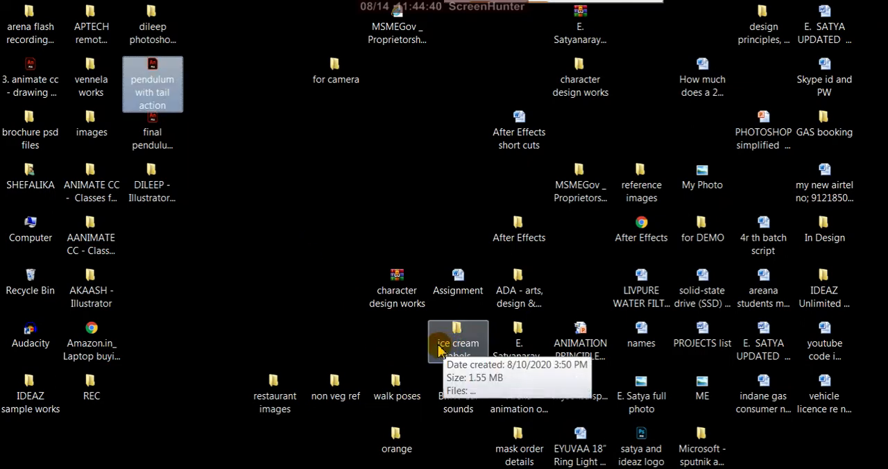
double_click(168, 95)
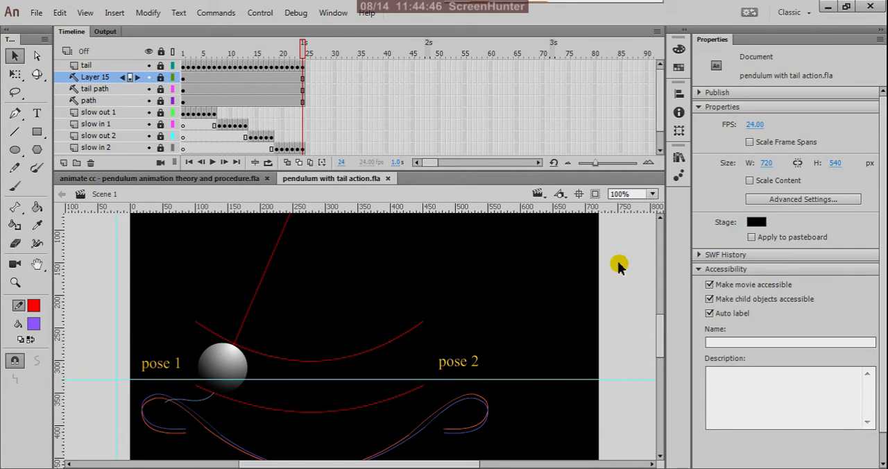
Step: Test the pendulum-with-tail movie in a maximized preview, dismiss the compiler messages, and close the preview after watching the swing
scroll(520, 286, "down", 4)
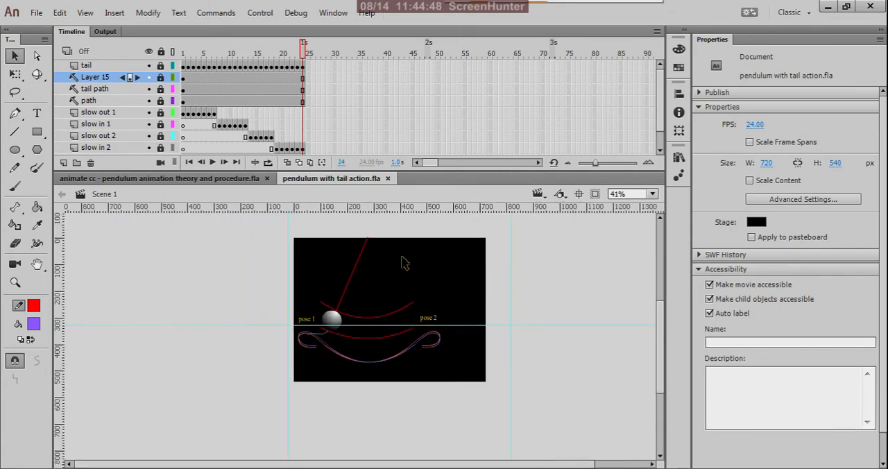
scroll(400, 261, "up", 2)
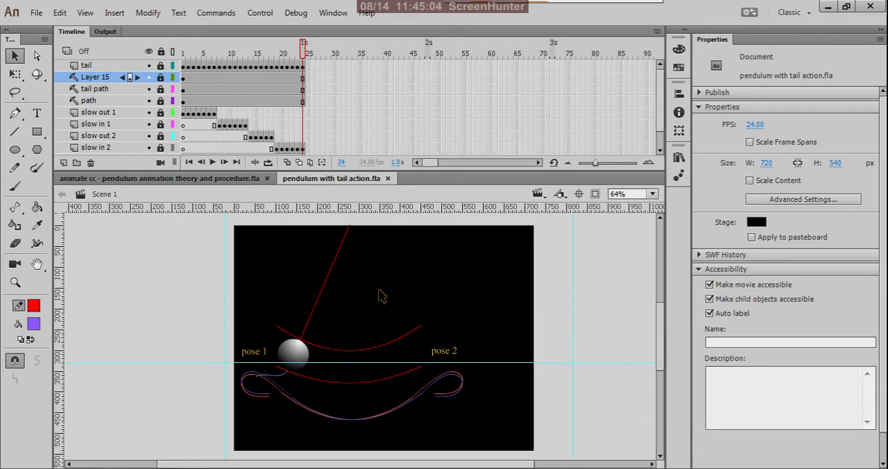
key("ctrl+Return")
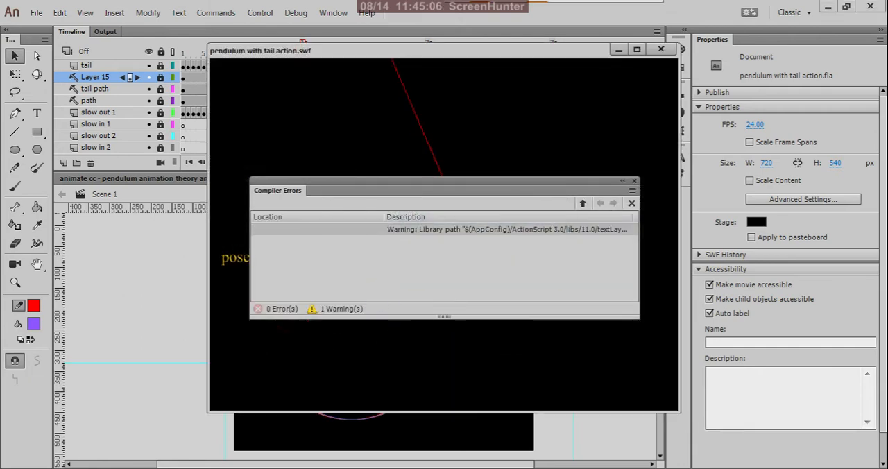
left_click(637, 49)
left_click(634, 181)
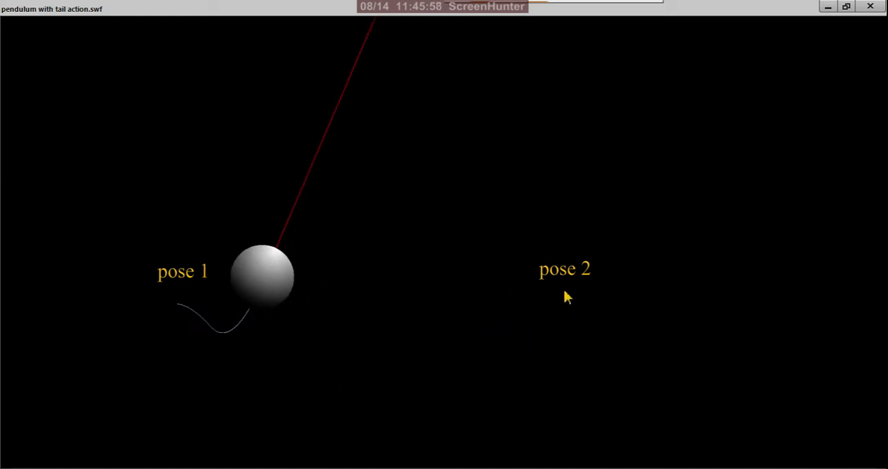
left_click(872, 7)
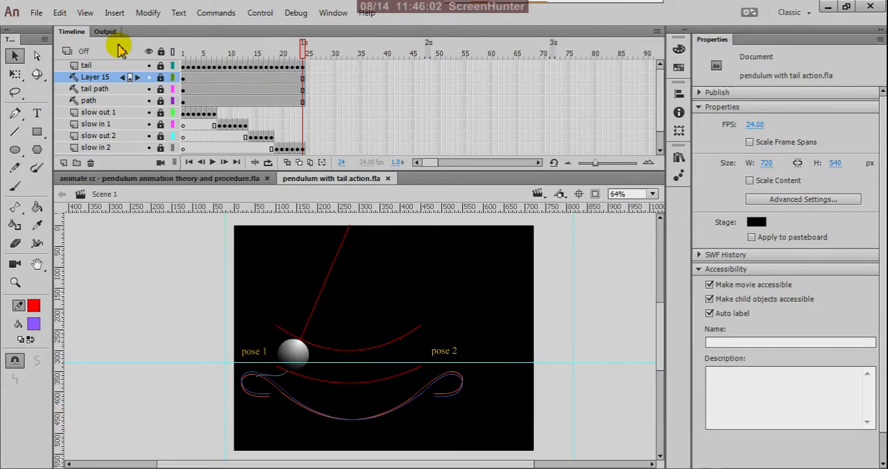
Step: Return the playhead from frame 24 to frame 1
scroll(247, 119, "down", 1)
left_click(299, 46)
left_click_drag(300, 55, 113, 90)
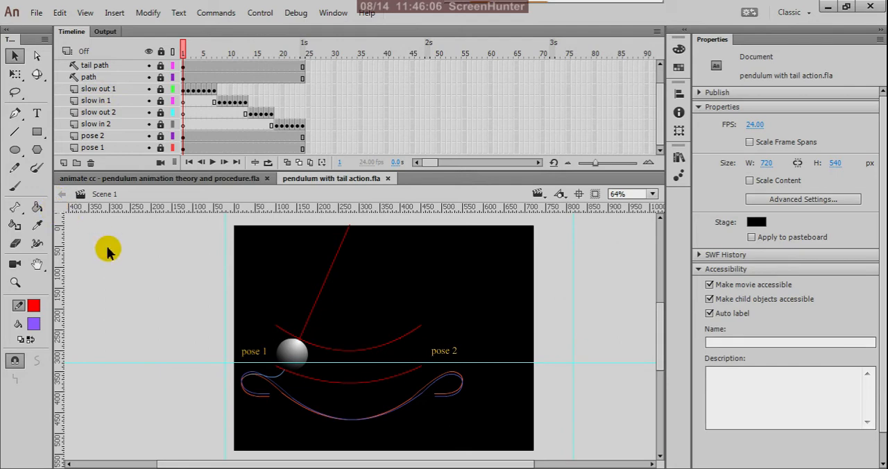
scroll(438, 306, "down", 3)
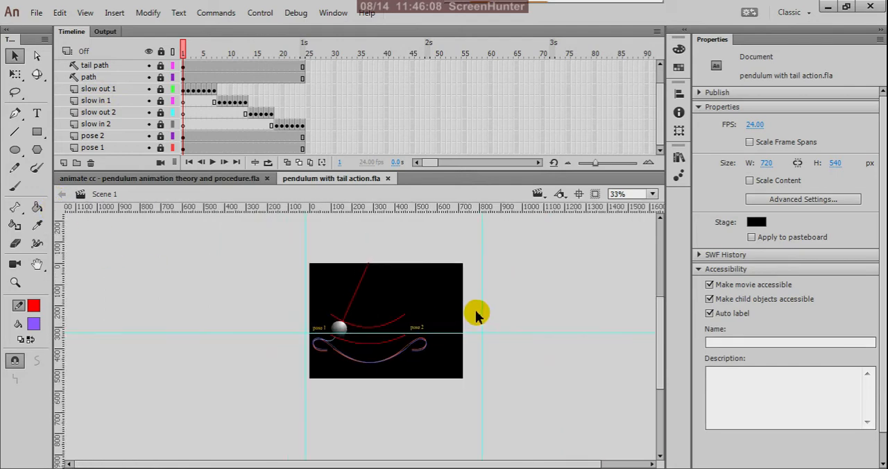
scroll(476, 313, "up", 1)
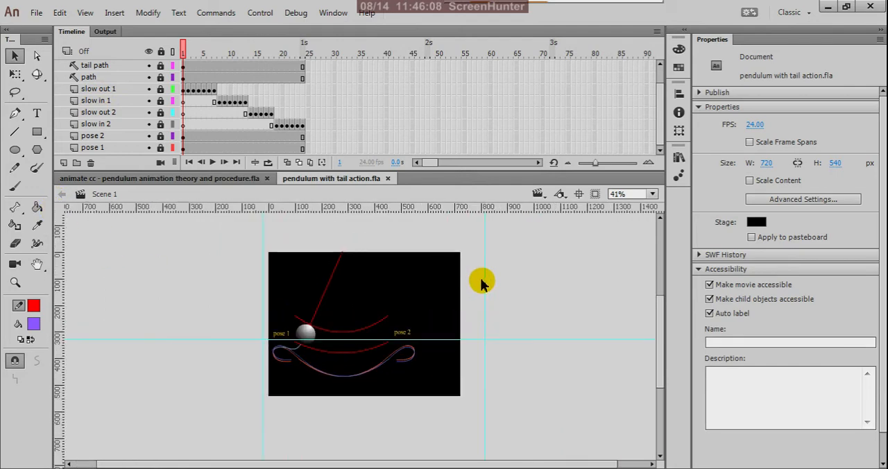
left_click(538, 195)
left_click(560, 195)
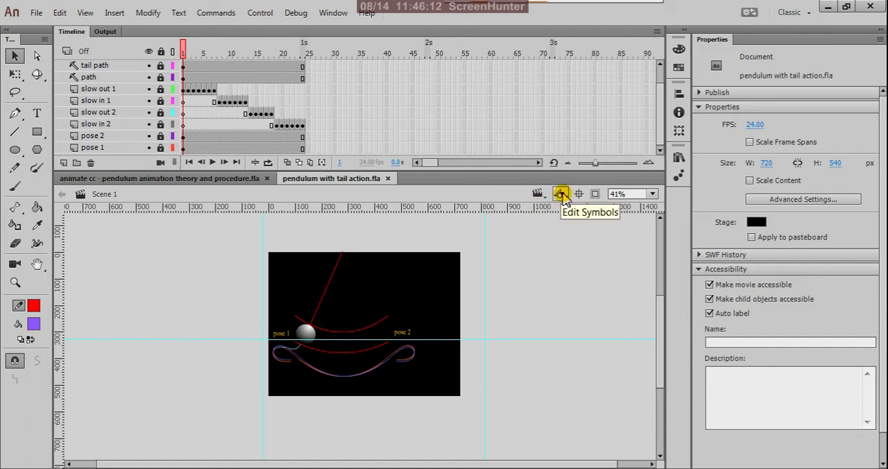
left_click(563, 196)
left_click(565, 197)
left_click(564, 196)
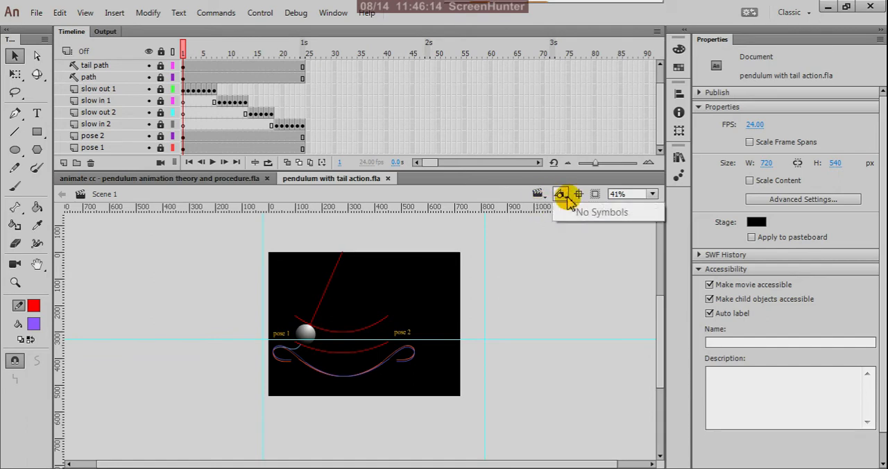
left_click(557, 283)
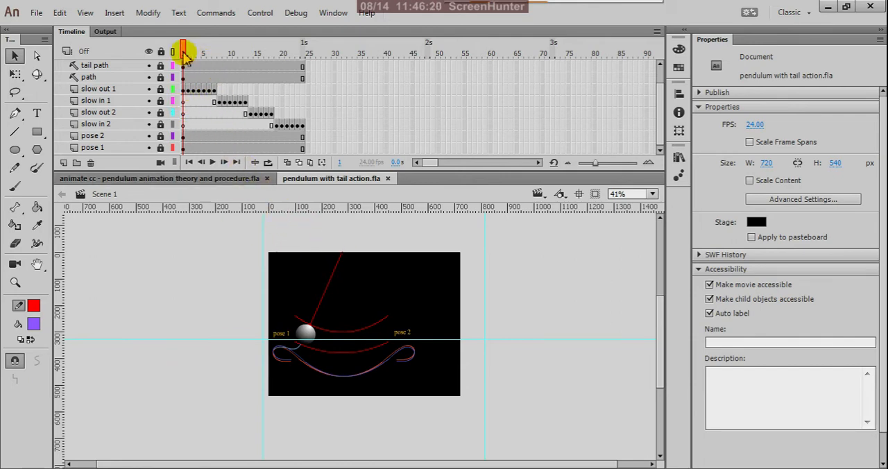
left_click_drag(183, 53, 171, 119)
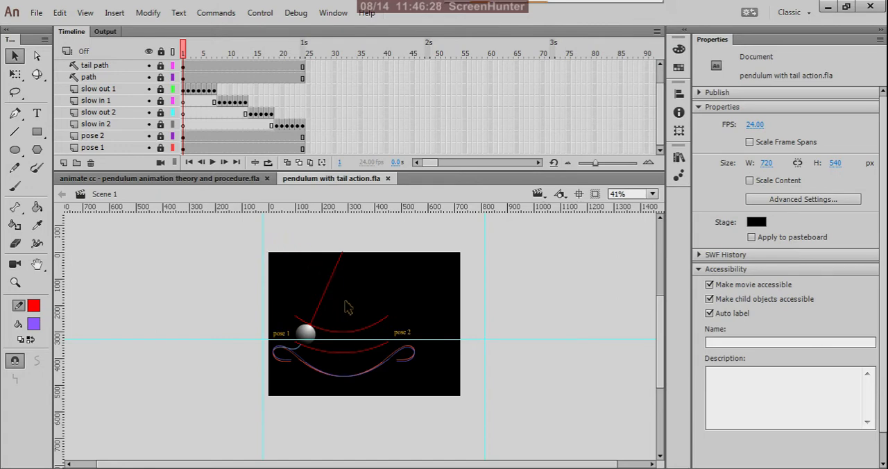
scroll(354, 308, "up", 2)
scroll(406, 297, "down", 3)
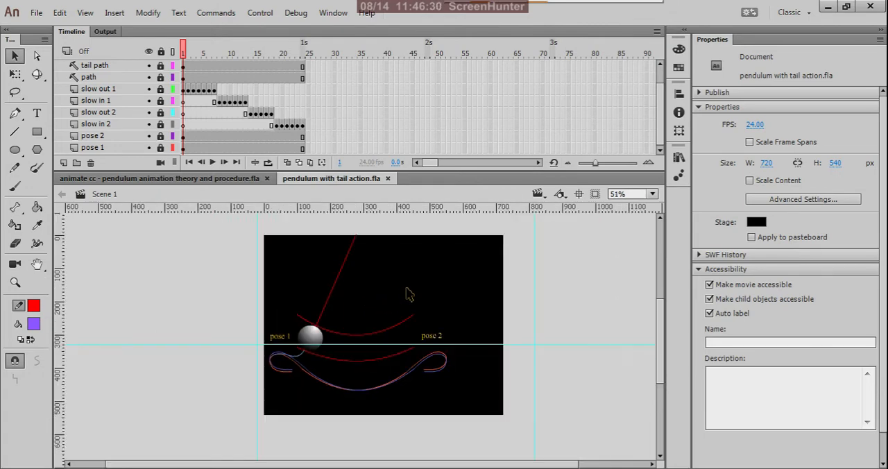
scroll(406, 292, "up", 1)
Step: Activate the Text tool, keep Layer 15 locked, and add a new layer above the tail layer with its first frame selected
left_click(37, 113)
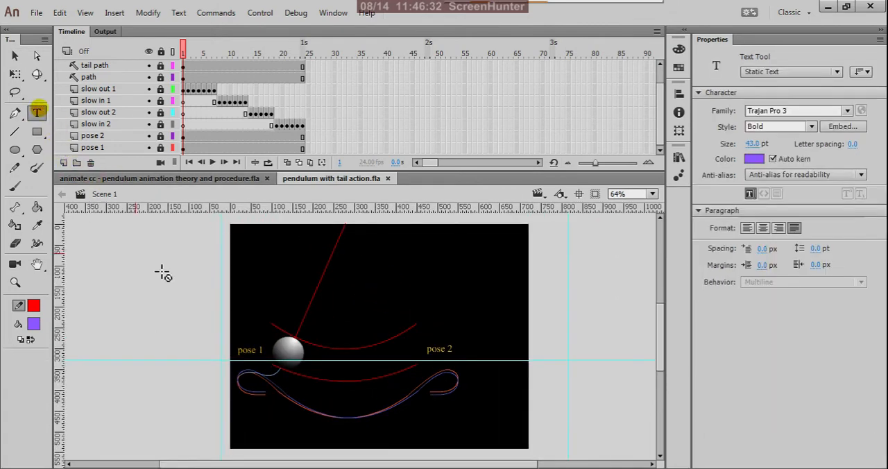
left_click(390, 271)
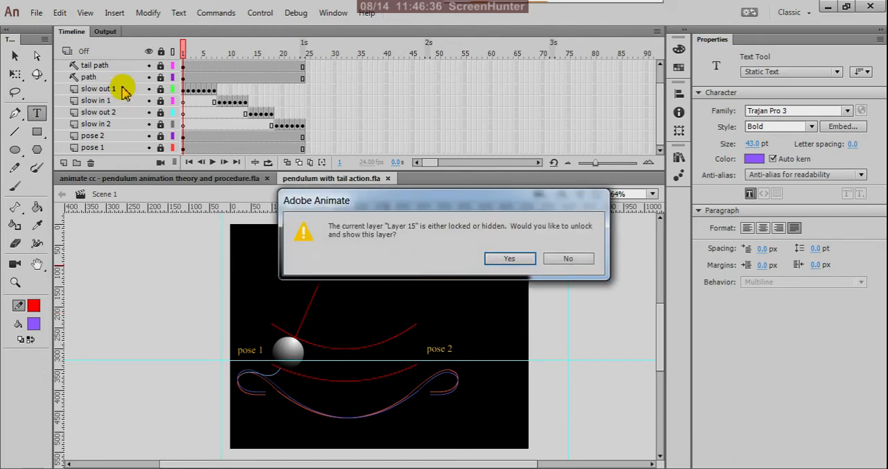
left_click(569, 259)
scroll(95, 92, "up", 1)
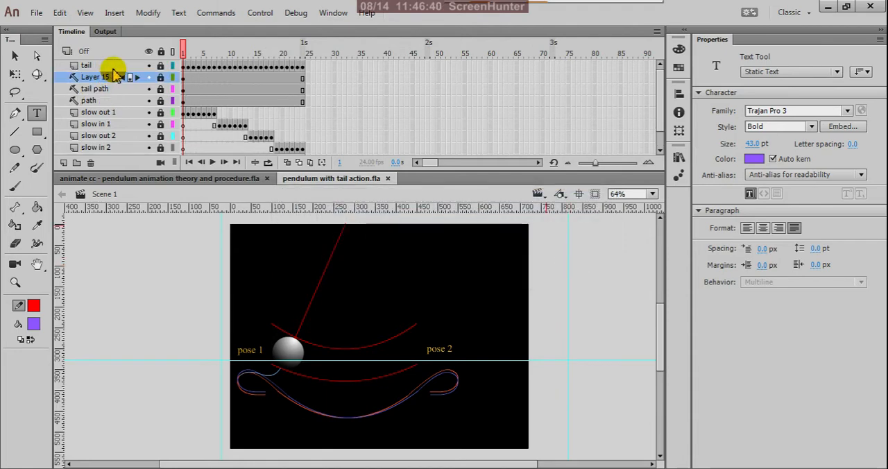
left_click(118, 66)
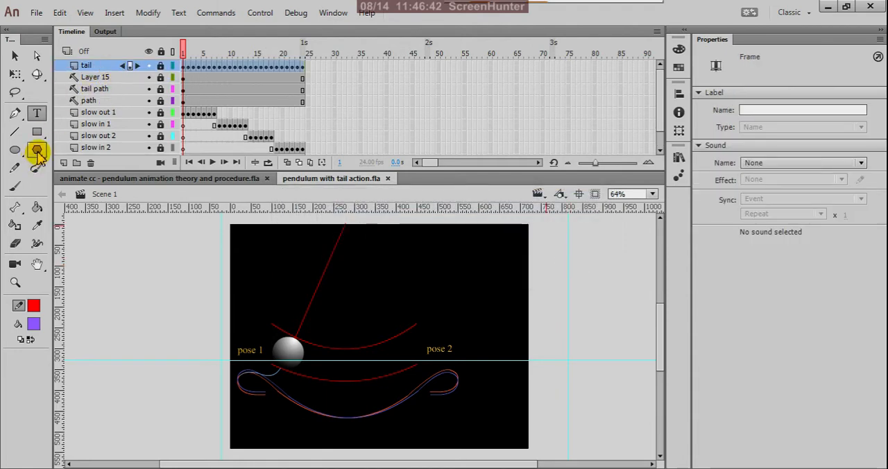
left_click(64, 163)
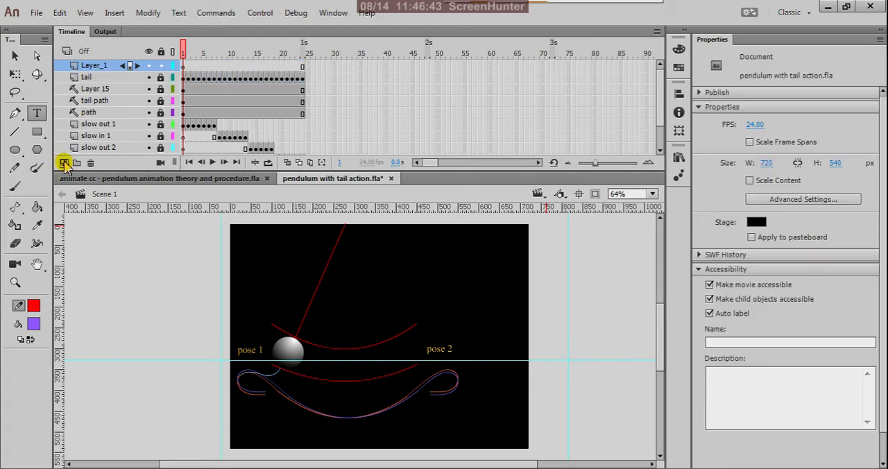
left_click(184, 66)
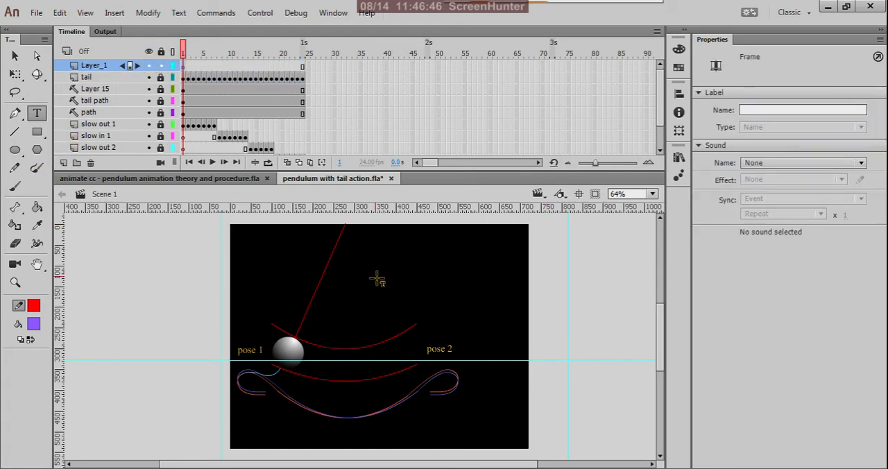
Step: Add the static text "LEARNING" in the upper right area of the stage on the new layer
left_click(402, 258)
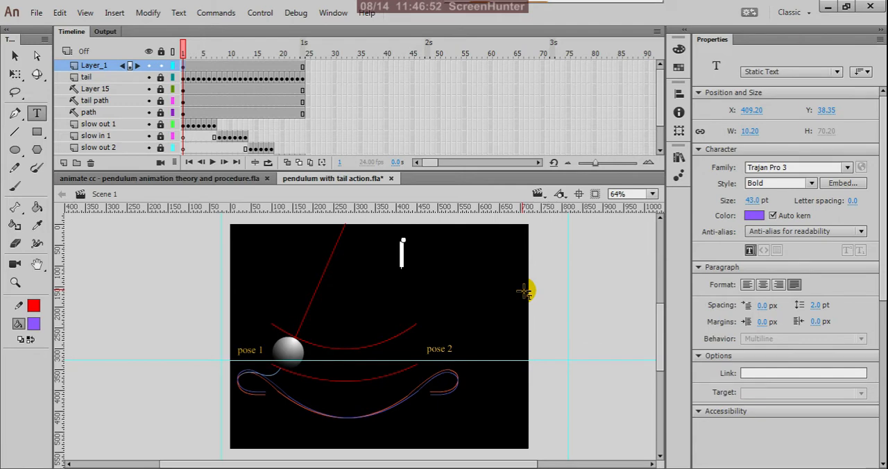
type("LEARNING")
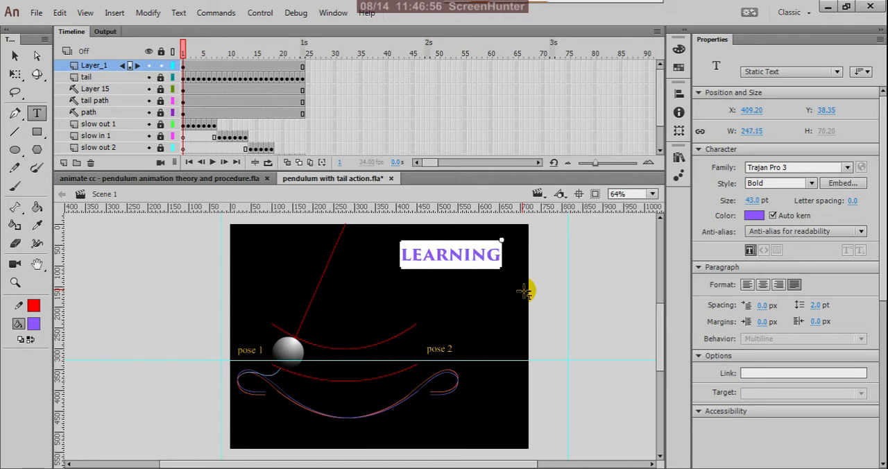
left_click(15, 55)
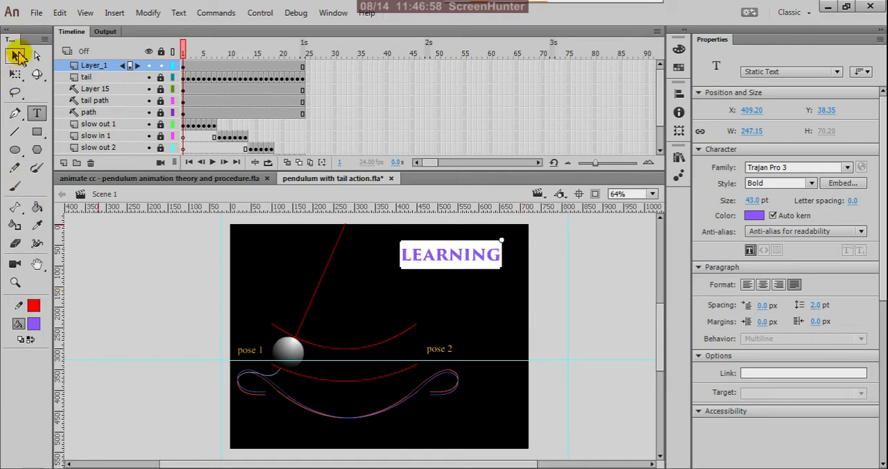
left_click(444, 293)
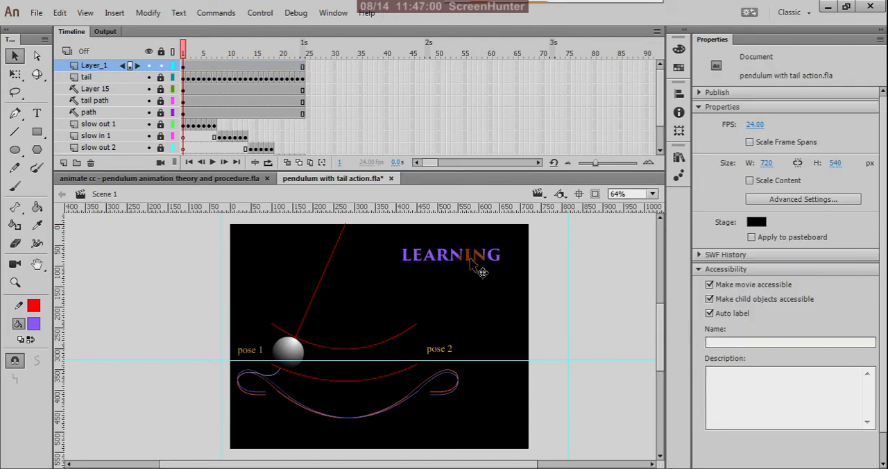
Step: Move the LEARNING heading up toward the stage's upper edge, scale it down to about 144 px wide, and deselect it
left_click_drag(482, 273, 484, 262)
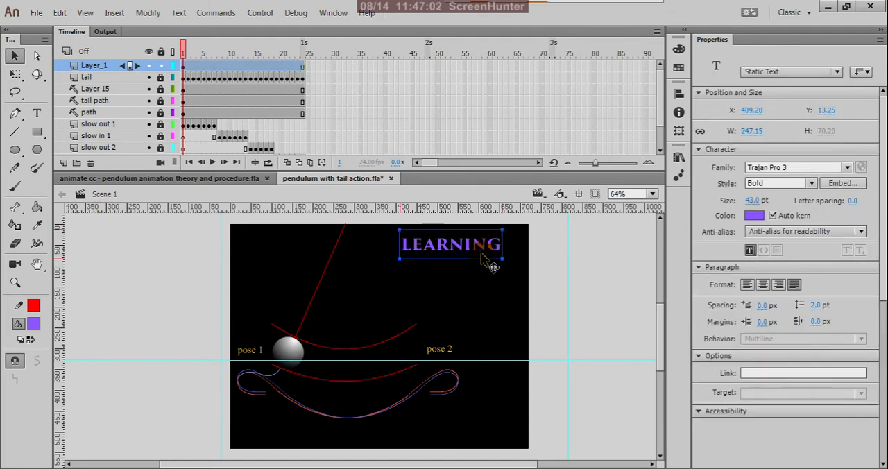
key("q")
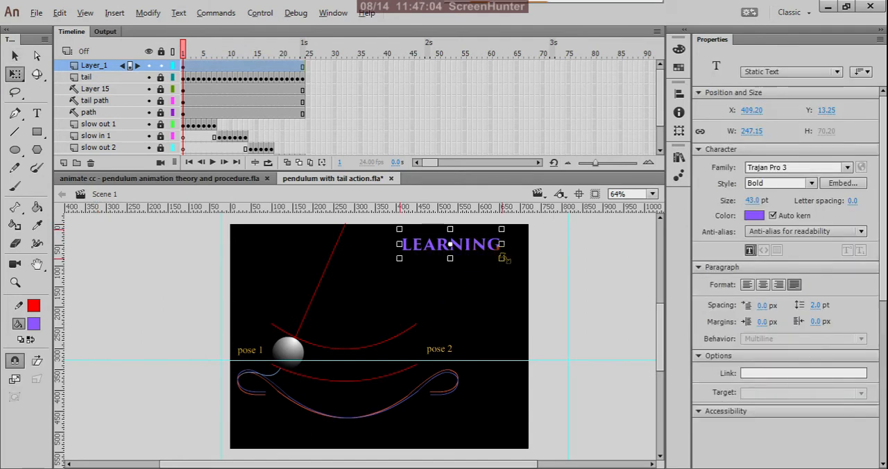
mouse_move(502, 258)
left_mouse_down()
mouse_move(462, 261)
mouse_move(468, 253)
mouse_move(501, 261)
left_mouse_up()
key("v")
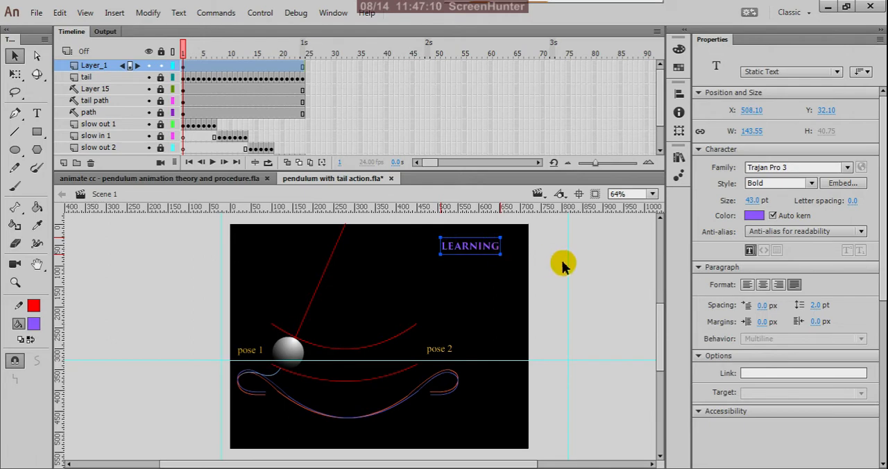
left_click(569, 267)
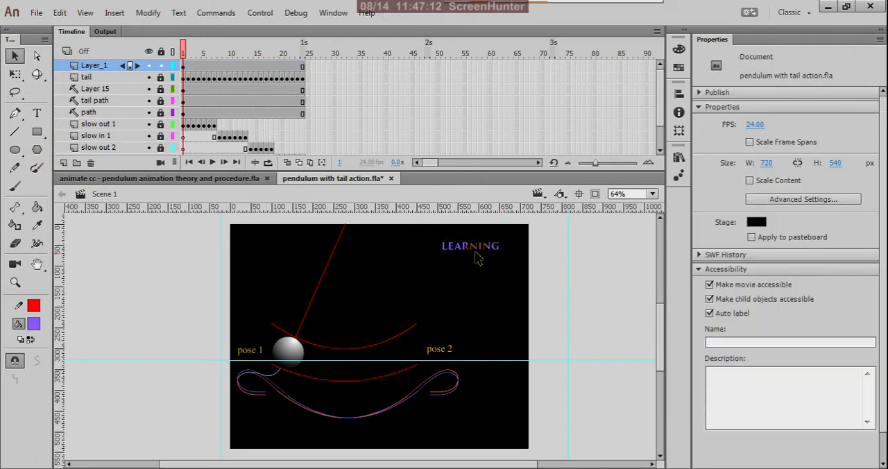
Step: Add the static text "1. PATH OF ACTION" on the stage below the LEARNING heading
left_click(37, 113)
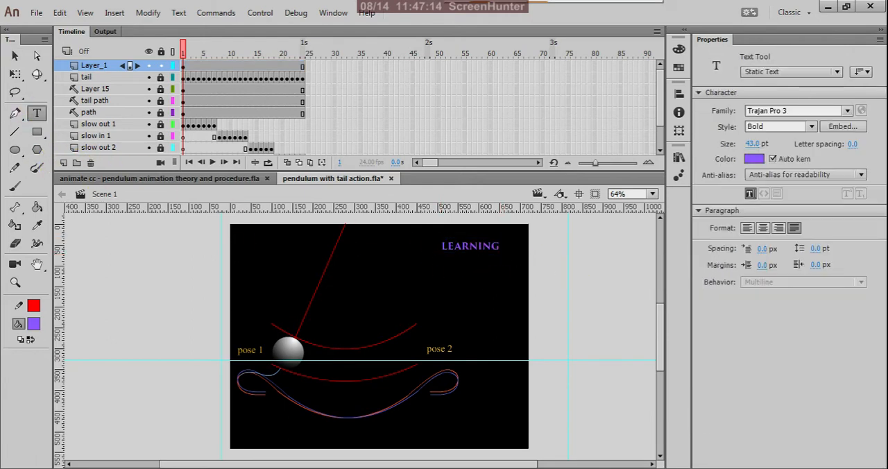
left_click(415, 290)
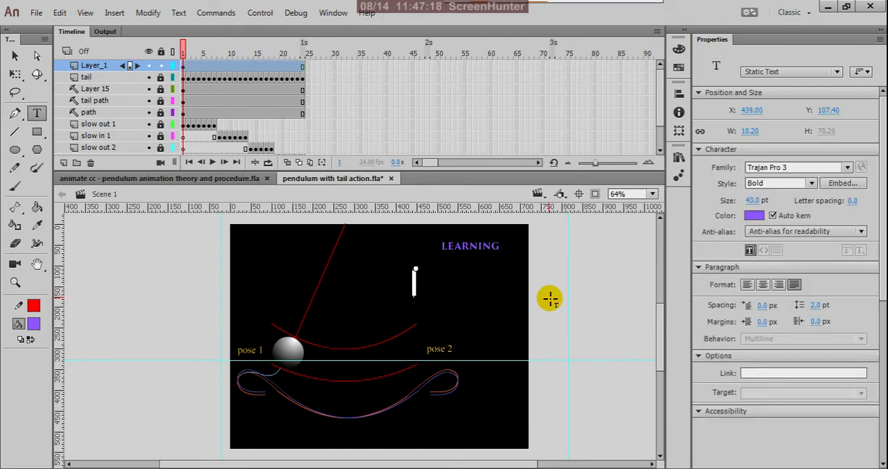
type("1. P")
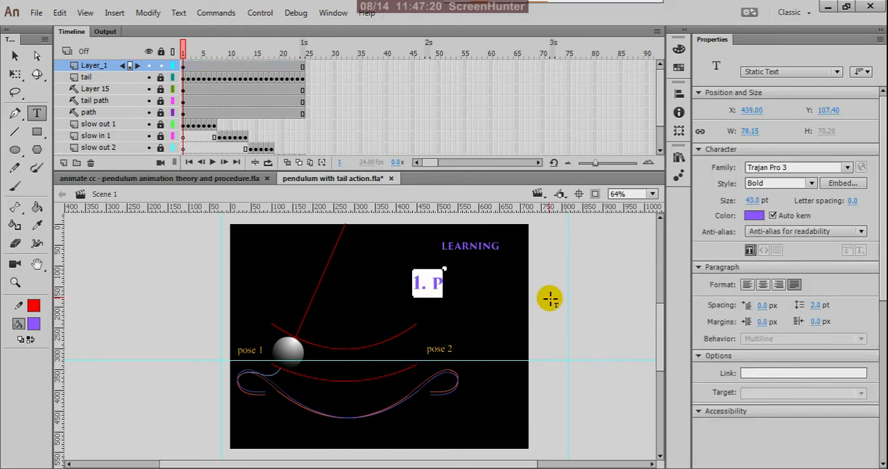
type("ATH O")
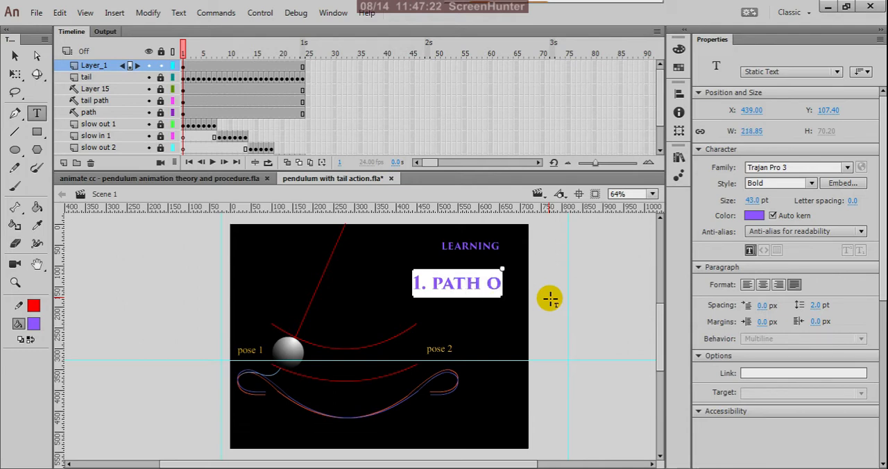
type("F ACTI")
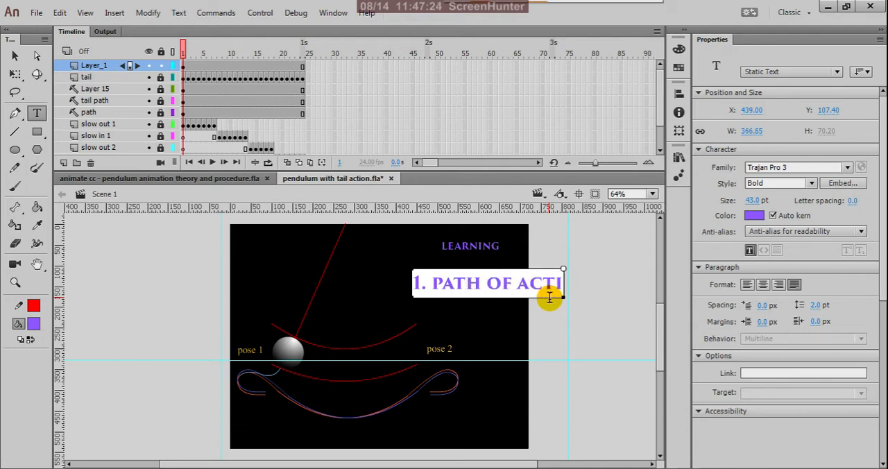
type("ON")
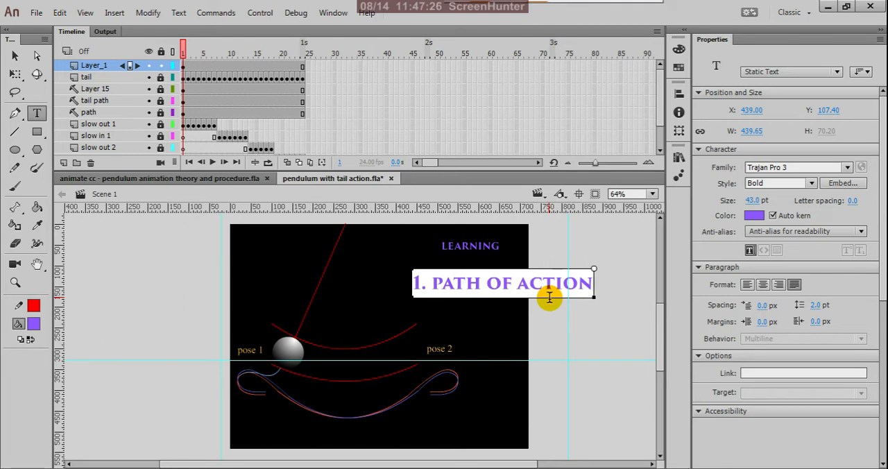
Step: Scale the "1. PATH OF ACTION" text down to about 186 px wide and left-align it beneath the LEARNING heading at about X 466
left_click(15, 56)
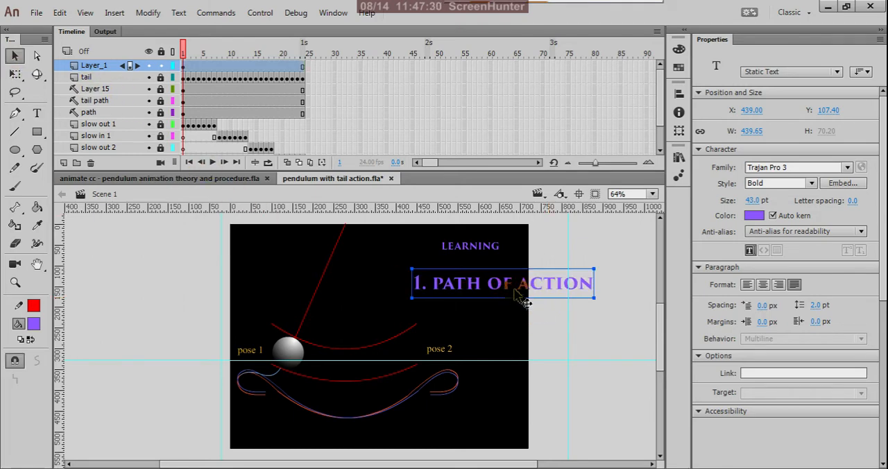
key("q")
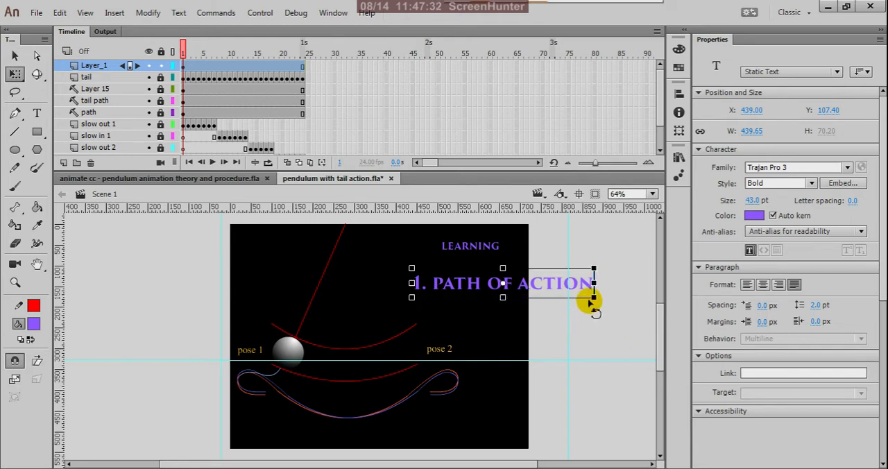
left_click_drag(593, 290, 542, 289)
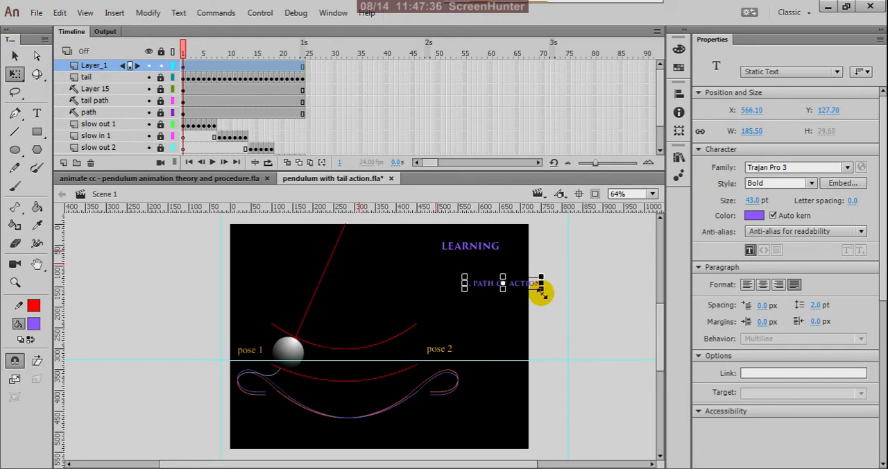
key("v")
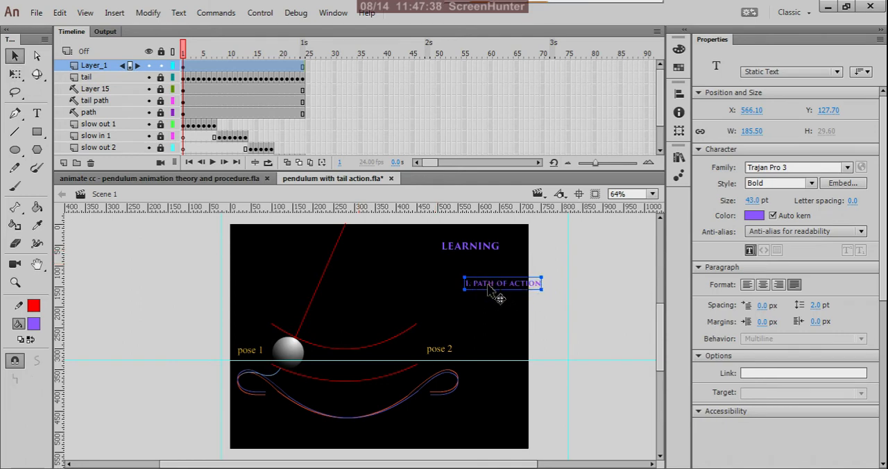
left_click_drag(493, 290, 449, 244)
left_click(465, 245)
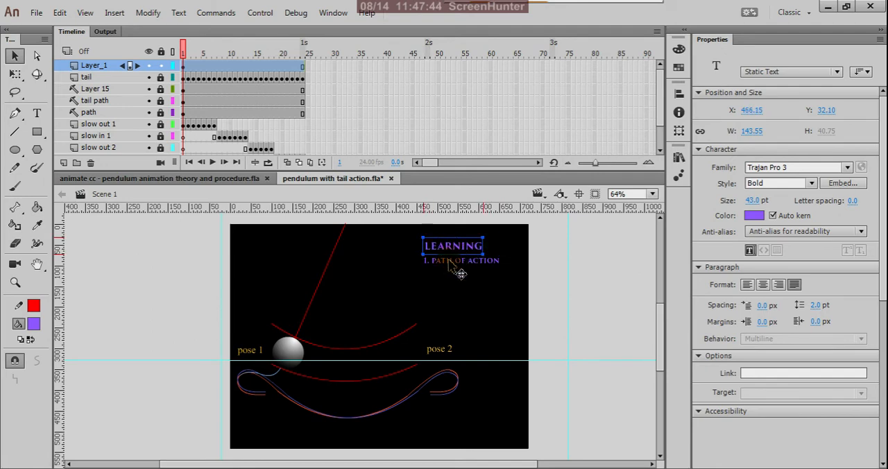
Step: Duplicate the "1. PATH OF ACTION" line directly below the original, at about Y 99
scroll(461, 274, "up", 3)
left_click_drag(451, 277, 452, 282)
left_click(453, 286)
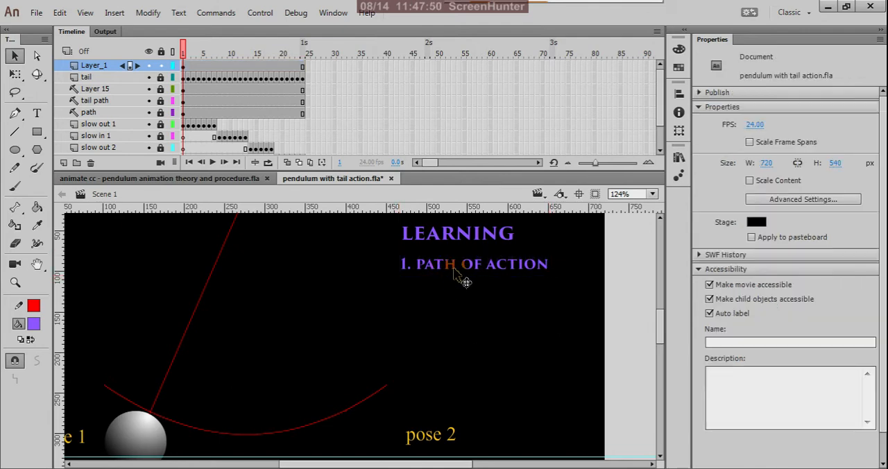
left_click(464, 281)
left_click_drag(455, 272, 454, 288)
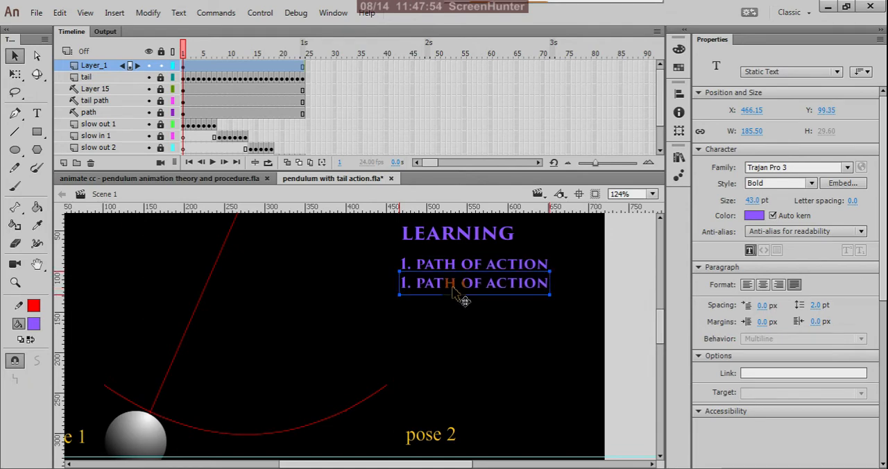
Step: Replace the text of the duplicated line with the list number "2."
left_click(39, 116)
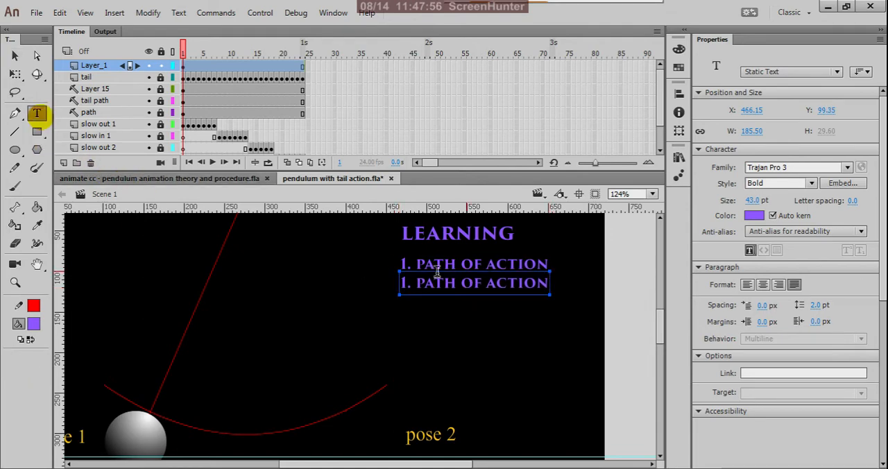
triple_click(547, 286)
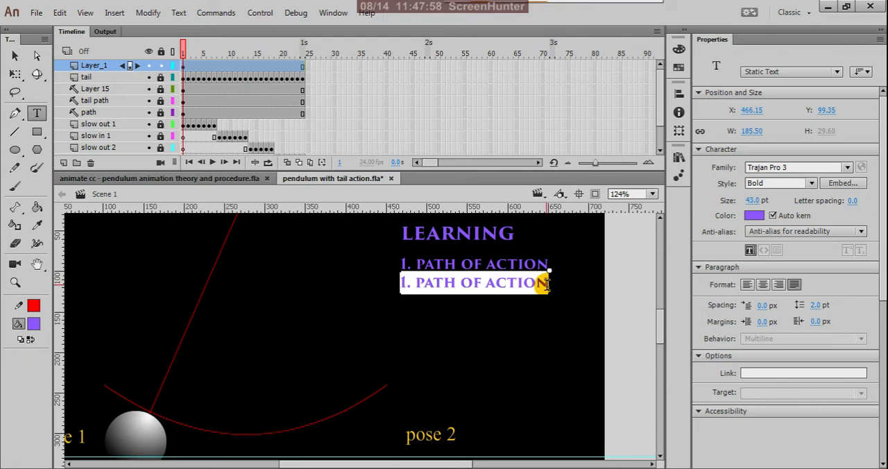
type("2")
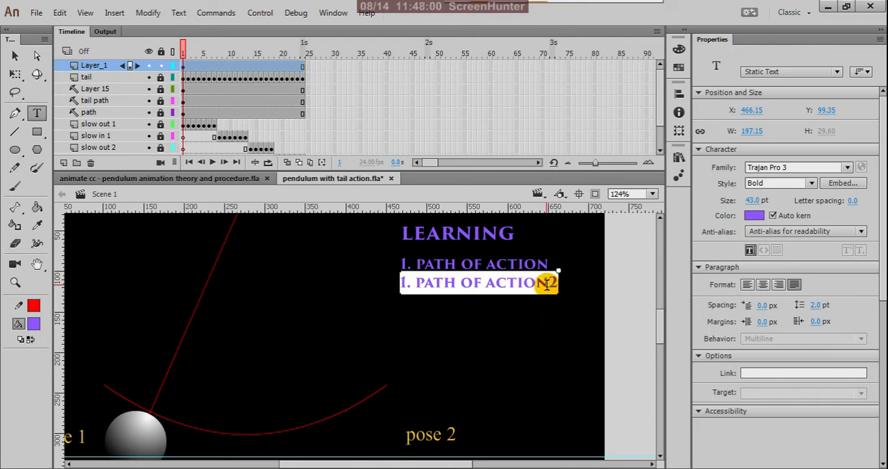
key("BackSpace")
key("BackSpace")
key("BackSpace")
key("BackSpace")
key("BackSpace")
key("BackSpace")
key("BackSpace")
key("BackSpace")
key("BackSpace")
key("BackSpace")
key("BackSpace")
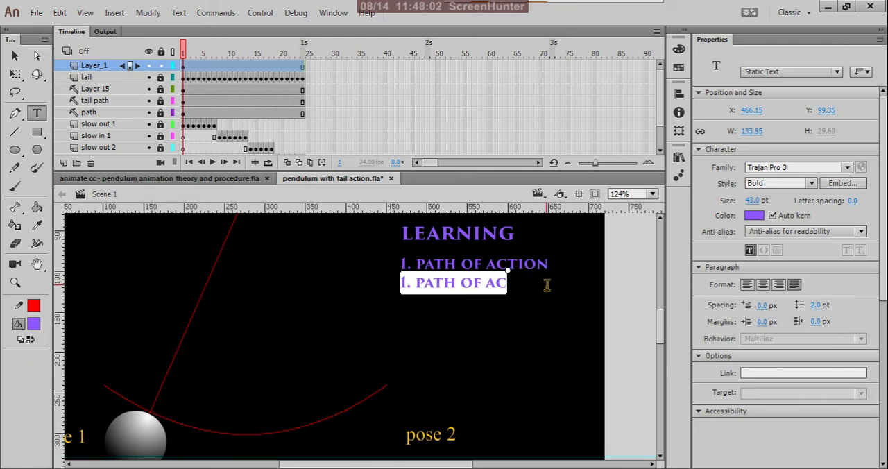
key("BackSpace")
key("BackSpace")
key("BackSpace")
key("BackSpace")
key("BackSpace")
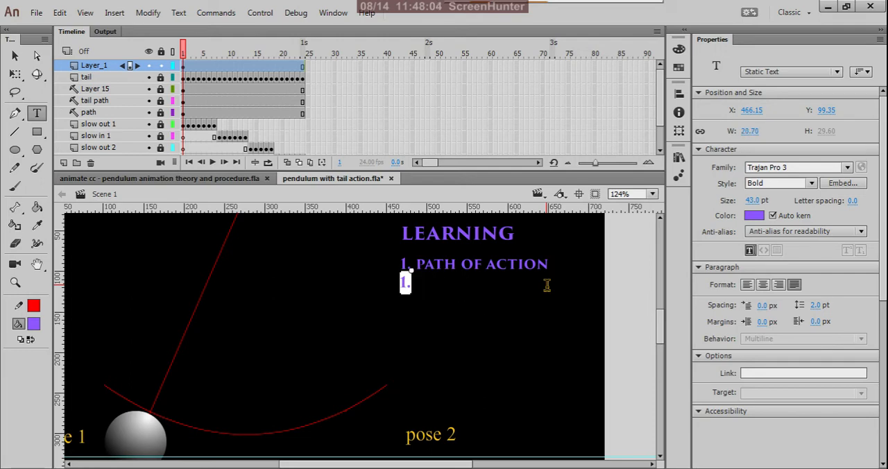
key("BackSpace")
type("2.")
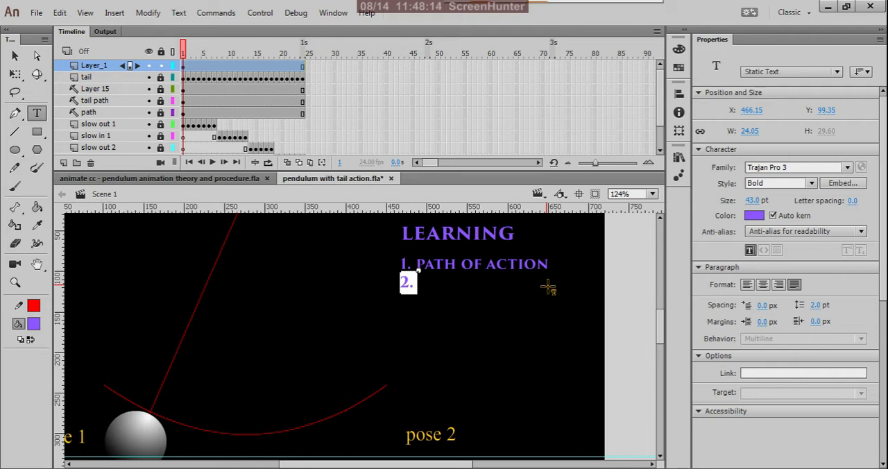
Step: Complete the second list line so it reads "2. KEY POSES"
type("ke")
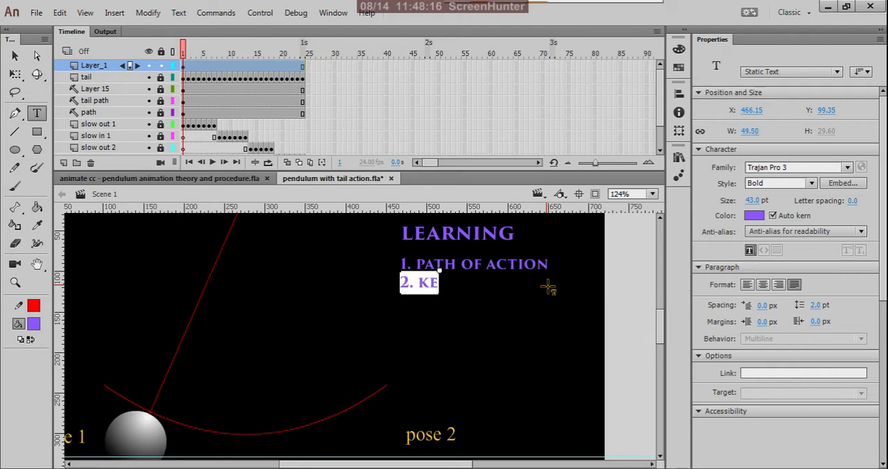
type("y pose")
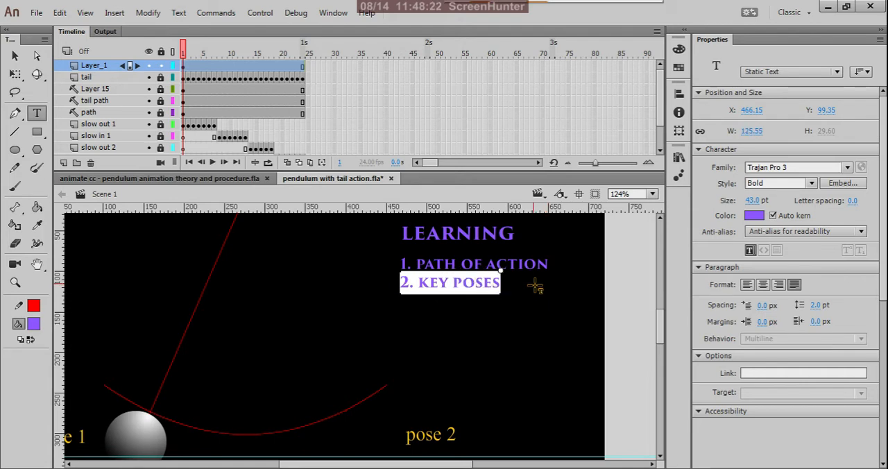
left_click(15, 59)
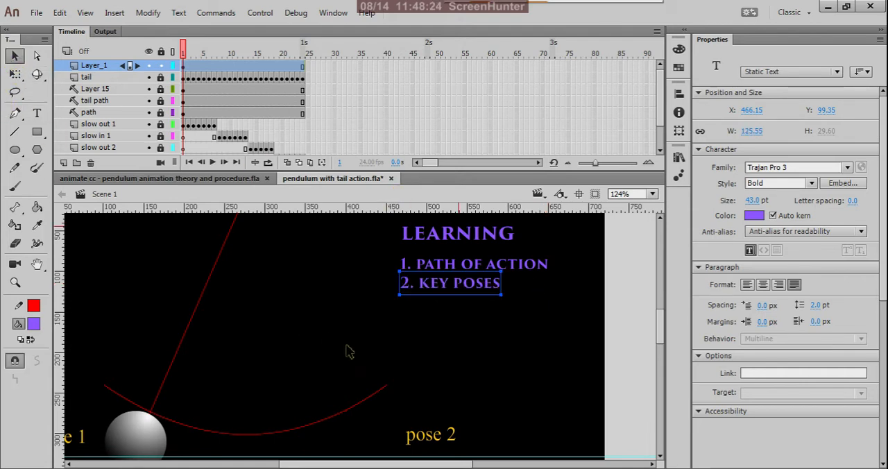
Step: Duplicate the "2. KEY POSES" line directly below the original, at about Y 124
left_click(403, 333)
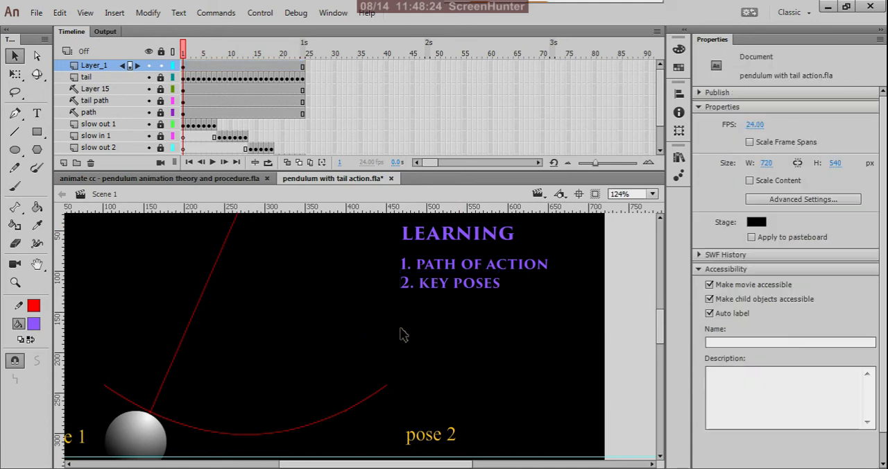
left_click(439, 300)
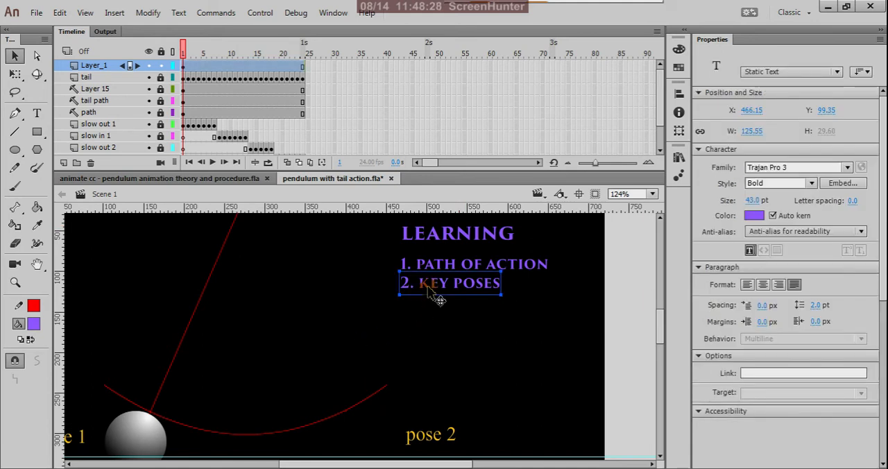
left_click_drag(429, 292, 435, 317)
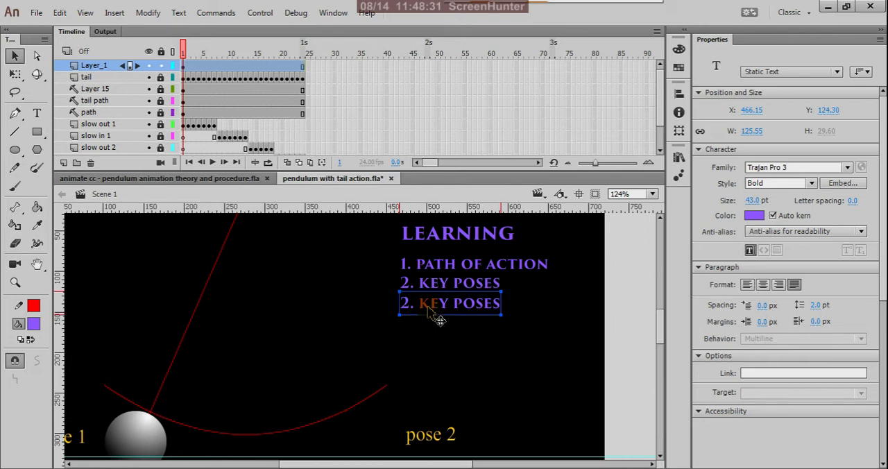
Step: Change the text of the duplicated line to "3. INBETWEEN POSES"
left_click(38, 115)
triple_click(451, 306)
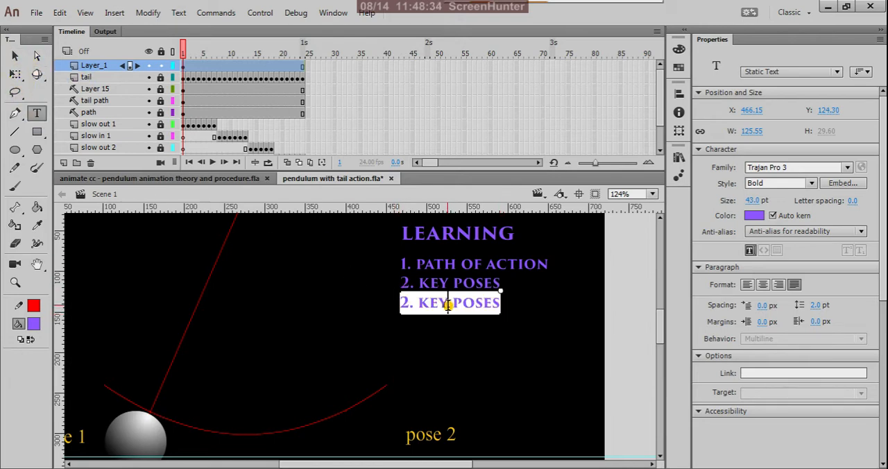
key("BackSpace")
key("BackSpace")
key("BackSpace")
key("BackSpace")
key("BackSpace")
key("BackSpace")
key("BackSpace")
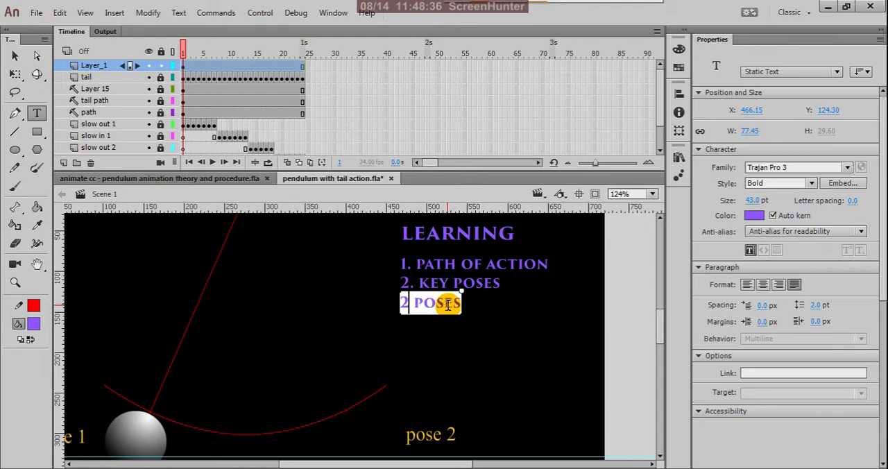
type("3. I ")
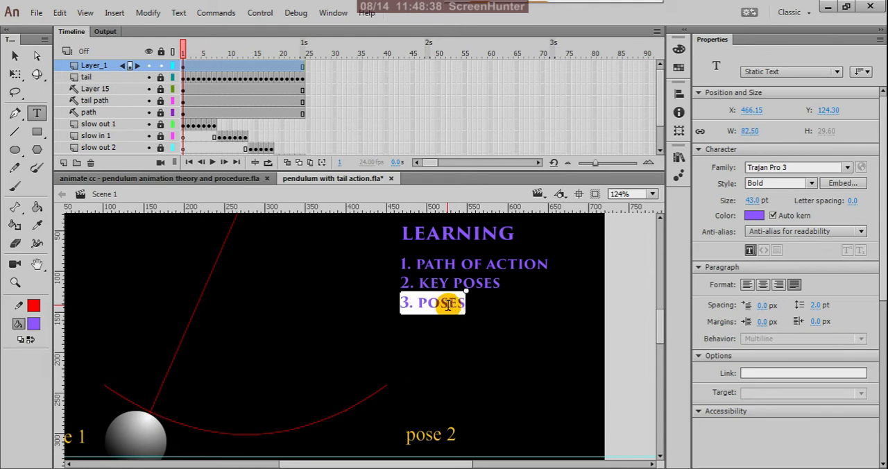
type("N")
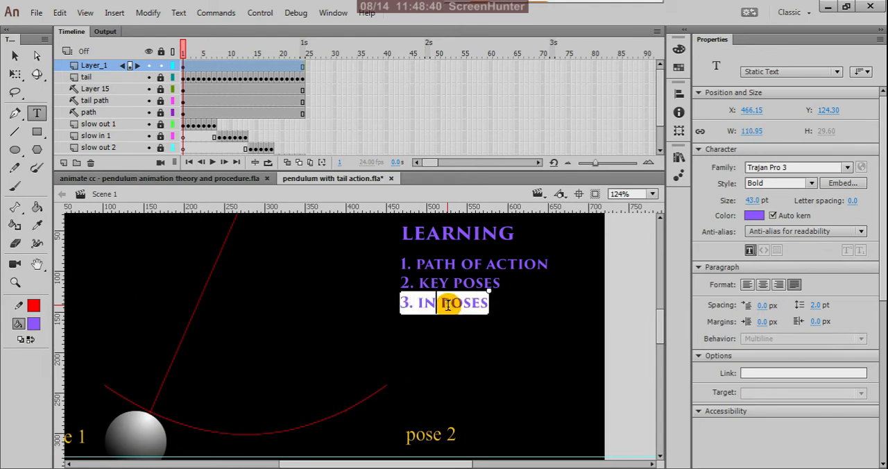
type("BETWEEN")
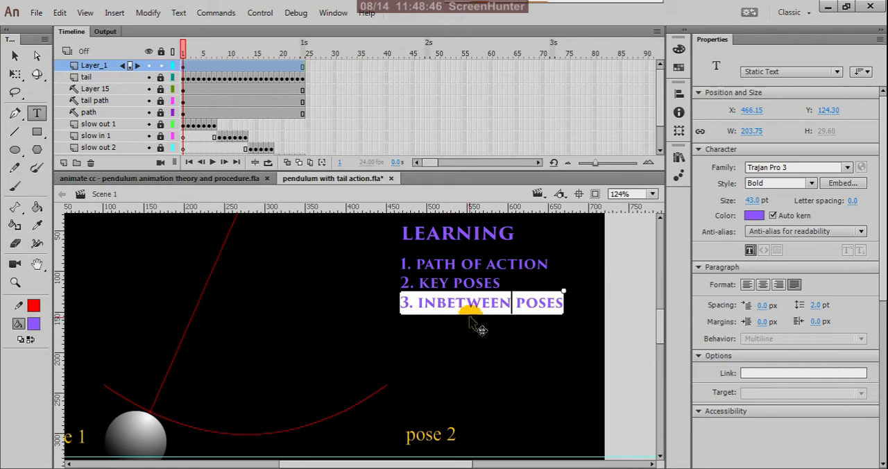
left_click(15, 55)
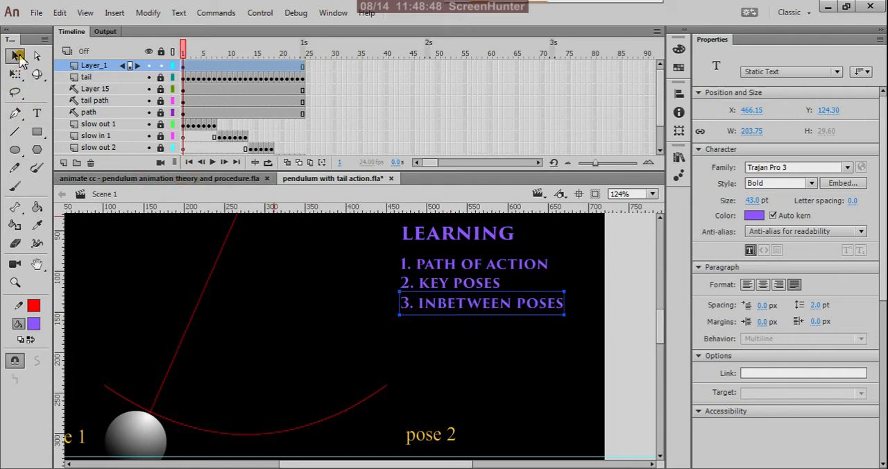
Step: Duplicate the "3. INBETWEEN POSES" line below the original, at about Y 154
left_click(425, 329)
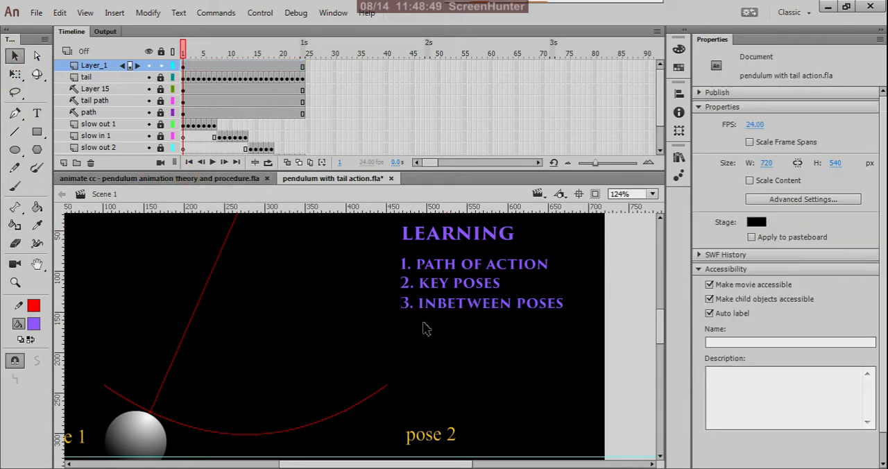
left_click(486, 318)
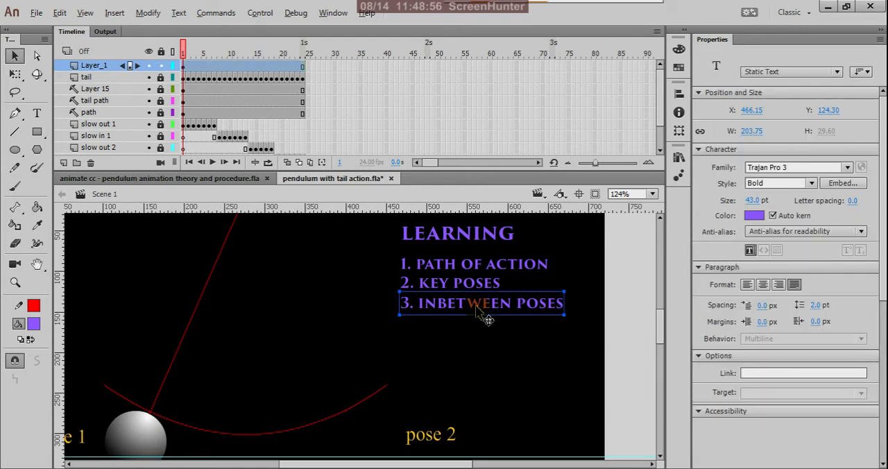
left_click_drag(478, 311, 475, 333)
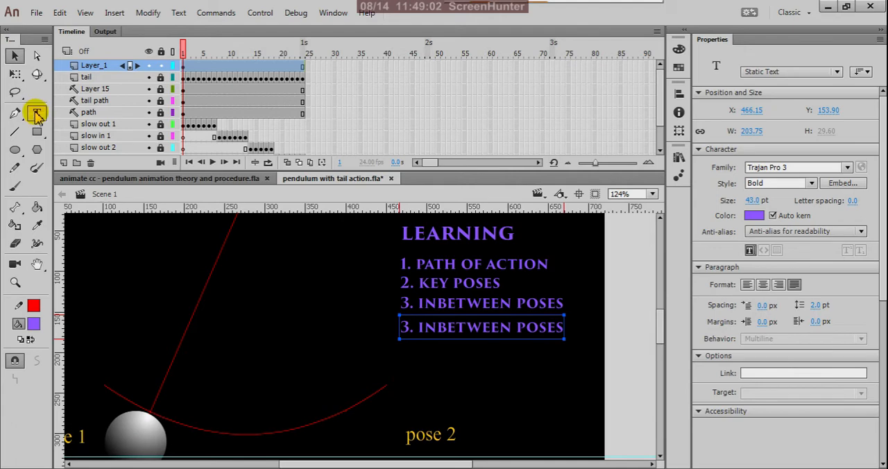
Step: Renumber the lower copy of the INBETWEEN POSES line from 3 to 4
left_click(411, 308)
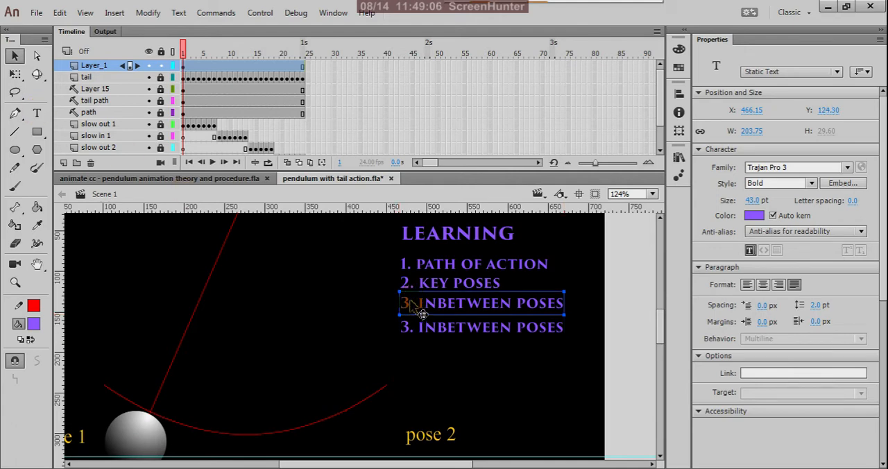
left_click(36, 115)
double_click(410, 332)
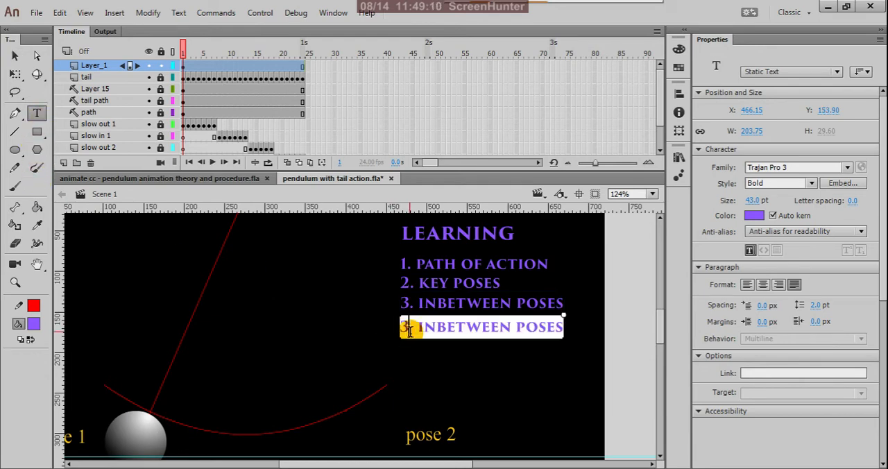
key("BackSpace")
type("4")
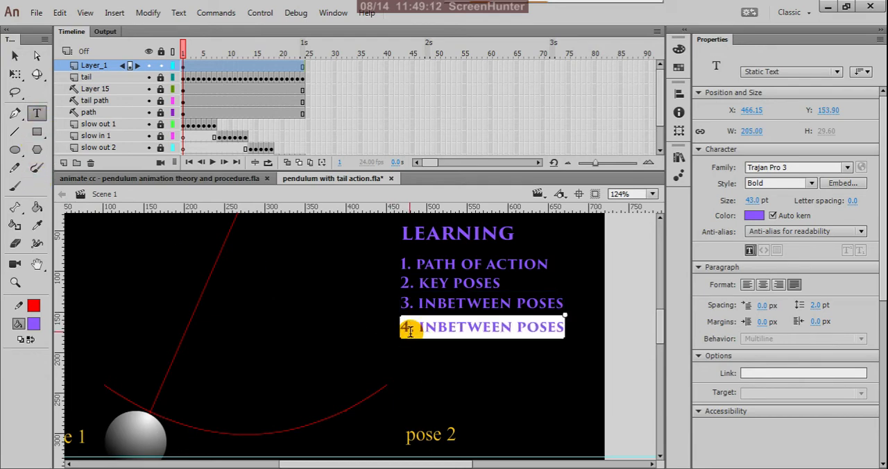
left_click(15, 56)
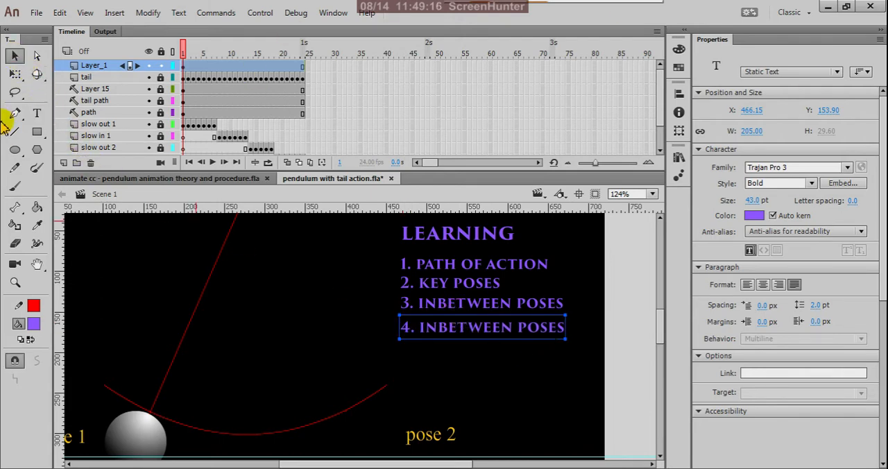
Step: Replace the word INBETWEEN in the third list line with "BREAK DOWN OR PASSING POSE"
left_click(38, 114)
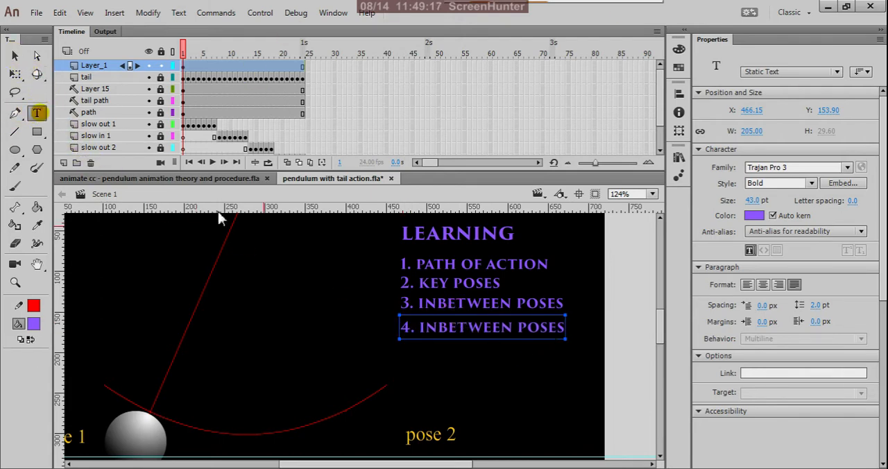
triple_click(511, 302)
key("BackSpace")
key("BackSpace")
key("BackSpace")
key("BackSpace")
key("BackSpace")
key("BackSpace")
key("BackSpace")
key("BackSpace")
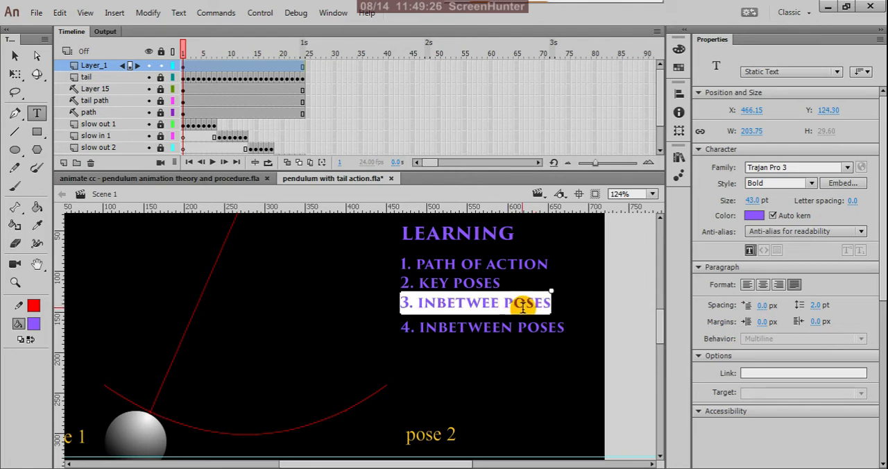
key("BackSpace")
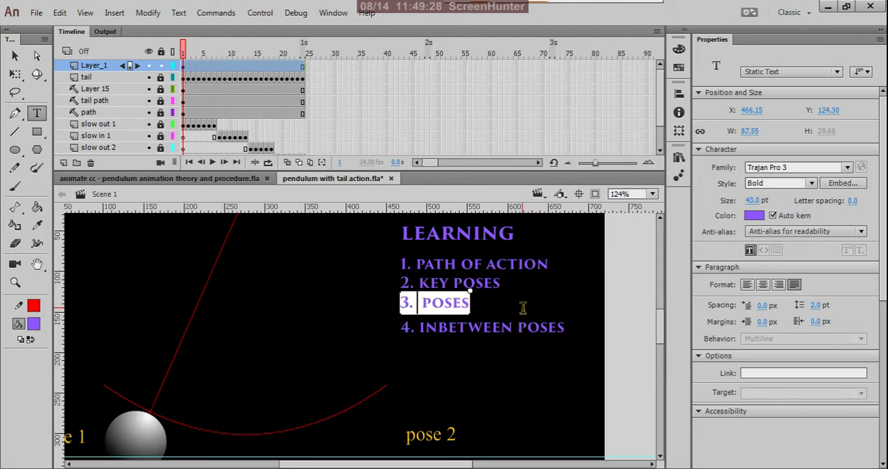
type("BRE")
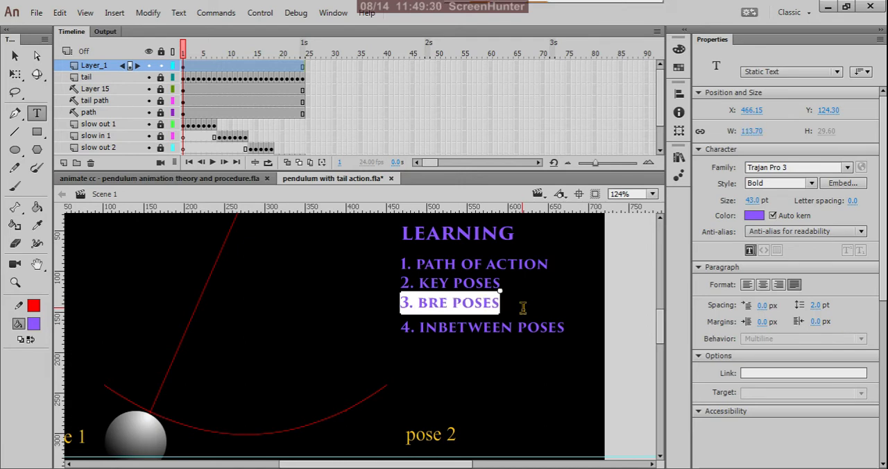
type("AK DO")
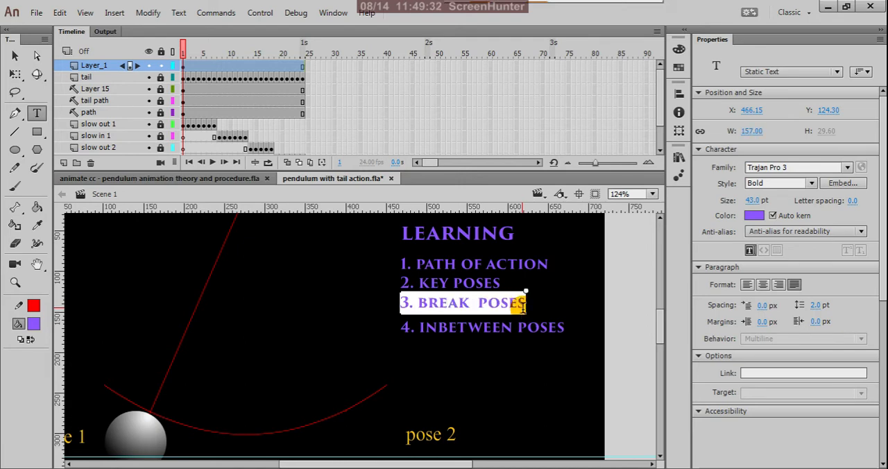
type("WN")
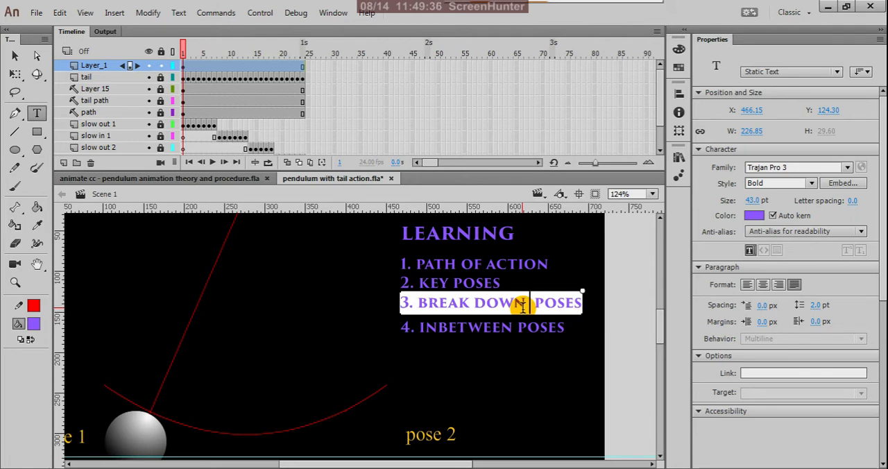
type(" OR")
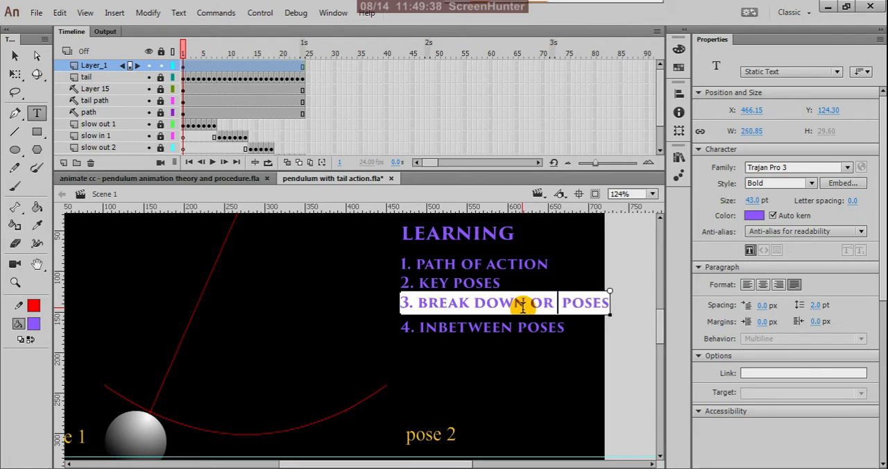
type(" PASSING P")
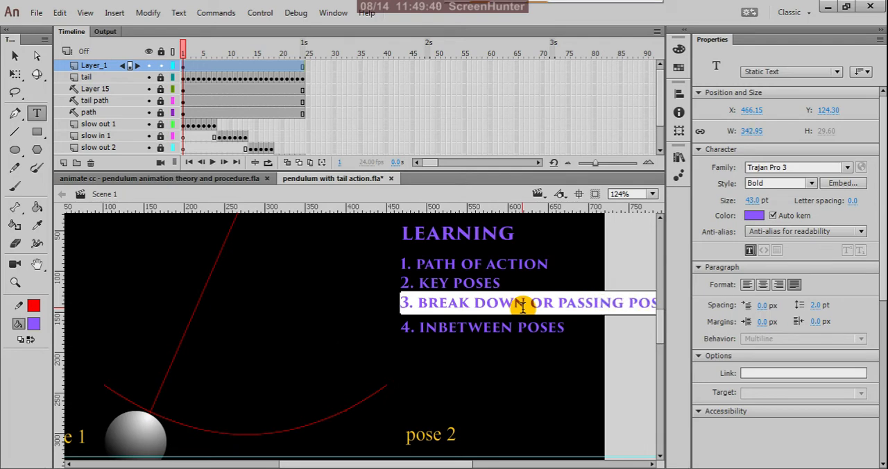
type("O")
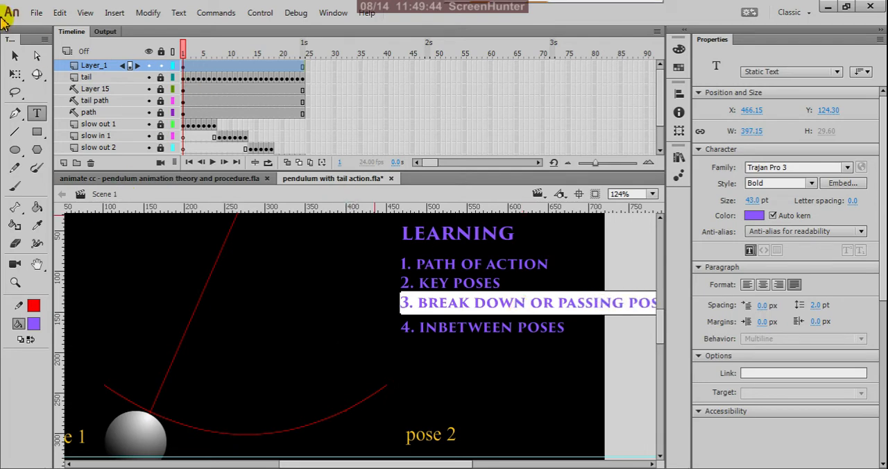
Step: Delete the surplus word POSES from the end of the third line, leaving "3. BREAK DOWN OR PASSING POSE"
scroll(519, 351, "down", 3)
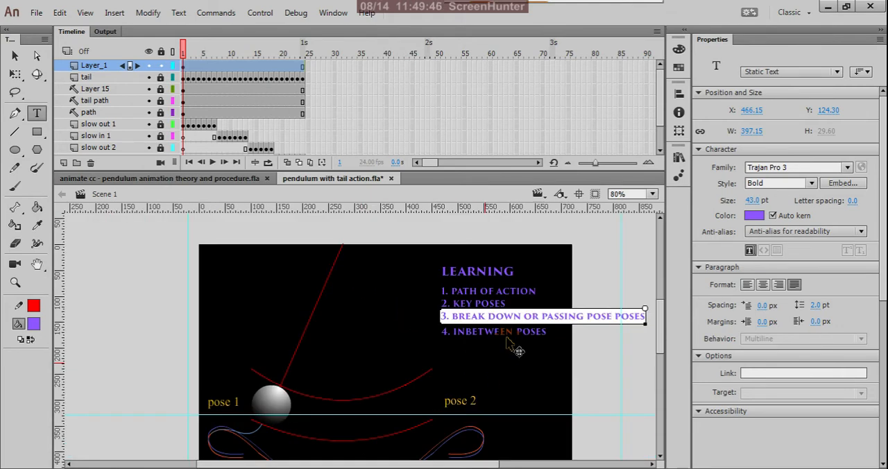
scroll(583, 333, "up", 3)
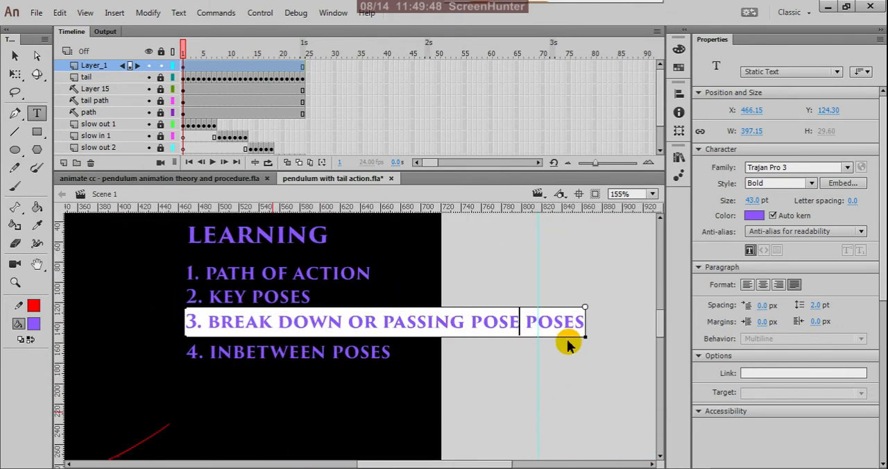
left_click_drag(580, 323, 527, 324)
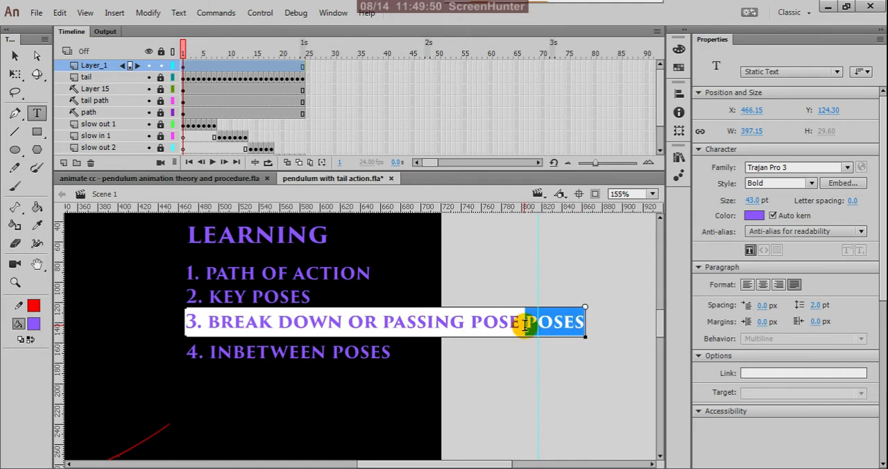
key("BackSpace")
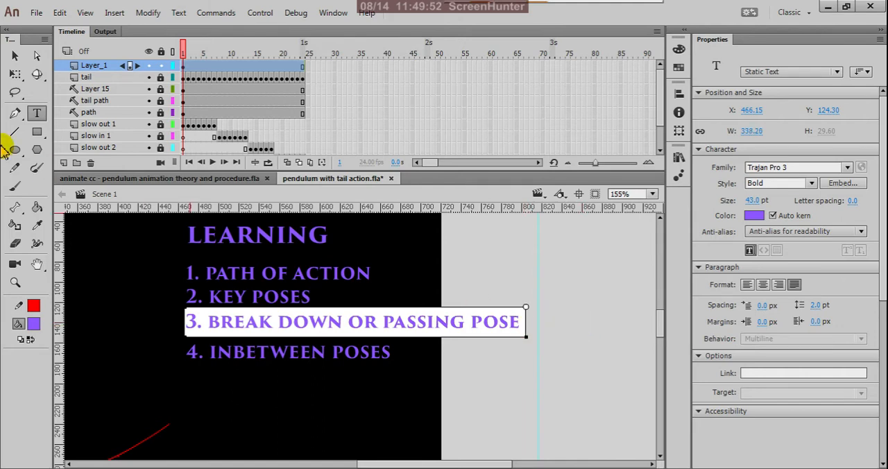
left_click(14, 56)
left_click(606, 287)
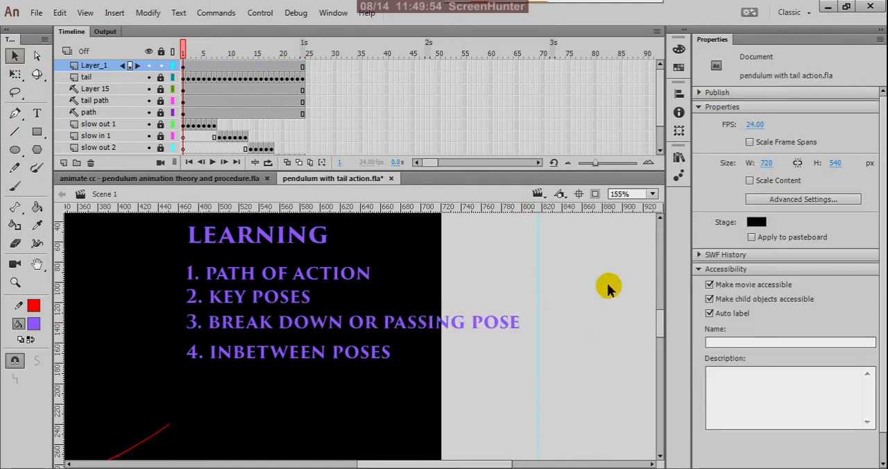
scroll(501, 281, "down", 3)
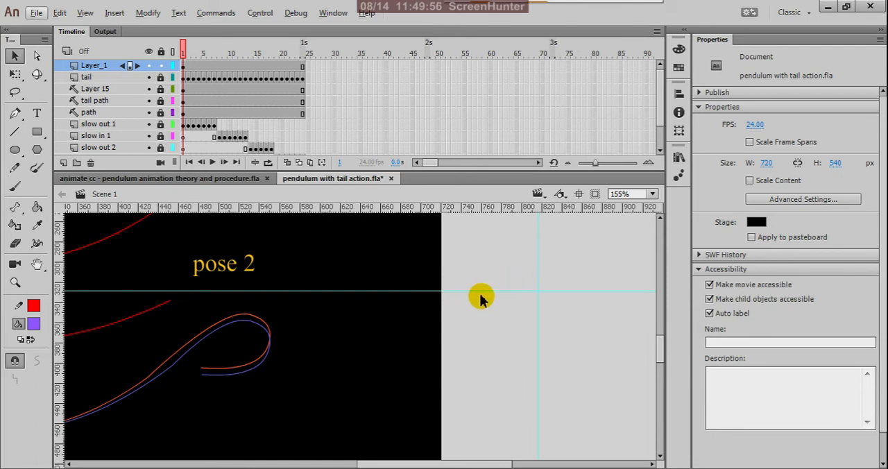
scroll(482, 303, "down", 3)
scroll(448, 258, "up", 2)
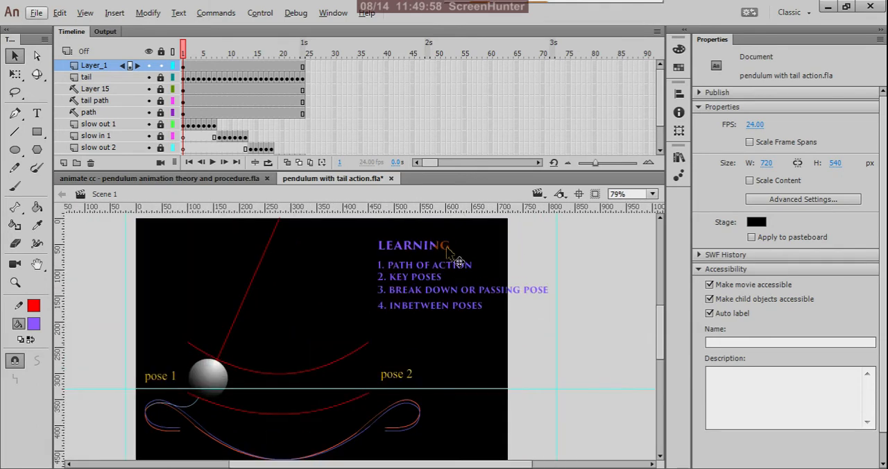
Step: Move the fourth list line, INBETWEEN POSES, up closer to the third line, to Y 150.15
left_click(433, 309)
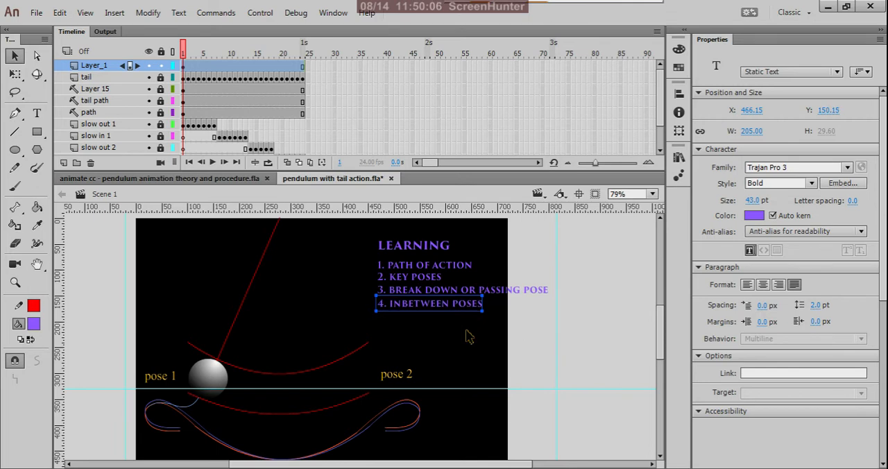
left_click(549, 345)
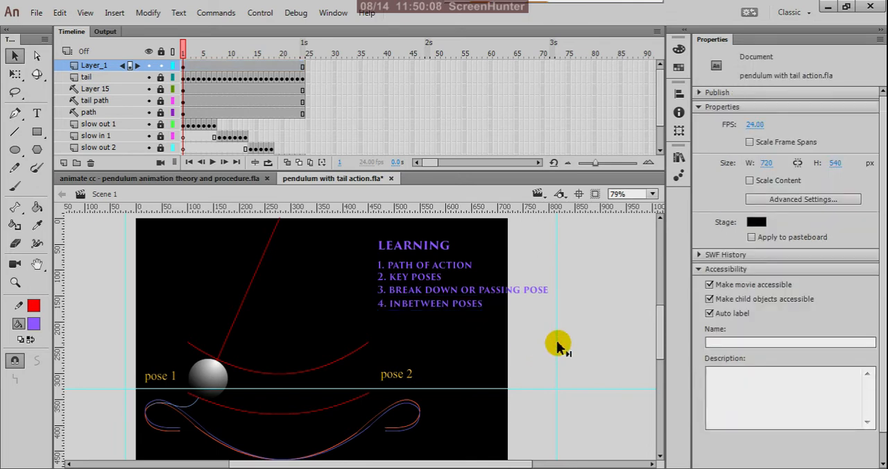
Step: Scale down the LEARNING heading and its four list lines together, and move them fully inside the stage at about X 387, Y 17.5
scroll(585, 316, "down", 1)
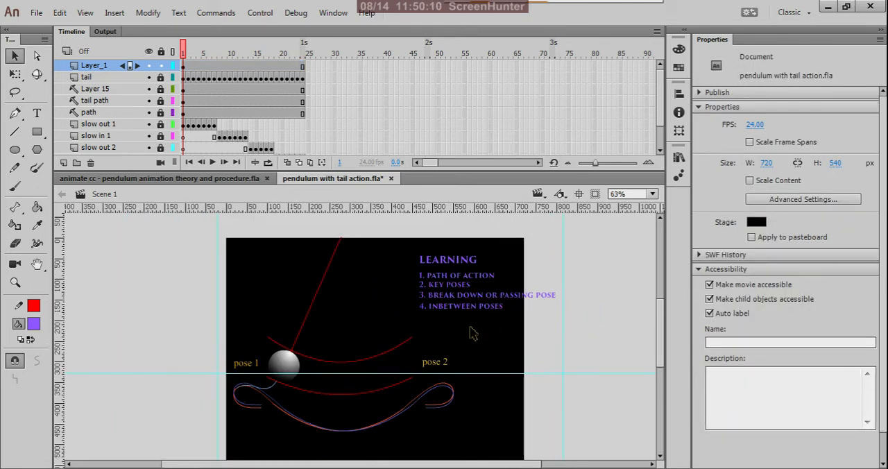
scroll(471, 328, "up", 1)
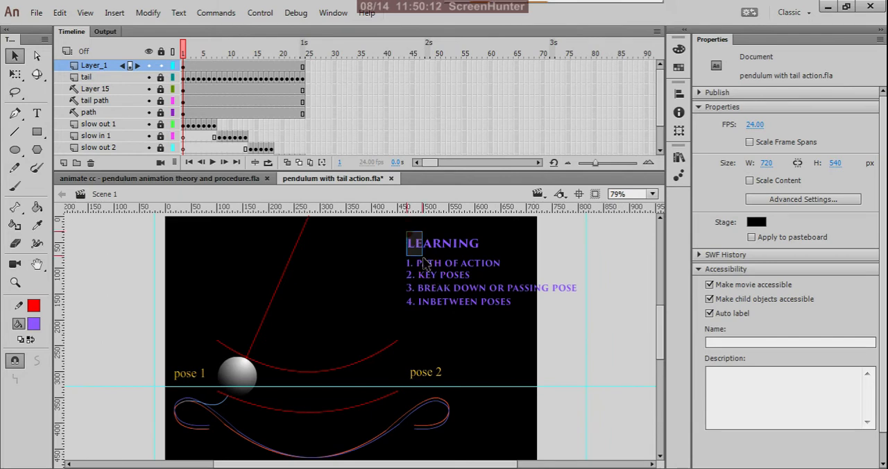
left_click_drag(406, 232, 588, 335)
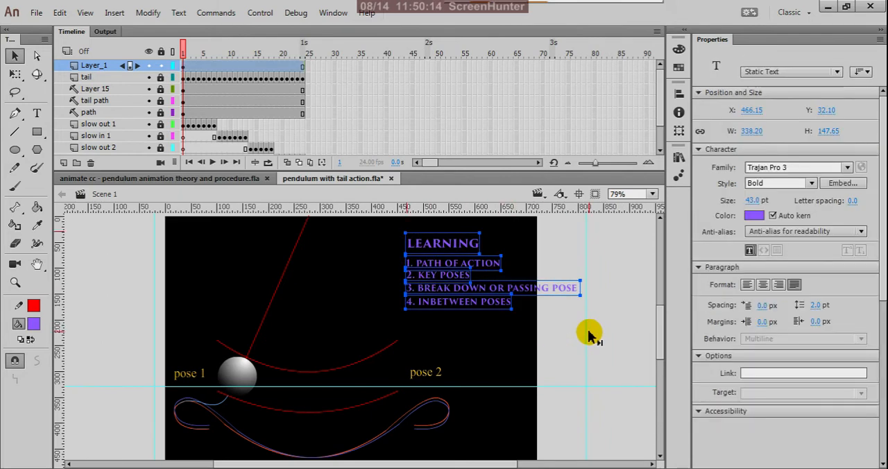
key("q")
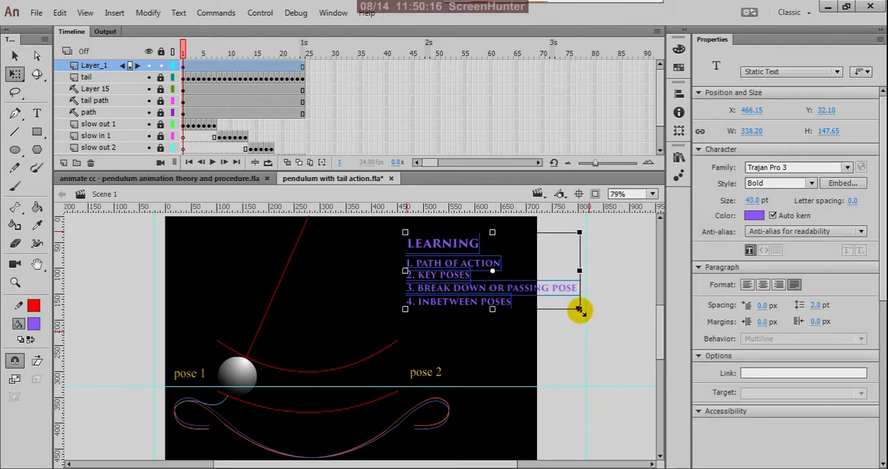
left_click_drag(579, 310, 549, 300)
left_click_drag(486, 262, 424, 247)
left_click(522, 329)
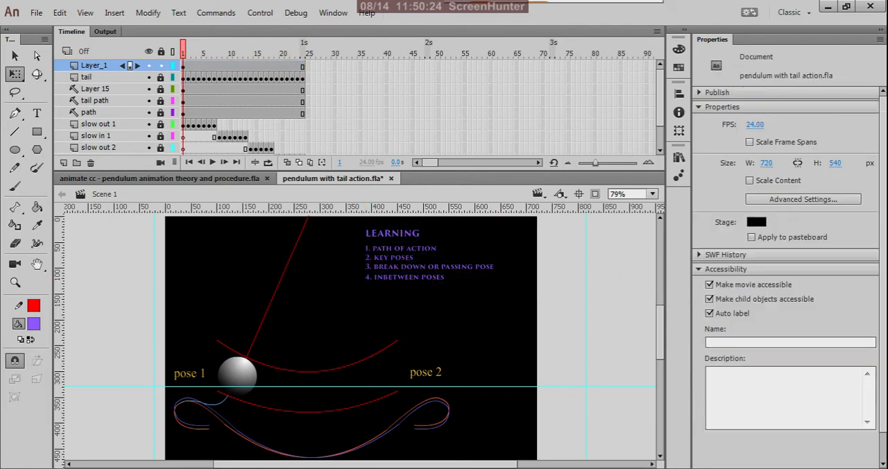
key("v")
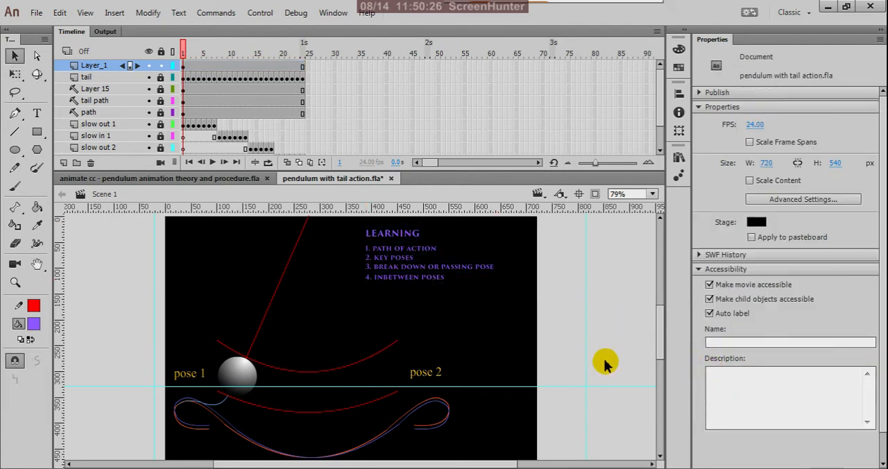
Step: Nudge the second list line, KEY POSES, slightly down to Y 78.20 to even out the line spacing
scroll(407, 278, "up", 3, "ctrl")
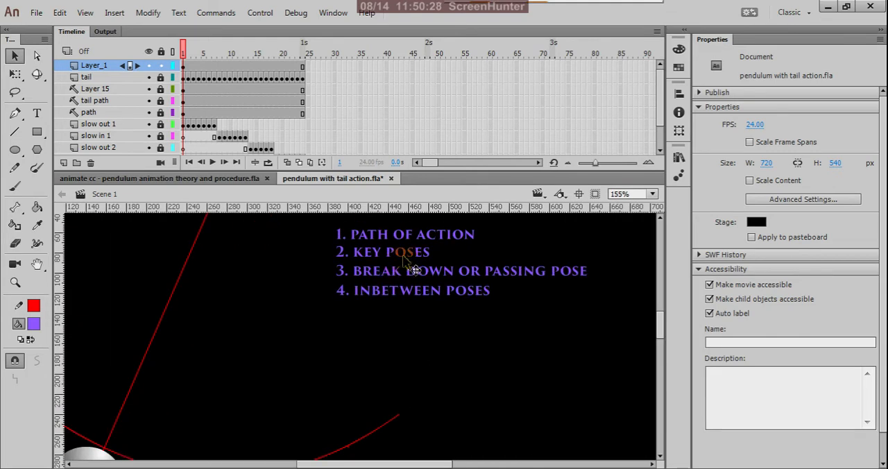
left_click(408, 255)
key("Down")
key("Down")
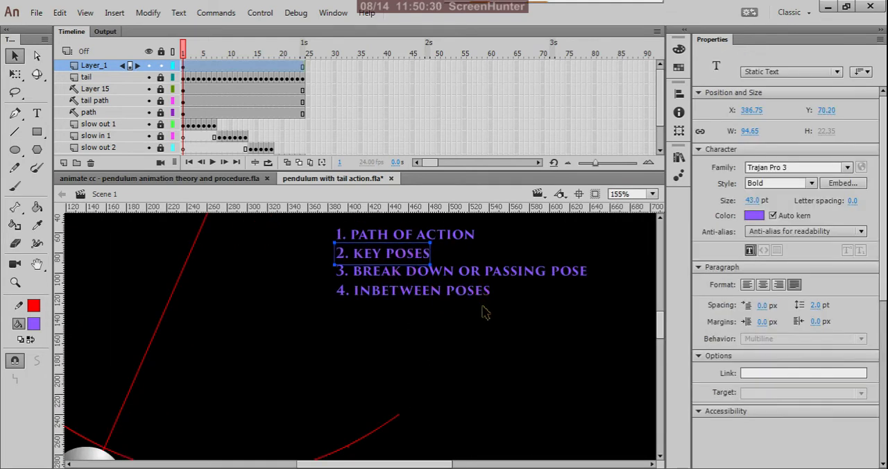
left_click(507, 348)
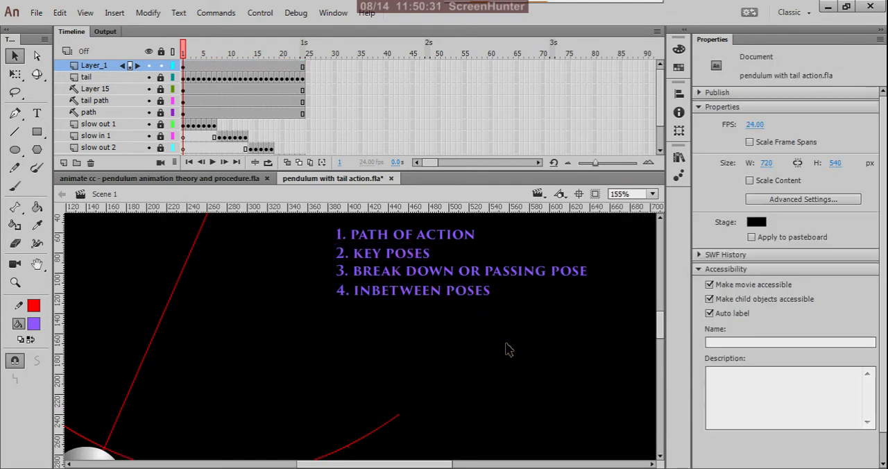
Step: Nudge the fourth list line, INBETWEEN POSES, slightly up to Y 105.25, and save the file
left_click(439, 292)
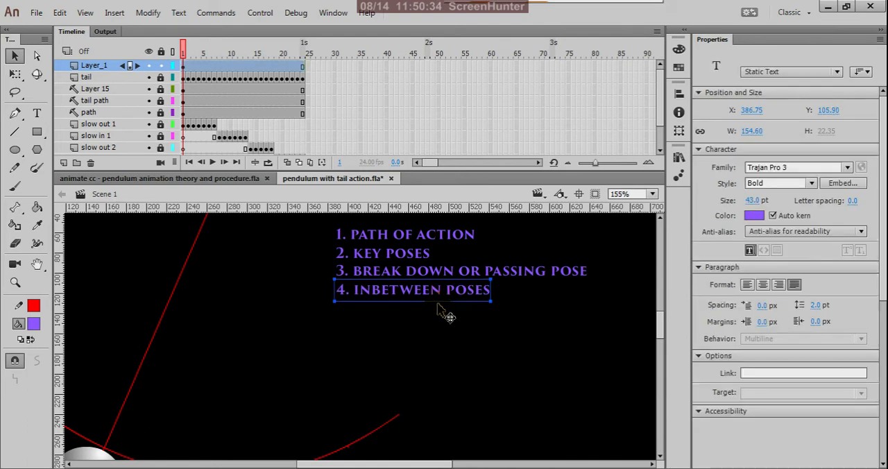
key("Up")
key("Up")
left_click(448, 332)
scroll(450, 327, "down", 2)
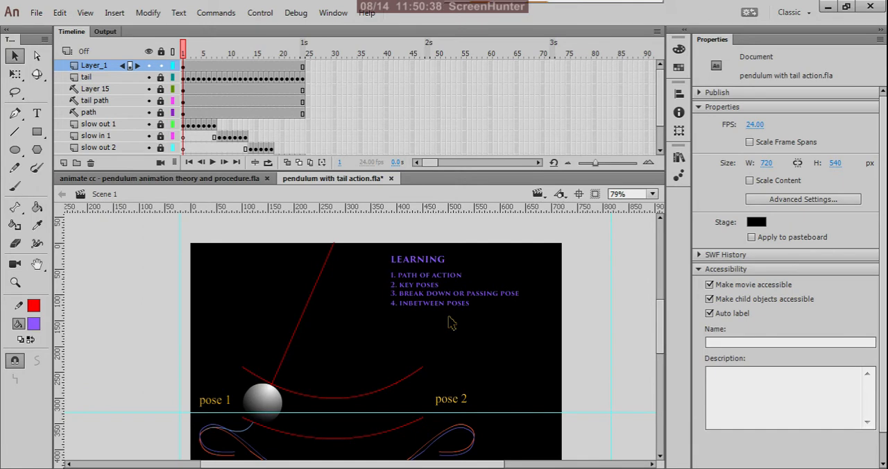
key("ctrl+s")
Step: Nudge the first list line, PATH OF ACTION, slightly down to Y 51.45
scroll(415, 273, "up", 2)
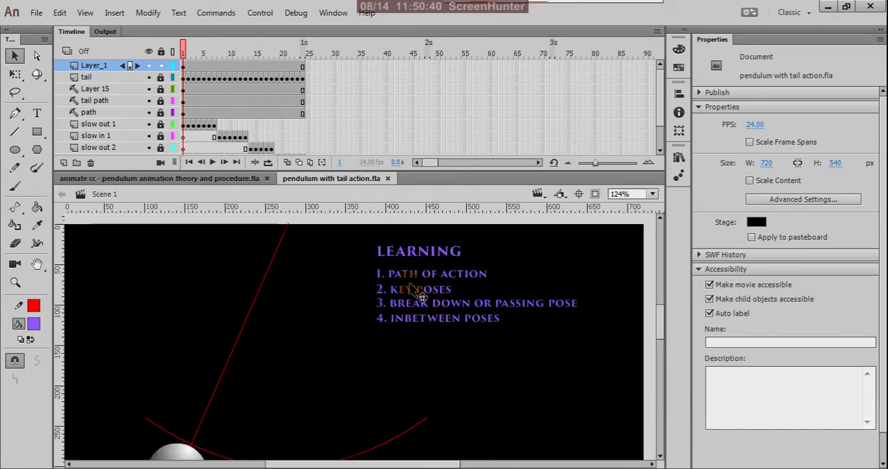
left_click(427, 275)
key("Down")
key("Down")
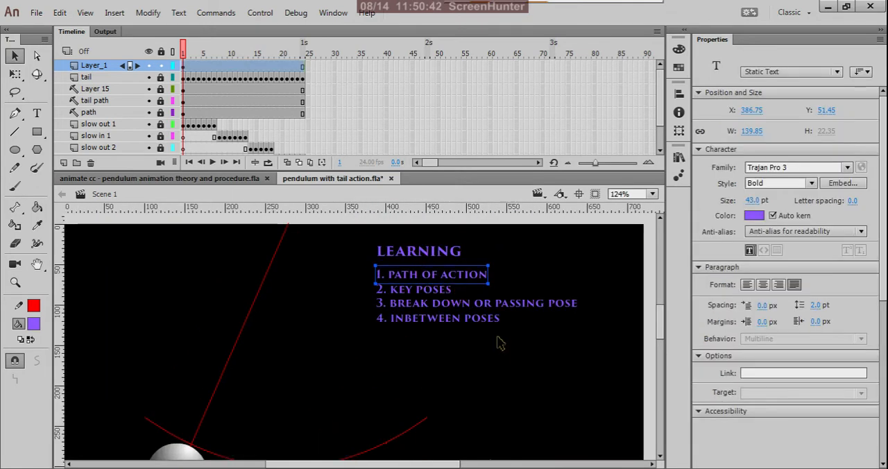
left_click(517, 376)
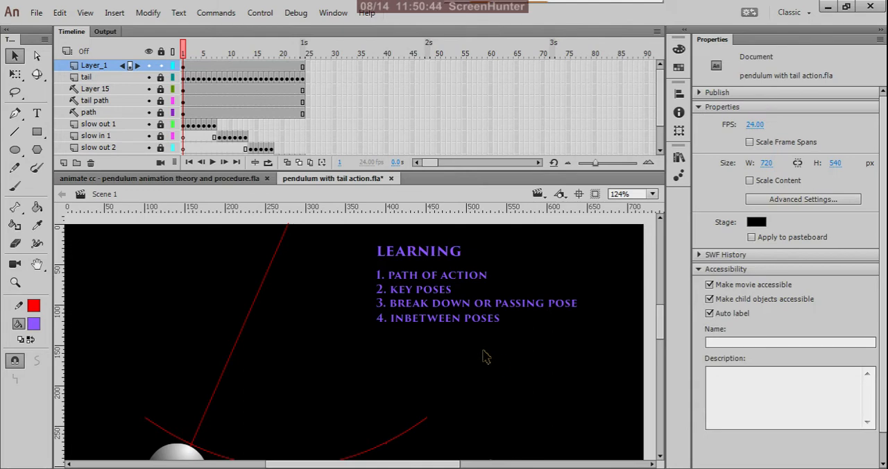
Step: Duplicate the "4. INBETWEEN POSES" line directly below the original, aligned with the list at Y 121.80
left_click(433, 320)
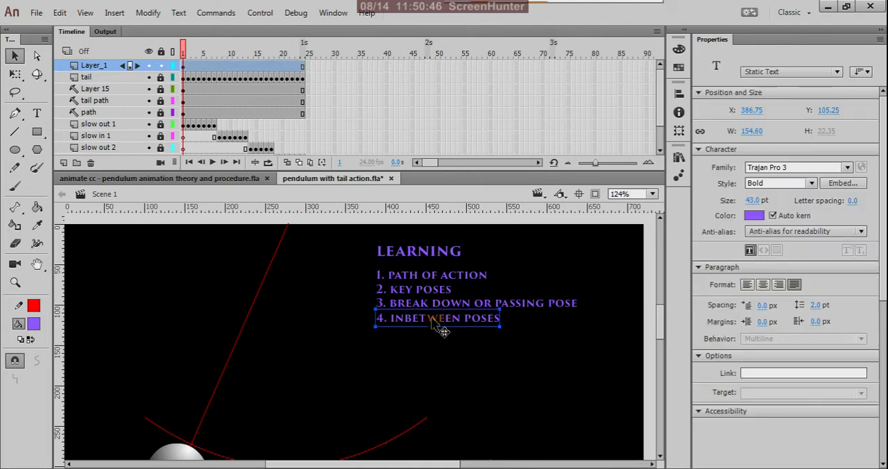
scroll(417, 347, "up", 2)
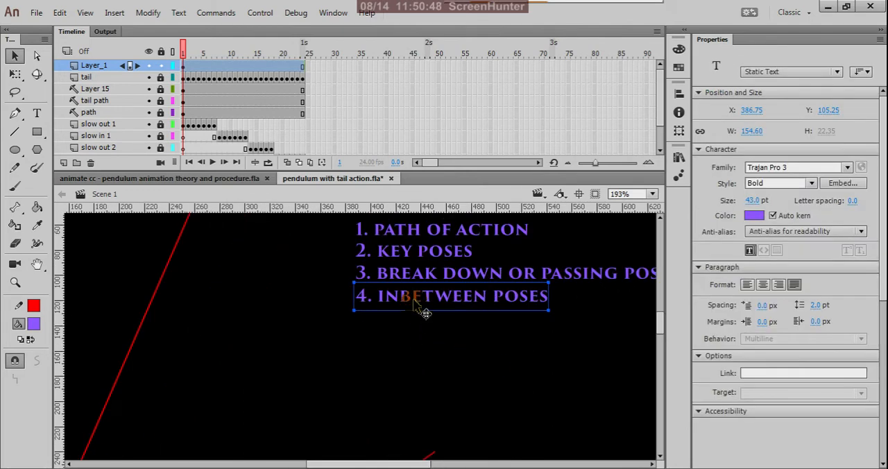
left_click_drag(431, 312, 412, 336)
left_click(412, 345)
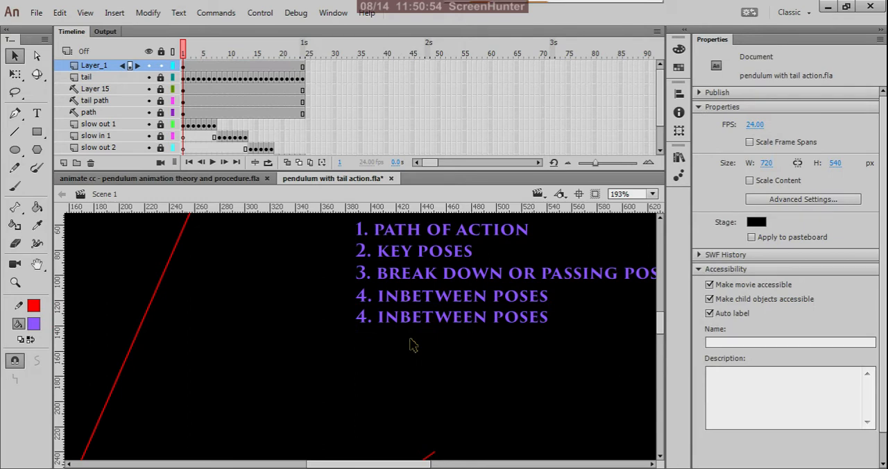
Step: Replace the whole text of the lower INBETWEEN POSES copy with "5. SLOW IN AND SLOW OUT"
left_click(37, 113)
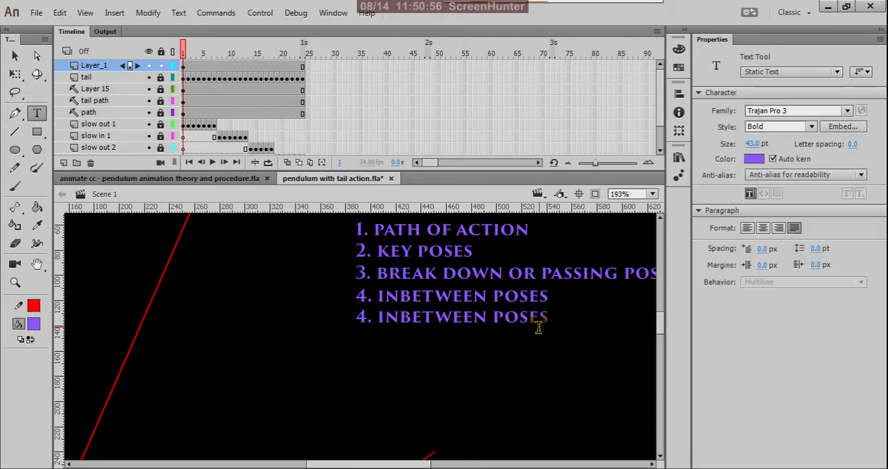
left_click(546, 318)
left_click_drag(546, 318, 366, 336)
type("5.")
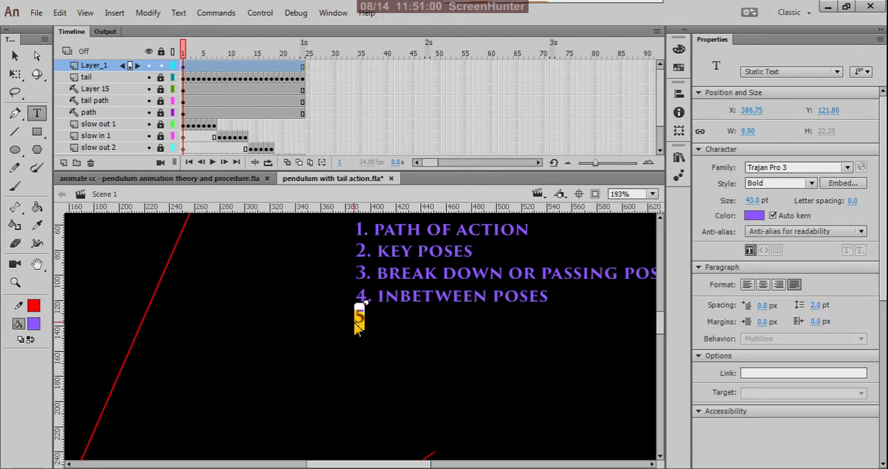
type(" S")
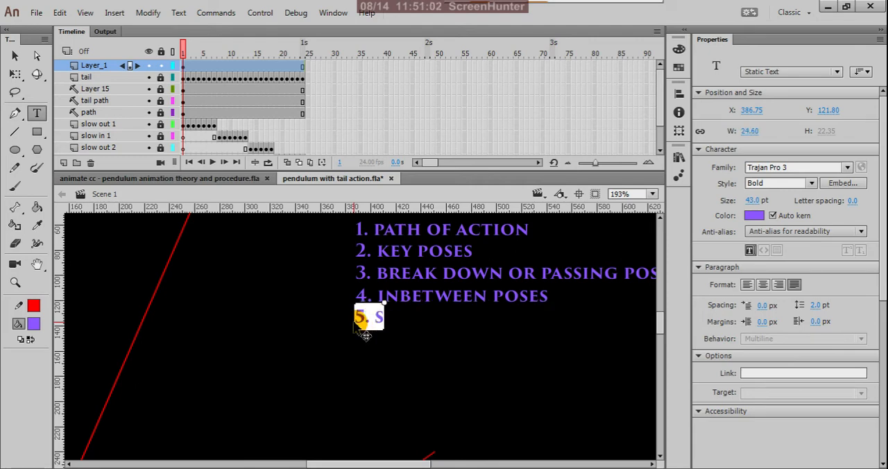
type("low In and")
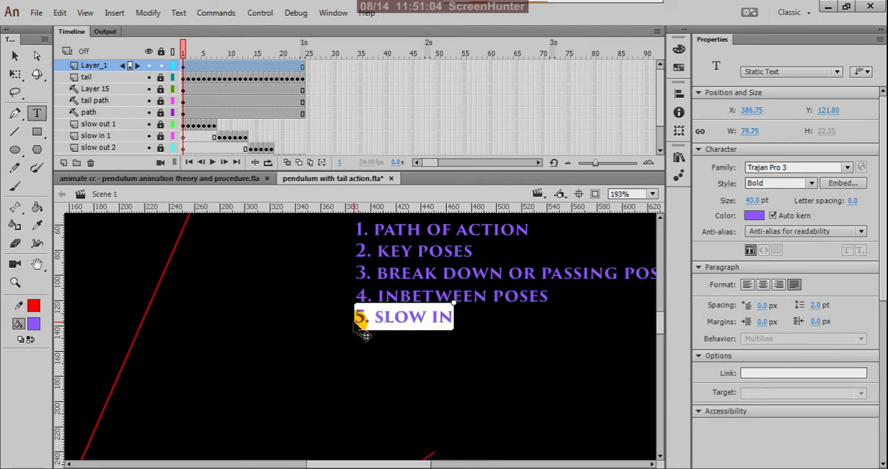
type(" slow ou")
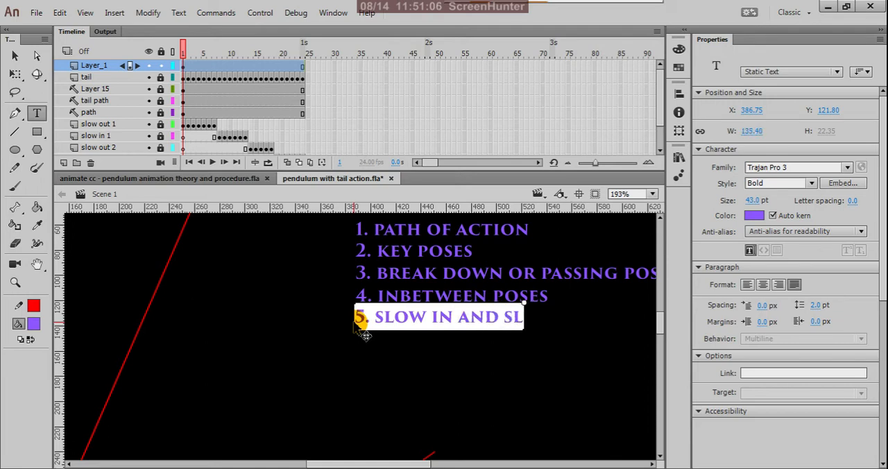
type("t")
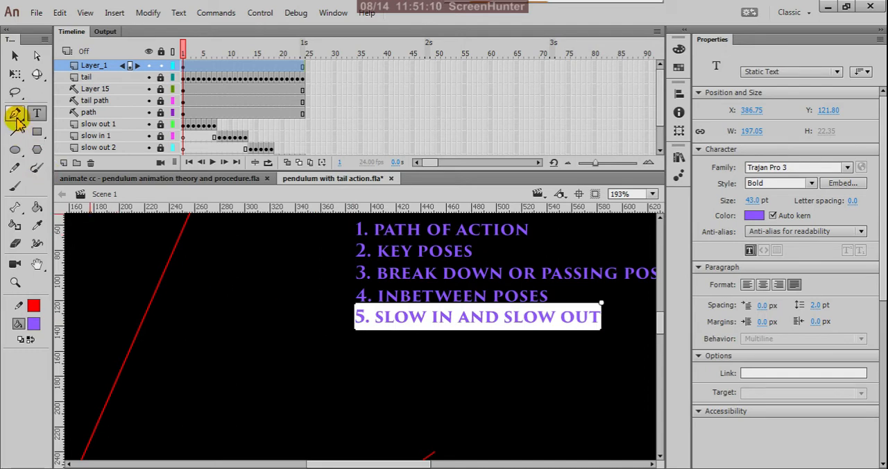
left_click(15, 55)
left_click(243, 369)
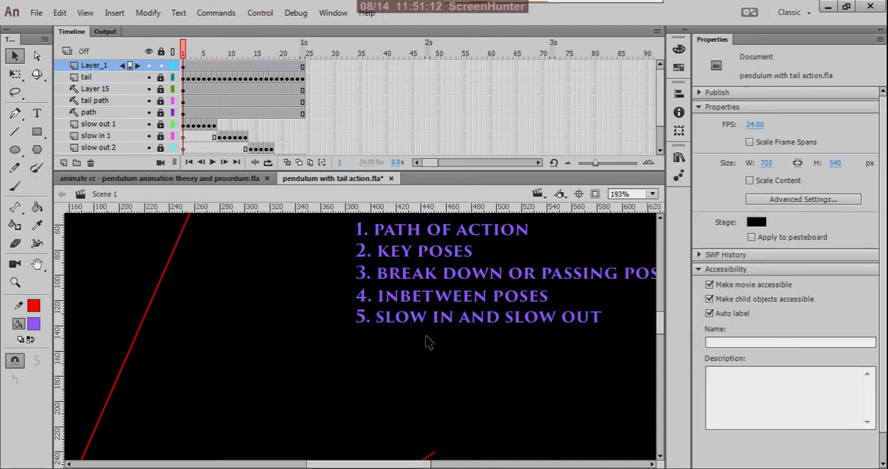
key("ctrl+2")
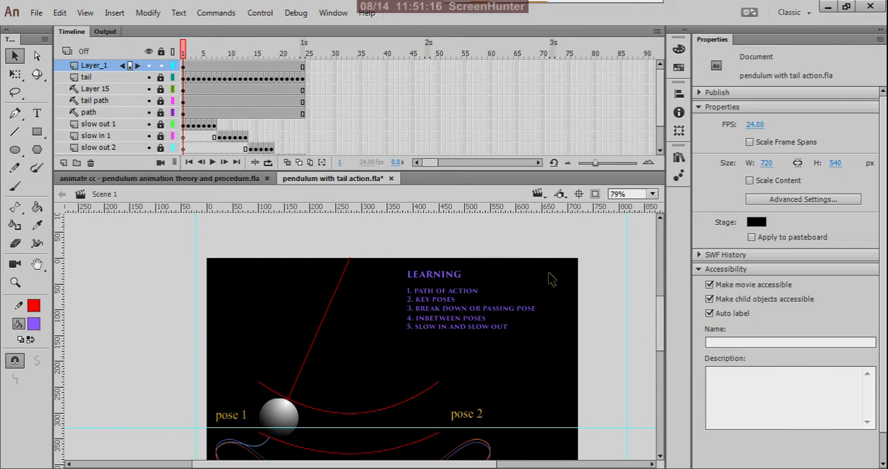
scroll(518, 312, "up", 1)
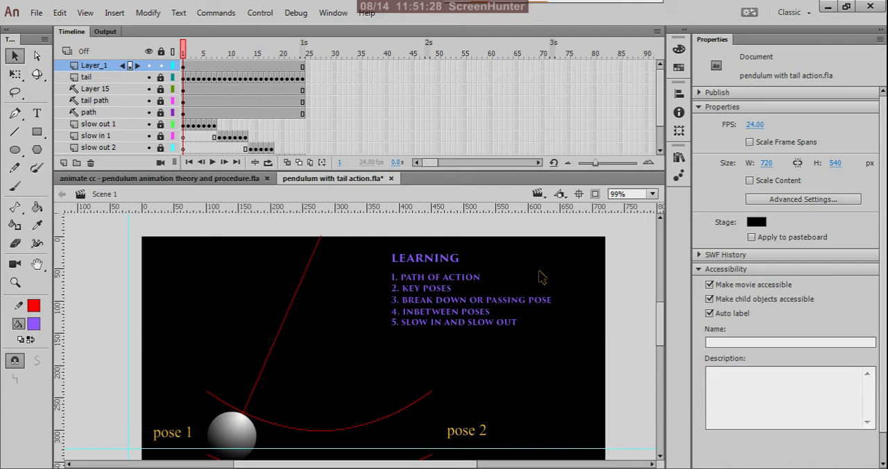
scroll(541, 275, "down", 1)
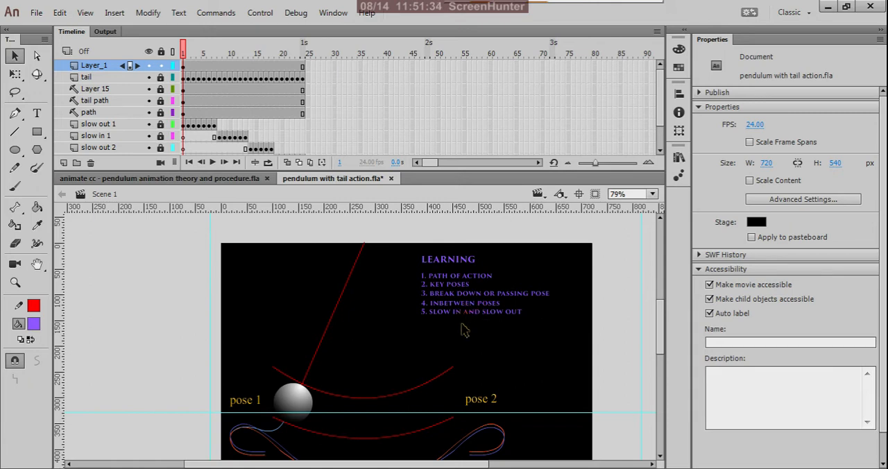
scroll(462, 316, "down", 1)
scroll(456, 324, "up", 1)
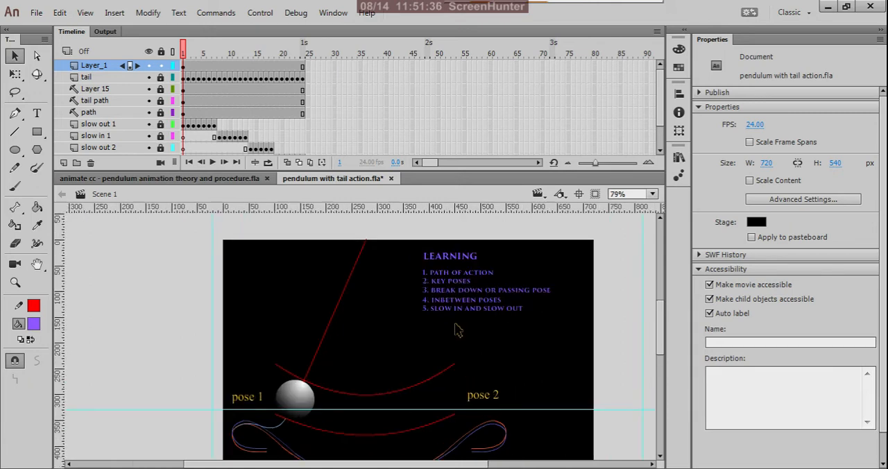
Step: Change the fill color of the LEARNING heading to white
scroll(464, 321, "up", 2)
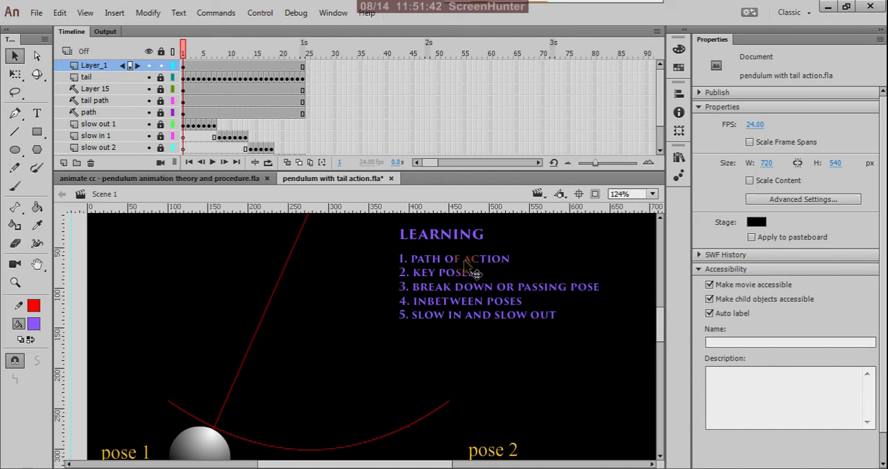
left_click(473, 234)
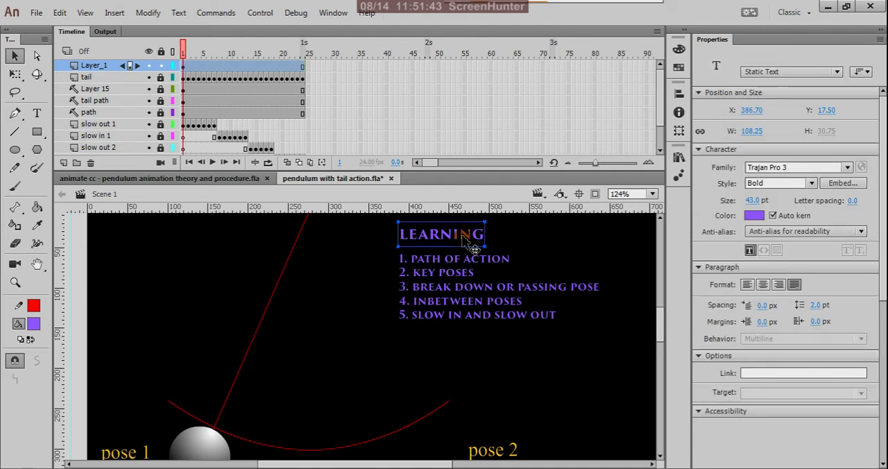
left_click(35, 326)
left_click(84, 239)
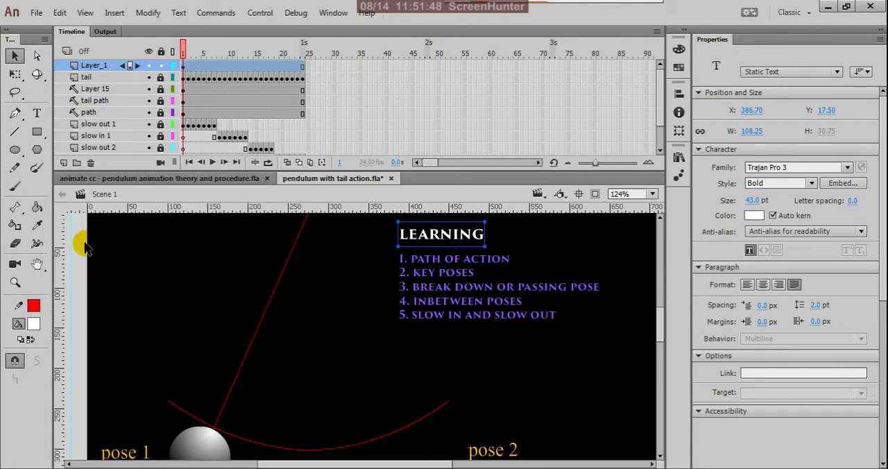
left_click(15, 57)
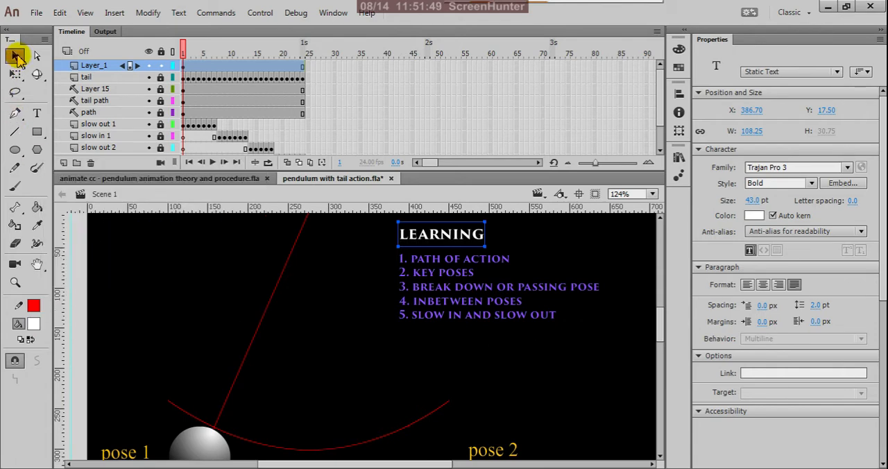
left_click(157, 279)
scroll(399, 358, "down", 4)
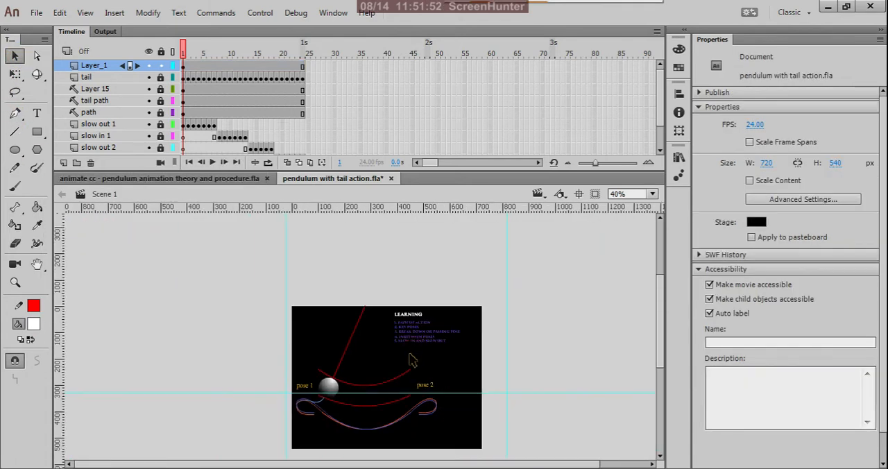
Step: Move Layer_1, which holds the LEARNING text, to the bottom of the layer stack below pose 1, outside the path guide
scroll(409, 357, "up", 2)
left_click(251, 166)
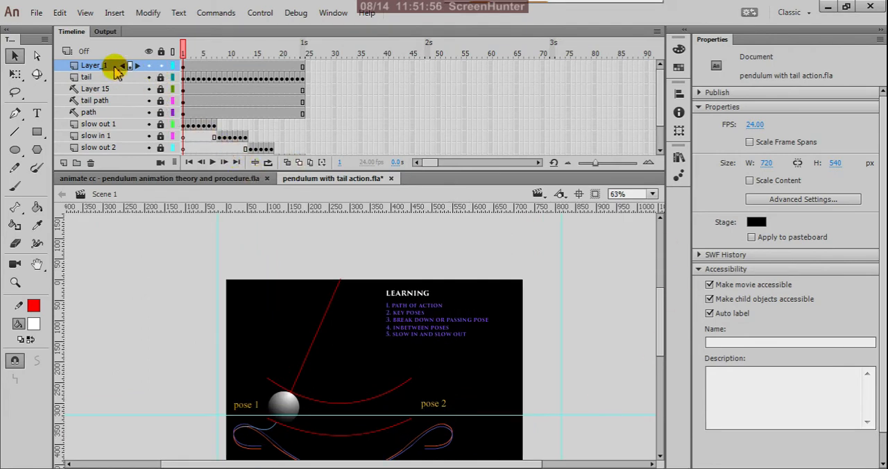
scroll(143, 107, "down", 3)
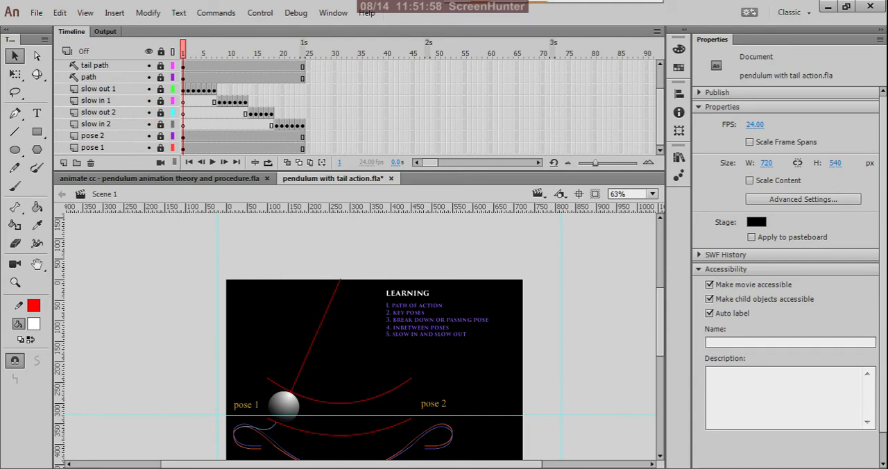
scroll(118, 115, "up", 3)
left_click(91, 66)
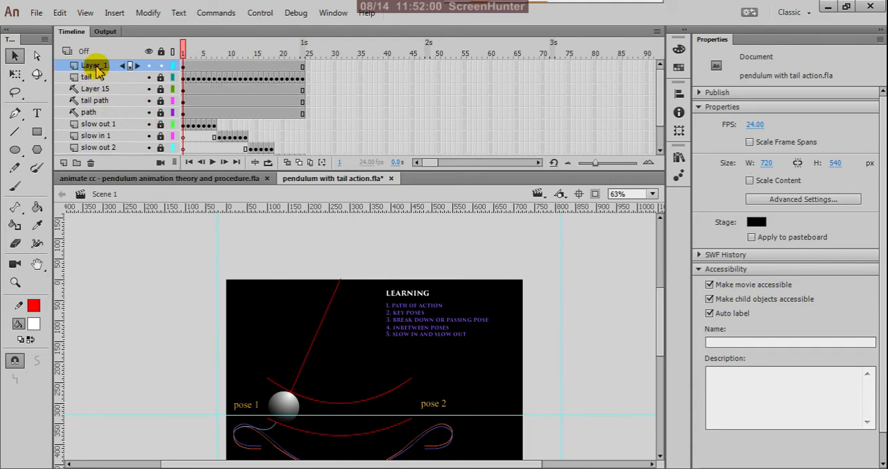
scroll(97, 67, "down", 2)
scroll(99, 68, "up", 2)
left_click_drag(98, 67, 94, 91)
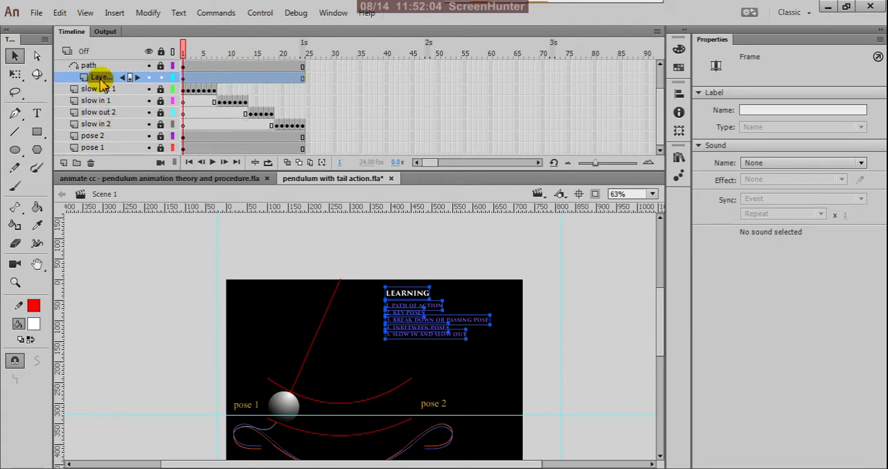
left_click(149, 78)
left_click(149, 79)
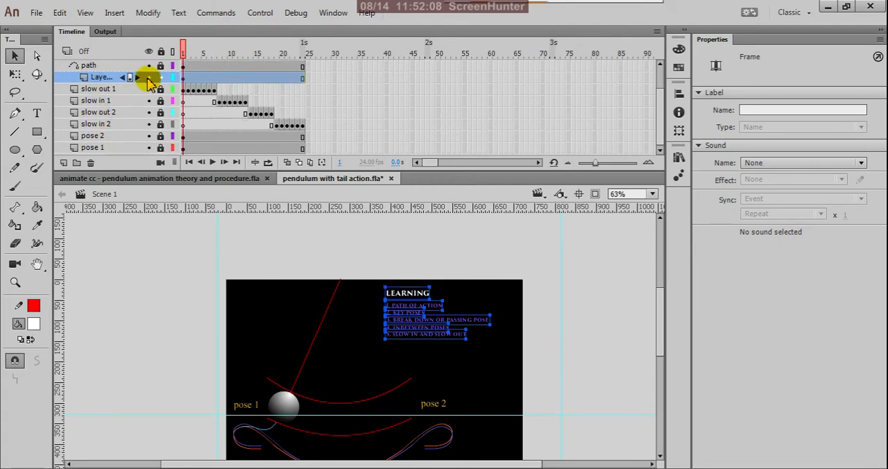
left_click_drag(118, 79, 111, 160)
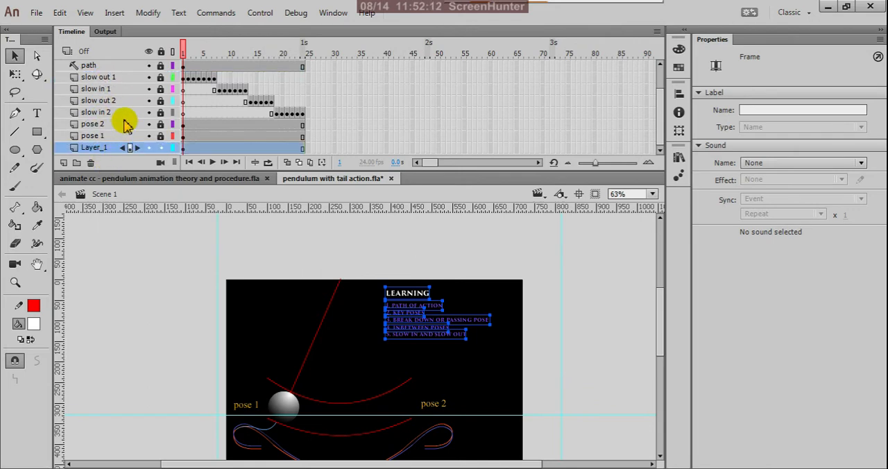
Step: Rename the bottom text layer as "learning"
double_click(94, 147)
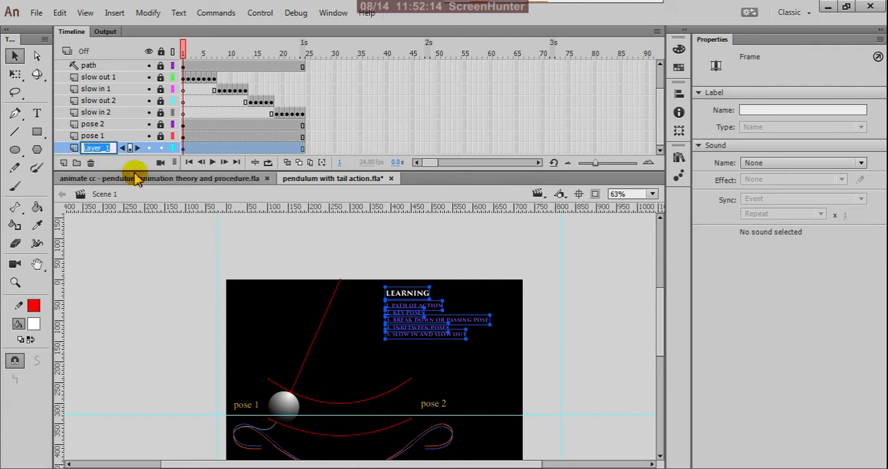
type("lea")
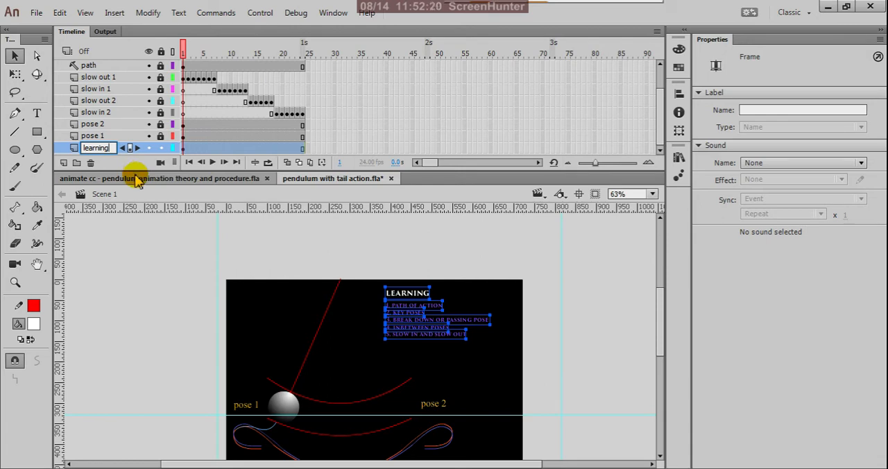
type("rning")
left_click(183, 147)
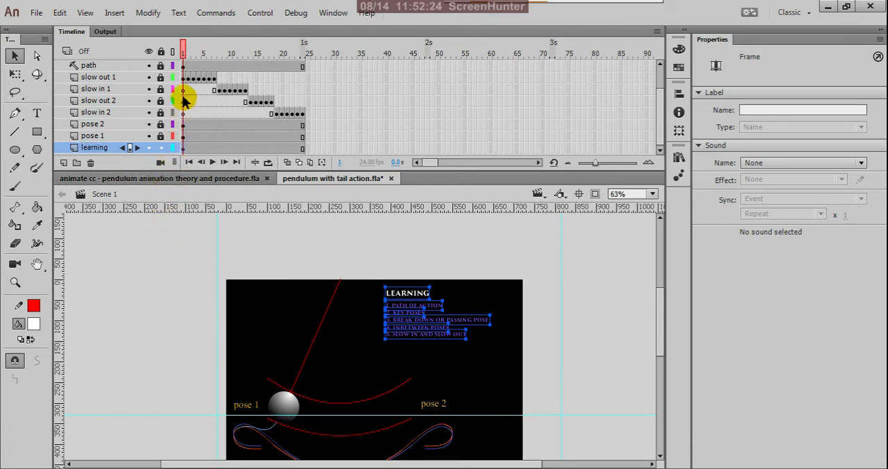
left_click(149, 66)
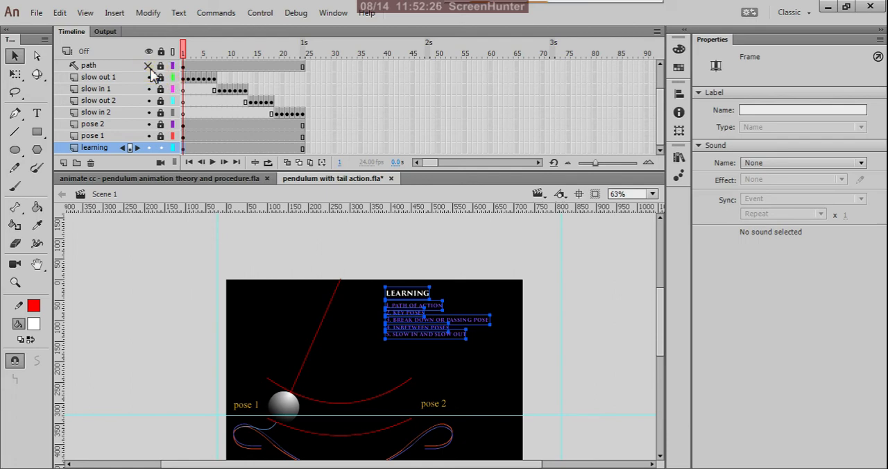
left_click(149, 66)
left_click(146, 238)
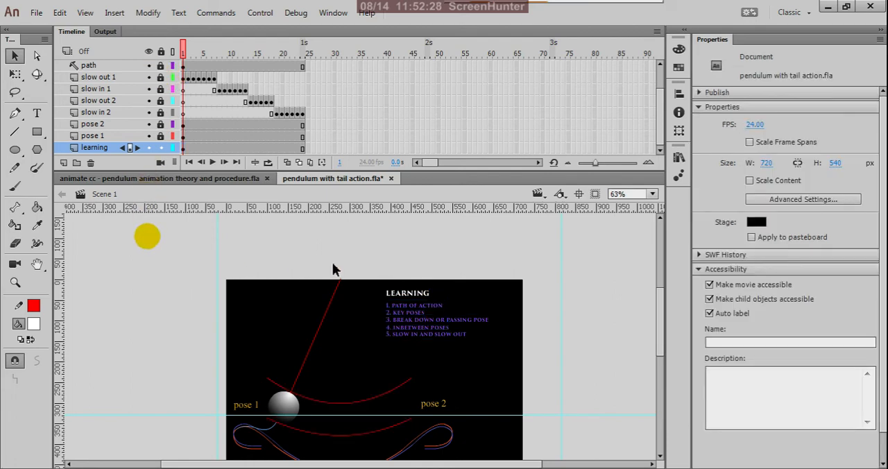
Step: Test the tail-action movie, dismiss the compiler errors, watch the swing beside the learning list, and close the preview
scroll(468, 279, "down", 2)
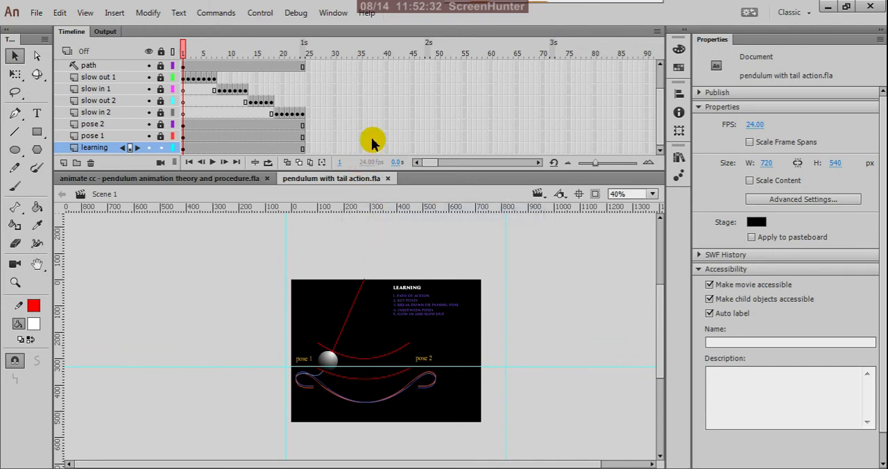
key("ctrl+Return")
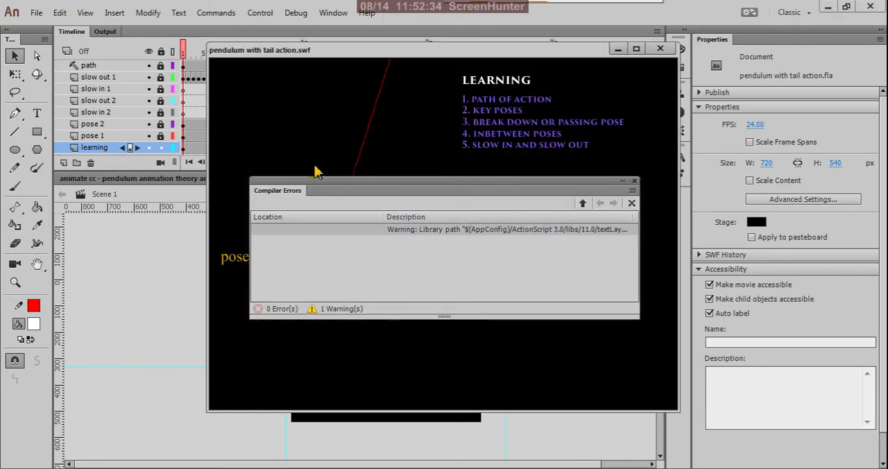
left_click(634, 182)
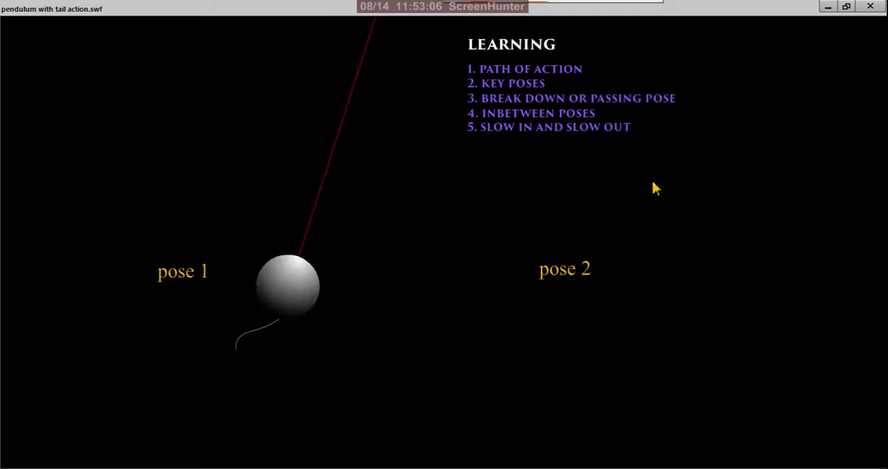
left_click(867, 7)
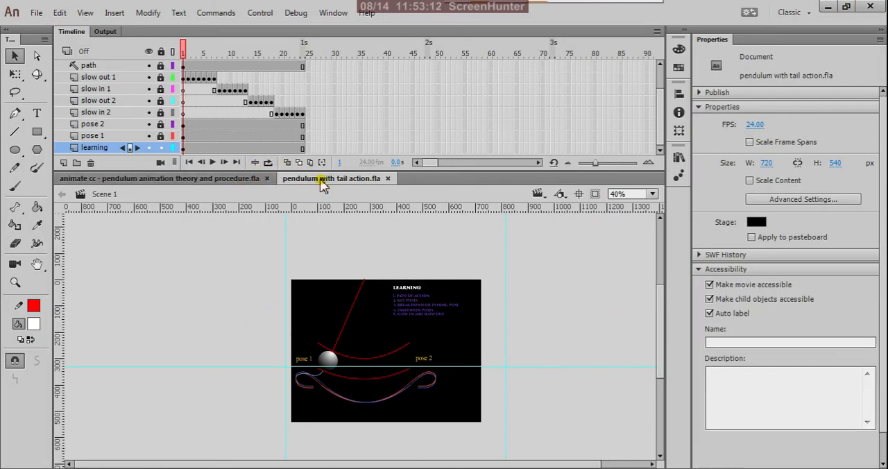
Step: Switch to the "animate cc - pendulum animation theory and procedure.fla" document and unlock Layer_1
left_click(217, 179)
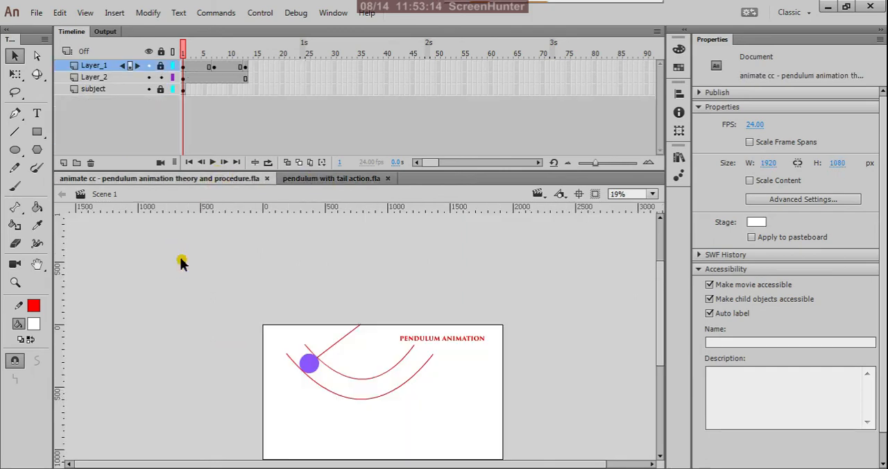
scroll(476, 286, "down", 1)
scroll(373, 337, "up", 1)
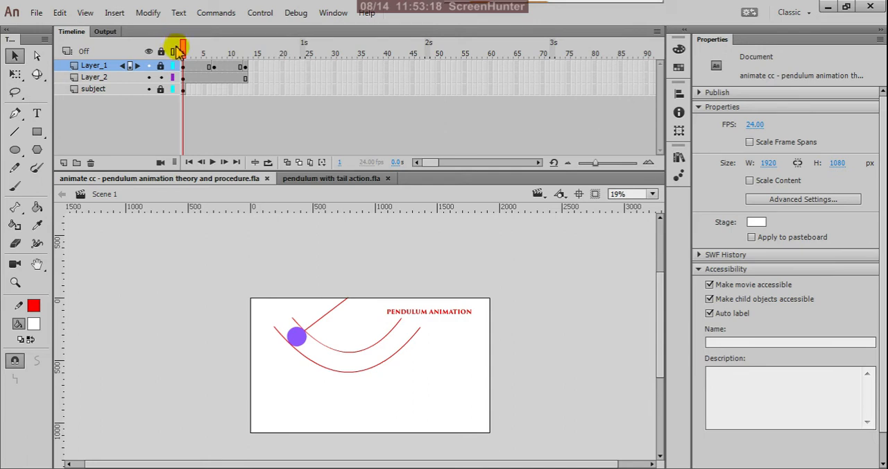
mouse_move(186, 56)
left_mouse_down()
mouse_move(208, 57)
mouse_move(186, 69)
left_mouse_up()
left_click(184, 68)
left_click(161, 67)
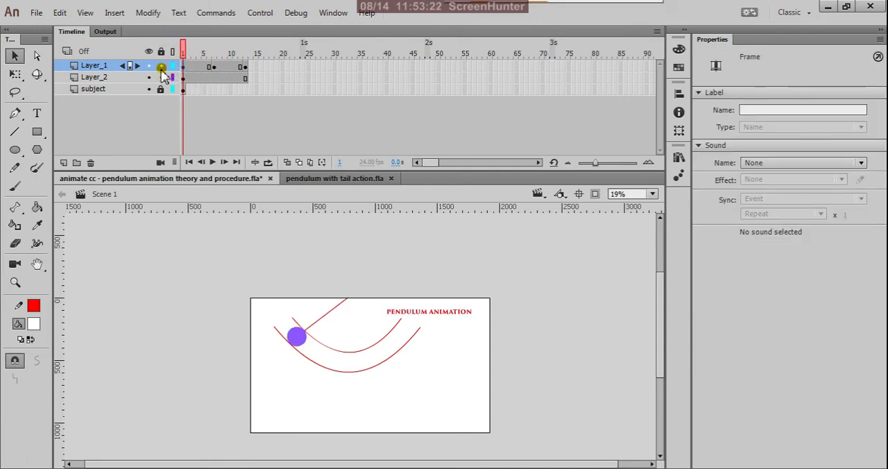
Step: Lock Layer_2, which holds the two guide arcs, and rename it as "path"
left_click(149, 79)
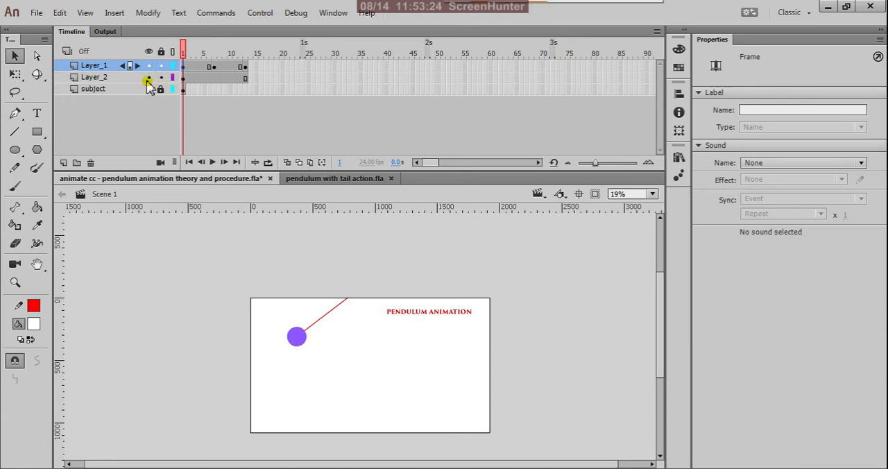
left_click(150, 81)
double_click(102, 77)
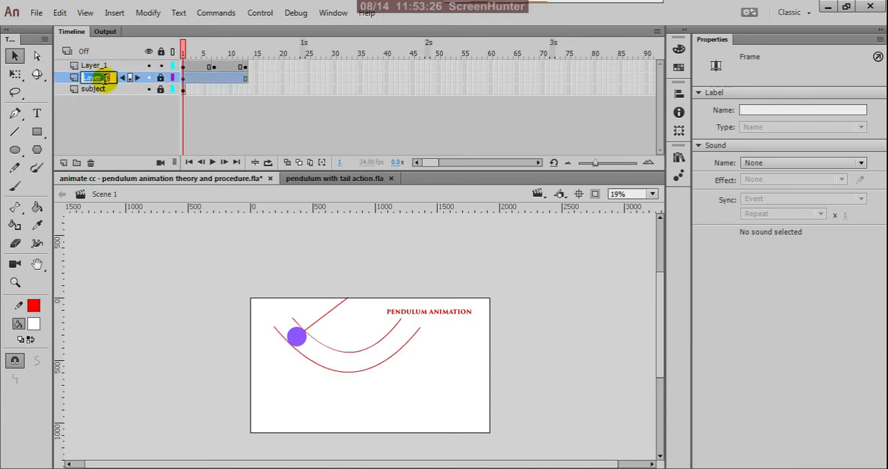
type("path")
left_click(118, 136)
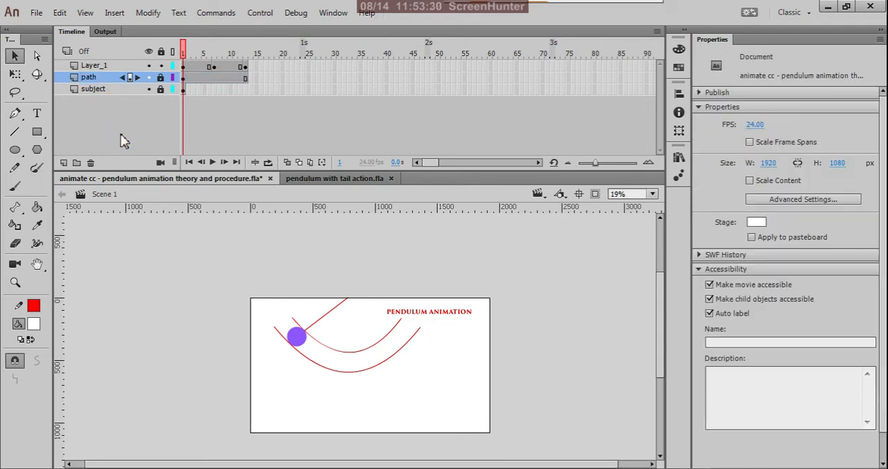
left_click_drag(334, 331, 343, 356)
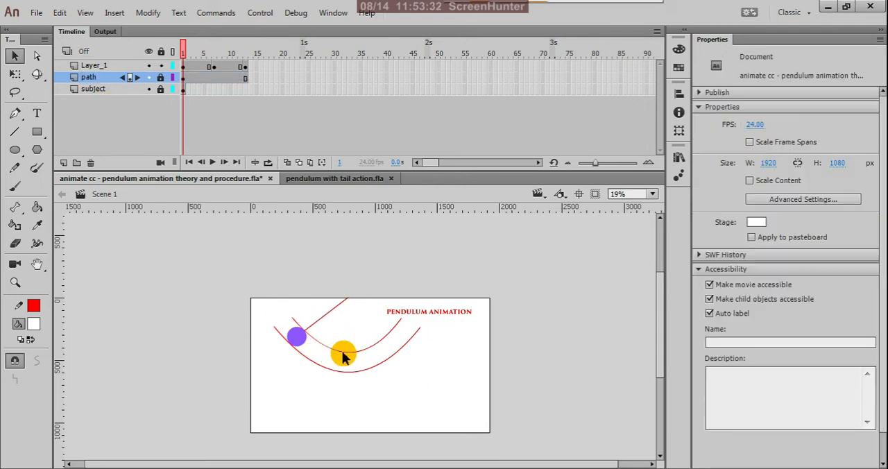
left_click(147, 77)
left_click(148, 77)
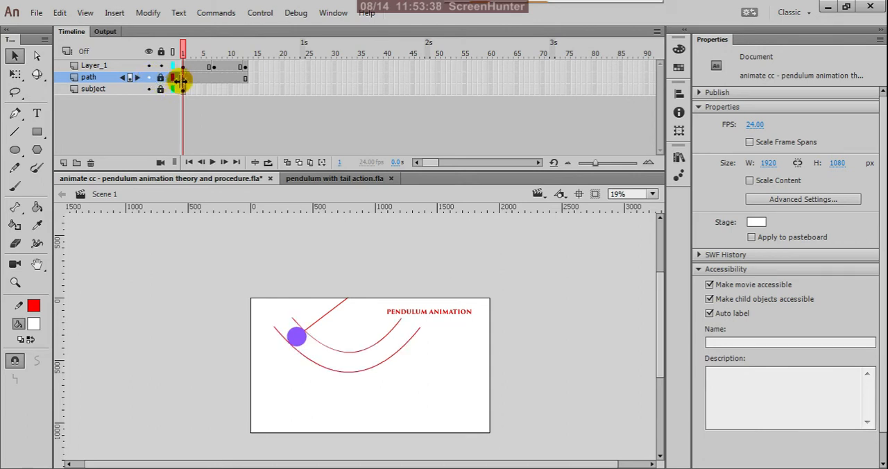
left_click_drag(408, 394, 351, 381)
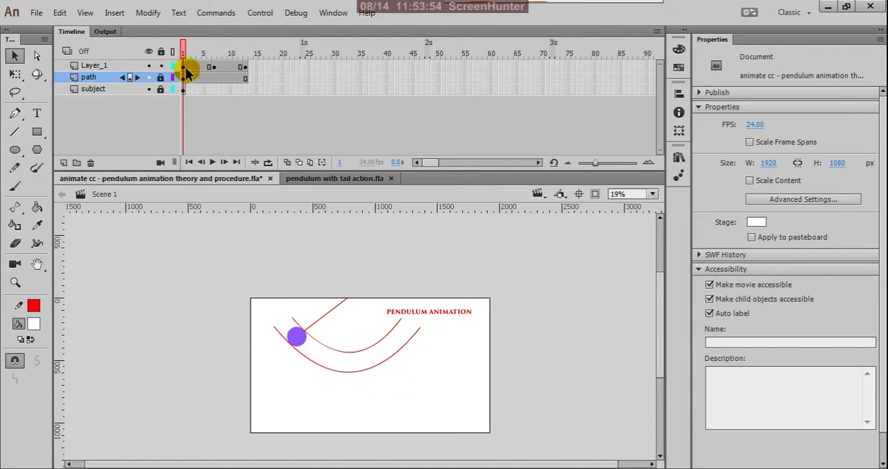
Step: Delete the pendulum from the frame 7 keyframe of Layer_1
left_click(213, 66)
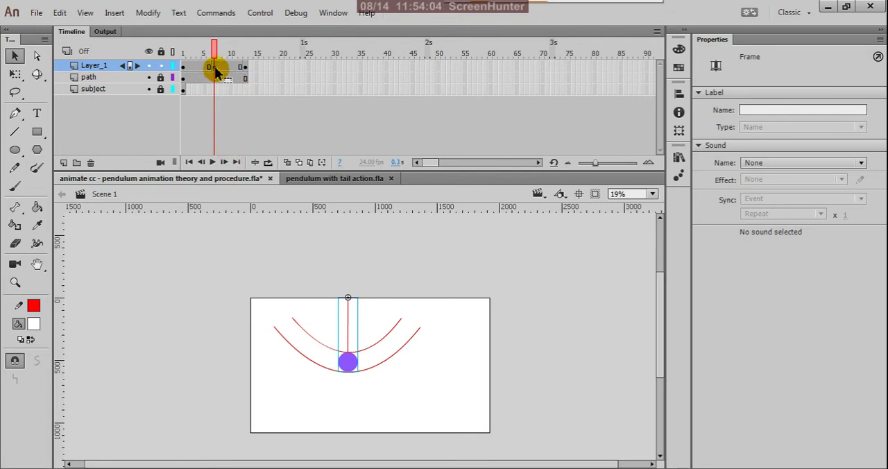
key("Delete")
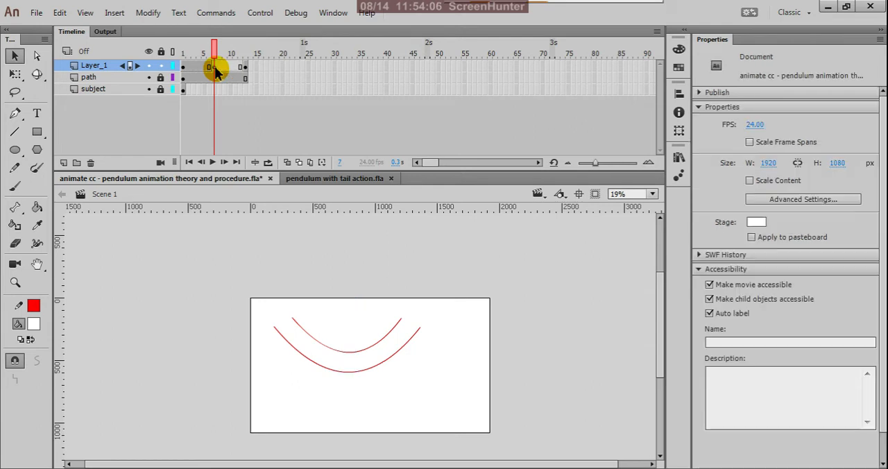
Step: Turn on onion skinning to show the pendulum poses in the surrounding frames
left_click(288, 163)
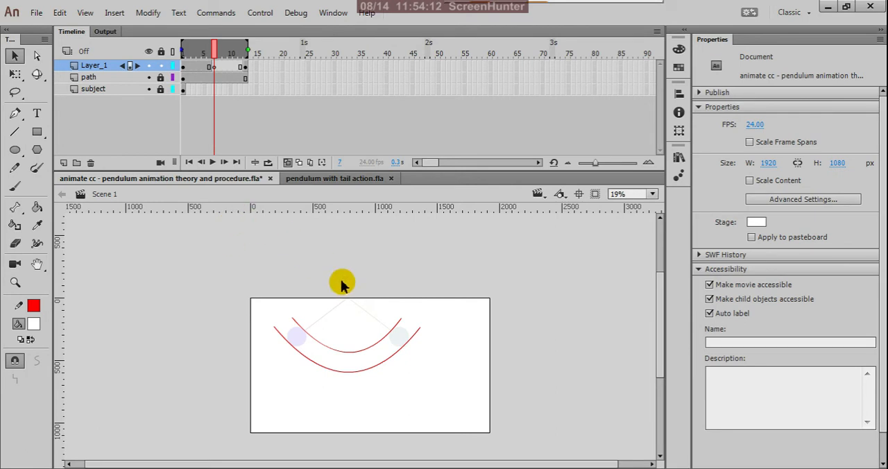
key("ctrl+equal")
scroll(402, 386, "up", 1)
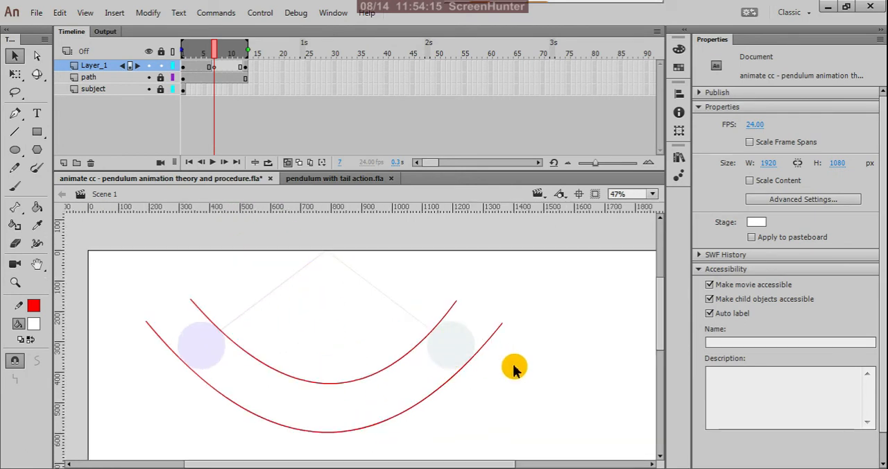
Step: Change the stage background color to black
left_click(757, 223)
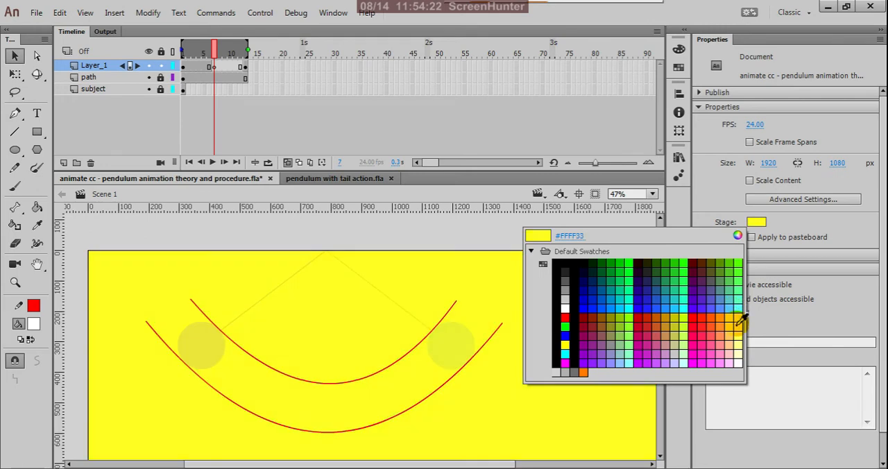
left_click(560, 267)
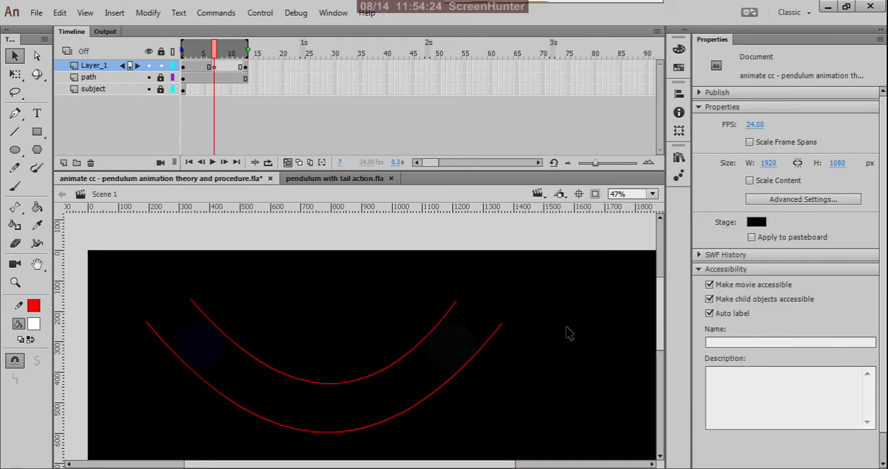
scroll(566, 328, "down", 3)
scroll(393, 334, "up", 3)
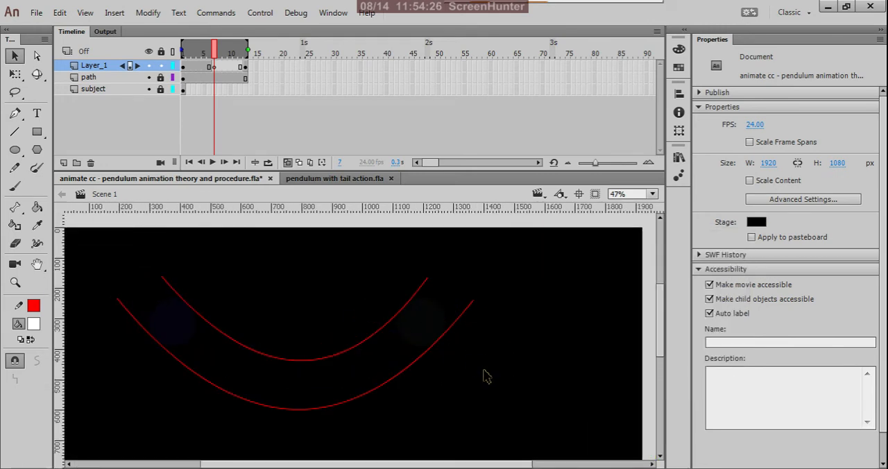
scroll(491, 377, "down", 1)
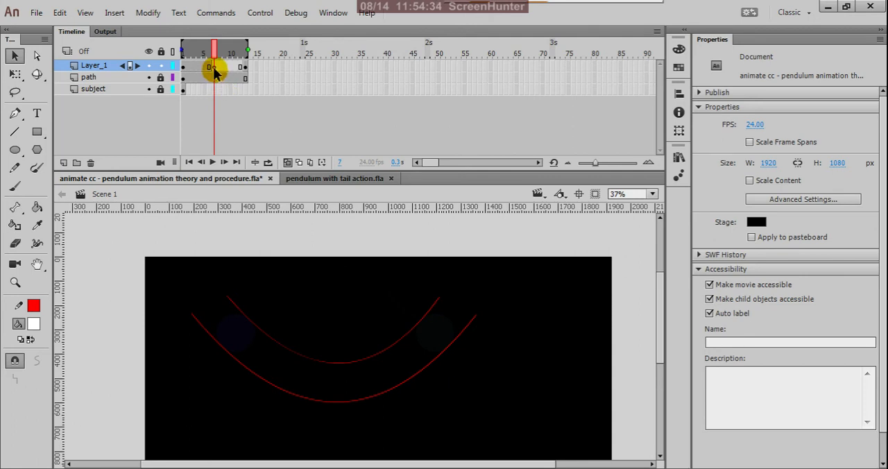
left_click(246, 253)
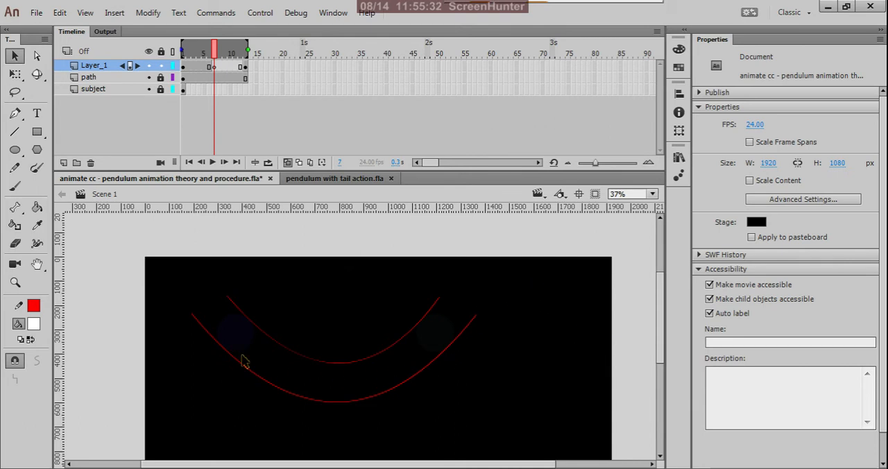
left_click(364, 239)
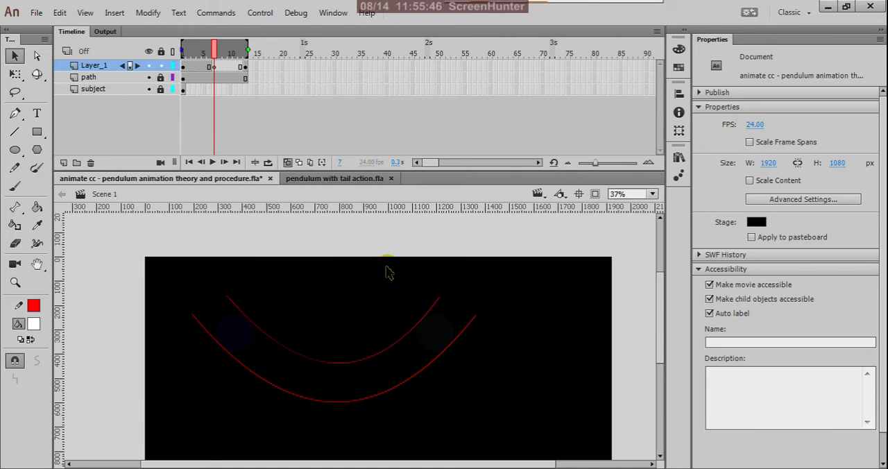
Step: Undo the stage color change and the deletion of the frame 7 pendulum
key("ctrl+z")
key("ctrl+z")
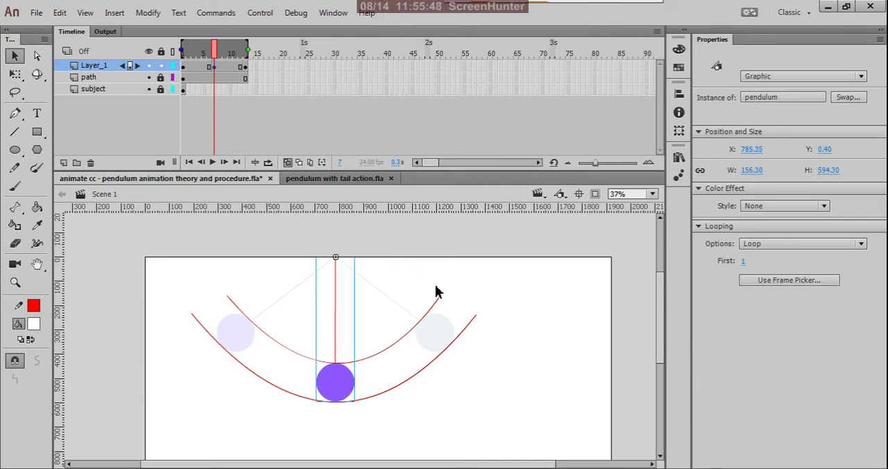
Step: Deselect the pendulum on the stage and save the pendulum theory file
left_click(436, 292)
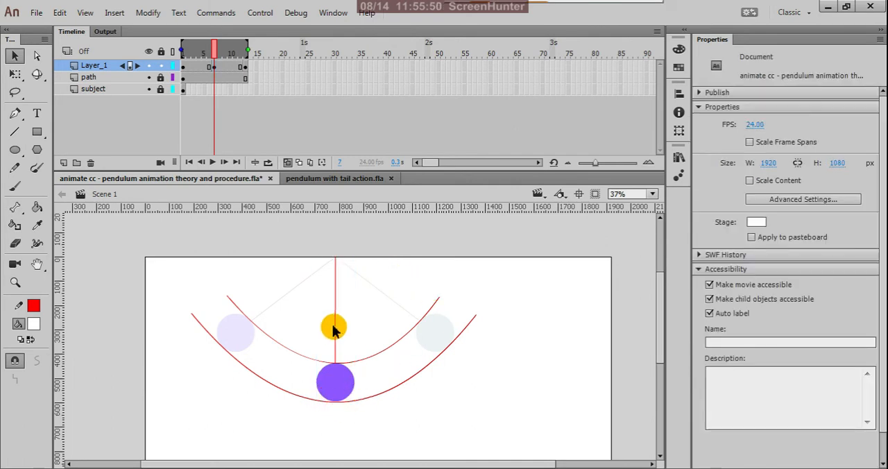
key("ctrl+s")
left_click_drag(333, 331, 343, 390)
scroll(407, 347, "down", 1)
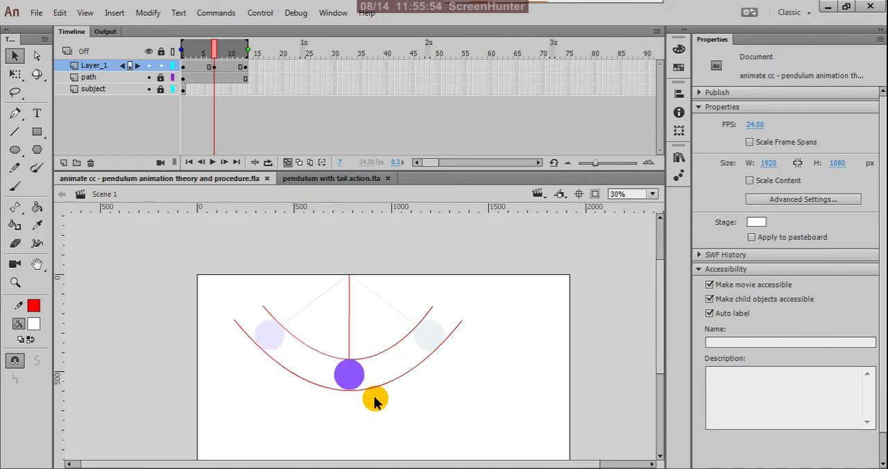
scroll(366, 396, "up", 1)
left_click_drag(336, 357, 343, 373)
left_click_drag(292, 340, 241, 320)
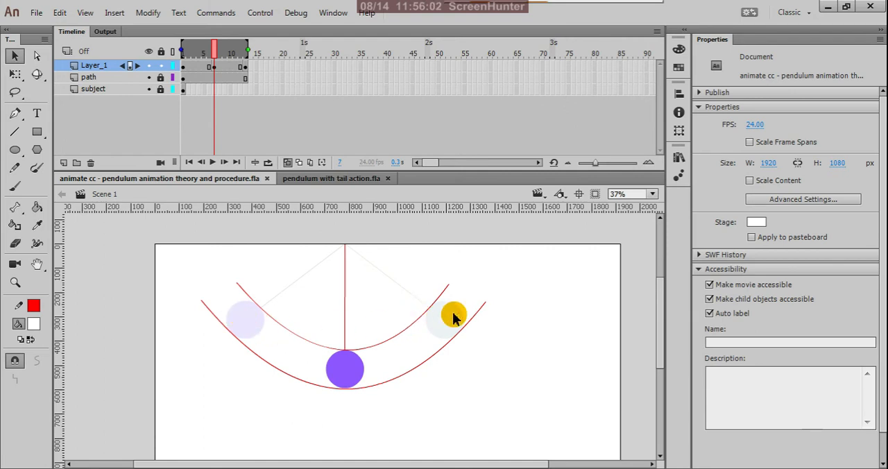
Step: Examine the pendulum's key poses on Layer_1 at frames 1, 7 and 13
left_click(245, 66)
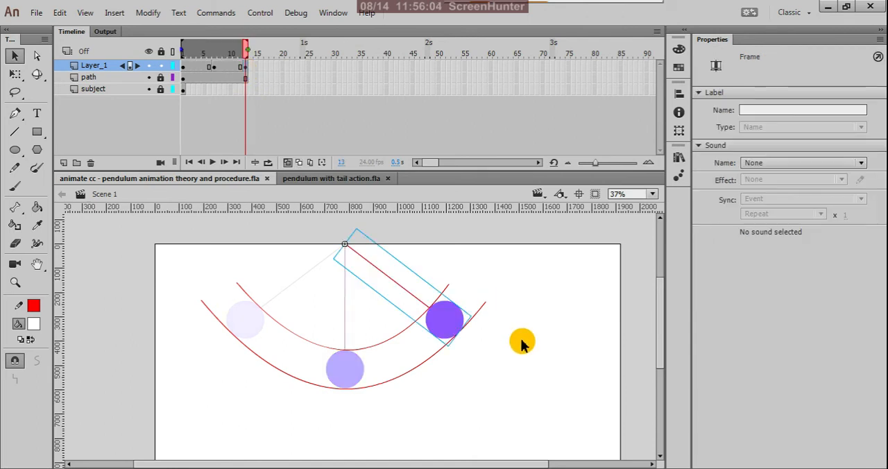
left_click(185, 73)
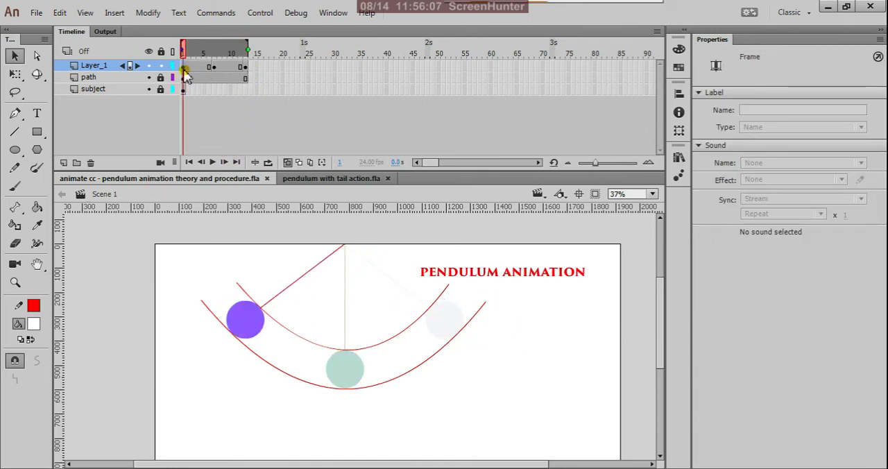
left_click(245, 67)
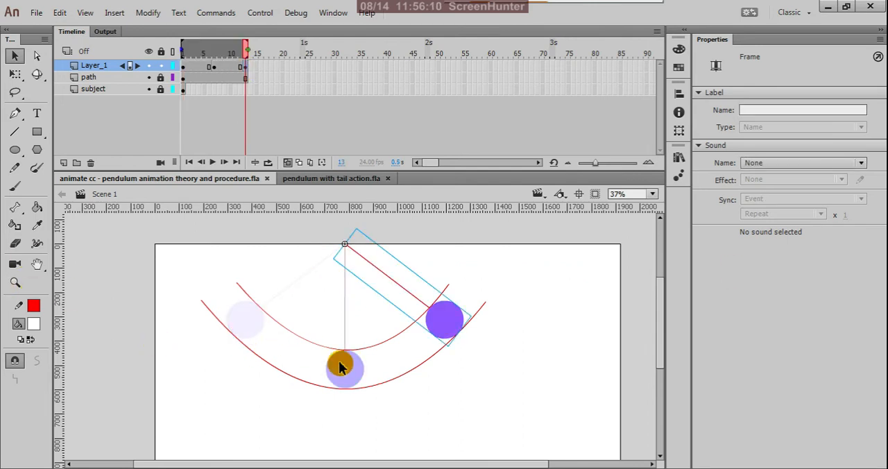
left_click(213, 68)
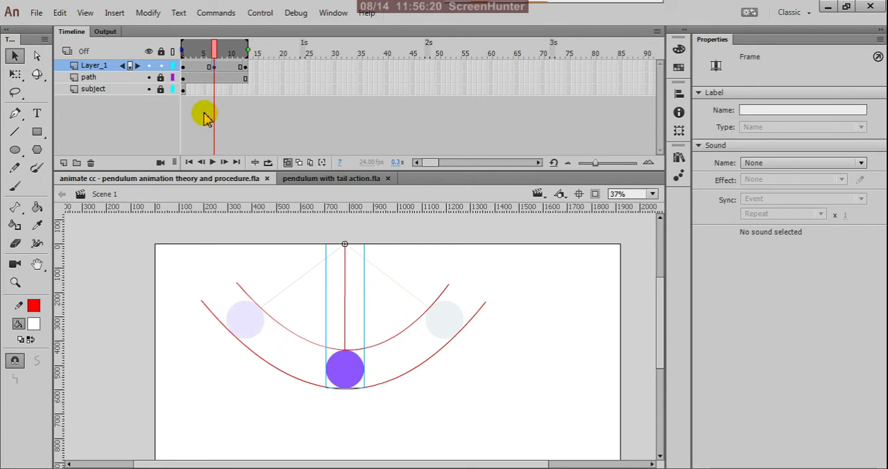
left_click(183, 67)
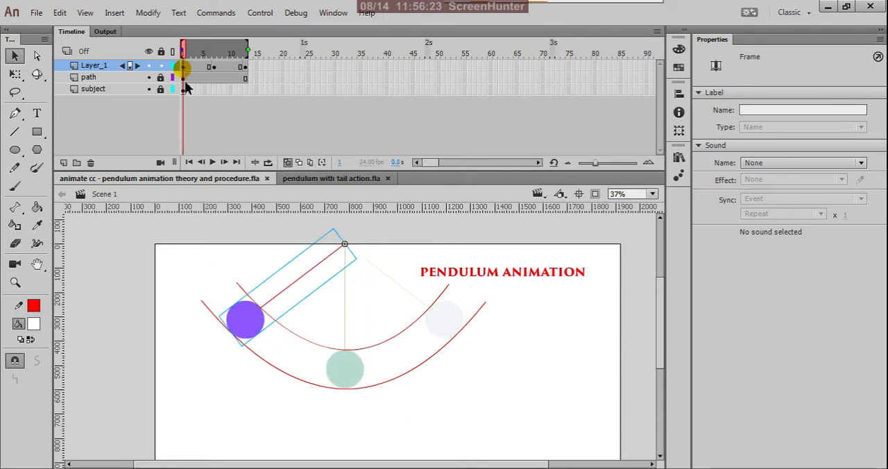
Step: Draw a vertical red line about 800 px long on the pasteboard beside the stage, on frame 1 of Layer_1
left_click(494, 363)
scroll(349, 331, "down", 4)
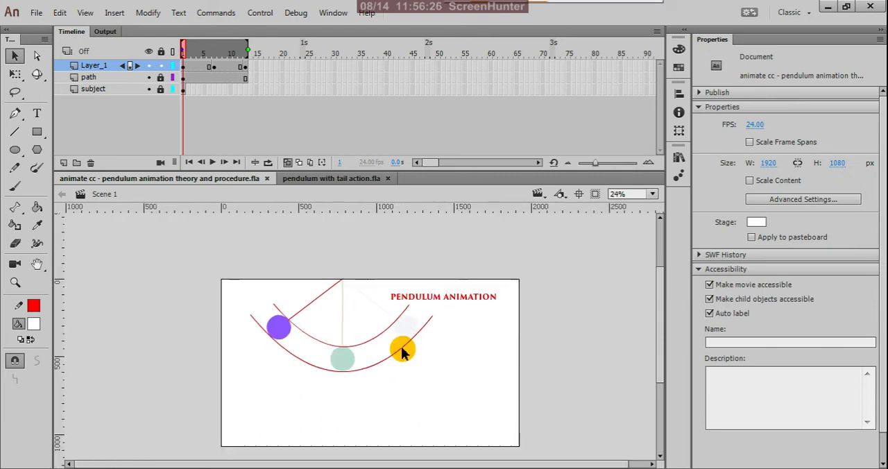
scroll(462, 360, "up", 1)
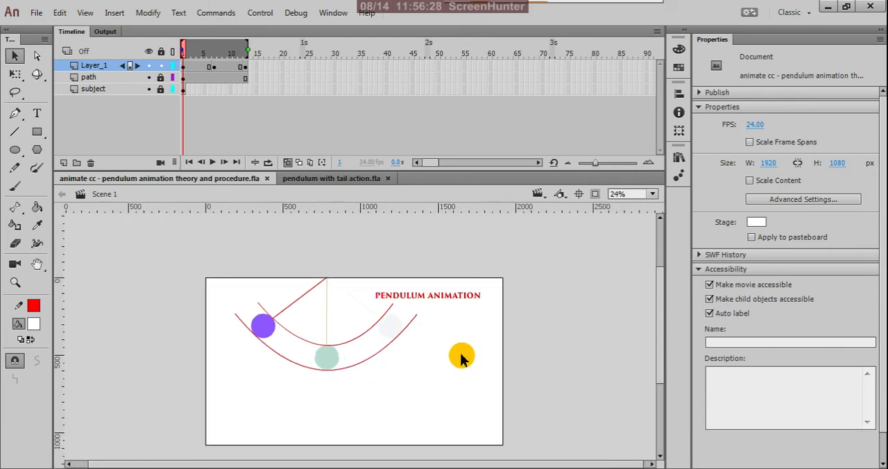
left_click(16, 132)
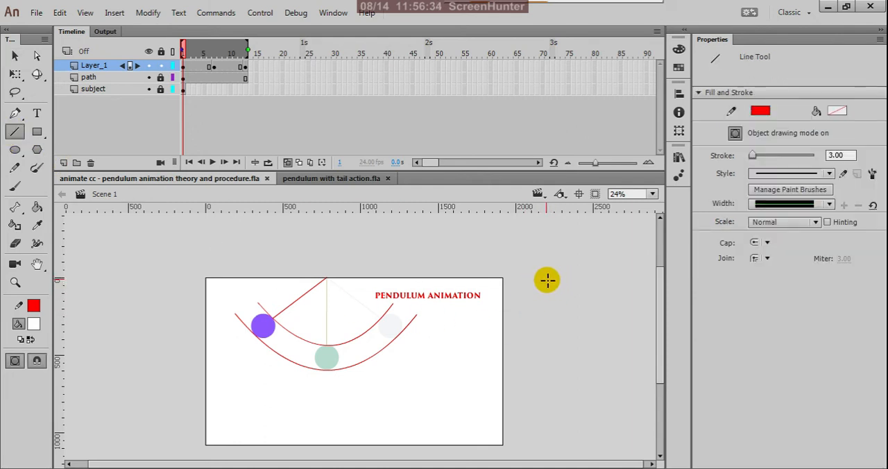
left_click_drag(547, 279, 545, 403)
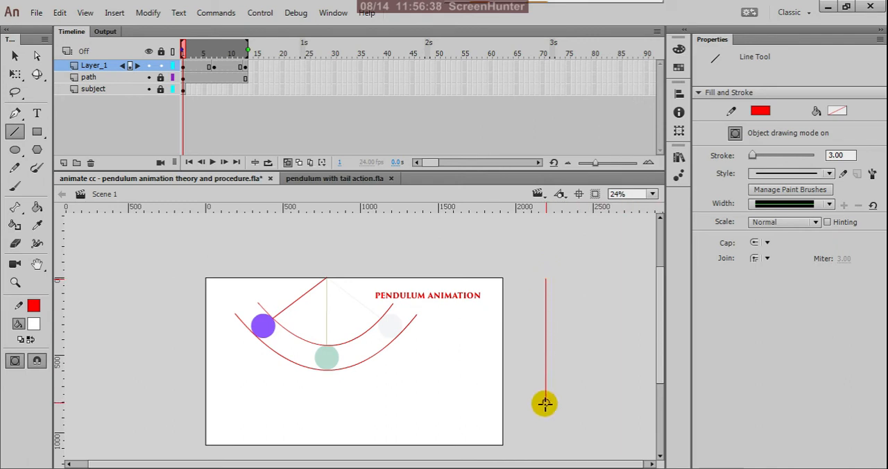
Step: Handwrite a circled 1 above the upper end of the vertical line with the Pencil tool
left_click(15, 56)
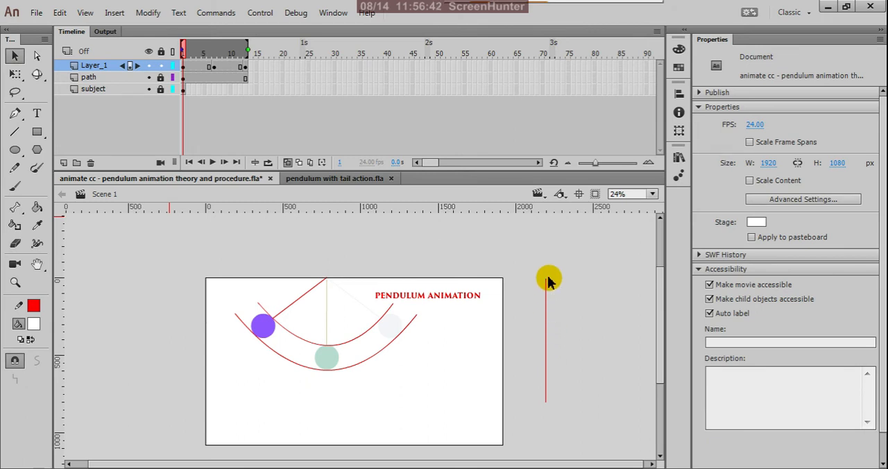
left_click(15, 168)
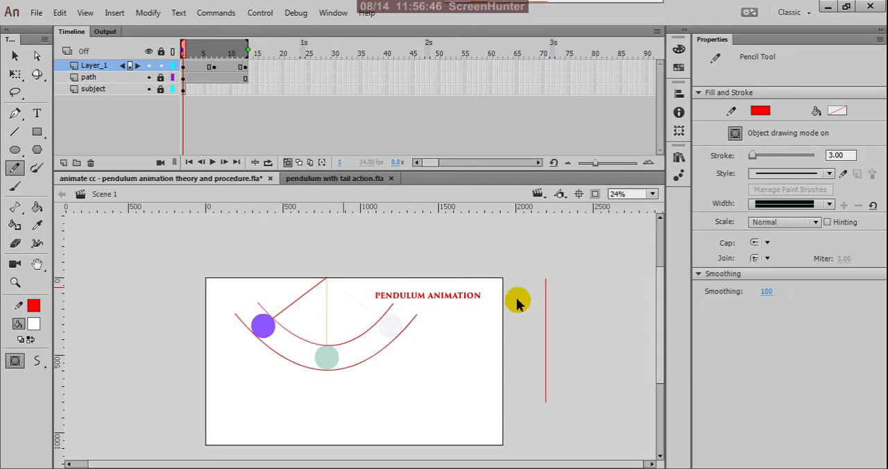
scroll(514, 299, "up", 1)
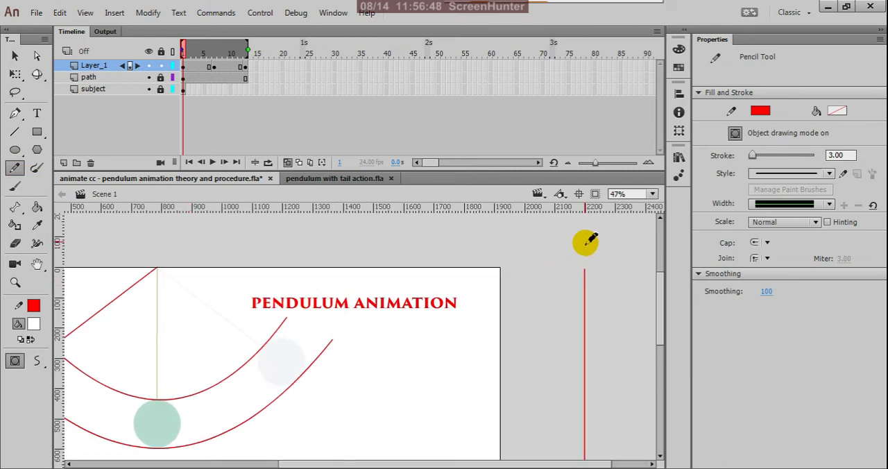
mouse_move(585, 239)
left_mouse_down()
mouse_move(579, 255)
mouse_move(589, 254)
mouse_move(586, 240)
left_mouse_up()
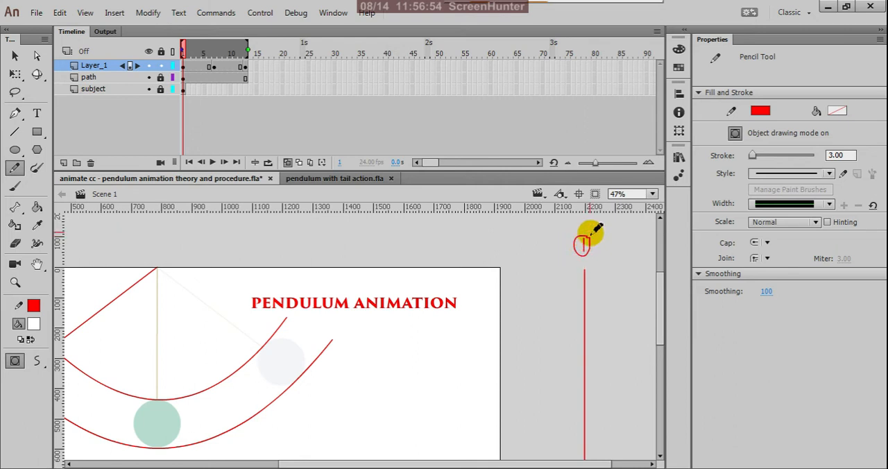
scroll(557, 258, "down", 3)
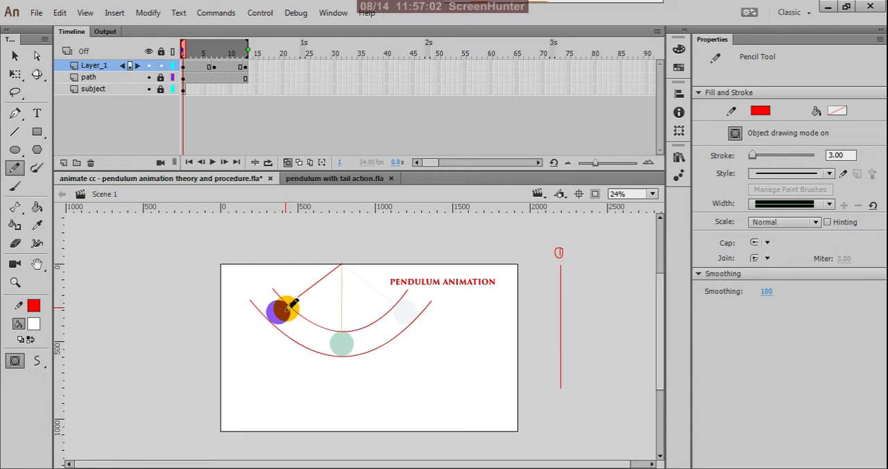
Step: Compare the pendulum's starting pose at frame 1 with its end pose at frame 13, then return to frame 1
left_click(183, 65)
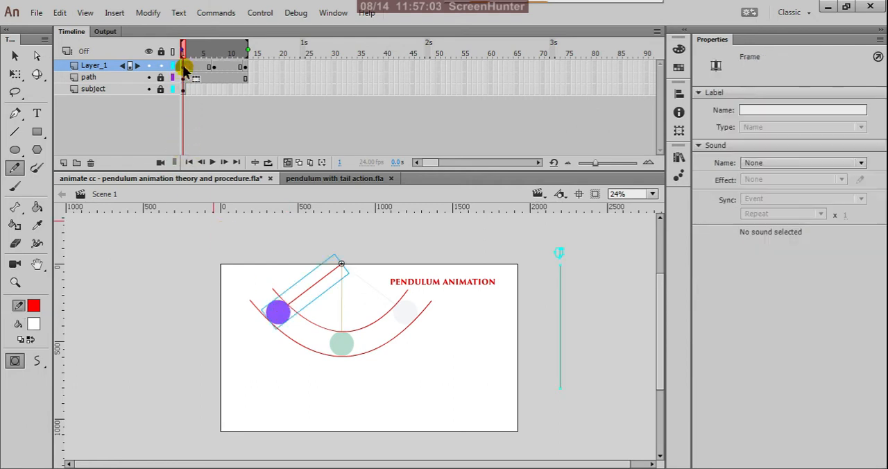
left_click(246, 67)
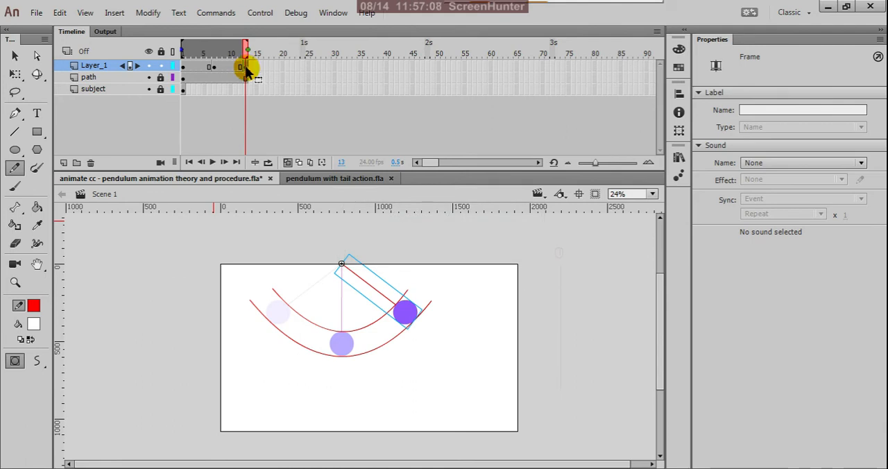
left_click(183, 67)
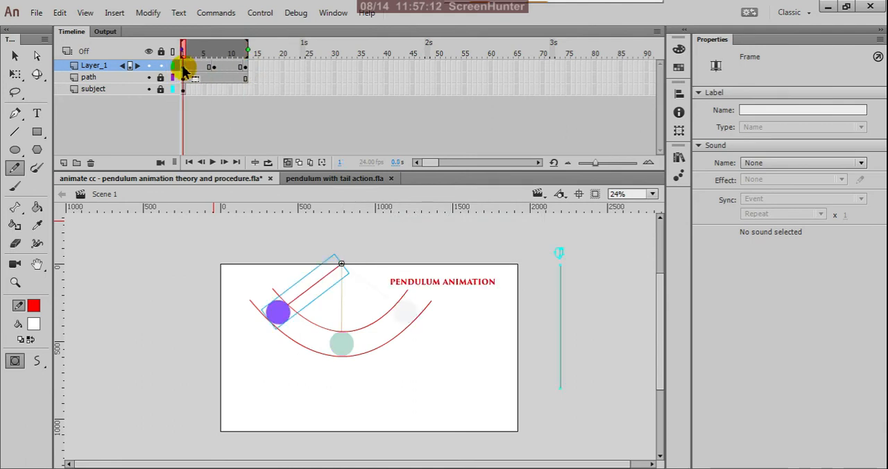
left_click_drag(184, 71, 241, 71)
left_click(247, 69)
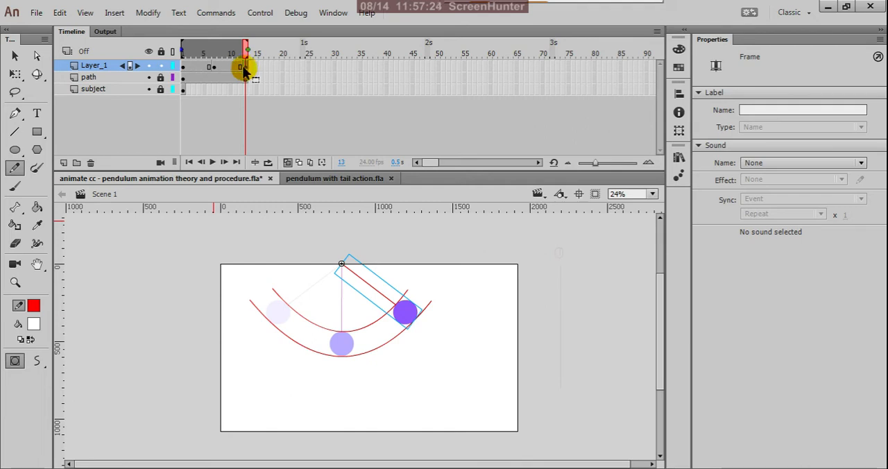
left_click(186, 72)
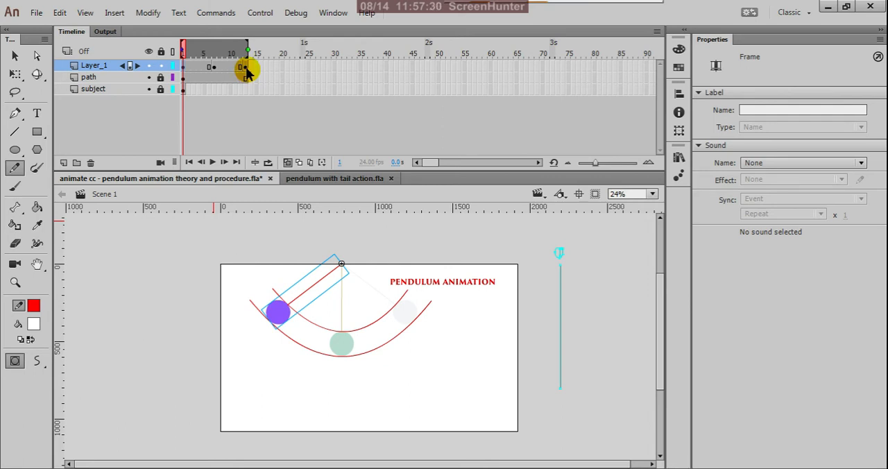
left_click_drag(248, 73, 184, 72)
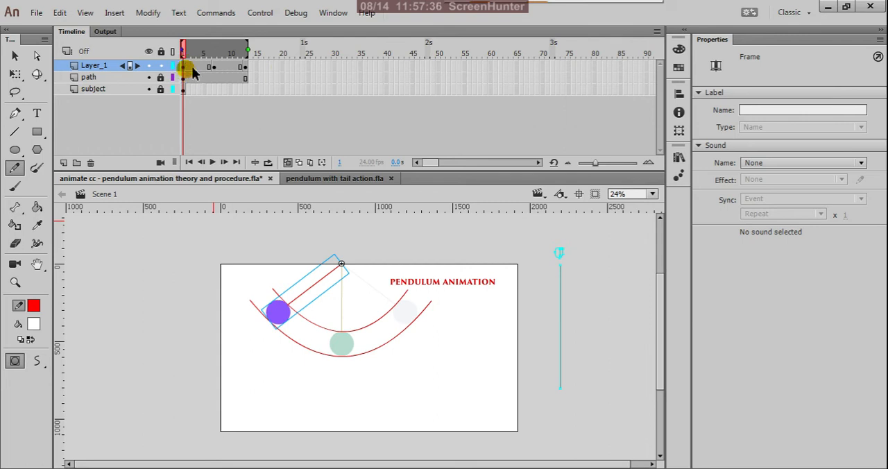
left_click(213, 68)
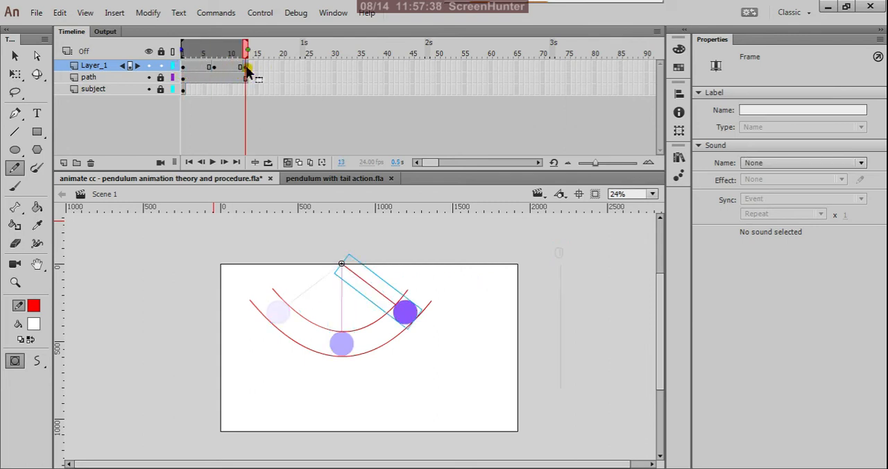
left_click(245, 67)
left_click(183, 68)
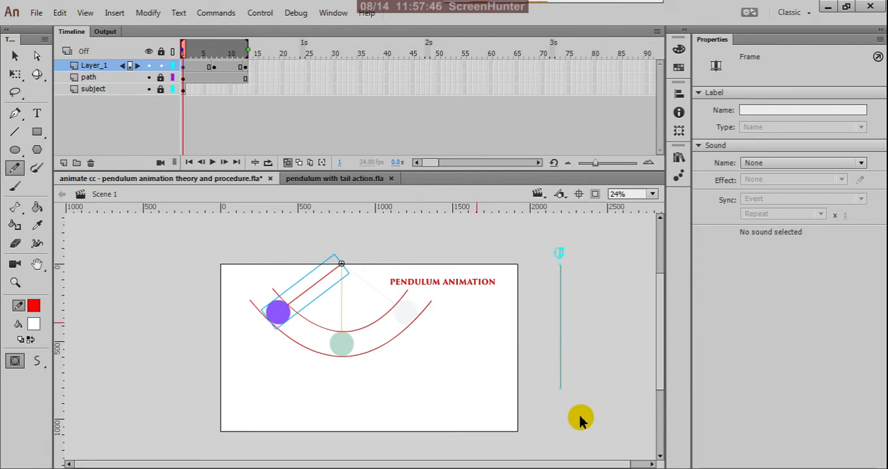
Step: Handwrite a circled 13 below the lower end of the vertical line with the Pencil tool
scroll(580, 410, "up", 2)
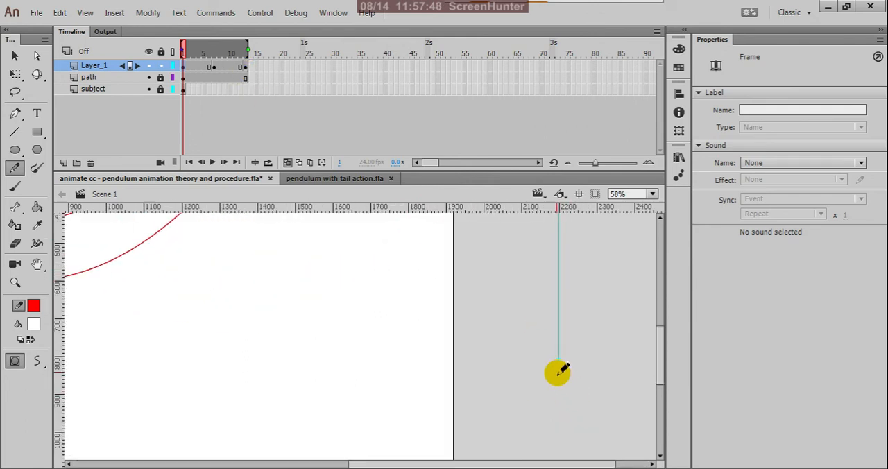
mouse_move(562, 368)
left_mouse_down()
mouse_move(570, 377)
mouse_move(567, 391)
mouse_move(562, 369)
mouse_move(545, 371)
mouse_move(542, 393)
mouse_move(553, 406)
mouse_move(572, 402)
mouse_move(566, 369)
left_mouse_up()
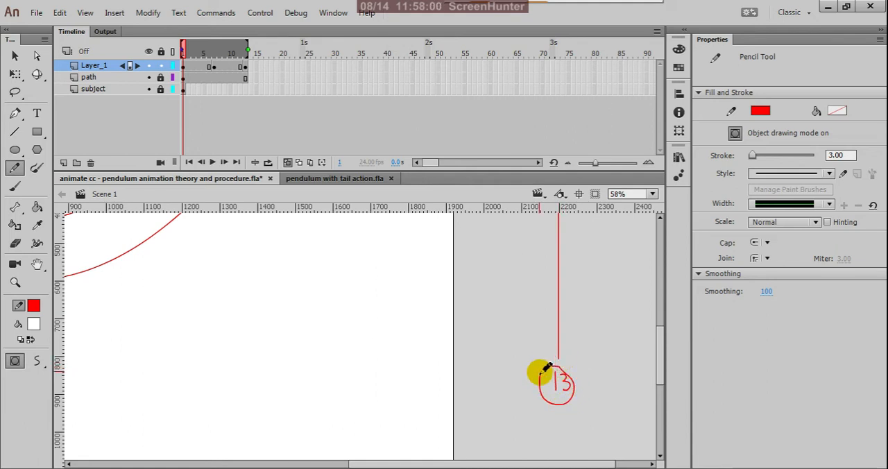
key("ctrl+minus")
key("ctrl+minus")
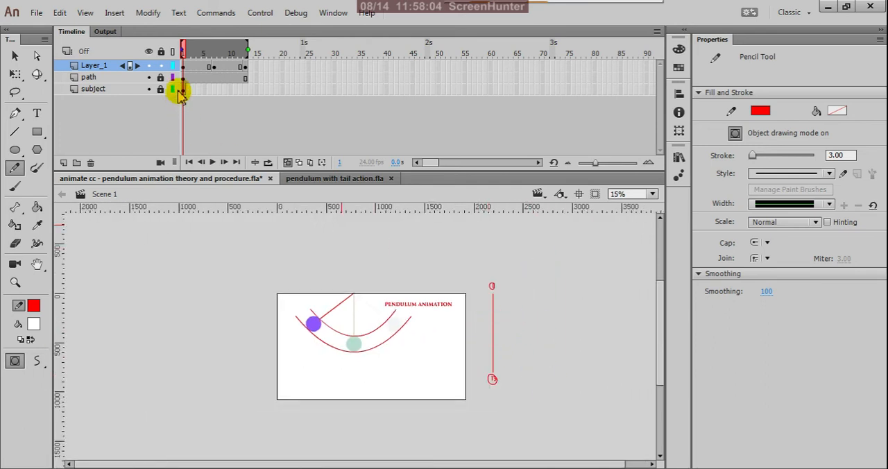
Step: Examine the pendulum's middle pose at frame 7 against the timing line, then go back to frame 1
left_click(214, 69)
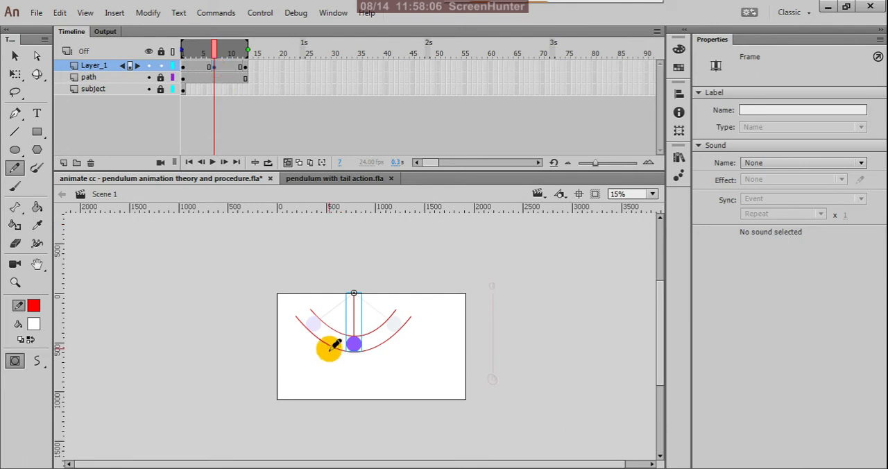
key("ctrl+=")
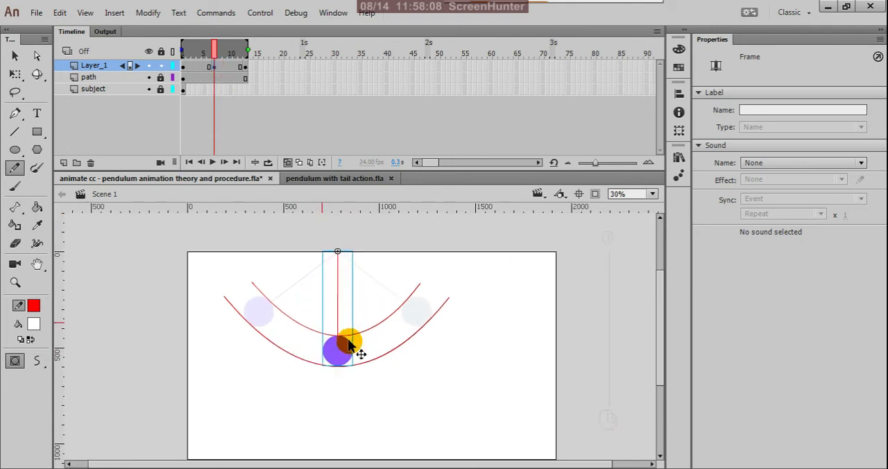
left_click_drag(360, 249, 349, 383)
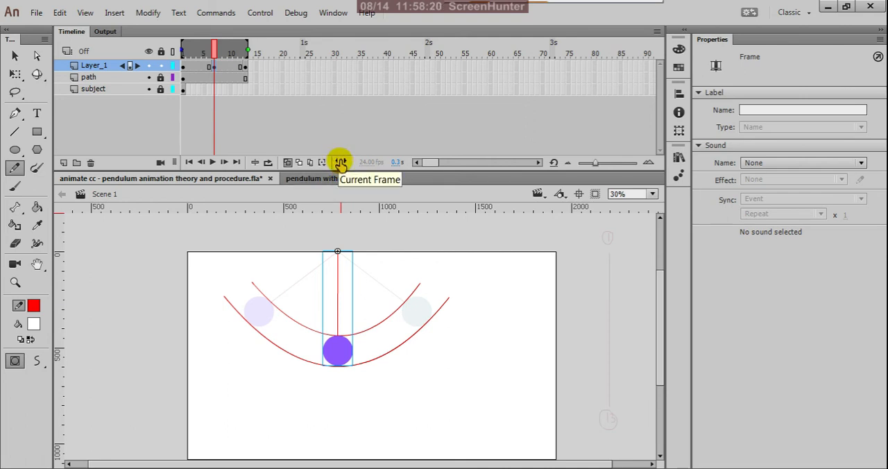
key("ctrl+minus")
key("ctrl+minus")
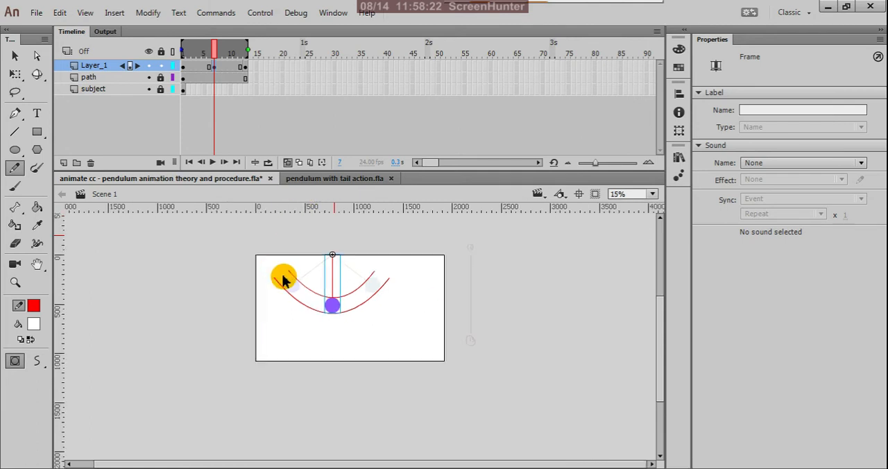
key("ctrl+minus")
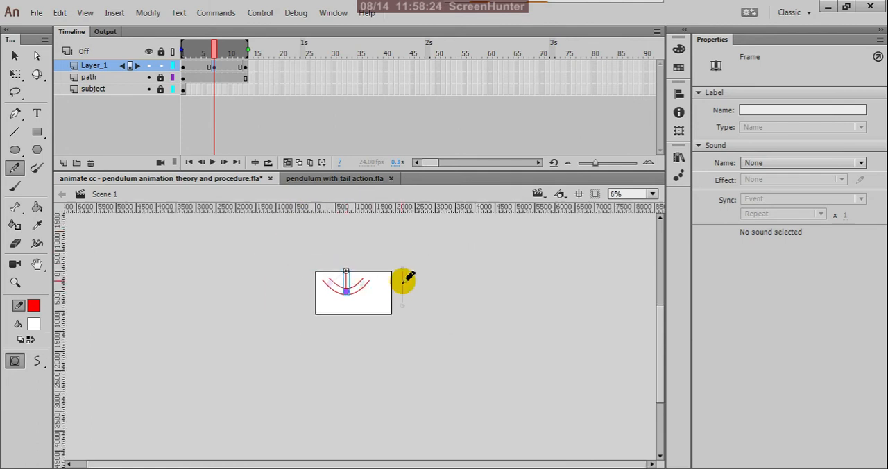
key("ctrl+equal")
key("ctrl+equal")
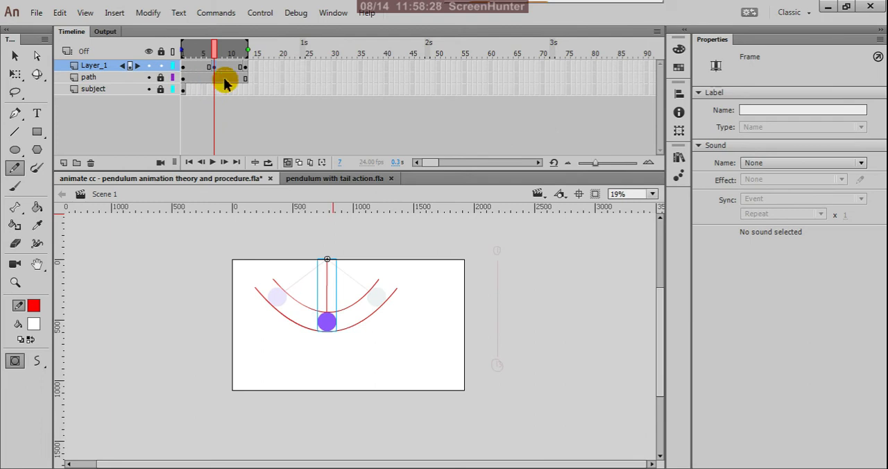
left_click(185, 70)
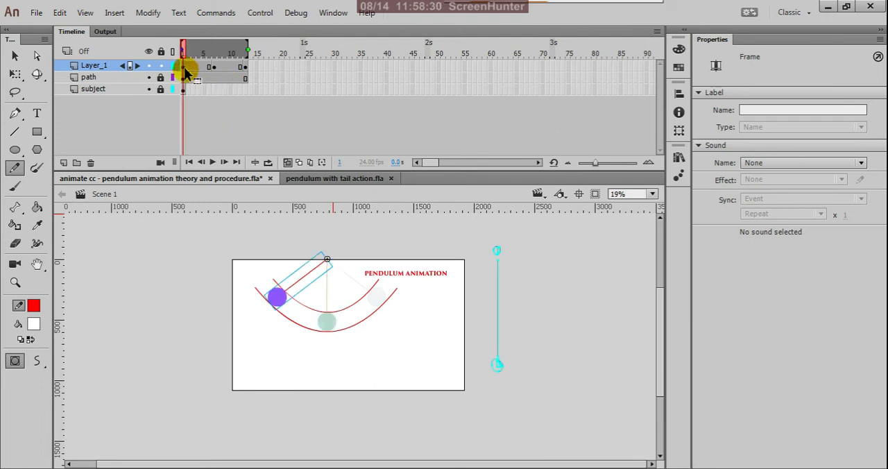
Step: Cut the vertical timing line with its circled 1 and 13 from frame 1 of Layer_1 and rename the layer as poses
left_click(244, 70)
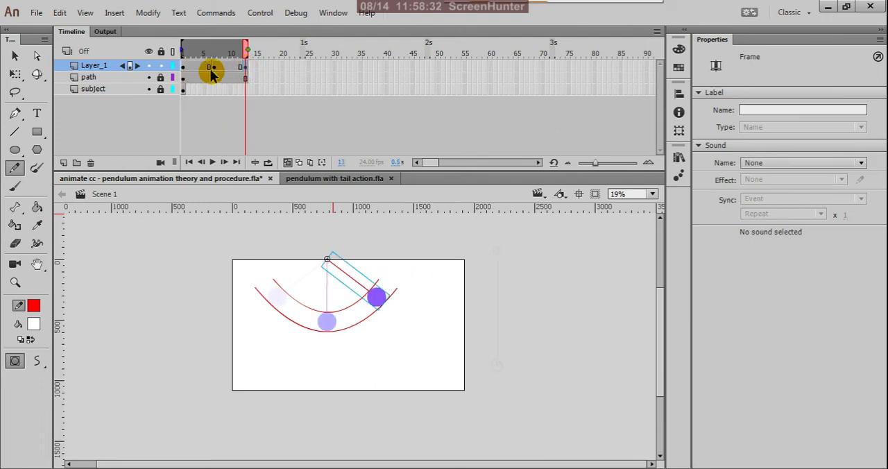
left_click(186, 71)
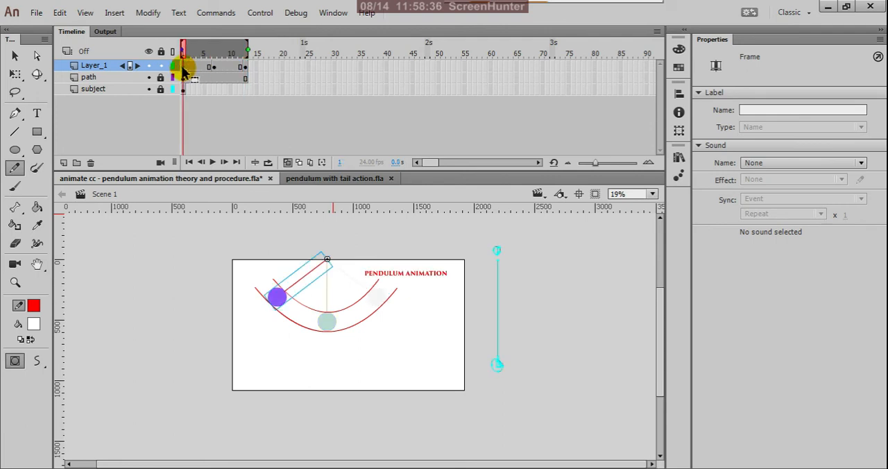
left_click(15, 57)
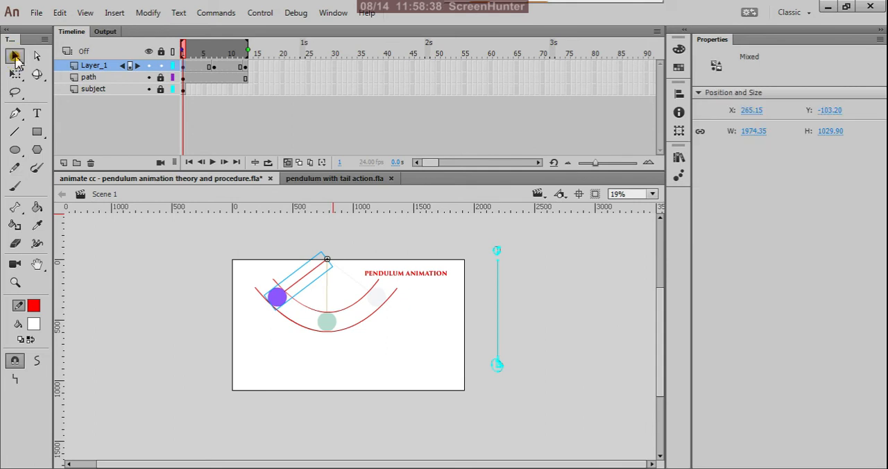
left_click_drag(480, 236, 541, 390)
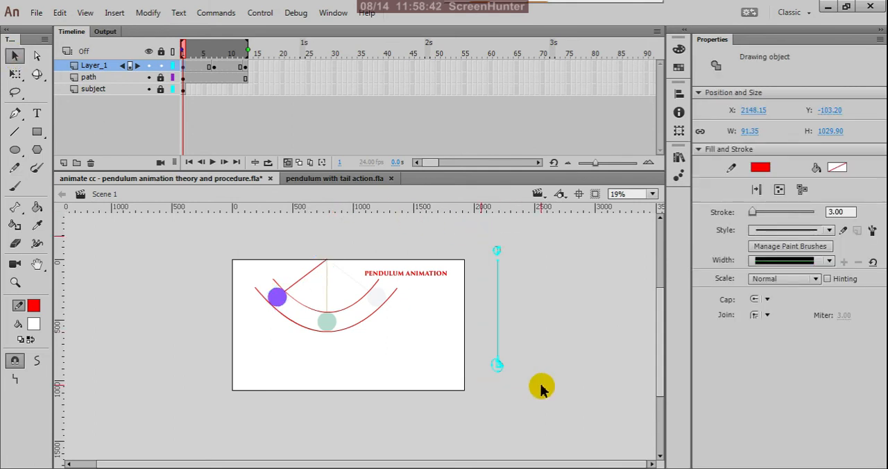
left_click(542, 391)
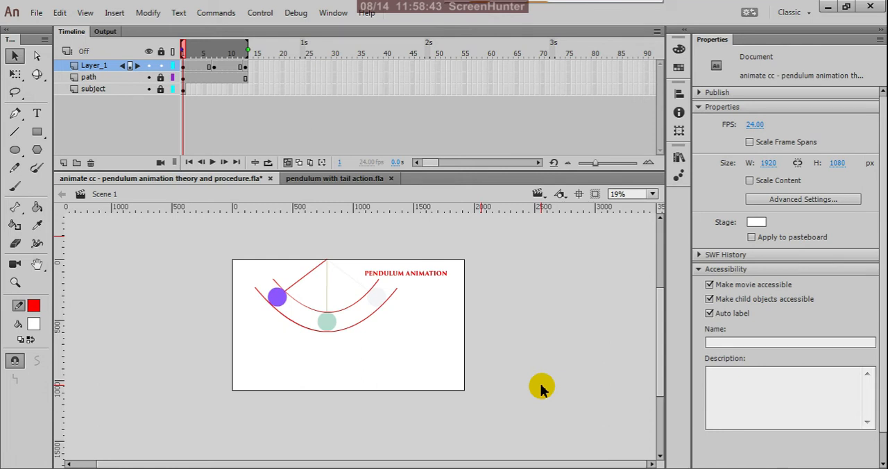
double_click(97, 66)
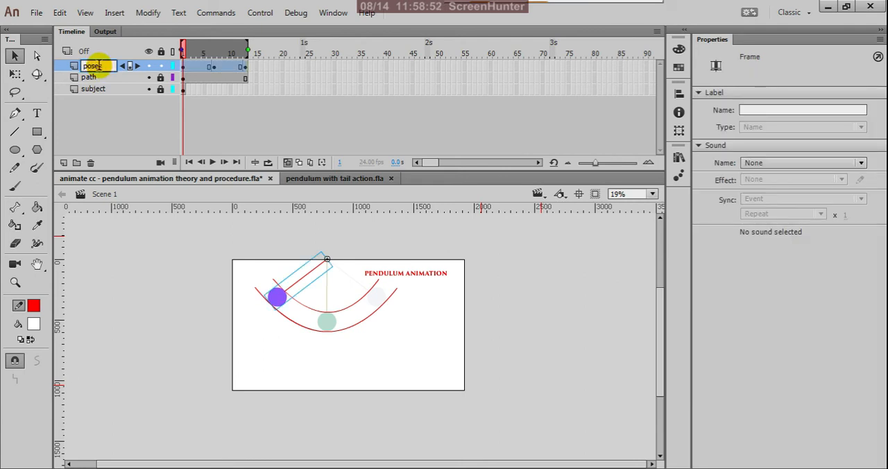
left_click(112, 153)
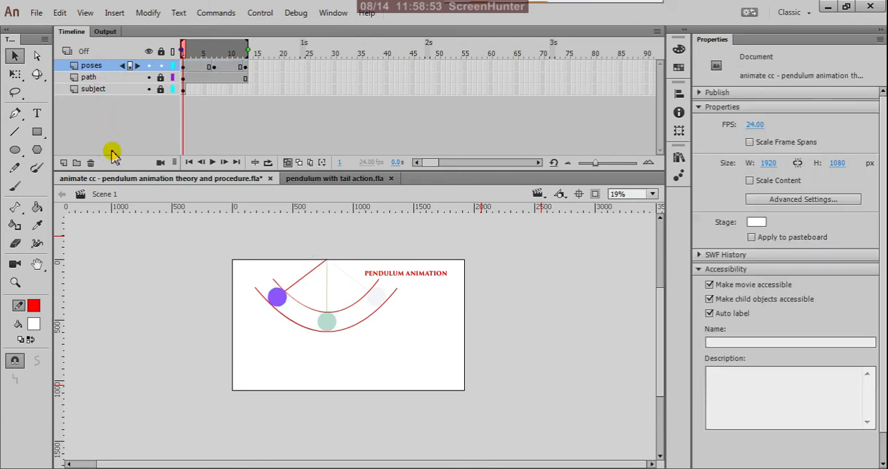
Step: Add a new layer directly above the path layer and paste the cut timing chart in place on its frame 1
left_click(104, 78)
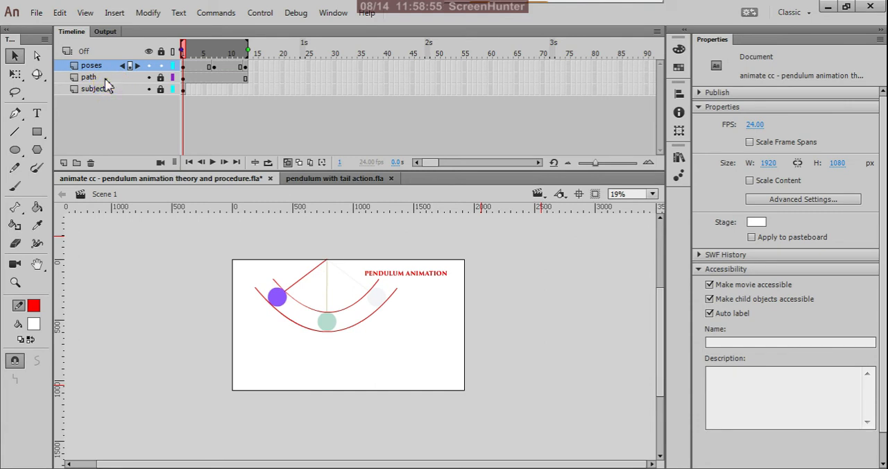
left_click(63, 162)
left_click(183, 80)
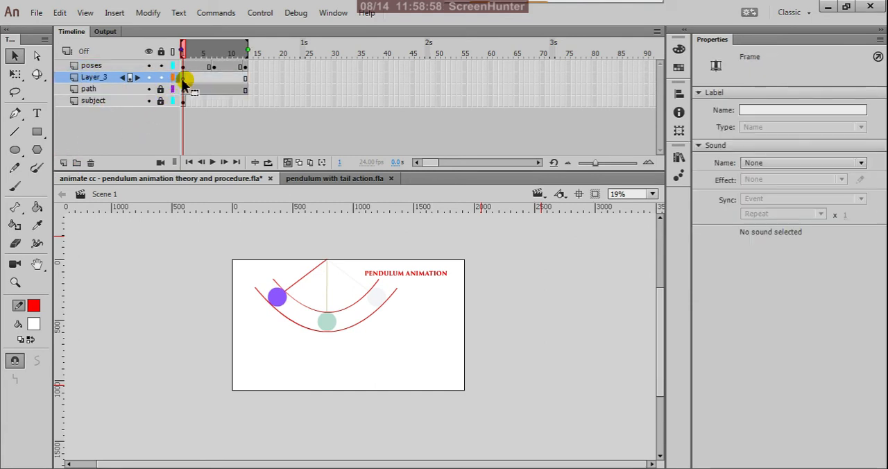
key("ctrl+shift+v")
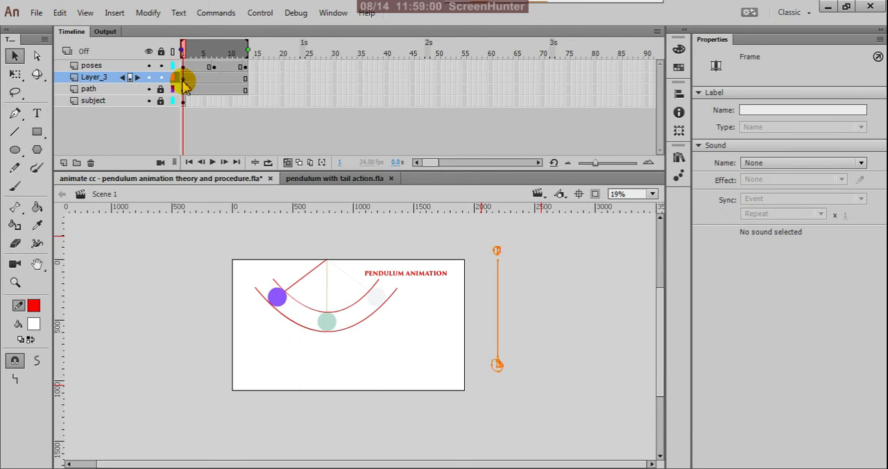
Step: Rename the new layer holding the timing chart as ladder
double_click(104, 79)
type("ladder")
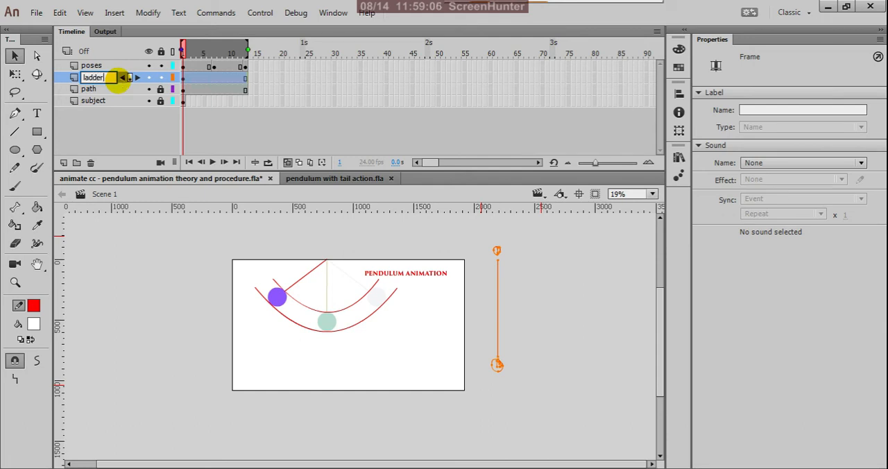
left_click(115, 145)
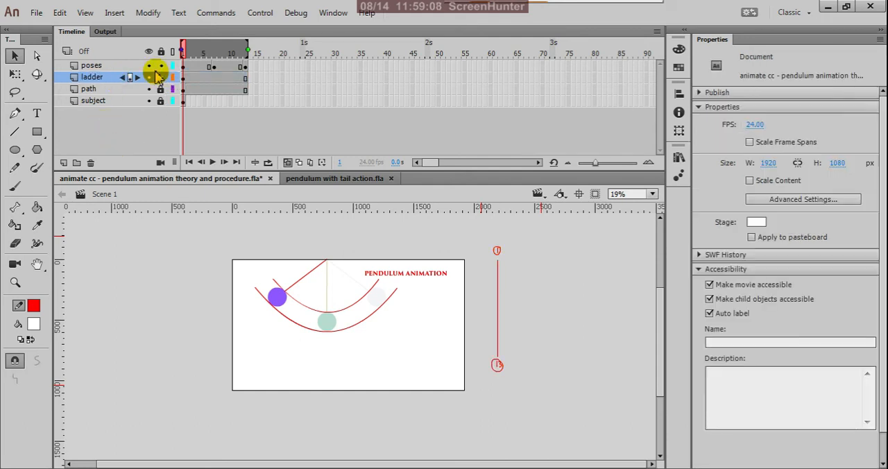
Step: Lock the poses layer and turn off onion skinning
left_click(186, 80)
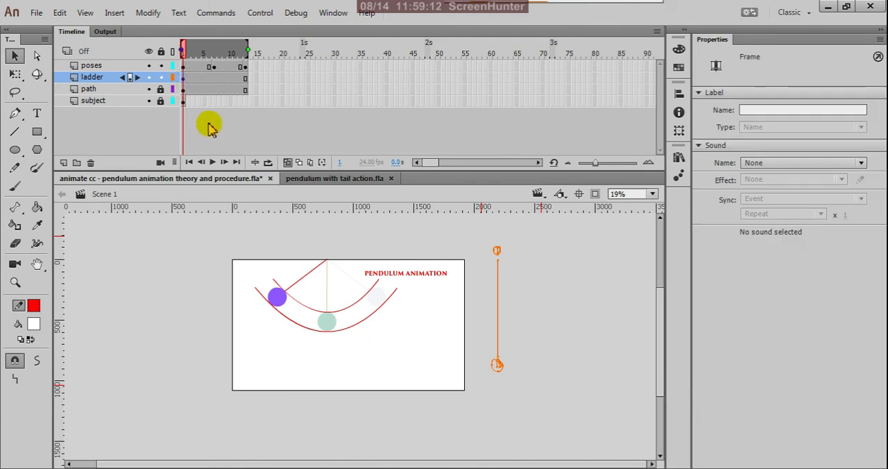
left_click(161, 66)
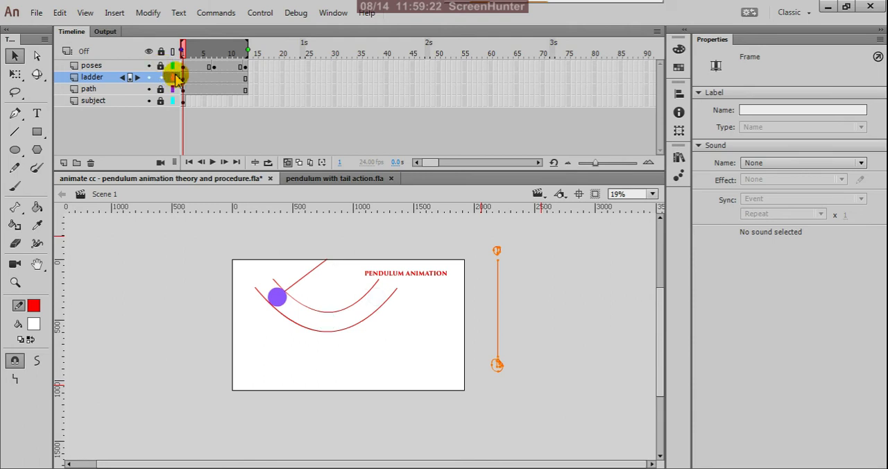
left_click(510, 250)
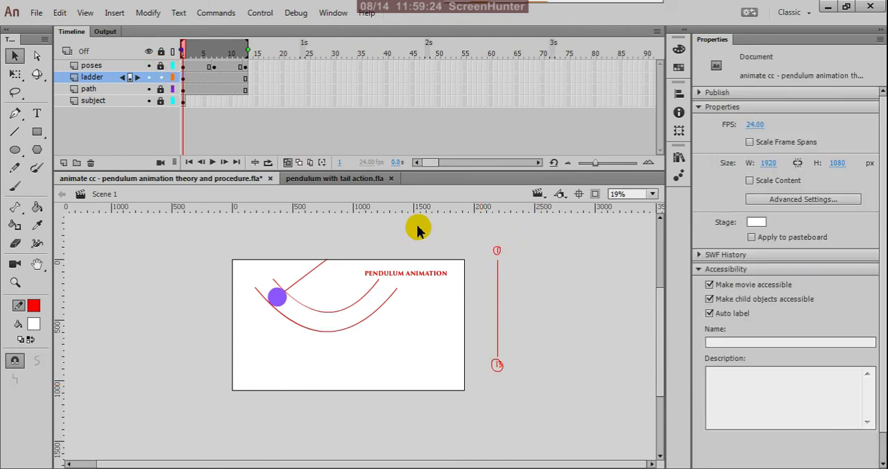
left_click(289, 163)
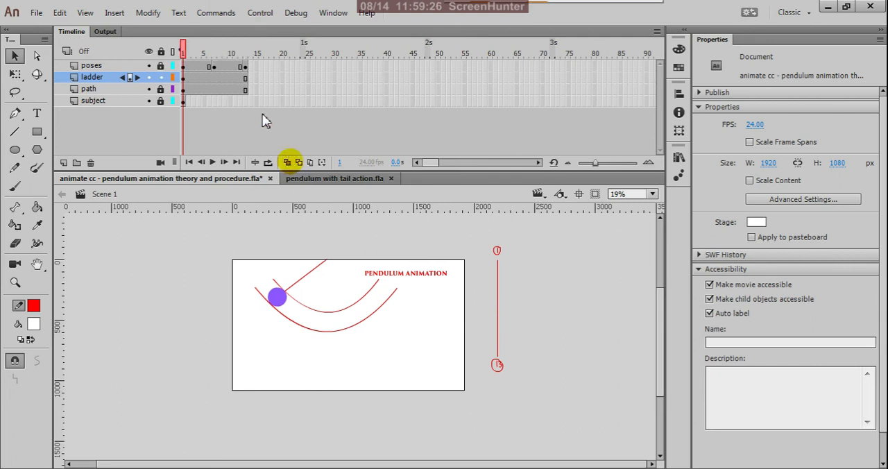
Step: Examine the pendulum's poses at frames 7, 13 and 1 against the timing chart, ending on frame 1 of the ladder layer
left_click(215, 67)
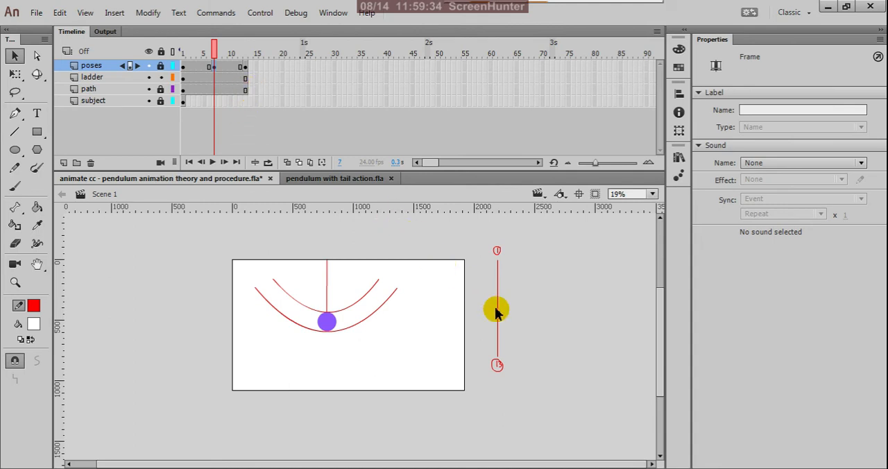
scroll(498, 310, "up", 2)
scroll(408, 292, "down", 1)
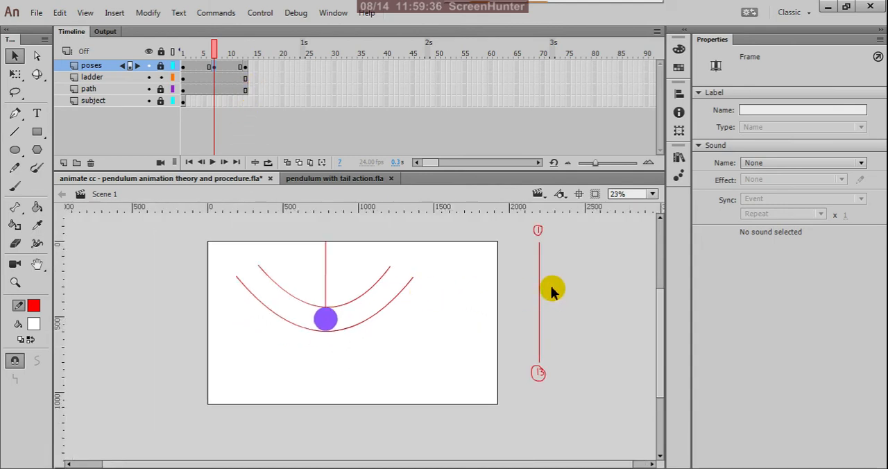
left_click(245, 81)
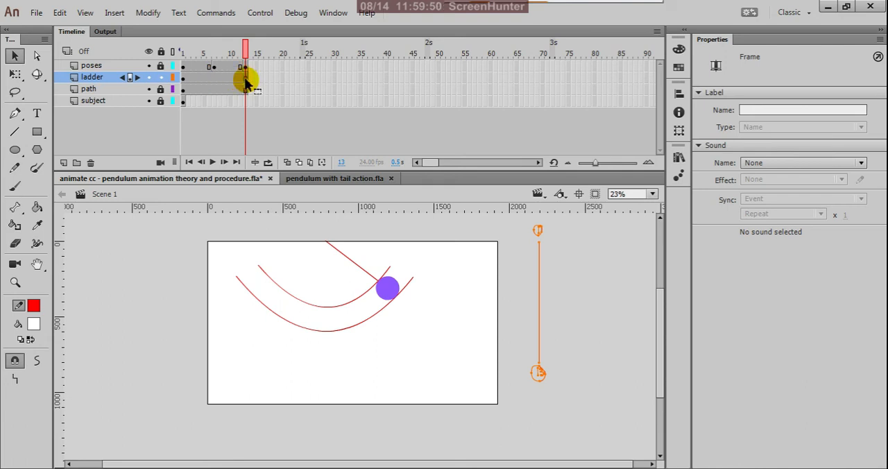
left_click(215, 81)
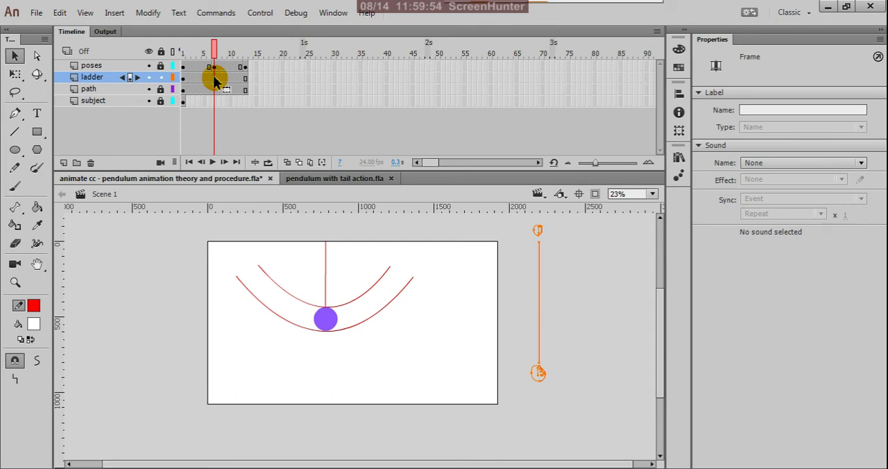
left_click(185, 78)
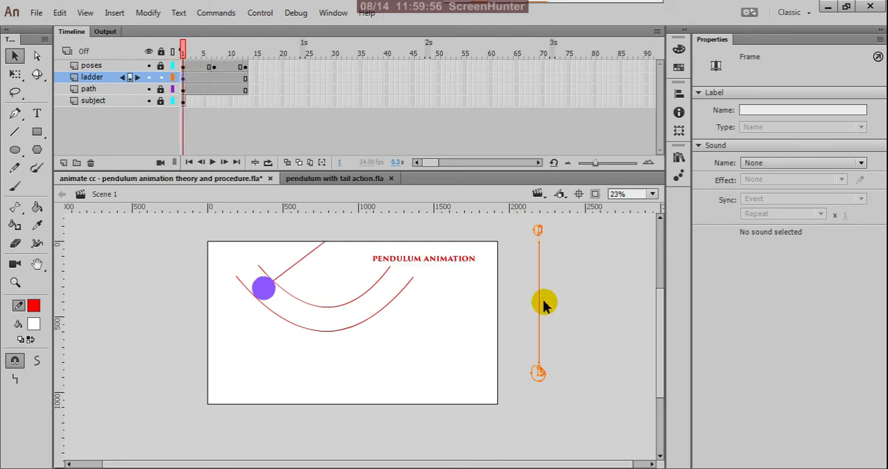
Step: Insert keyframes at frames 13 and 7 of the ladder layer
scroll(545, 305, "up", 2)
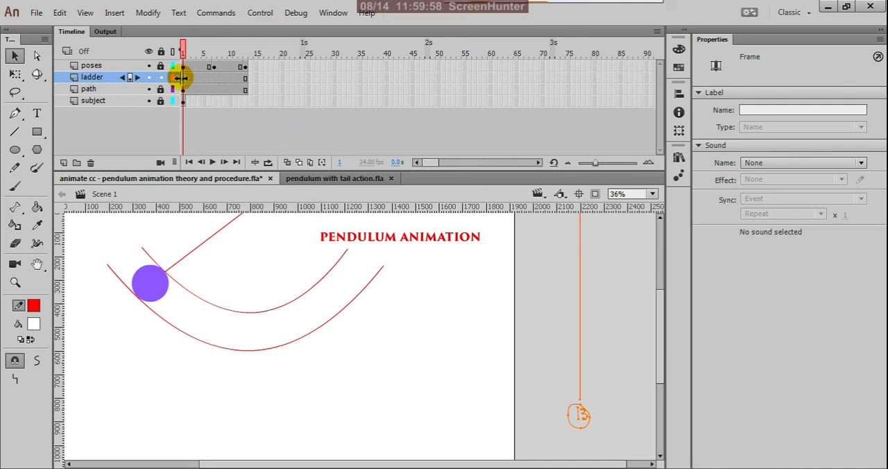
left_click(246, 80)
right_click(247, 81)
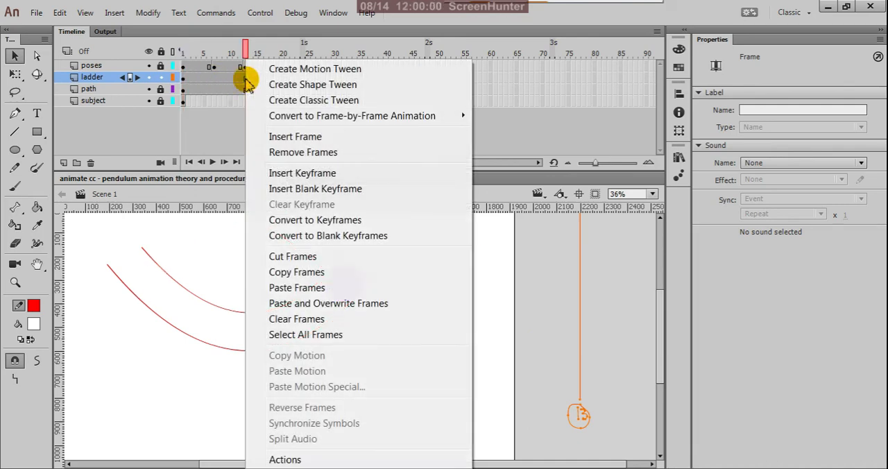
left_click(274, 172)
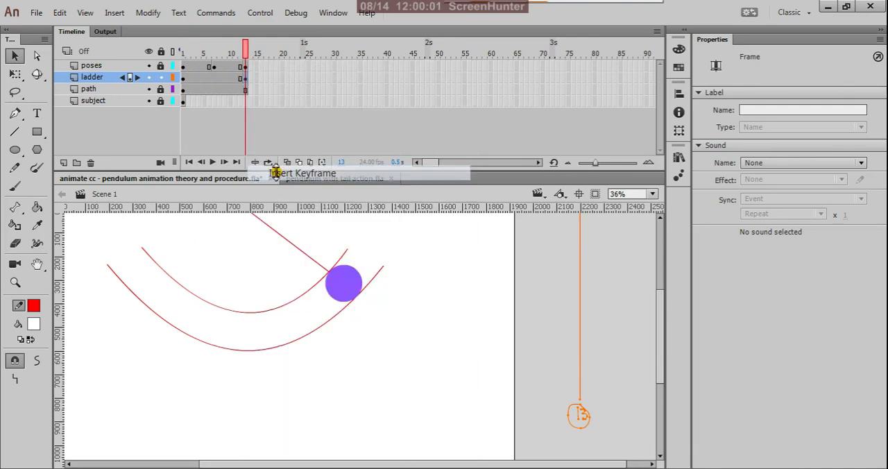
left_click(213, 78)
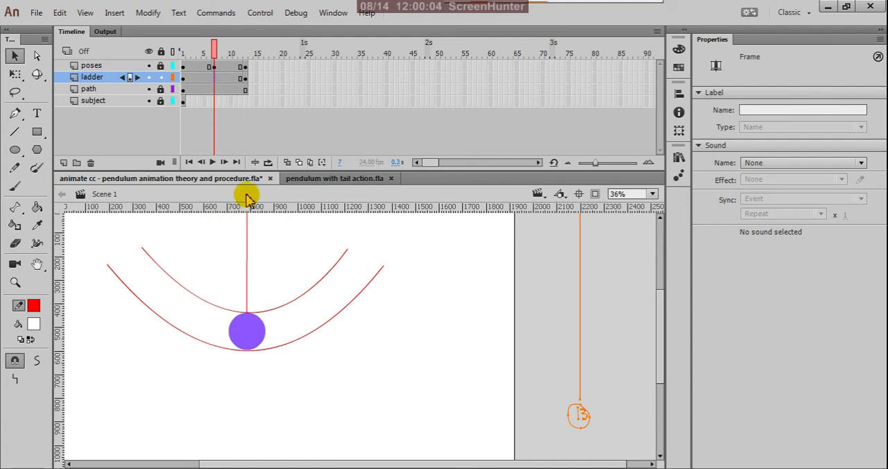
right_click(215, 80)
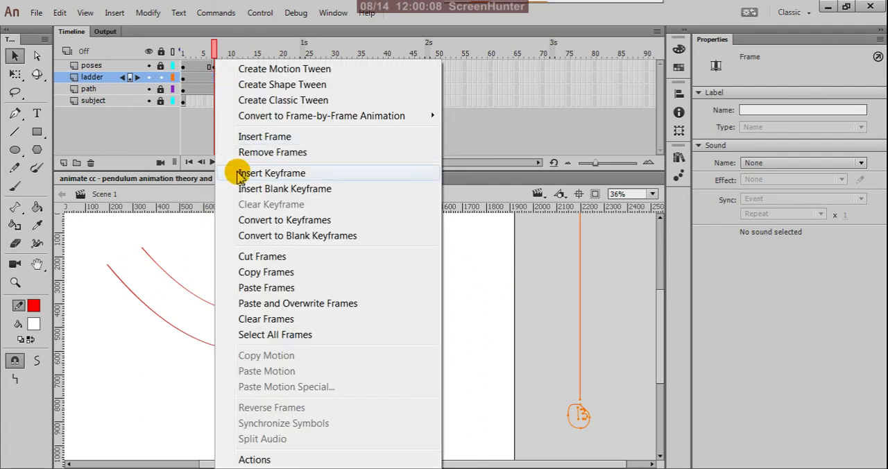
left_click(241, 173)
left_click_drag(214, 78, 215, 84)
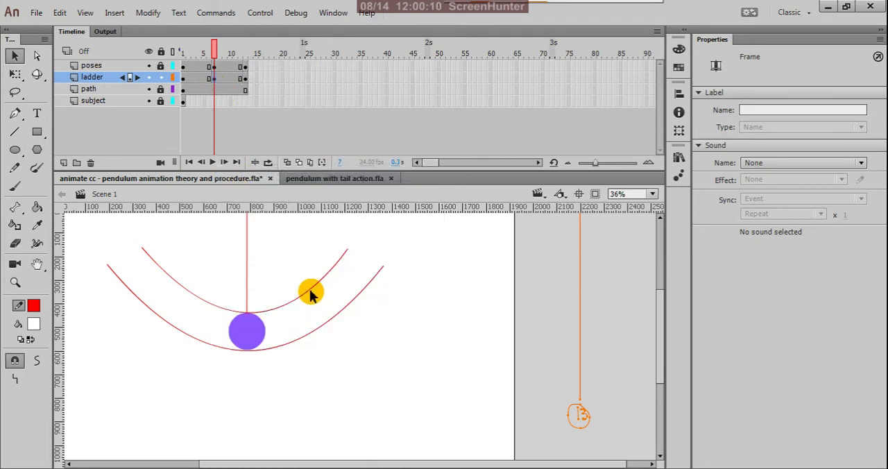
Step: Draw a horizontal line about 653 px long across the middle of the vertical timing line at frame 7 with the Line tool
scroll(333, 299, "down", 2)
scroll(479, 291, "up", 1)
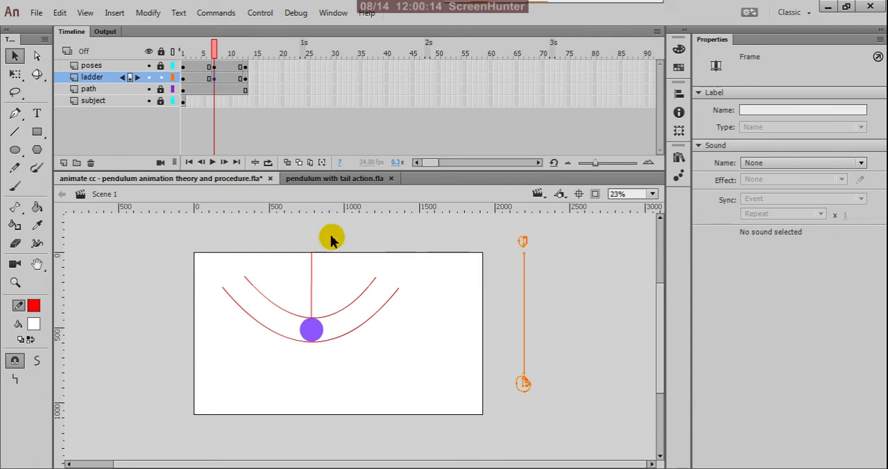
left_click(14, 132)
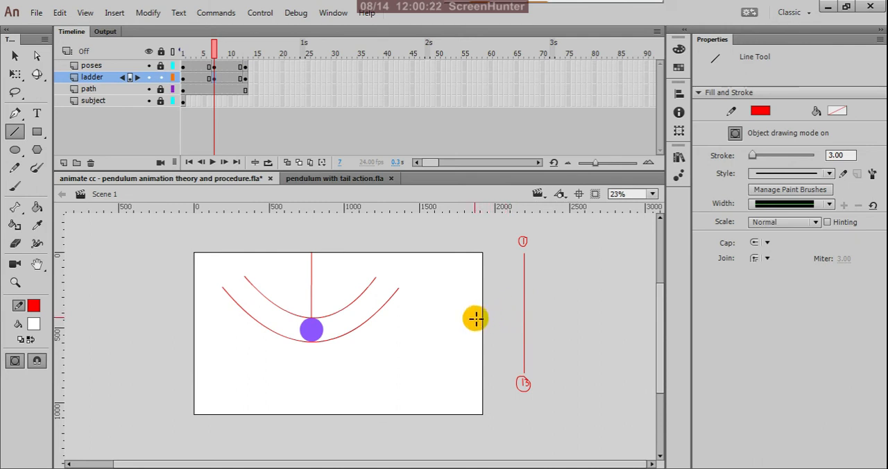
left_click_drag(475, 317, 583, 320)
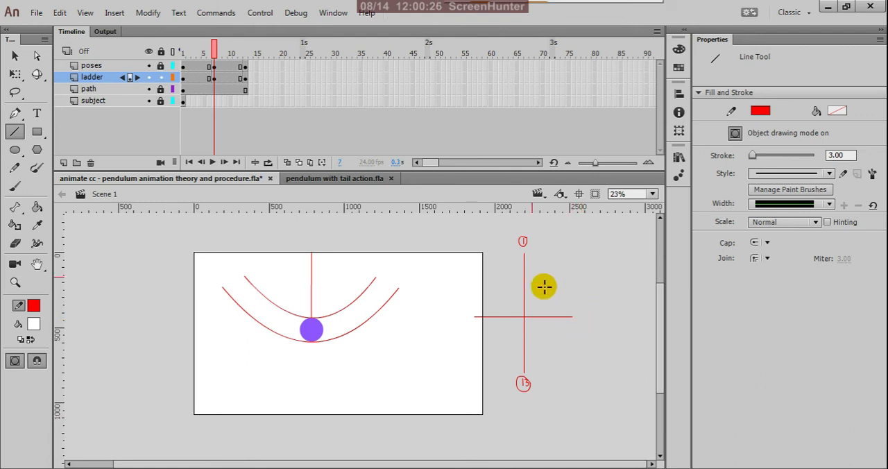
Step: Select the horizontal line and nudge it slightly upward to the midpoint of the vertical timing line, then deselect it
left_click(15, 55)
left_click(555, 319)
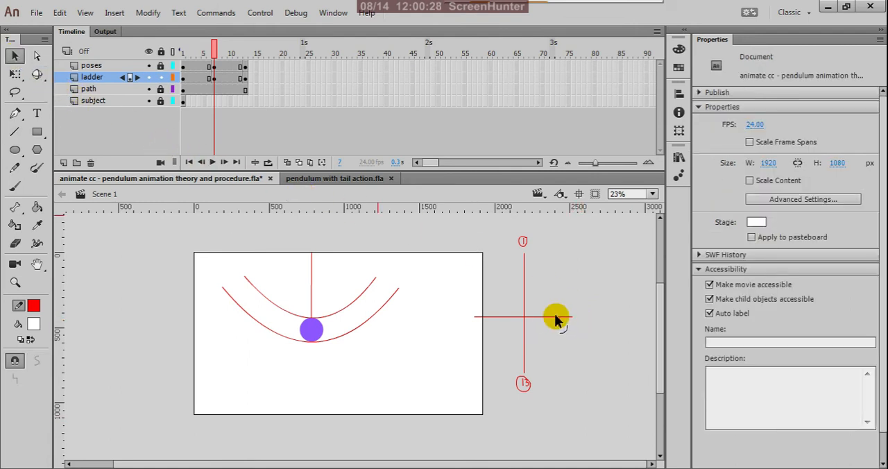
left_click(556, 317)
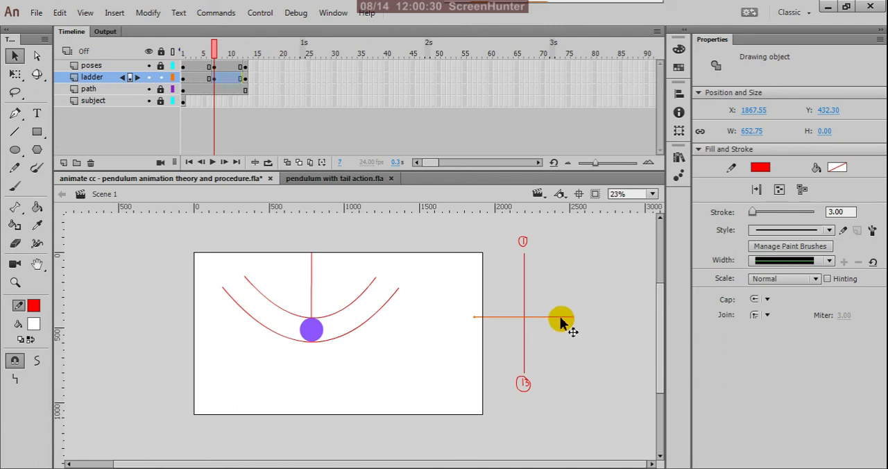
left_click(569, 340)
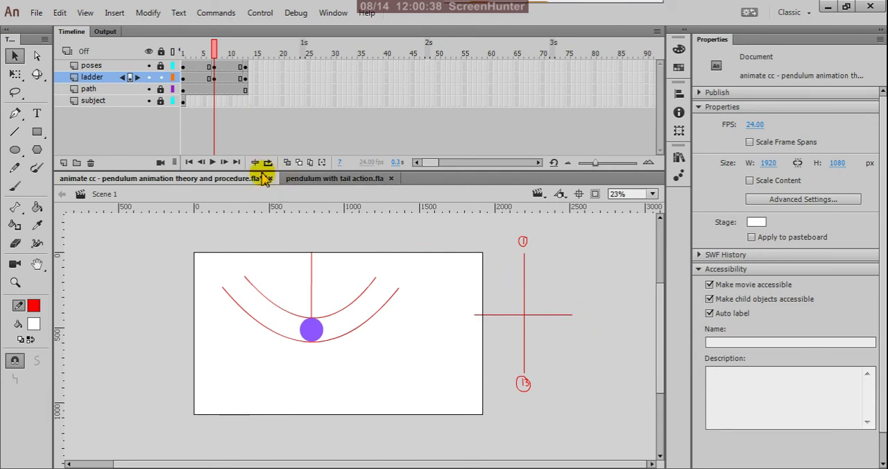
Step: Handwrite a 7 in parentheses at the right end of the horizontal chart line on ladder frame 7 with the Pencil tool
left_click(15, 167)
scroll(604, 313, "up", 3)
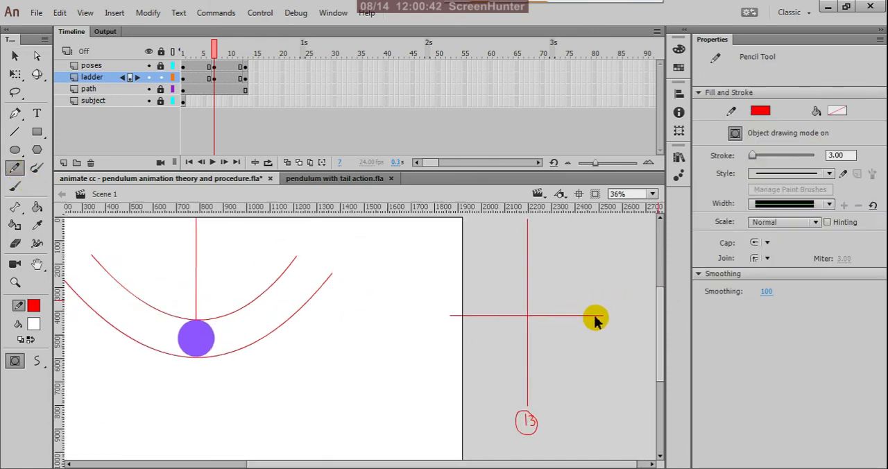
scroll(569, 311, "down", 3)
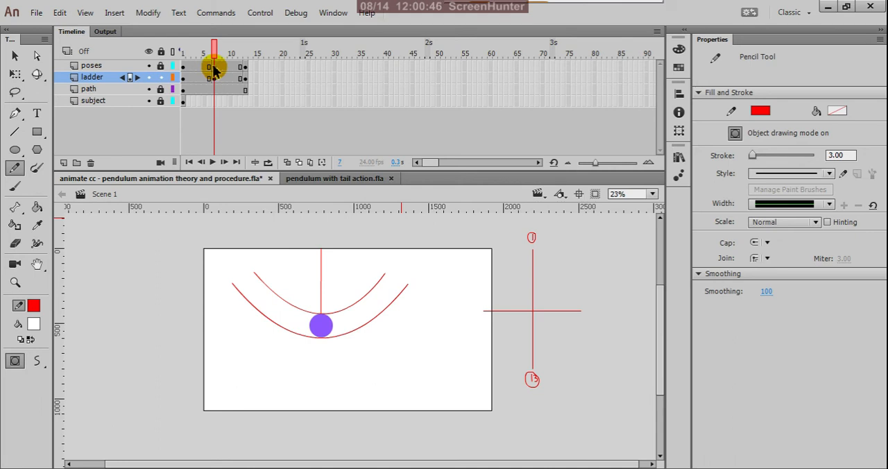
scroll(597, 311, "up", 1)
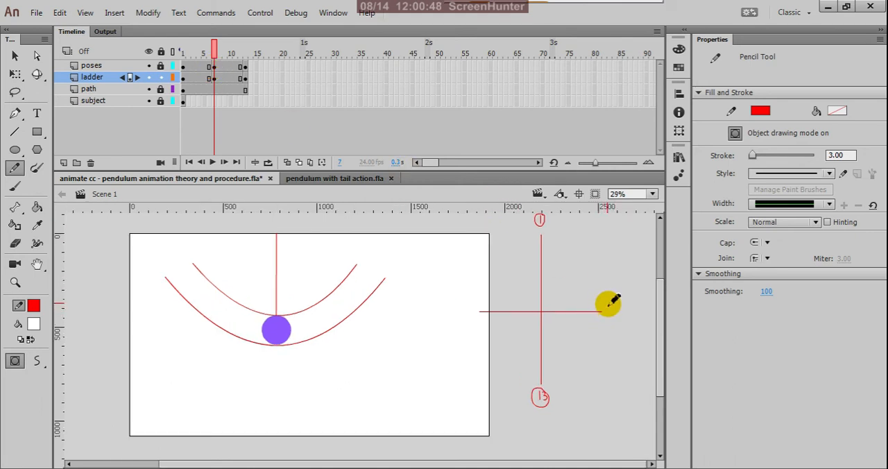
mouse_move(608, 303)
left_mouse_down()
mouse_move(618, 305)
mouse_move(614, 320)
left_mouse_up()
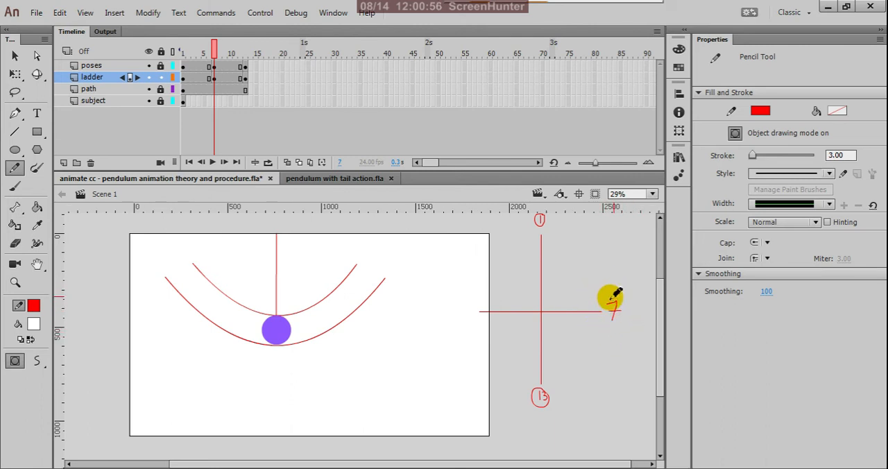
mouse_move(608, 302)
left_mouse_down()
mouse_move(615, 328)
mouse_move(617, 302)
mouse_move(627, 326)
left_mouse_up()
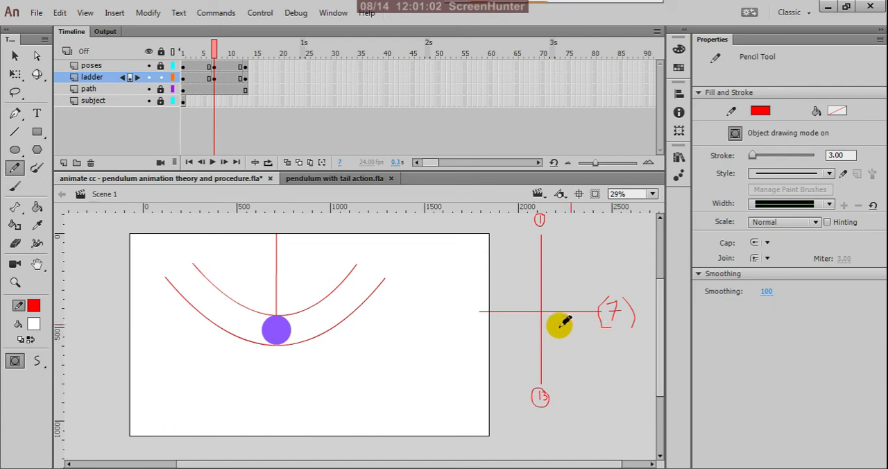
scroll(505, 307, "down", 3)
scroll(557, 315, "up", 2)
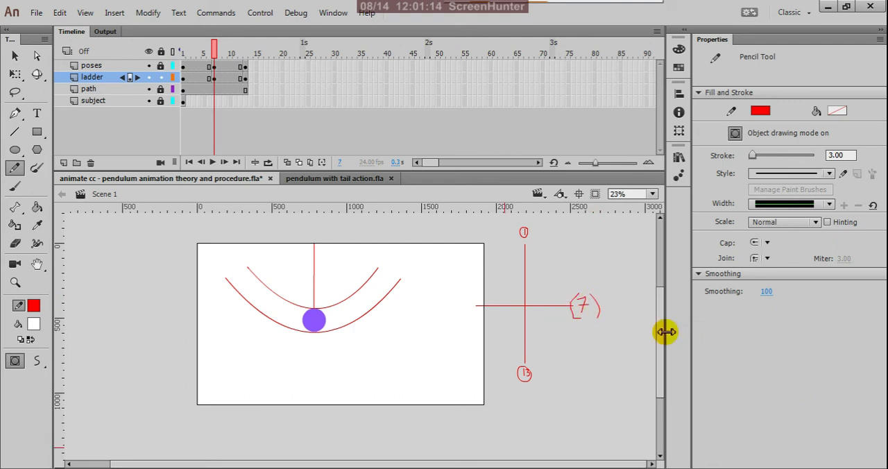
Step: Add the static text "KEY POSE" beside the circled 1 on frame 1 of the ladder layer
left_click(37, 115)
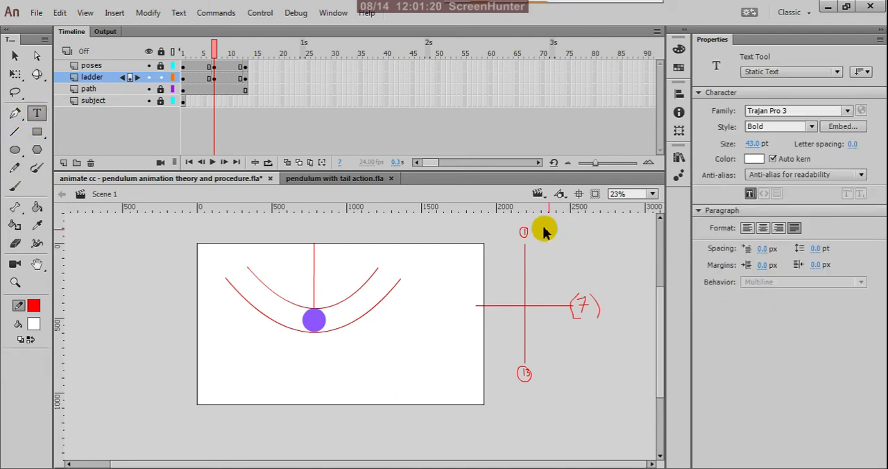
left_click(184, 79)
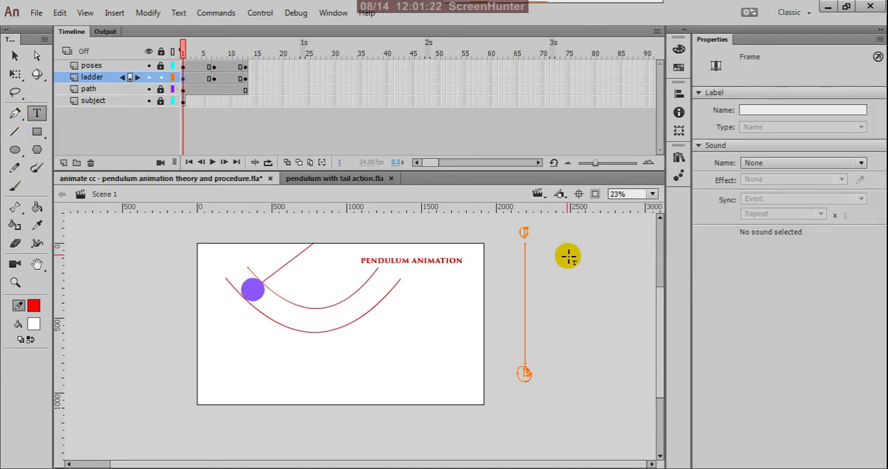
left_click(546, 235)
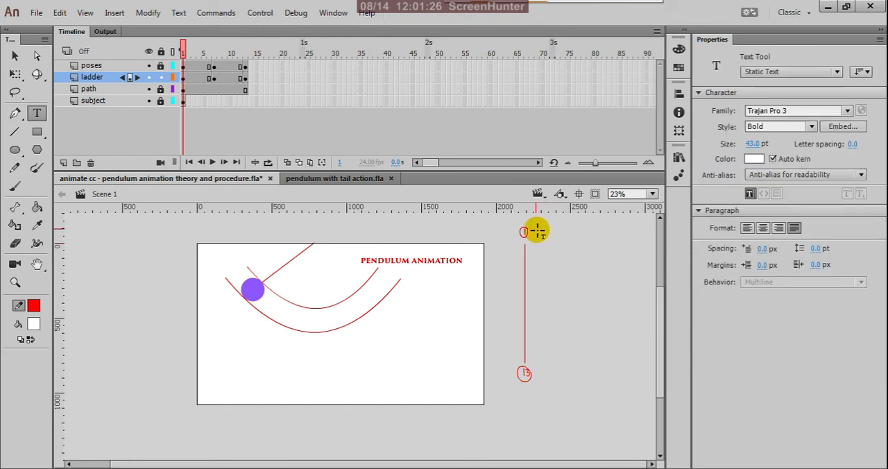
left_click(538, 232)
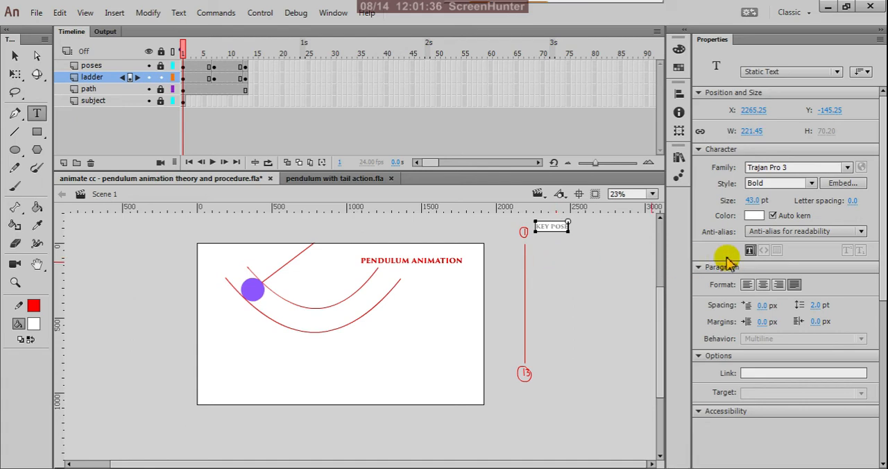
left_click(17, 57)
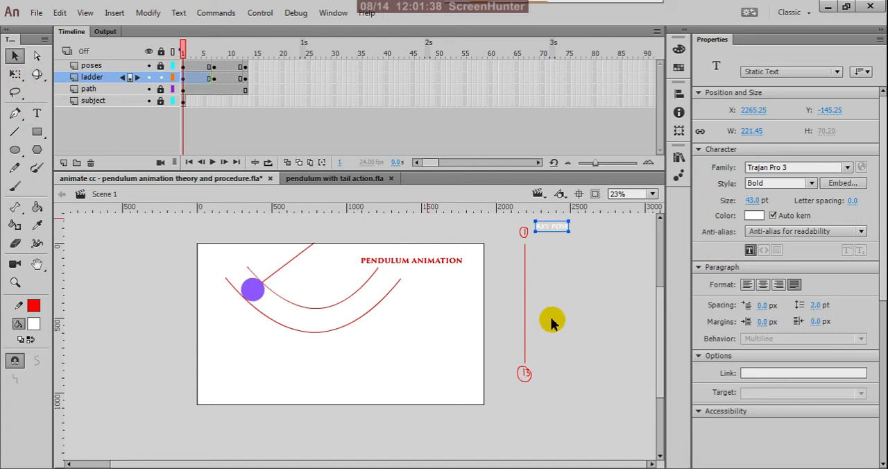
left_click(579, 290)
Step: Set the fill color of the "KEY POSE" label to black, #000000, and deselect it
left_click(561, 229)
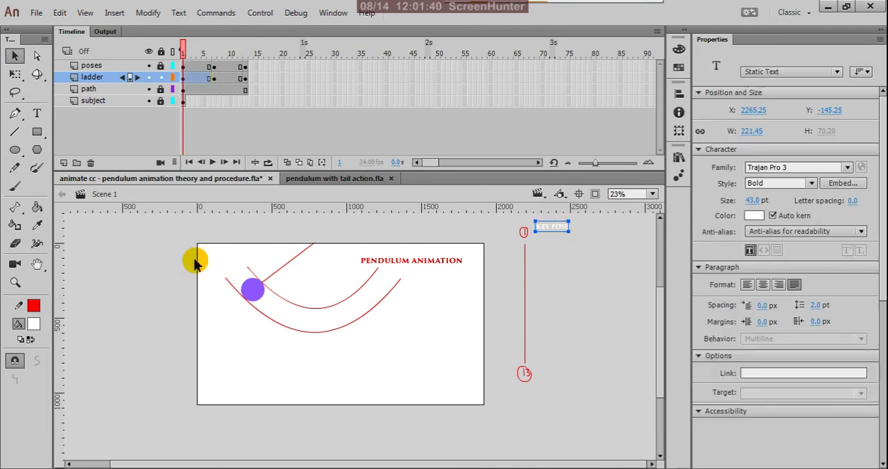
left_click(34, 323)
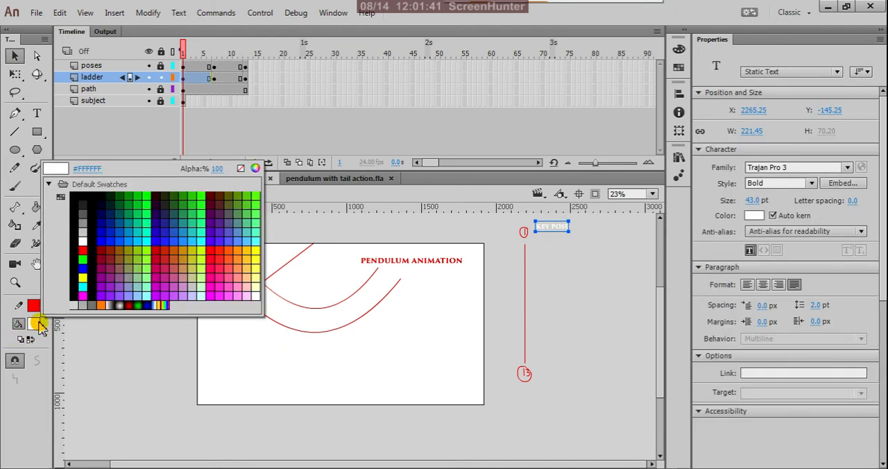
left_click(79, 199)
left_click(113, 259)
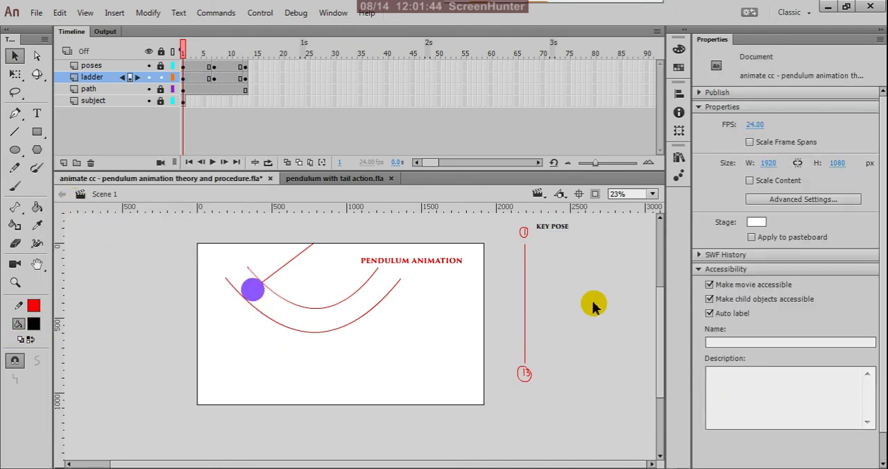
Step: Duplicate the "KEY POSE" label straight down beside the circled 13 on frame 1 of the ladder layer
left_click(558, 229)
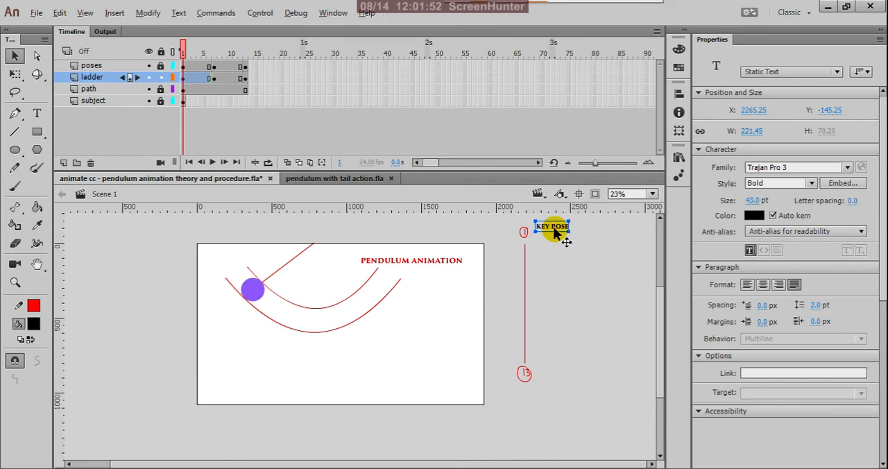
left_click_drag(556, 263, 558, 383)
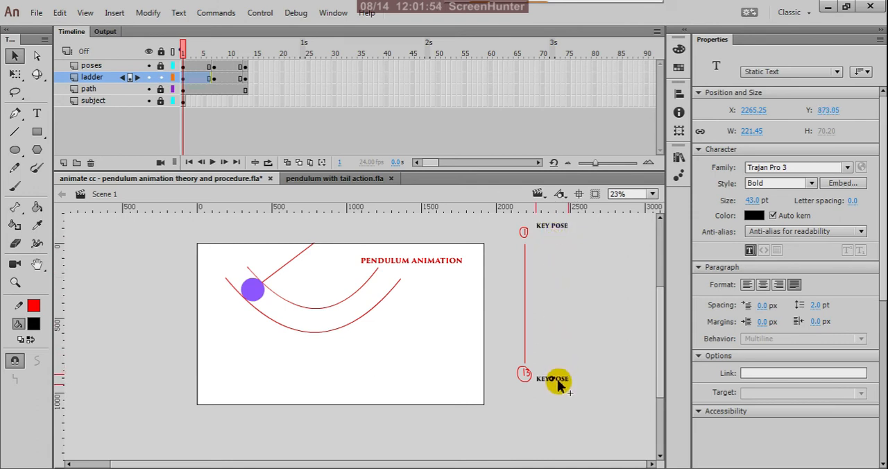
left_click(583, 354)
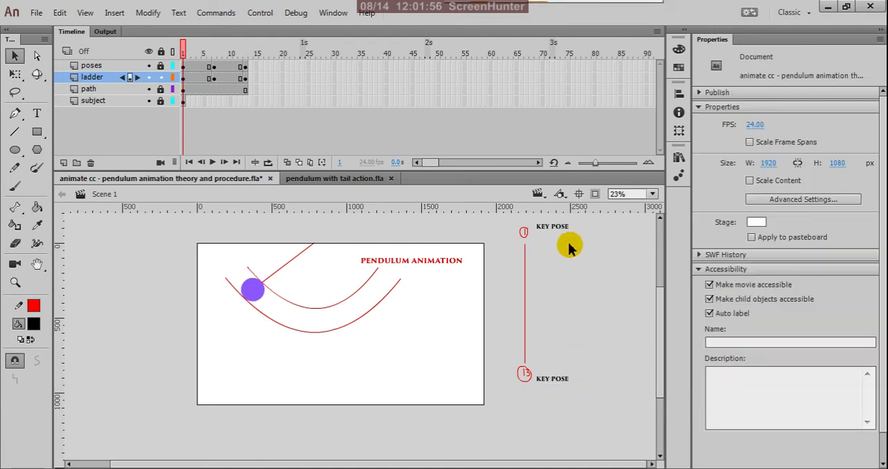
Step: Copy frame 1 of the ladder layer with both "KEY POSE" labels and paste it onto frame 13
left_click(214, 79)
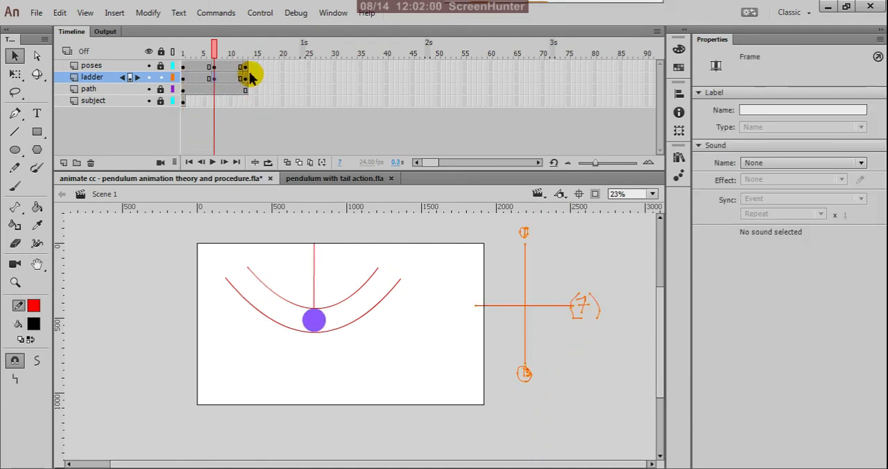
left_click(245, 78)
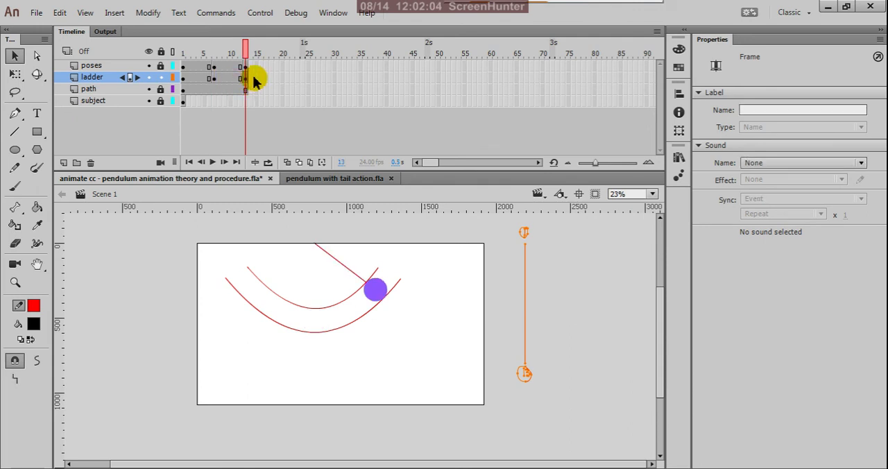
left_click(214, 78)
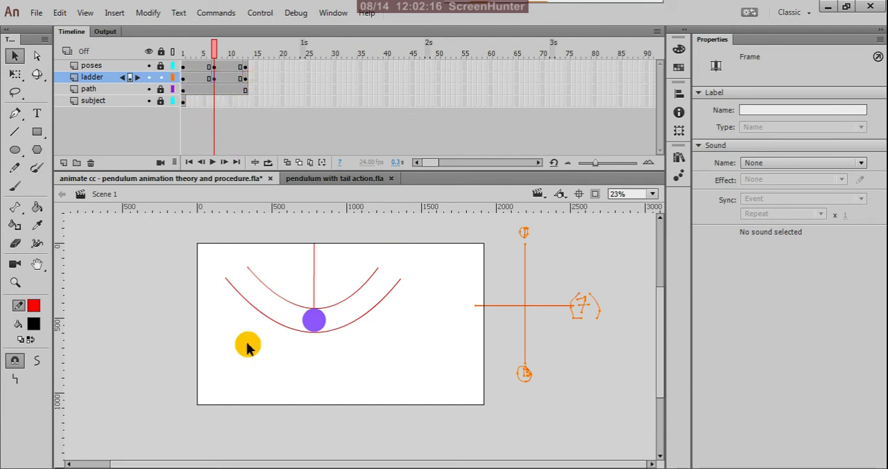
left_click(184, 81)
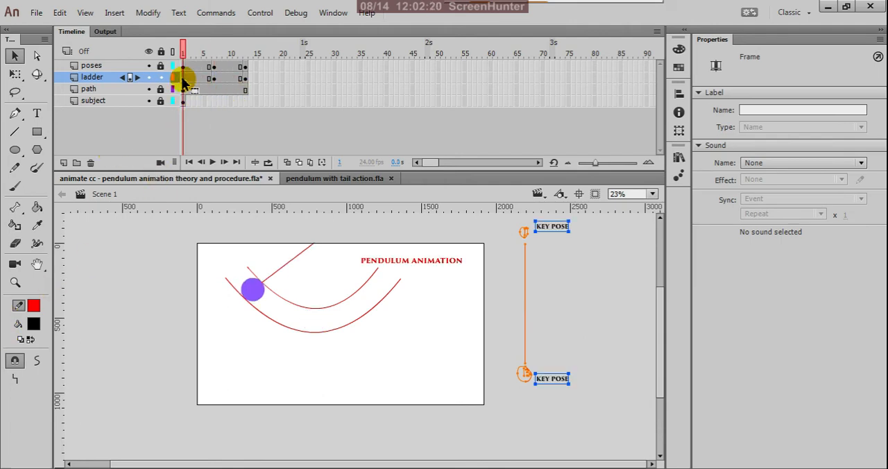
right_click(185, 82)
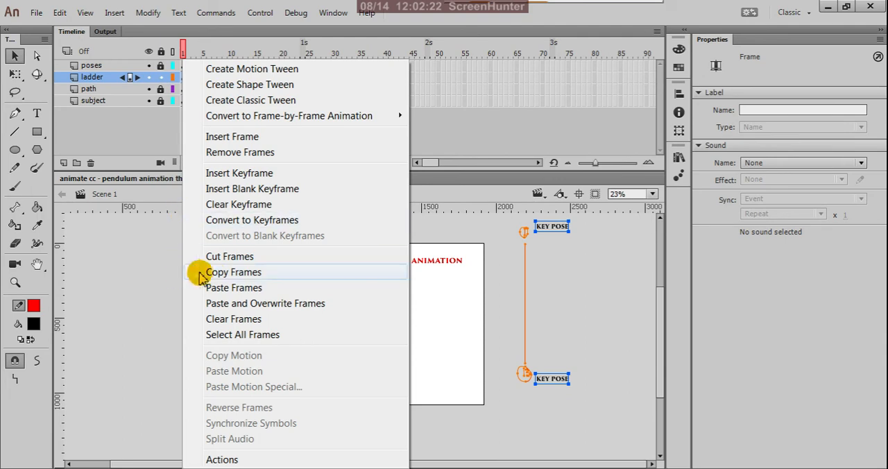
left_click(221, 273)
left_click(245, 77)
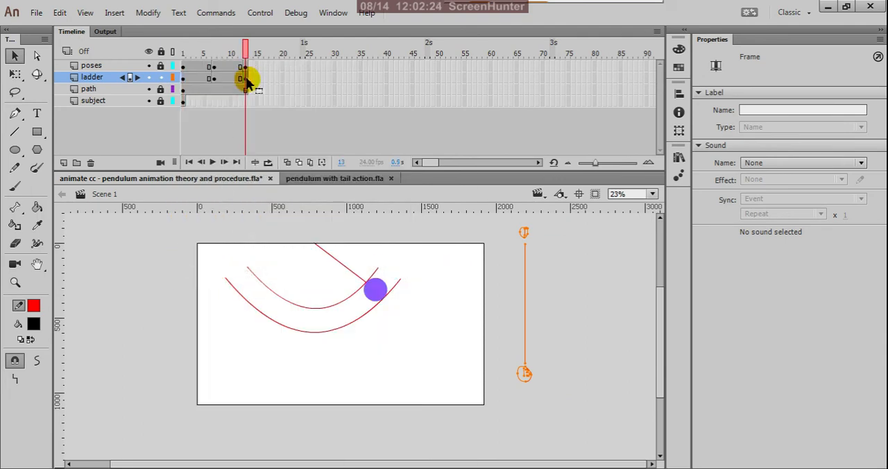
right_click(244, 77)
left_click(271, 287)
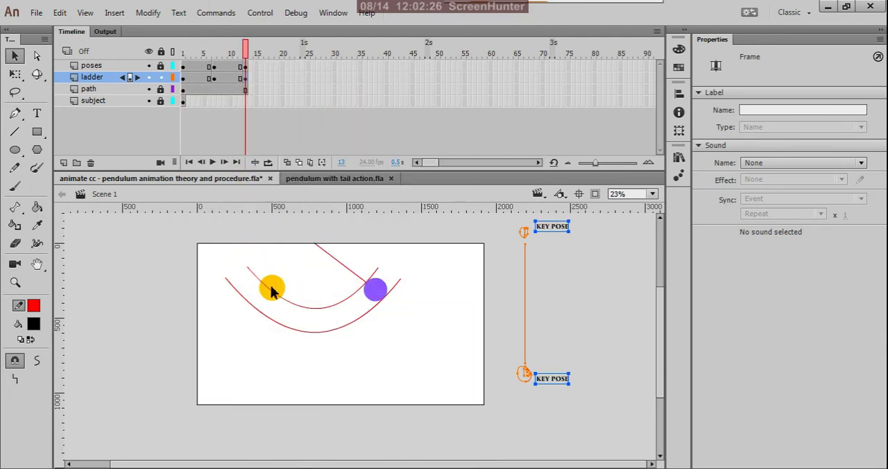
Step: Copy frame 7 of the ladder layer and paste it over frame 1 of the same layer
left_click(213, 78)
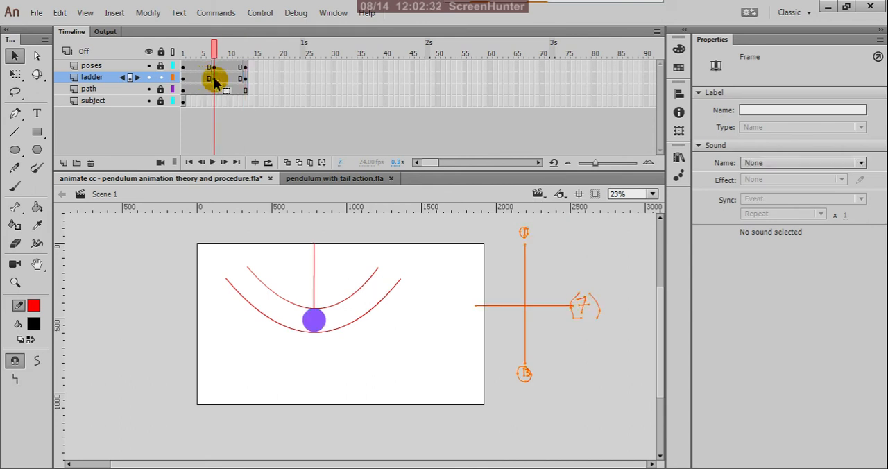
left_click(184, 82)
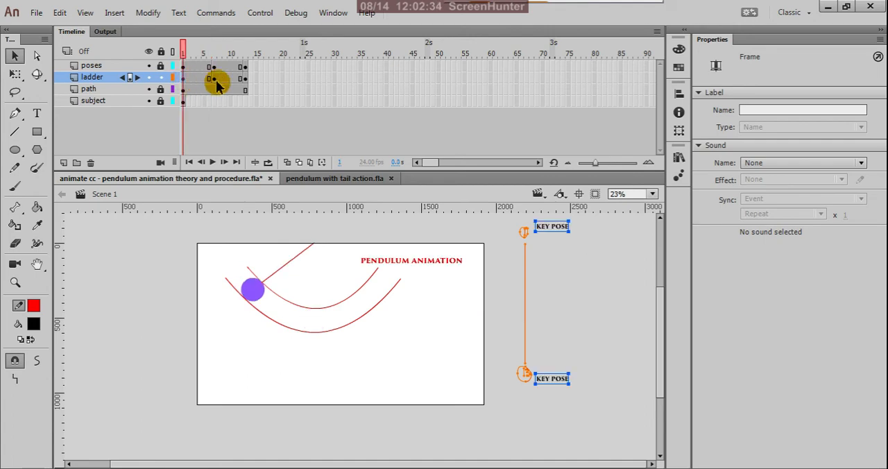
left_click(214, 80)
right_click(214, 80)
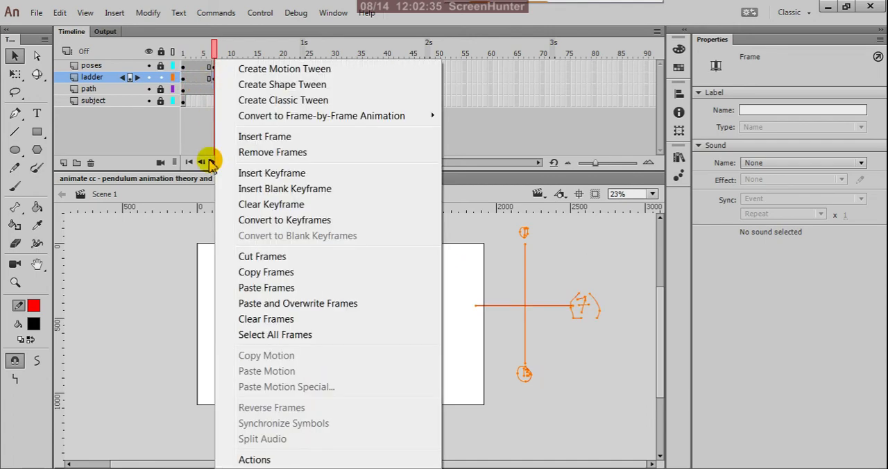
left_click(246, 275)
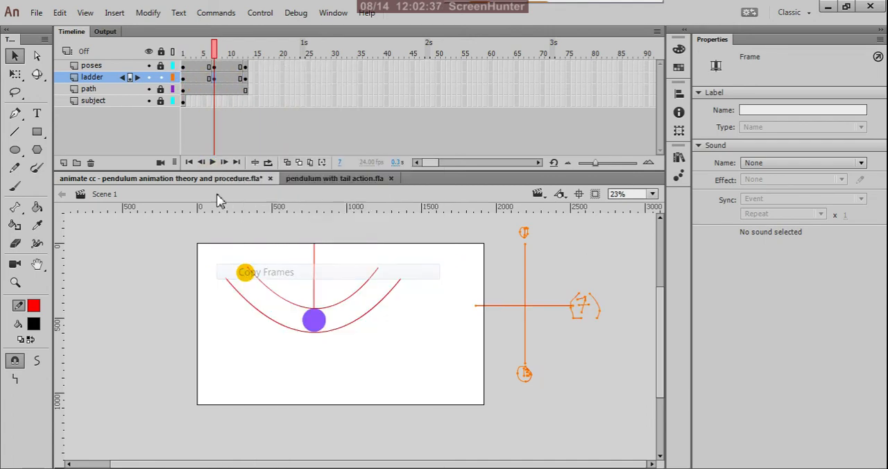
left_click(180, 79)
right_click(182, 78)
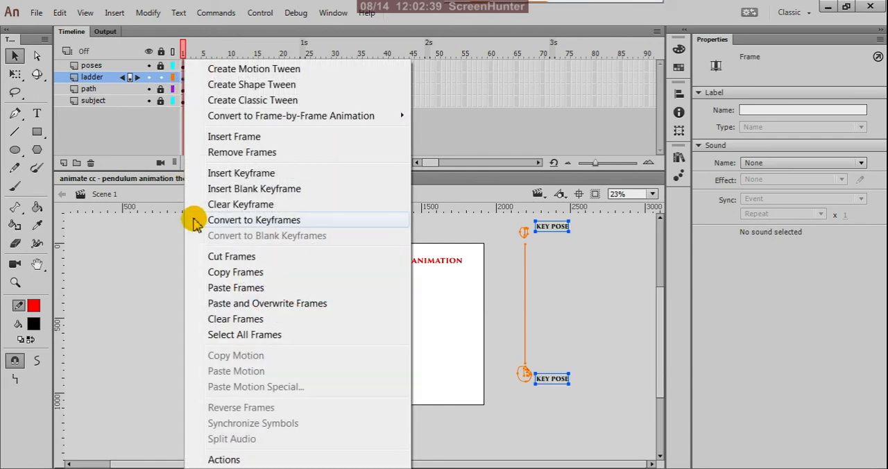
left_click(212, 289)
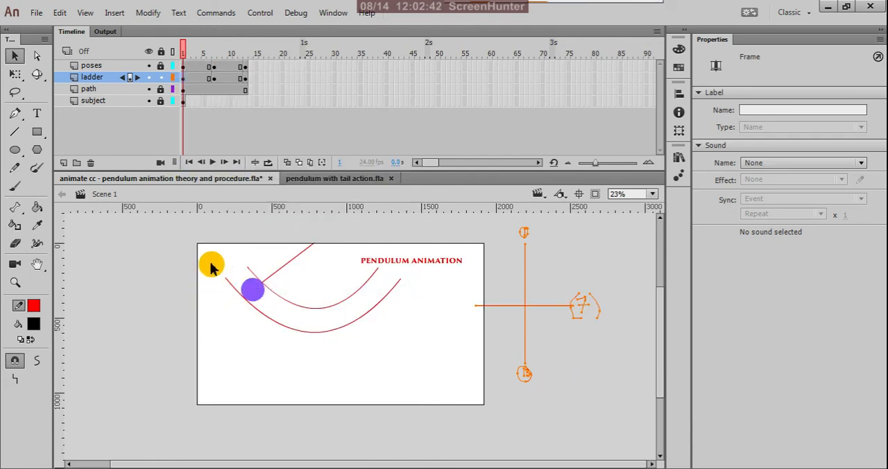
Step: Delete both "KEY POSE" labels from frame 13 of the ladder layer
left_click(244, 81)
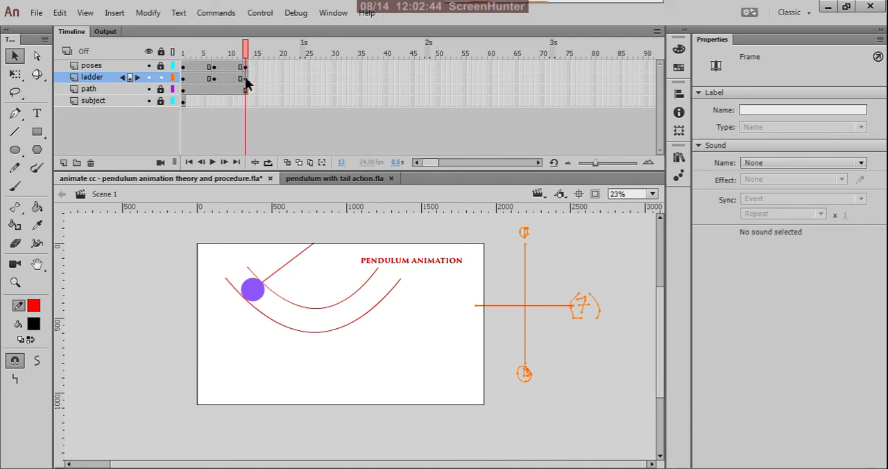
left_click(596, 256)
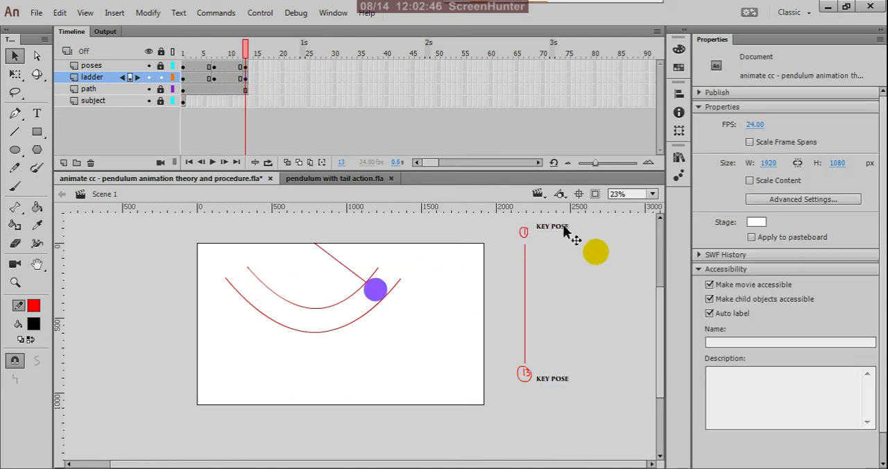
left_click(564, 230)
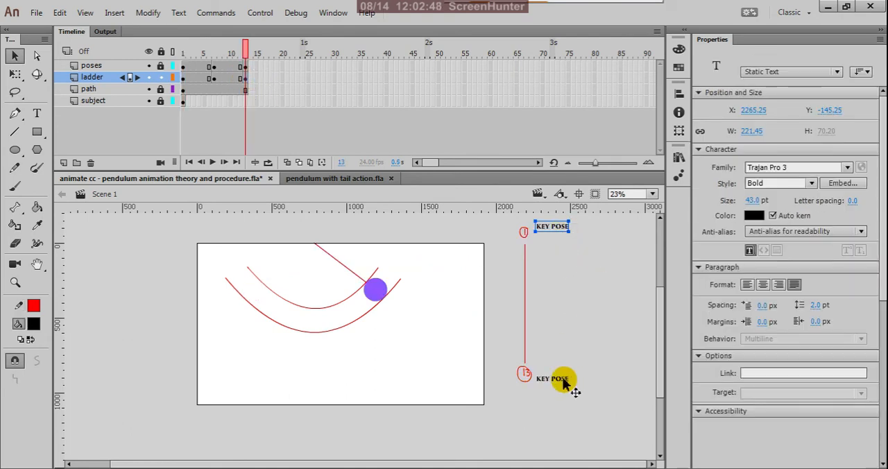
left_click(565, 384, "shift")
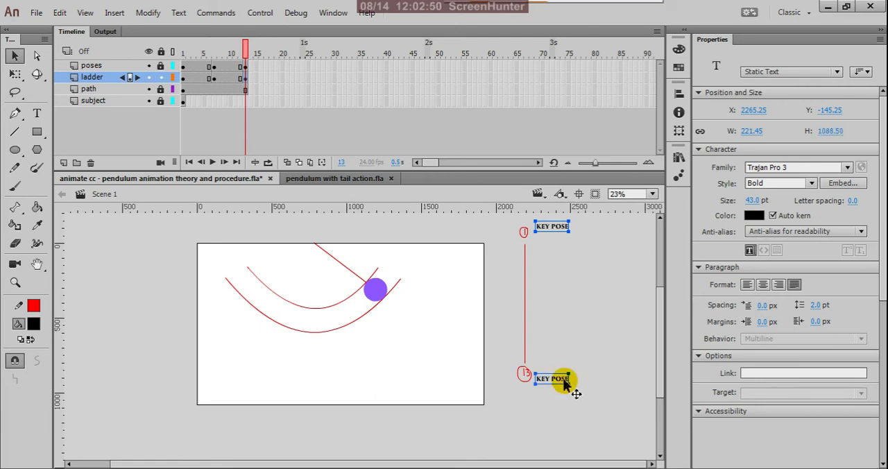
key("Delete")
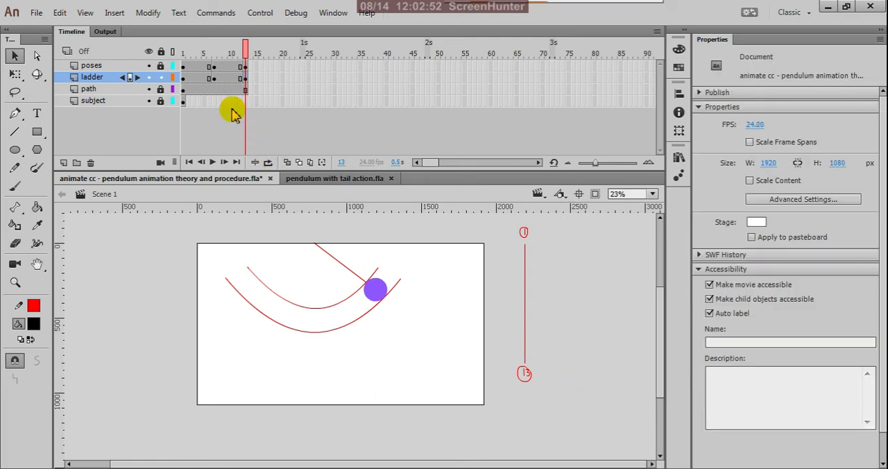
Step: Undo the last changes to the ladder layer, back to frame 1 with both "KEY POSE" labels and the 7 mark
left_click(183, 79)
left_click(184, 81)
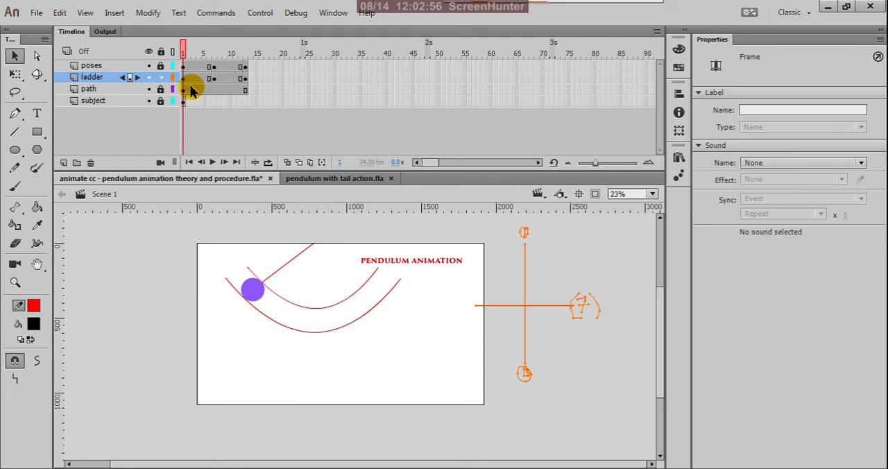
key("ctrl+z")
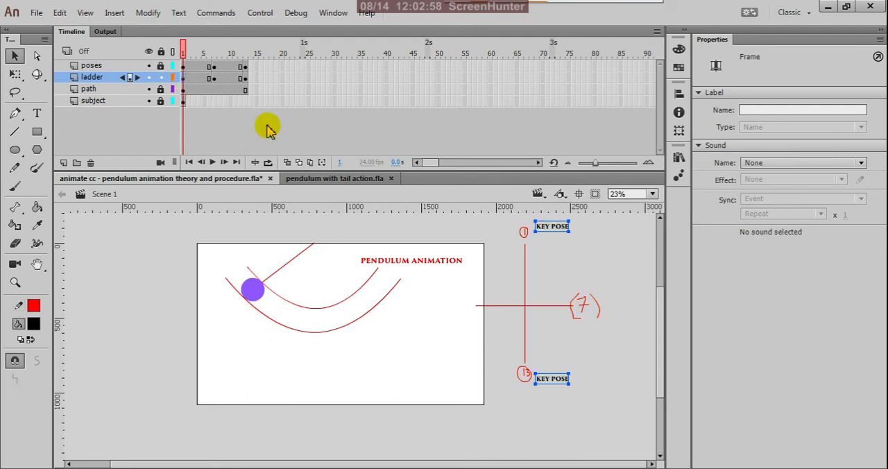
left_click(621, 279)
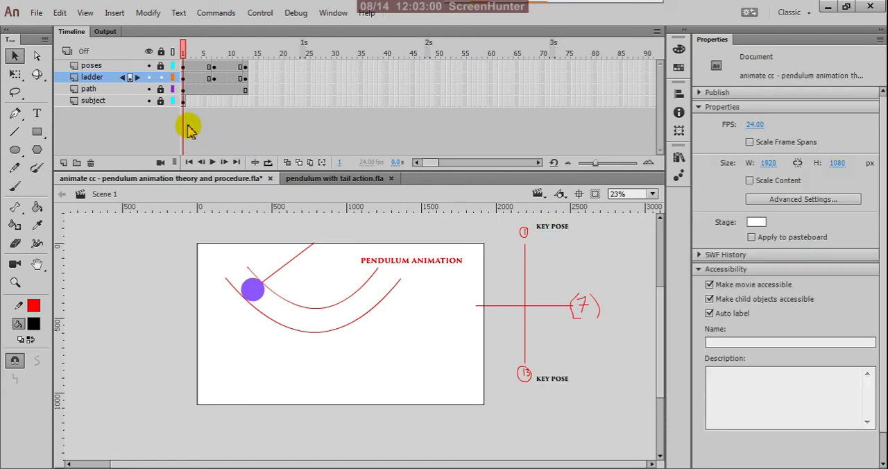
Step: Copy frame 1 of the ladder layer with both "KEY POSE" labels and paste it over frame 7
left_click(184, 82)
left_click(184, 81)
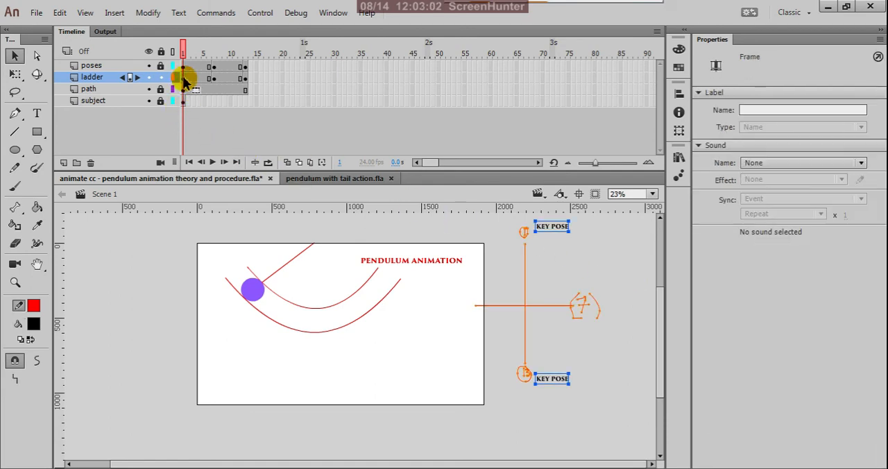
right_click(186, 81)
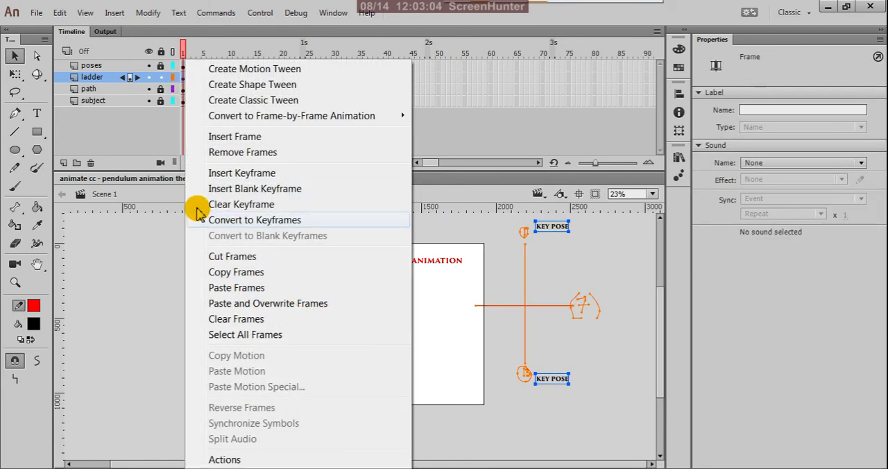
left_click(211, 272)
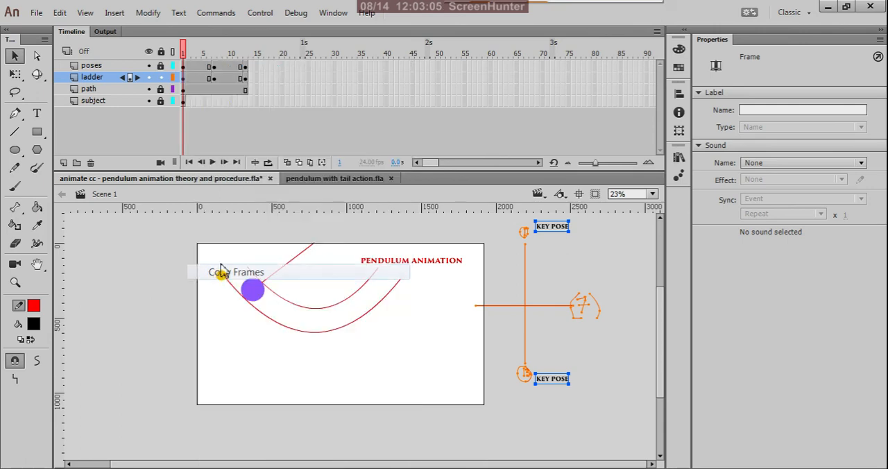
left_click(214, 78)
right_click(214, 78)
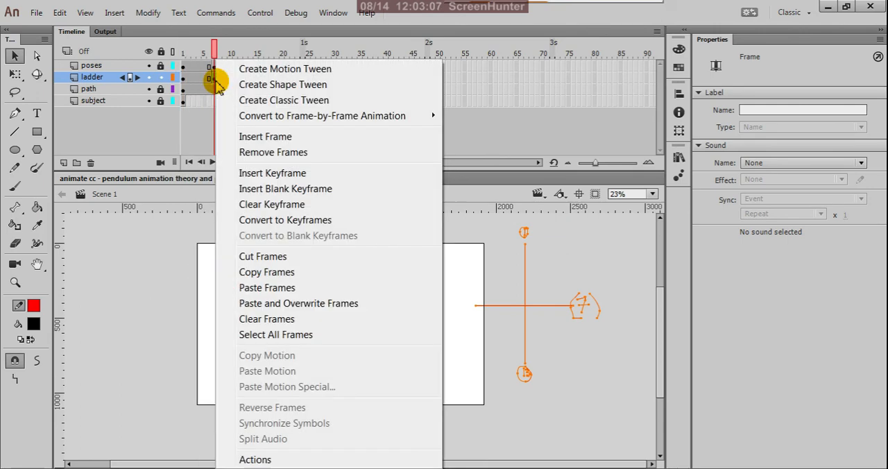
left_click(246, 288)
Step: Paste the copied ladder frame over frame 13 of the same layer and compare it with frame 1
left_click(245, 78)
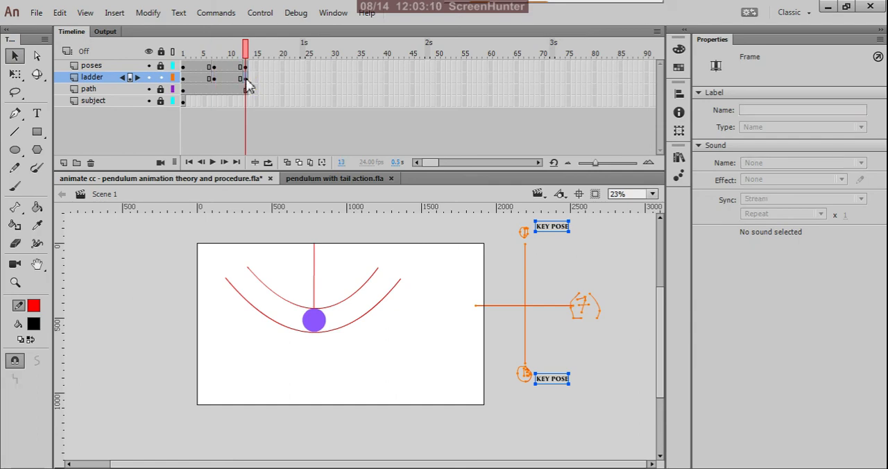
right_click(245, 80)
left_click(278, 288)
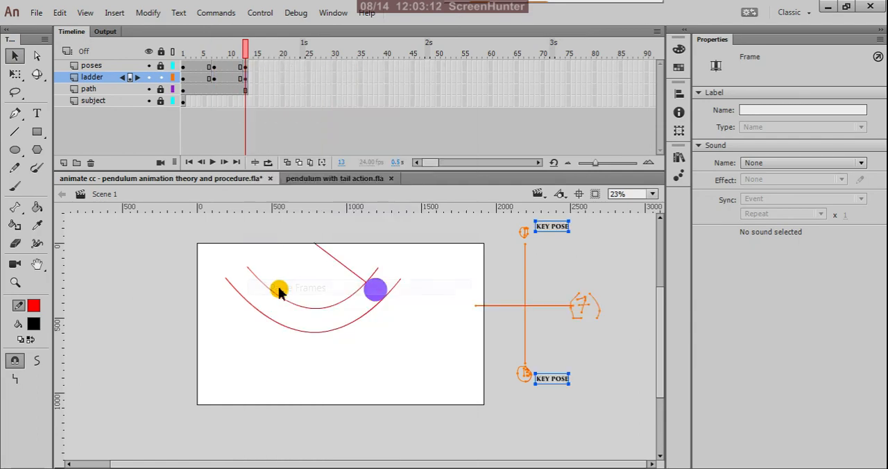
left_click(462, 229)
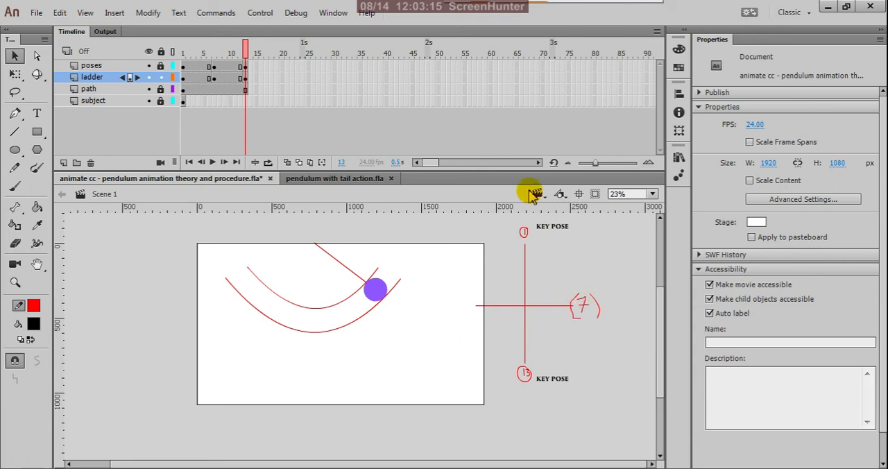
left_click(182, 77)
left_click(244, 79)
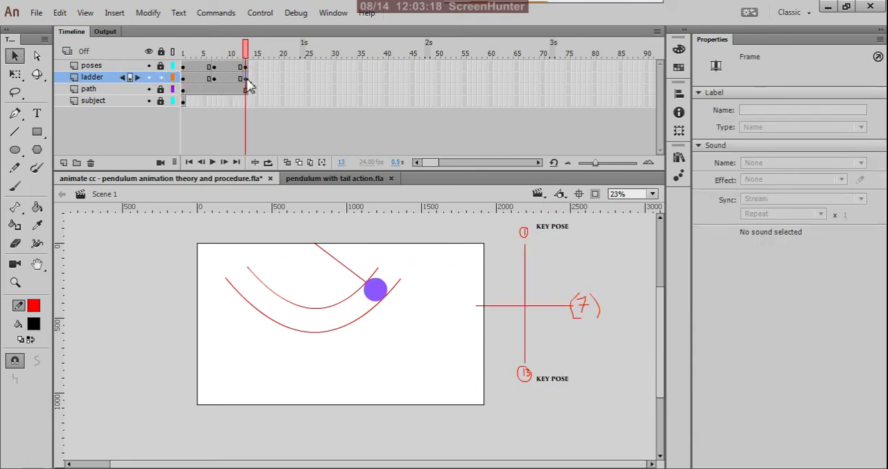
Step: On frame 7 of the ladder layer, duplicate the lower "KEY POSE" label straight up to just above the line leading to the 7
left_click(214, 78)
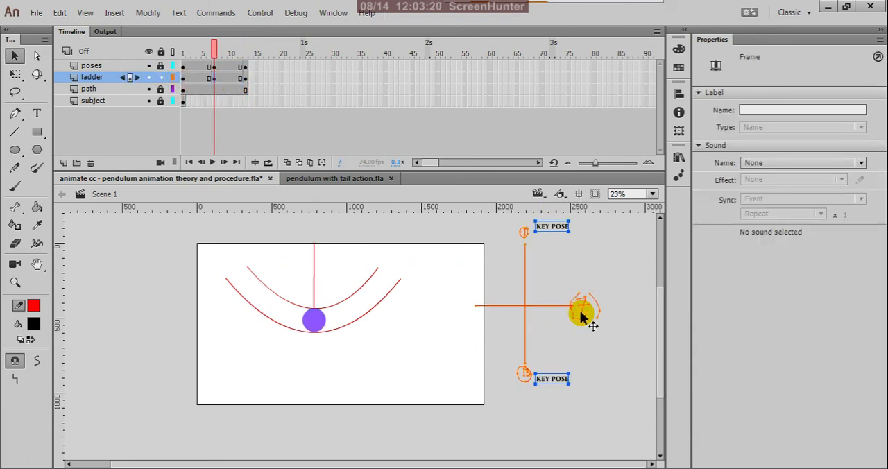
scroll(535, 321, "down", 2)
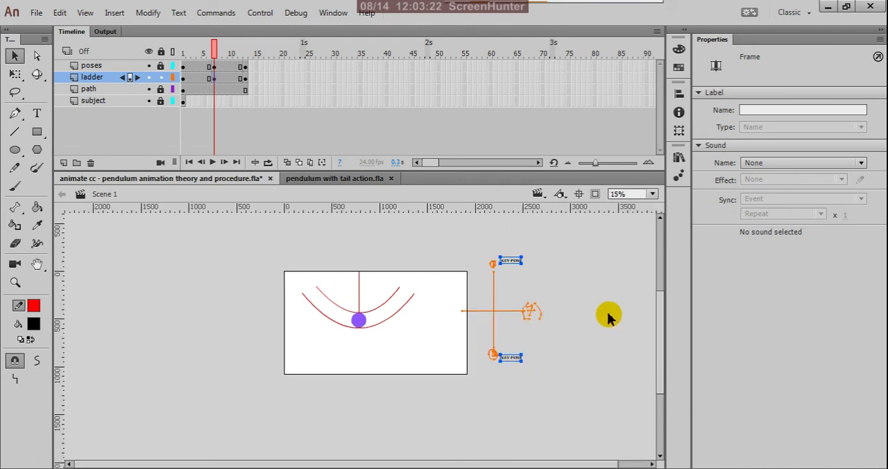
scroll(561, 317, "up", 3)
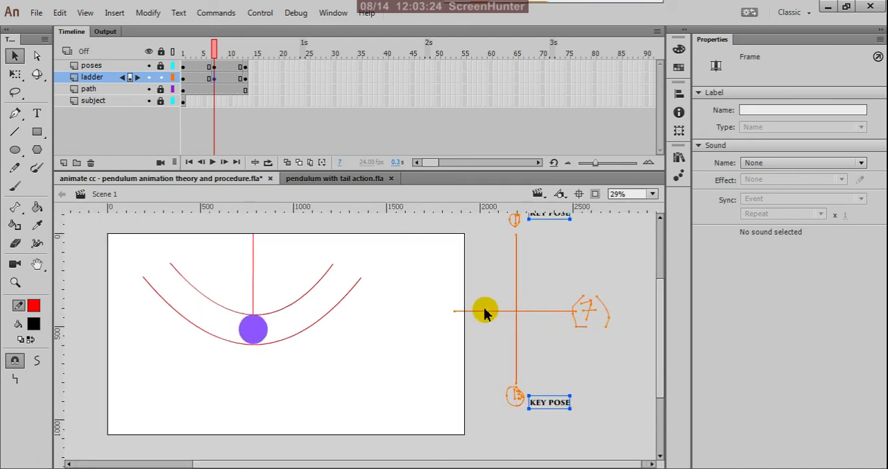
scroll(472, 307, "down", 1)
scroll(622, 315, "up", 1)
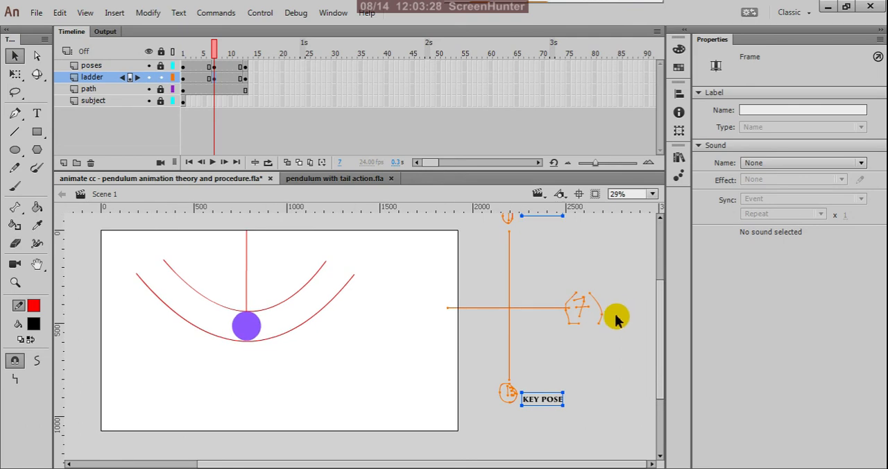
left_click(38, 113)
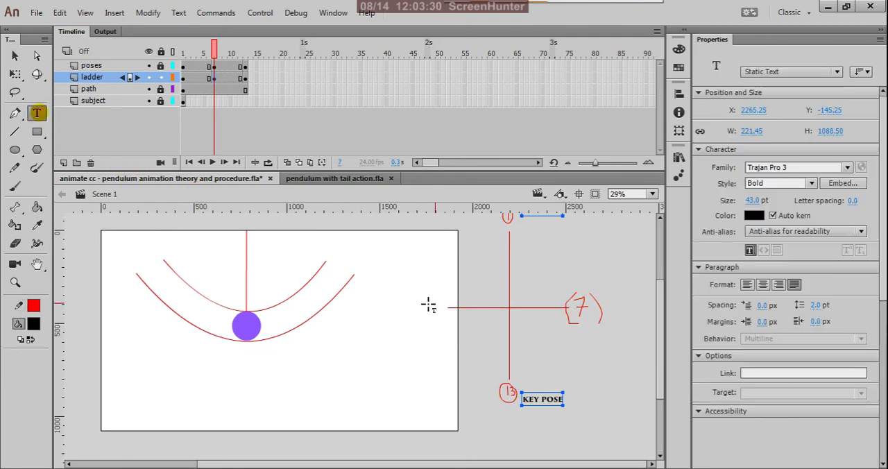
left_click(532, 301)
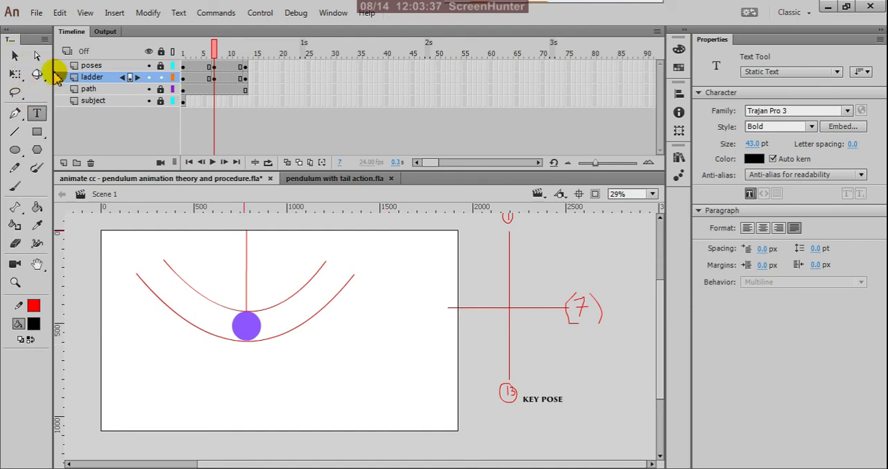
left_click(14, 56)
left_click(544, 405)
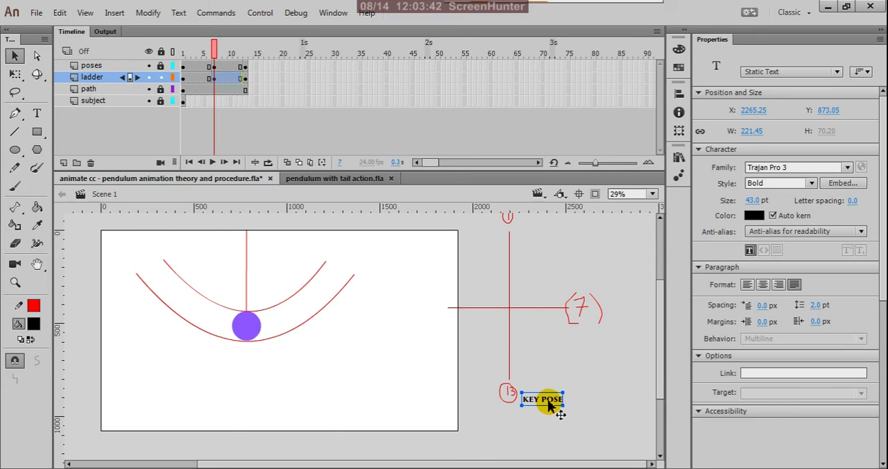
left_click_drag(548, 406, 544, 295)
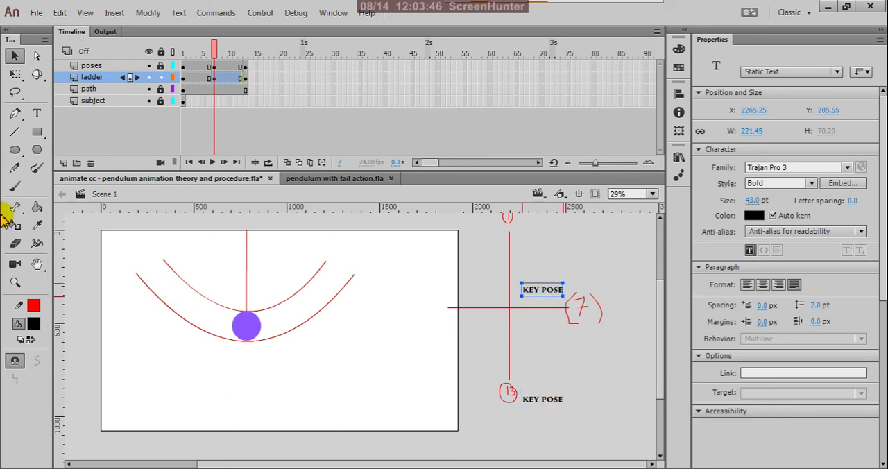
Step: Change the wording of the duplicated label beside the 7 to "B/D POSE"
left_click(37, 113)
scroll(549, 302, "up", 4)
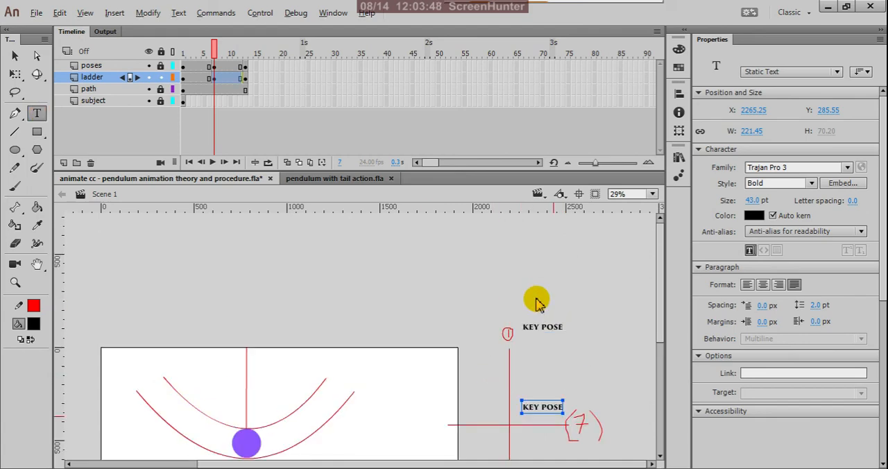
scroll(538, 300, "down", 5)
scroll(548, 290, "up", 2)
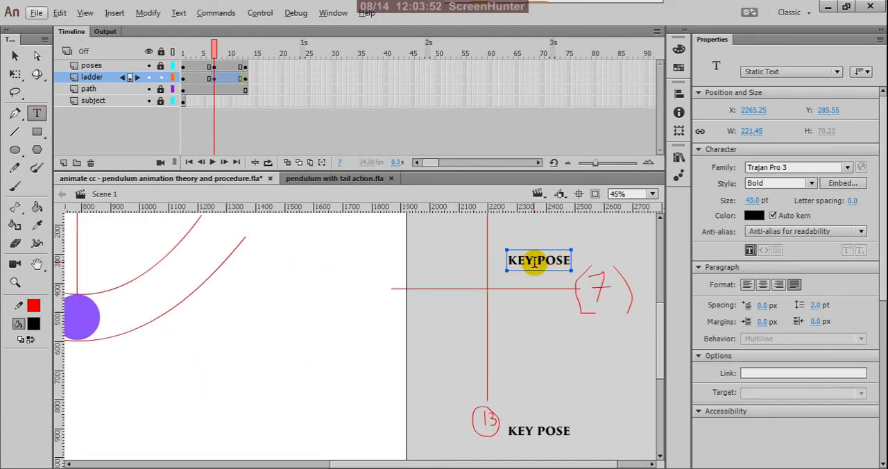
left_click(533, 261)
key("BackSpace")
key("BackSpace")
key("BackSpace")
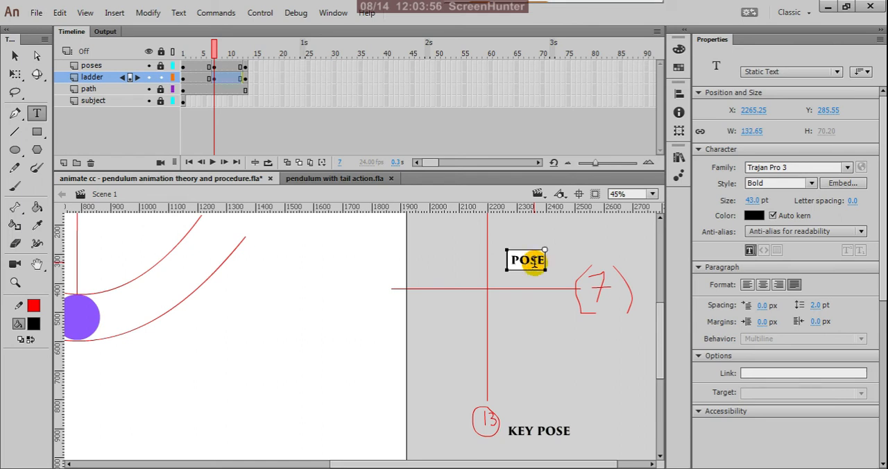
type("B/D")
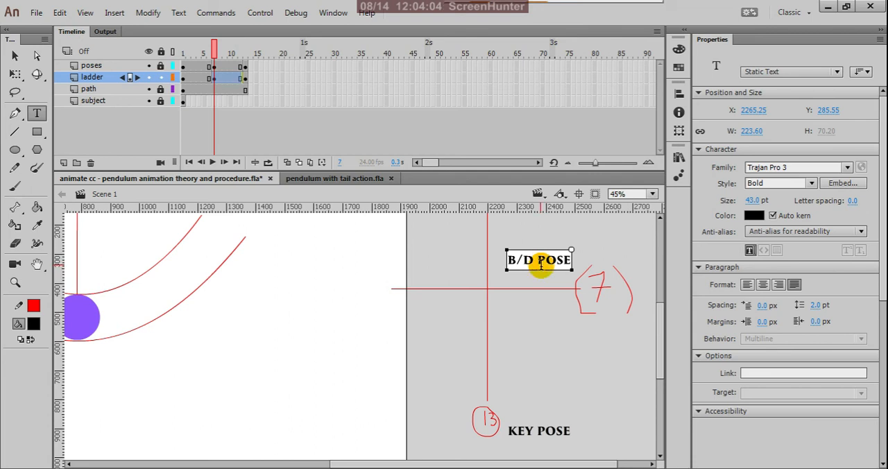
Step: Extend the label beside the 7 to read "B/D OR PASSING POSE" and finish the text edit
type("OR")
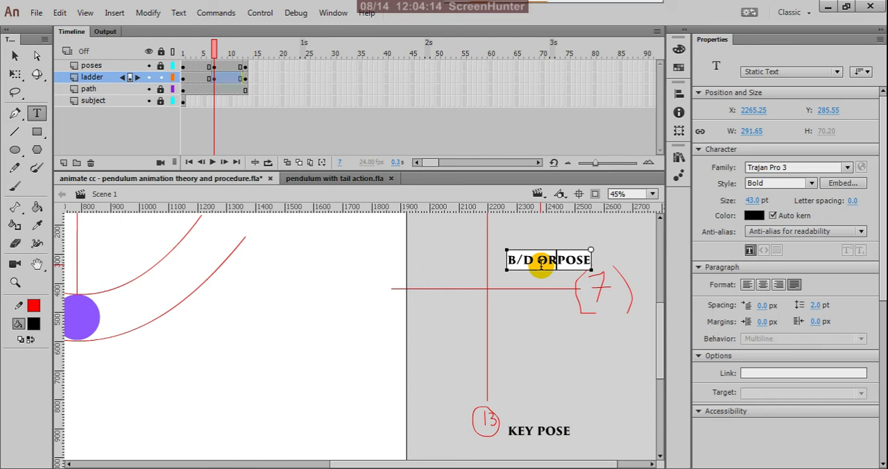
type("PASSI")
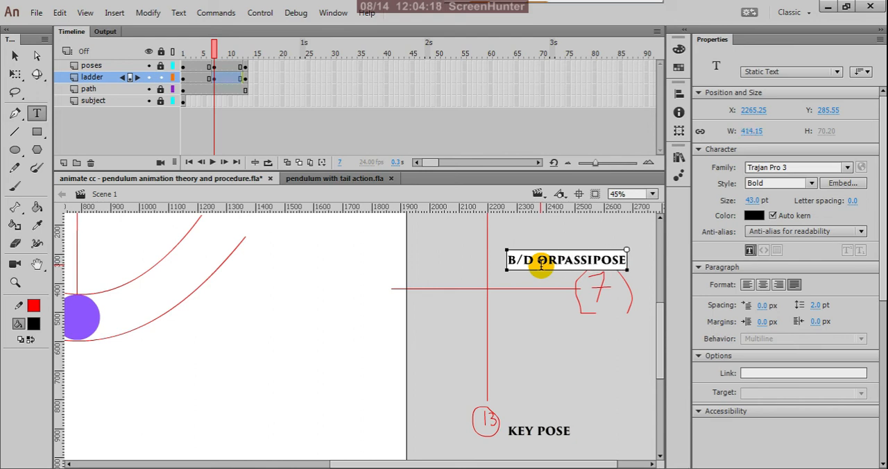
type("G")
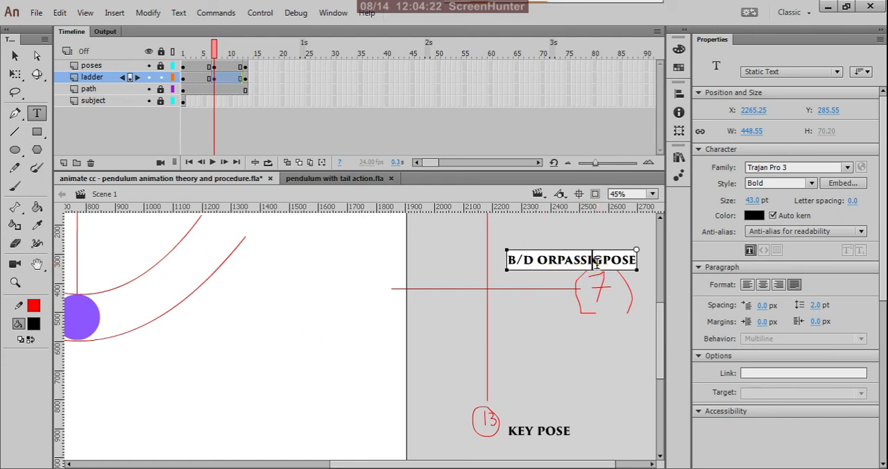
type("N")
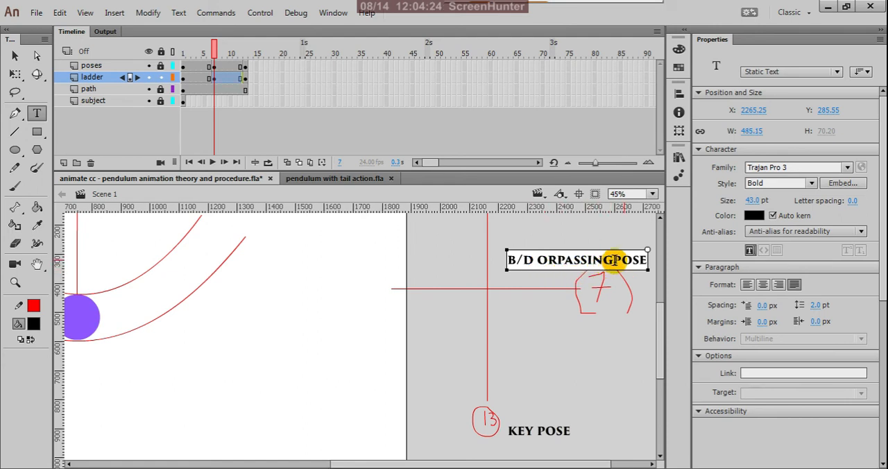
key("Right")
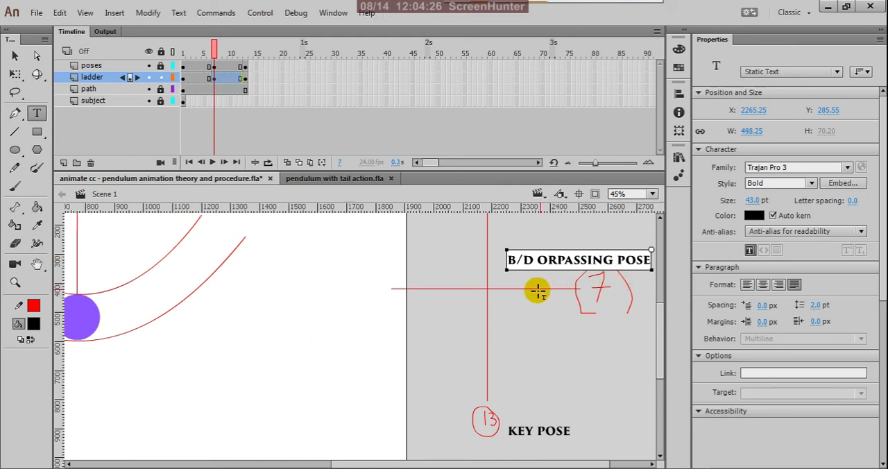
left_click(558, 261)
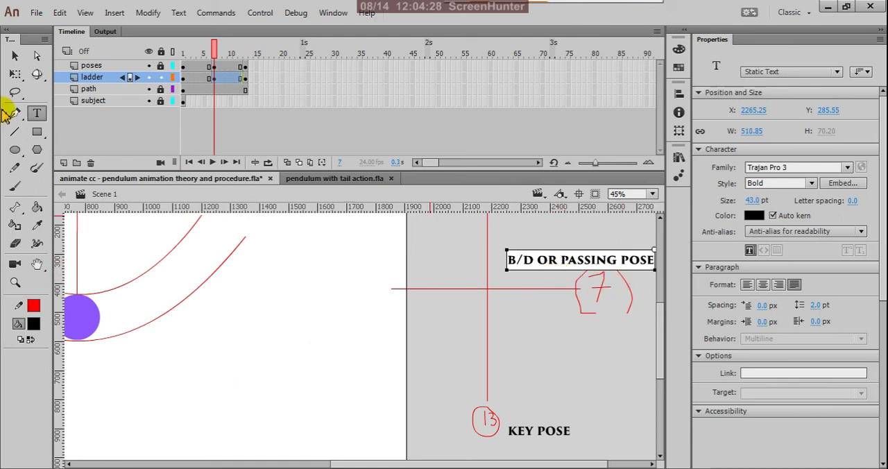
left_click(16, 56)
left_click(566, 356)
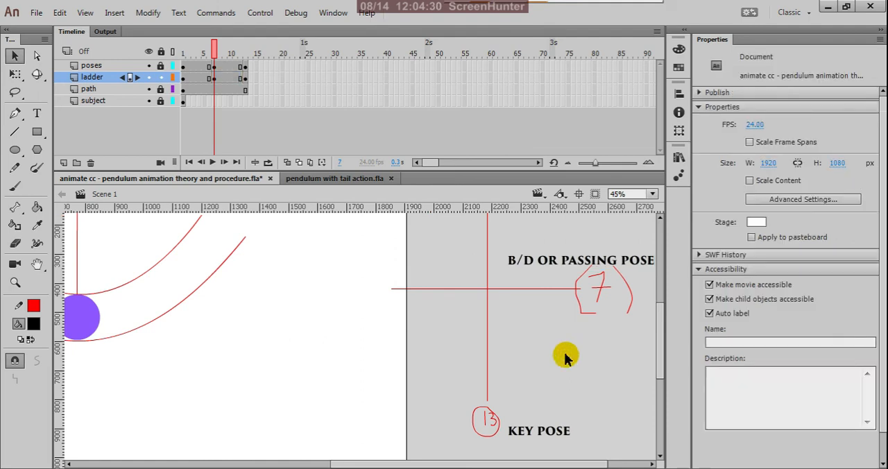
Step: Check the ladder layer's chart and pose labels on frames 13, 7 and 1 with the whole chart in view
key("ctrl+minus")
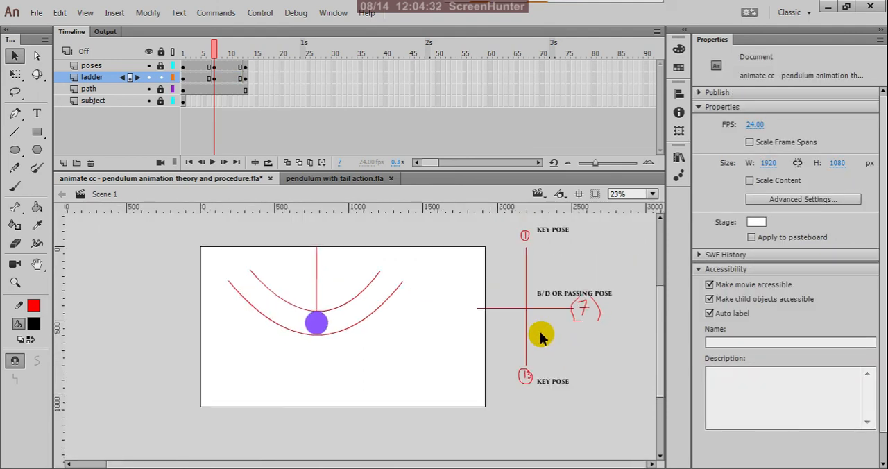
scroll(541, 338, "down", 1)
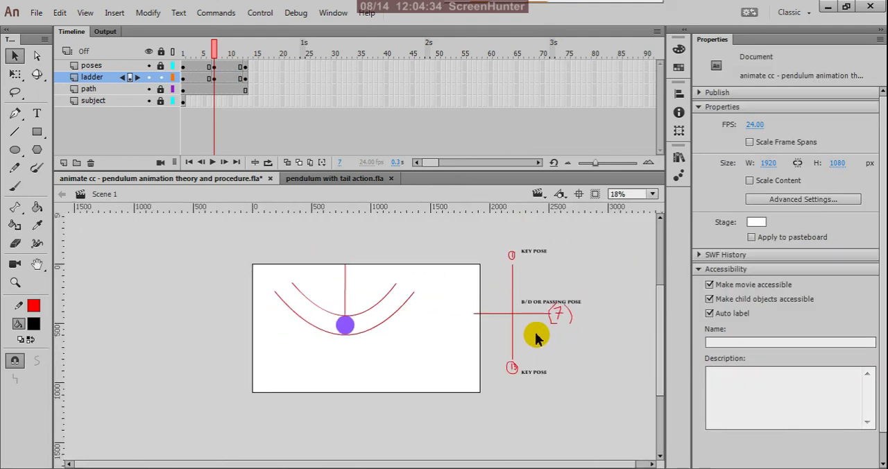
left_click(245, 78)
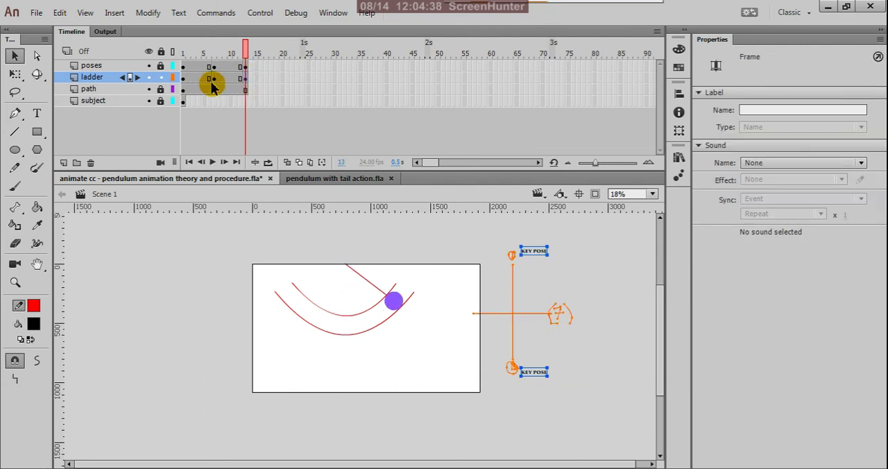
left_click(215, 79)
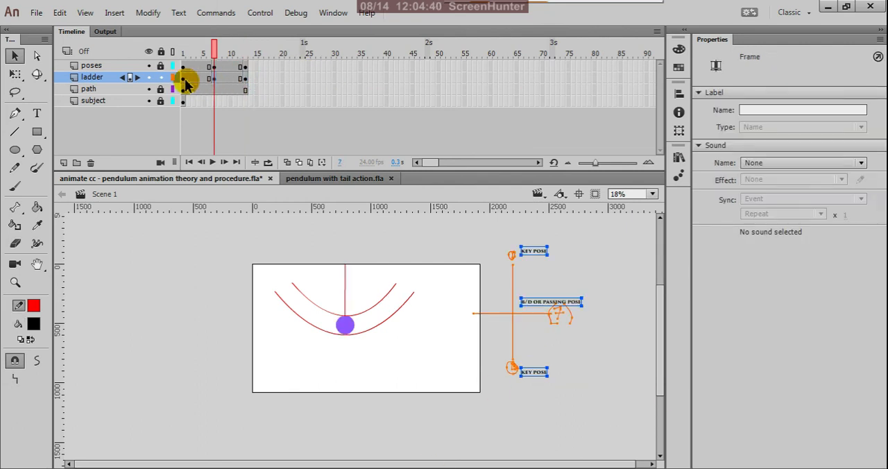
left_click(183, 80)
left_click(184, 80)
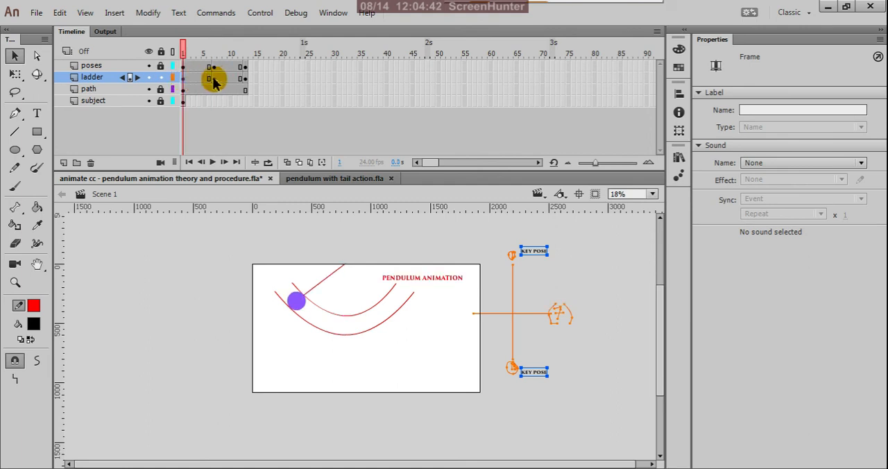
Step: Copy the ladder layer's frame 7 and paste it over that layer's keyframes 1 and 13, so every keyframe carries the full chart
left_click(214, 79)
right_click(214, 79)
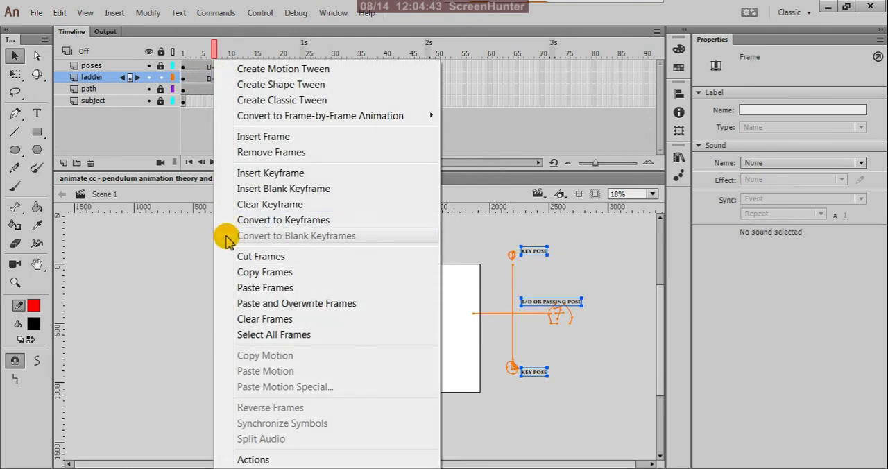
left_click(238, 273)
left_click(184, 79)
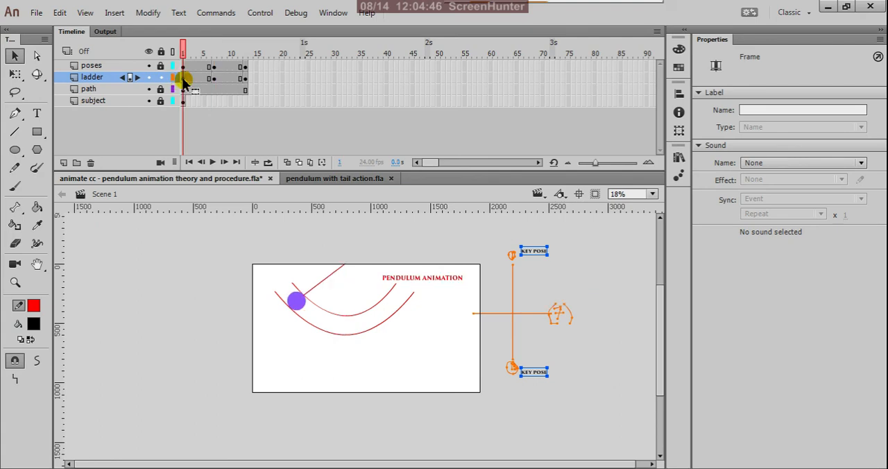
right_click(184, 79)
left_click(217, 287)
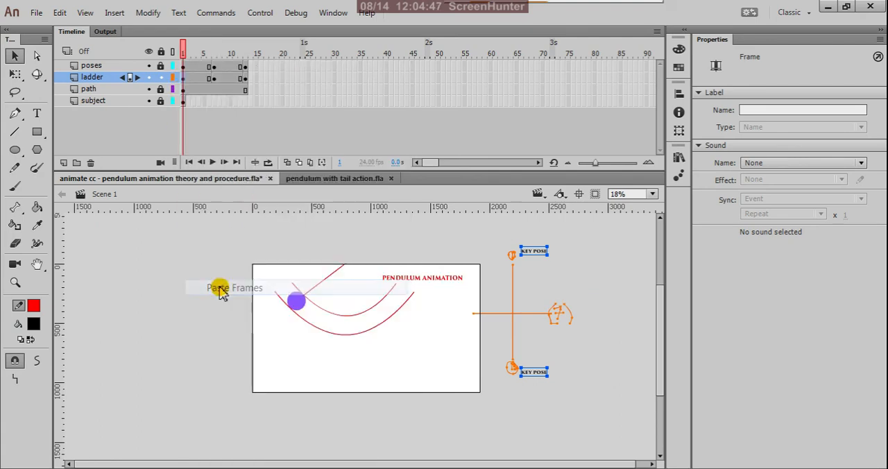
left_click(246, 77)
right_click(246, 77)
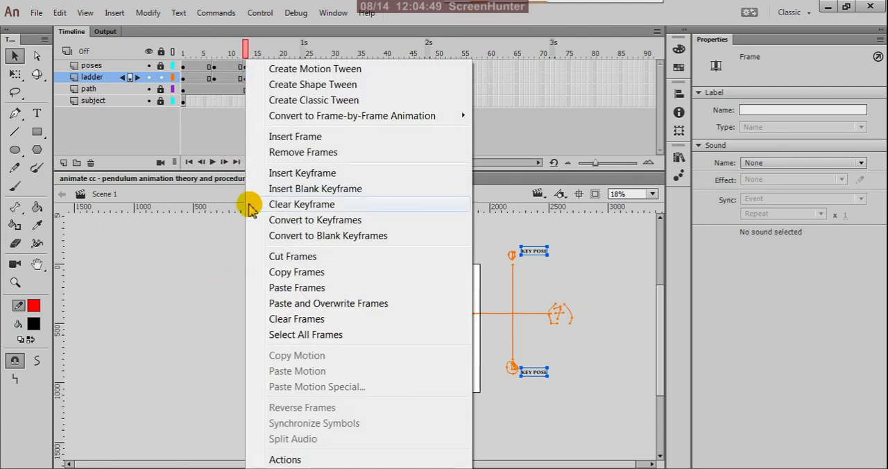
left_click(268, 287)
left_click(267, 125)
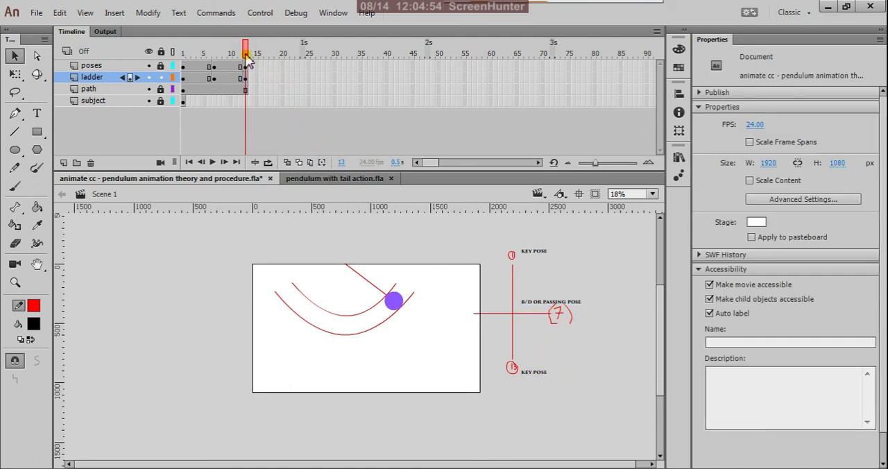
left_click_drag(246, 55, 184, 59)
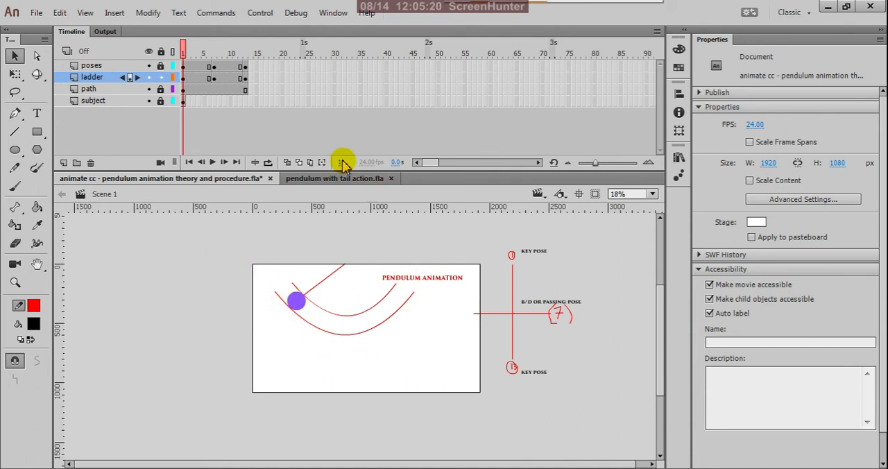
Step: Go through the poses layer from frame 1 to frame 6 and save the pendulum theory file
left_click_drag(183, 50, 186, 78)
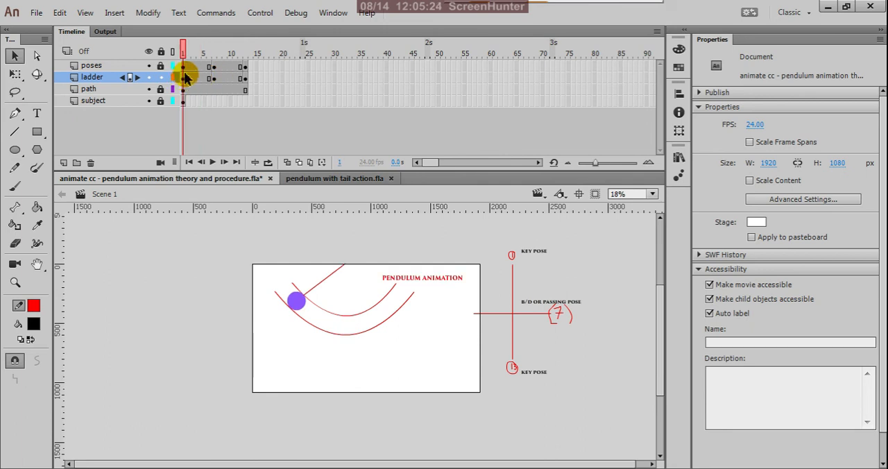
left_click(184, 66)
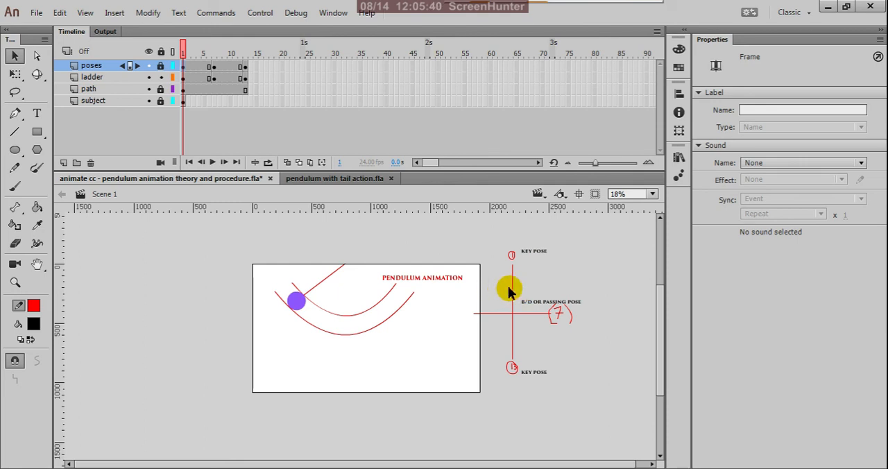
left_click(208, 68)
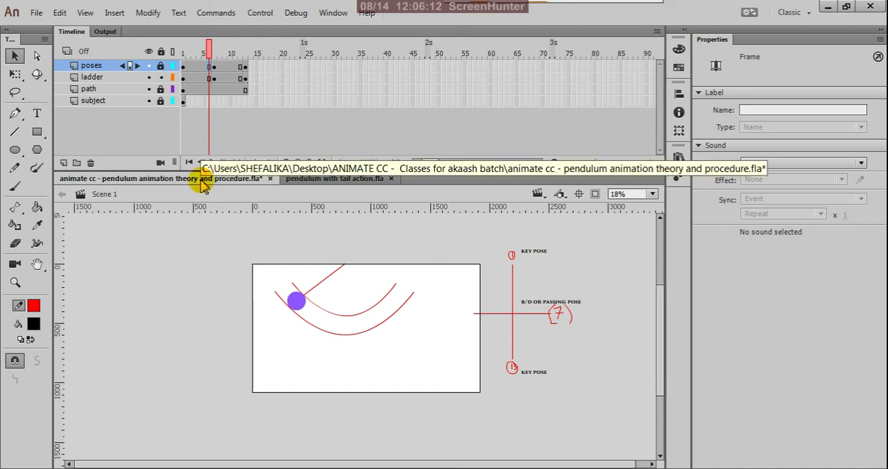
key("ctrl+s")
Step: In "pendulum with tail action.fla", unlock the slow out 1 layer and turn on onion skinning from frame 1 to 13
left_click(309, 181)
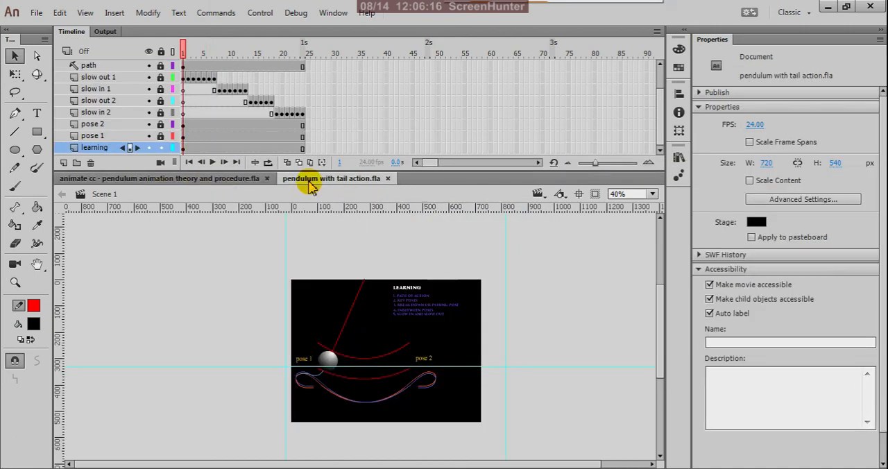
left_click_drag(184, 50, 178, 94)
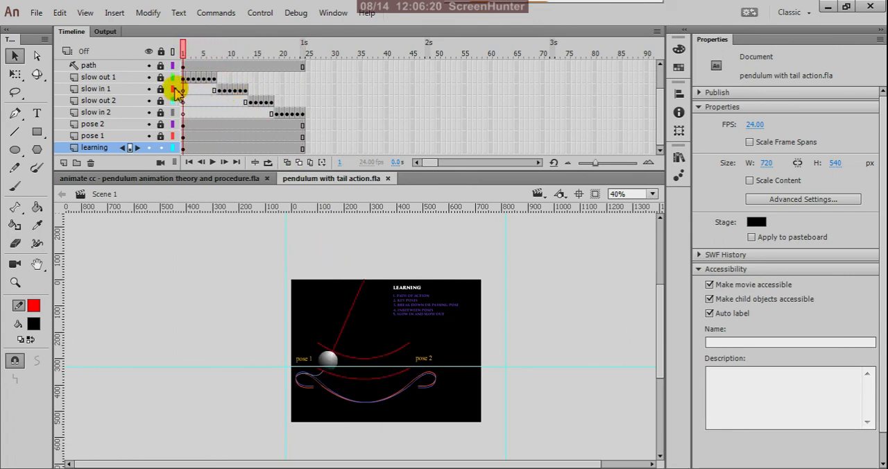
left_click(161, 77)
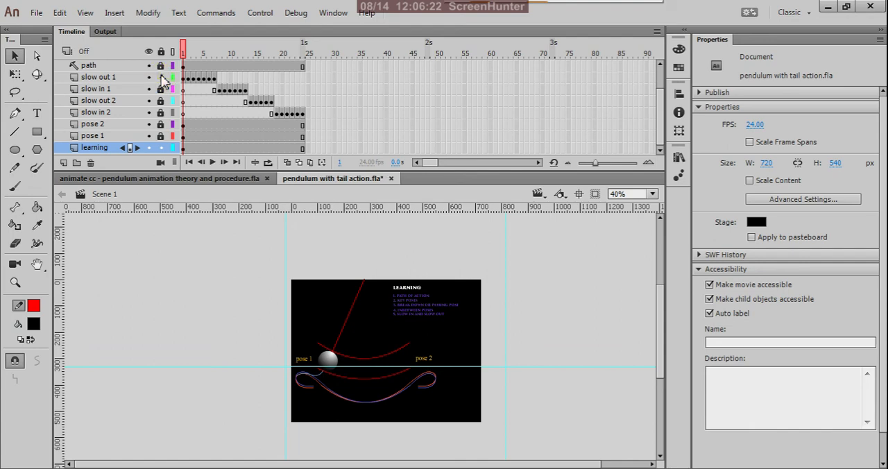
left_click(287, 162)
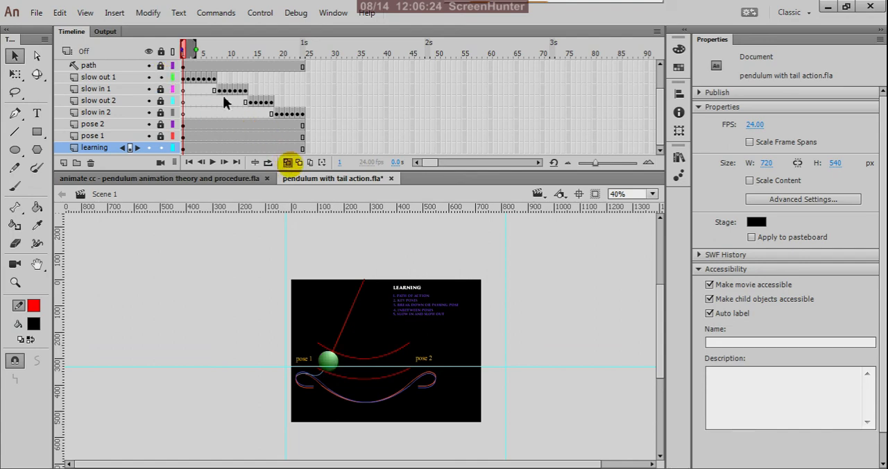
left_click_drag(198, 50, 247, 85)
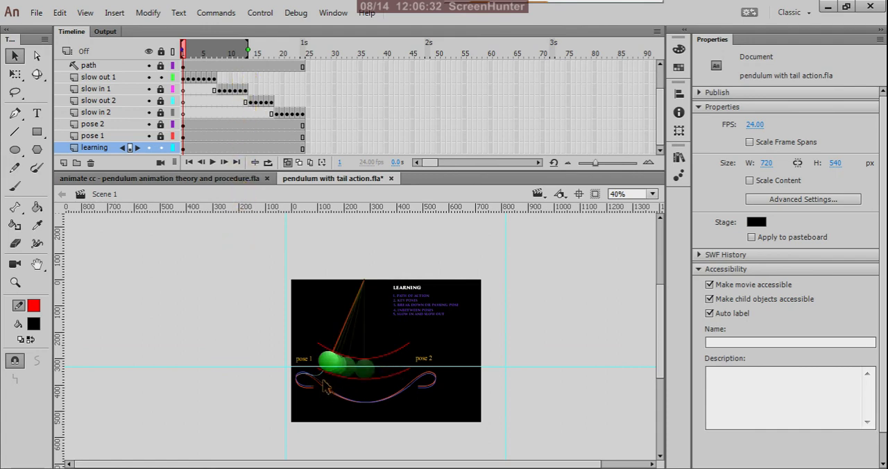
scroll(387, 365, "up", 3)
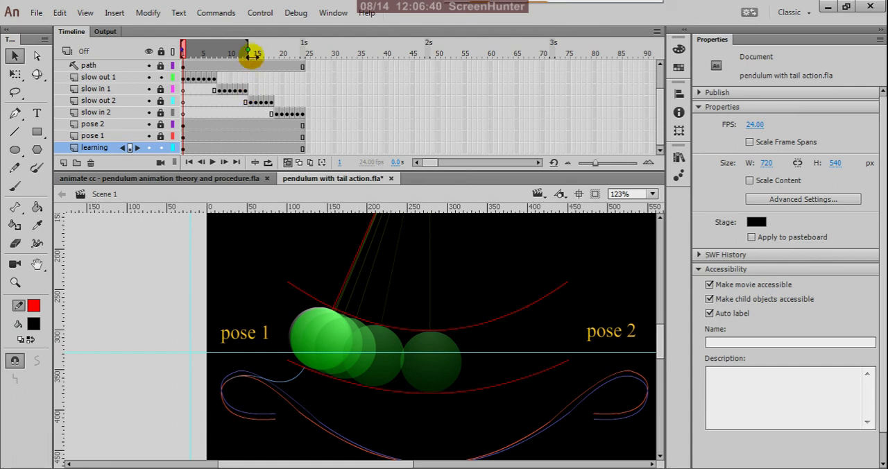
Step: Extend the onion skin range to frame 24 and unlock the slow in 1, slow out 2 and slow in 2 layers
left_click_drag(249, 51, 304, 51)
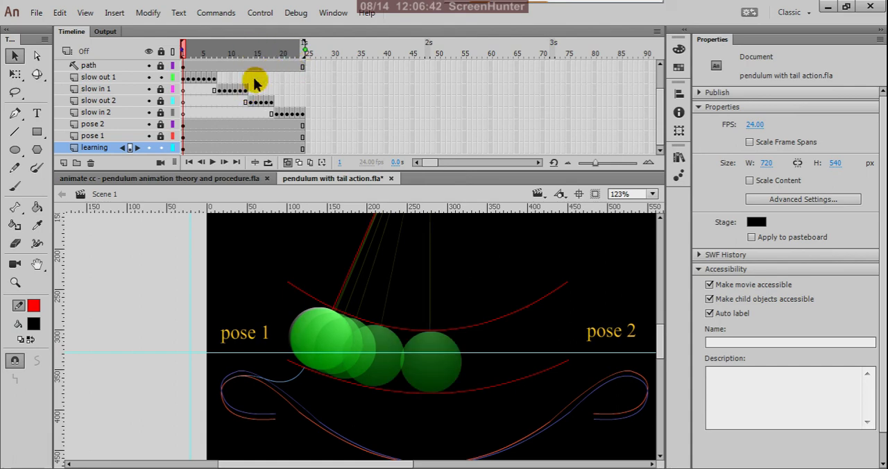
left_click(161, 89)
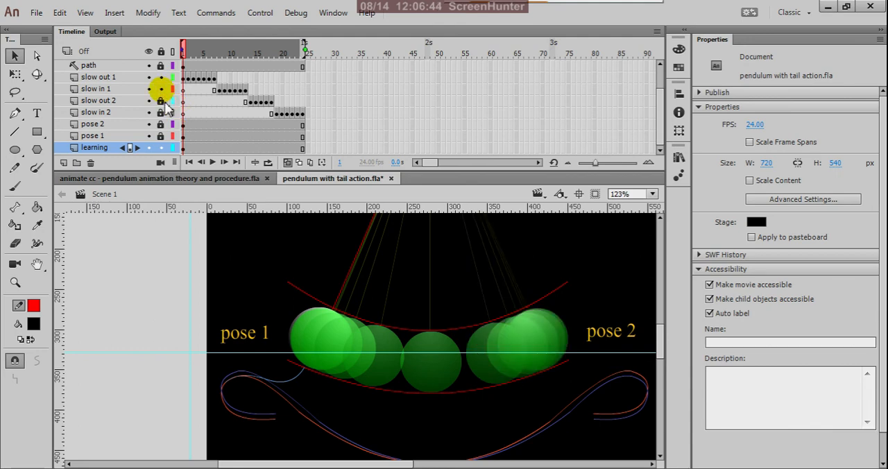
left_click(161, 101)
left_click(161, 112)
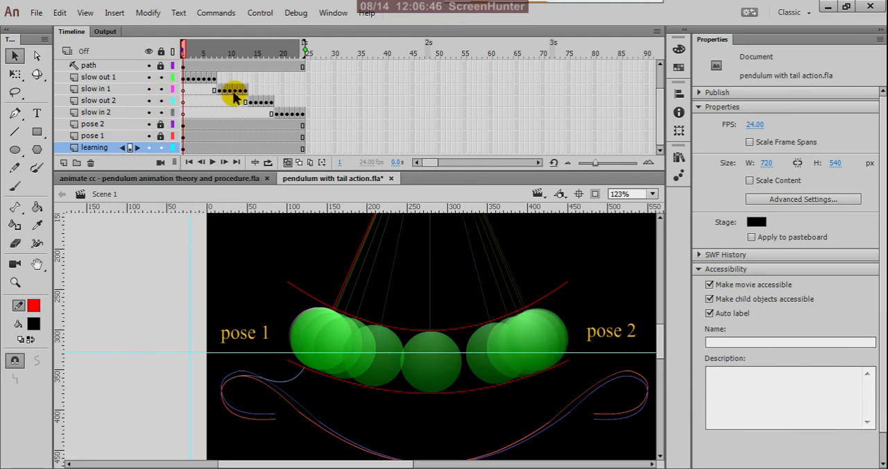
Step: Examine the spacing of the onion-skinned balls and strings between pose 1, the passing pose and pose 2, up close and as a whole
scroll(408, 338, "down", 3)
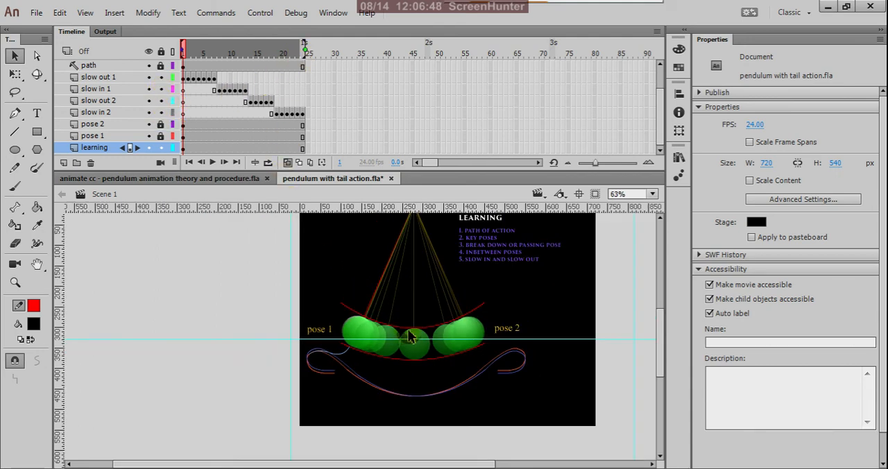
scroll(437, 285, "up", 2)
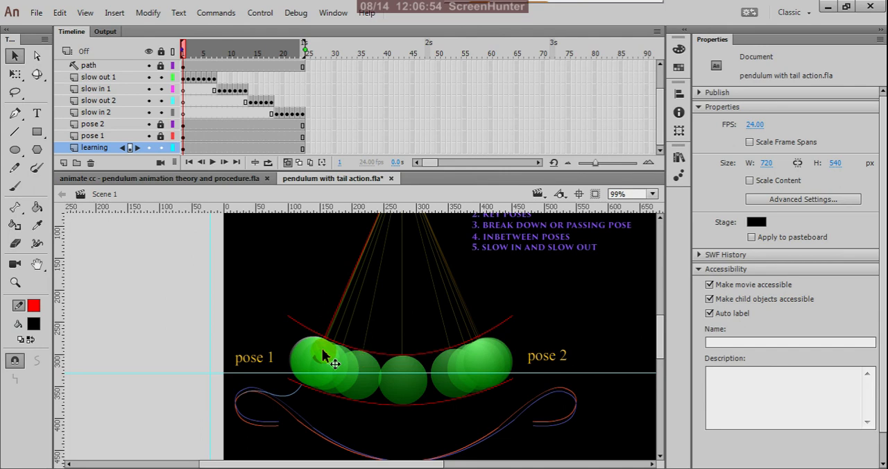
scroll(320, 339, "down", 2)
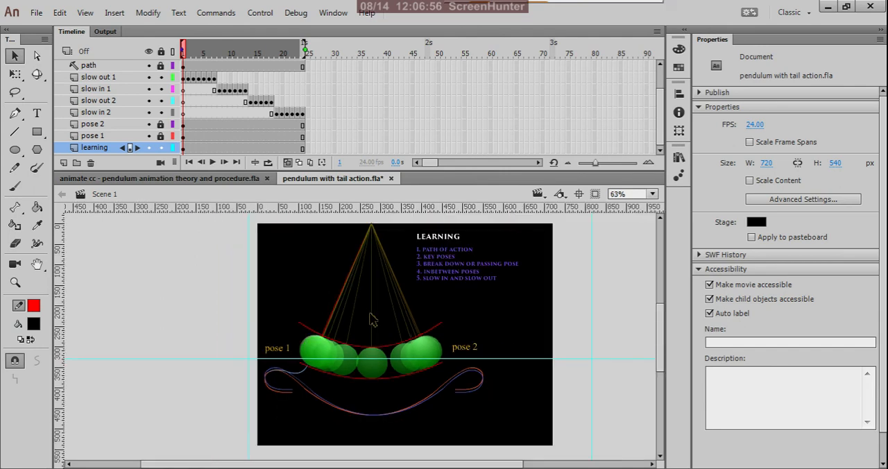
scroll(318, 334, "up", 2)
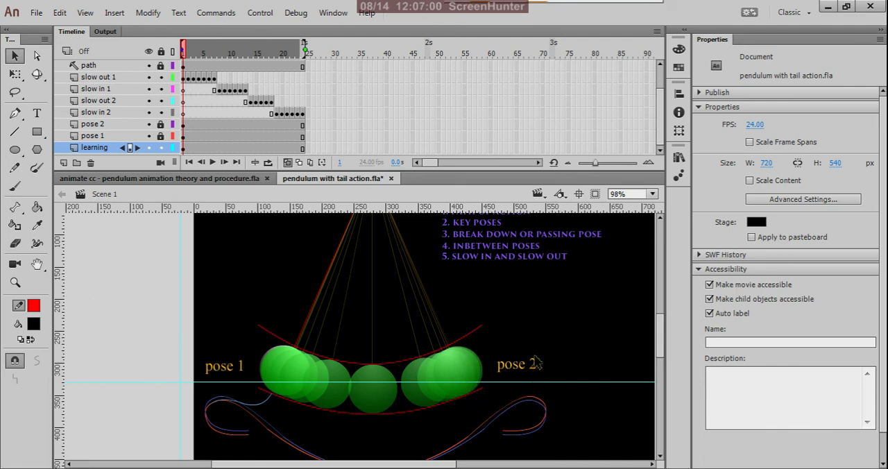
scroll(389, 356, "down", 2)
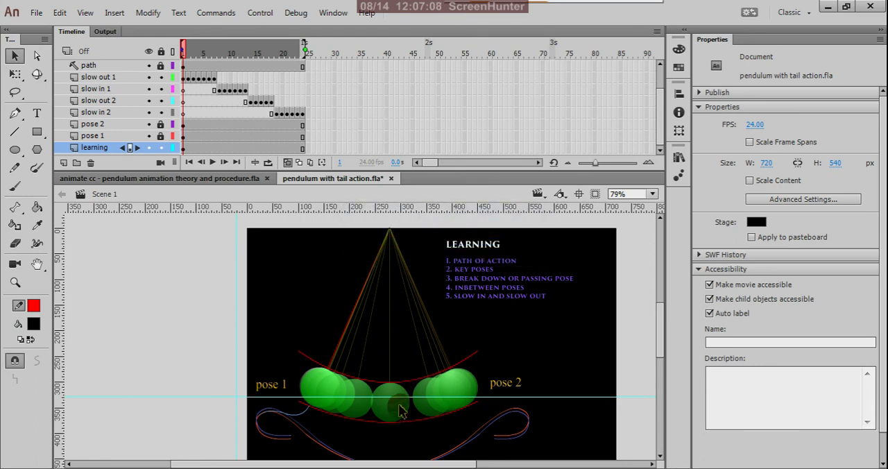
scroll(393, 417, "up", 3)
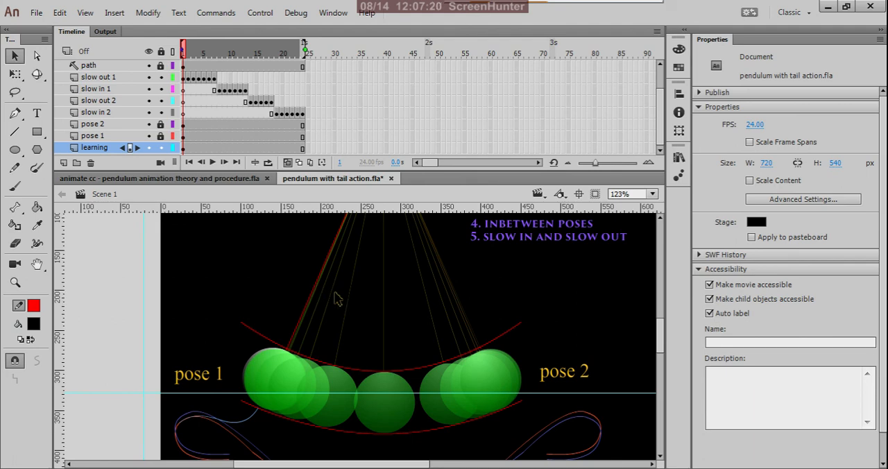
scroll(335, 299, "up", 2)
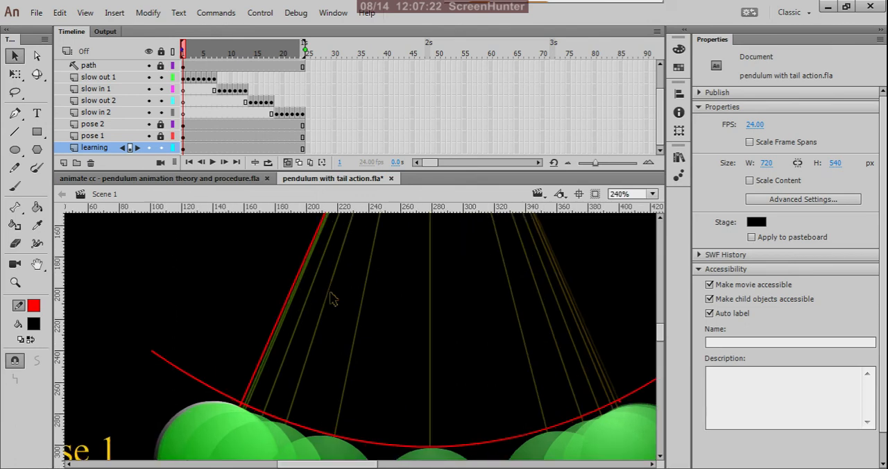
scroll(332, 298, "up", 1)
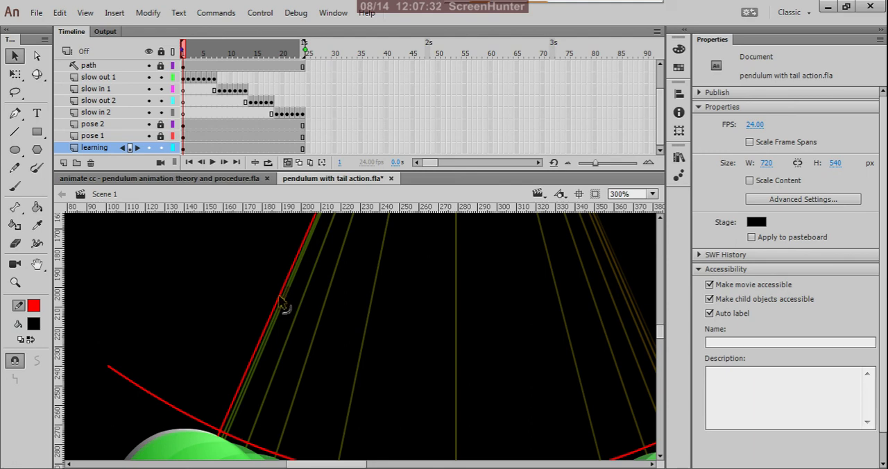
scroll(288, 299, "down", 3)
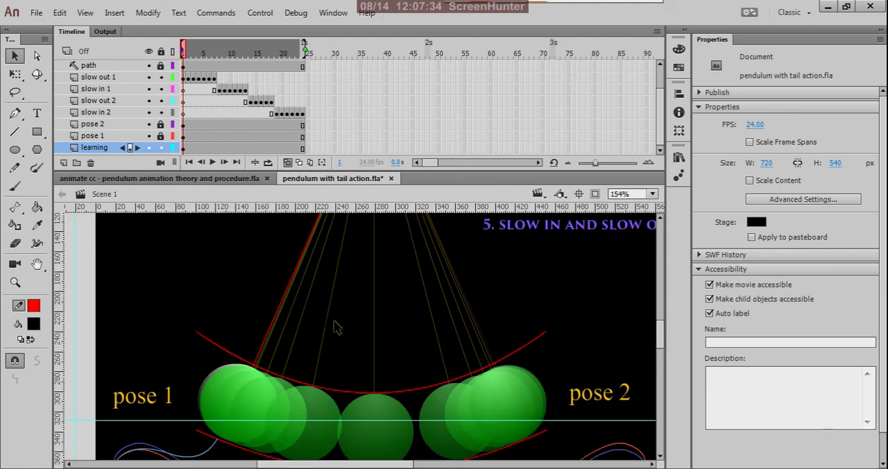
scroll(406, 321, "up", 1)
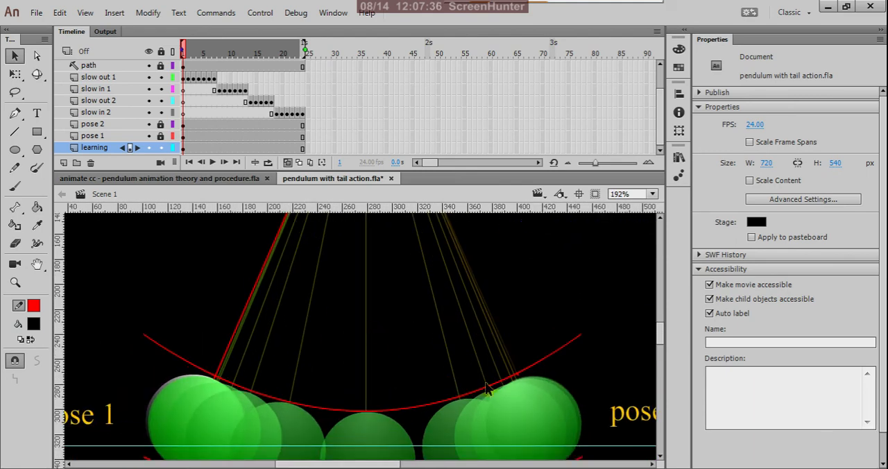
scroll(510, 350, "up", 1)
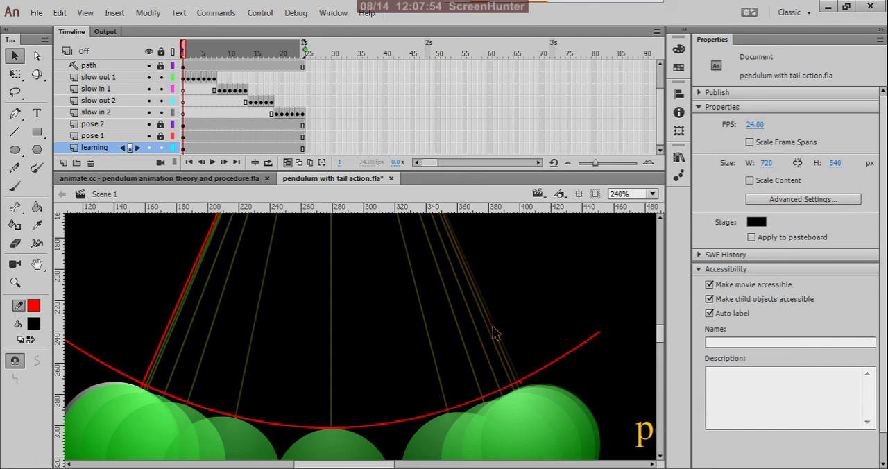
scroll(494, 335, "down", 3)
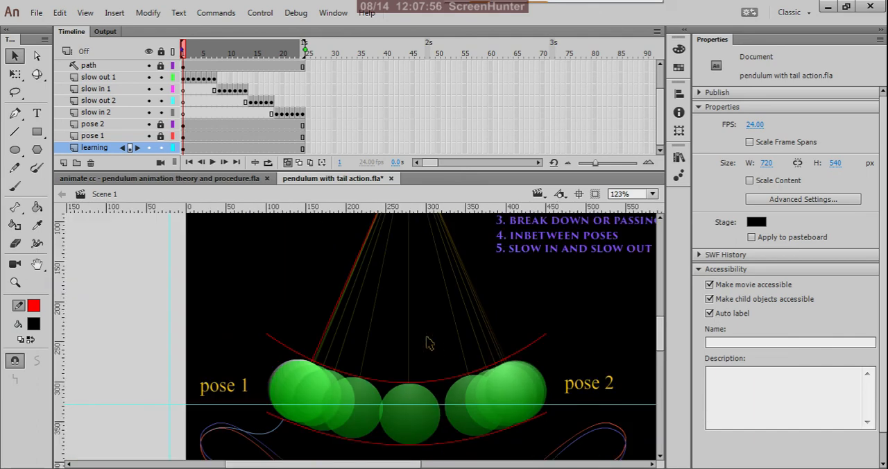
scroll(429, 342, "down", 2)
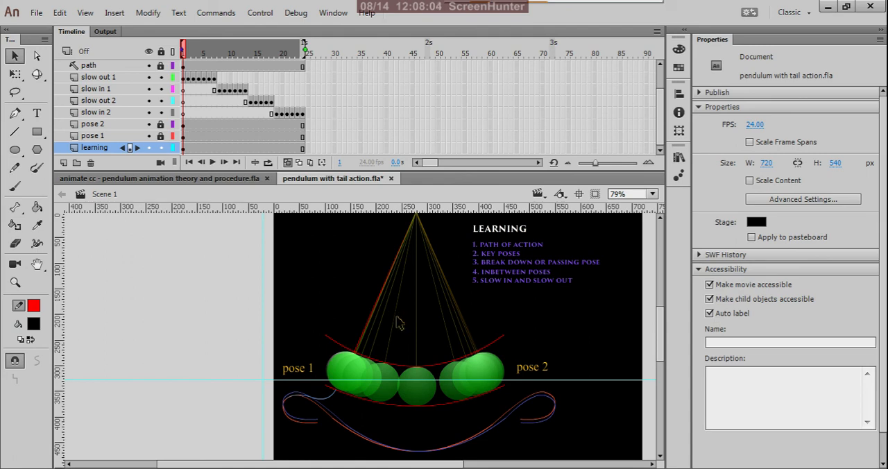
scroll(399, 315, "down", 1)
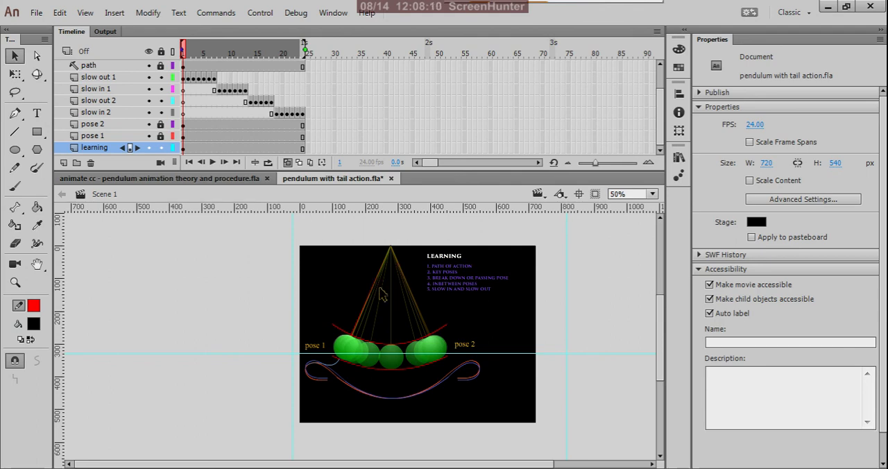
scroll(381, 295, "up", 1)
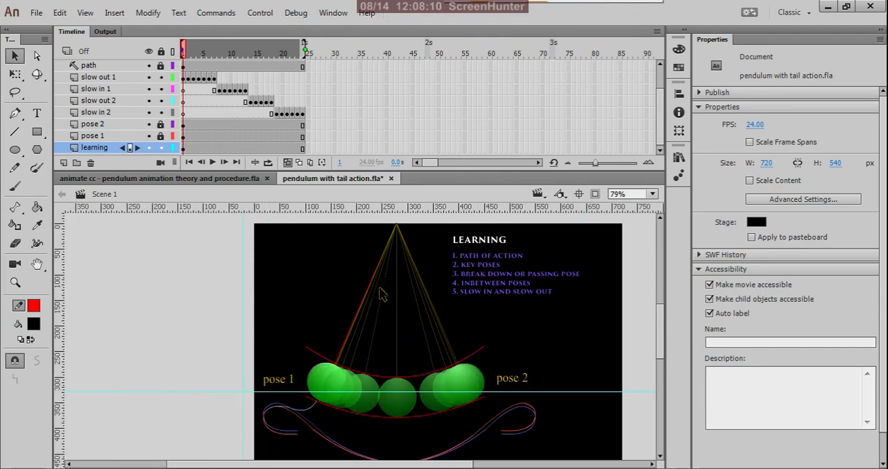
Step: Return to the pendulum theory file, lock the ladder layer and unlock the poses layer
left_click(236, 181)
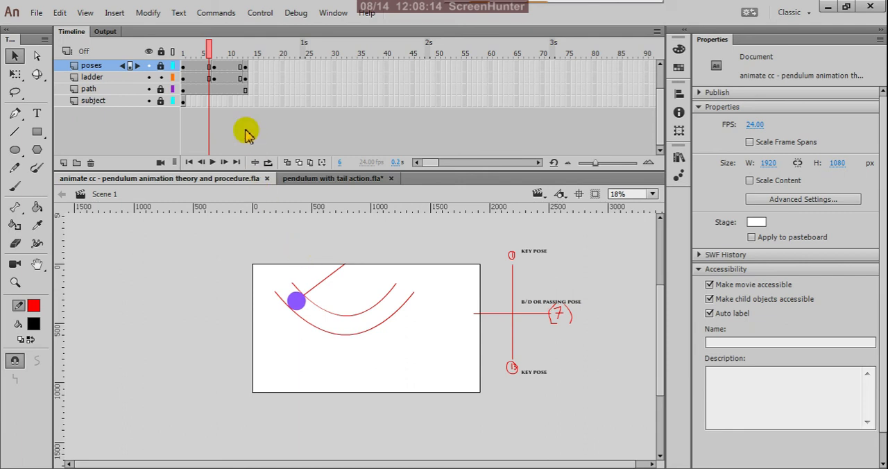
left_click(160, 65)
left_click(160, 65)
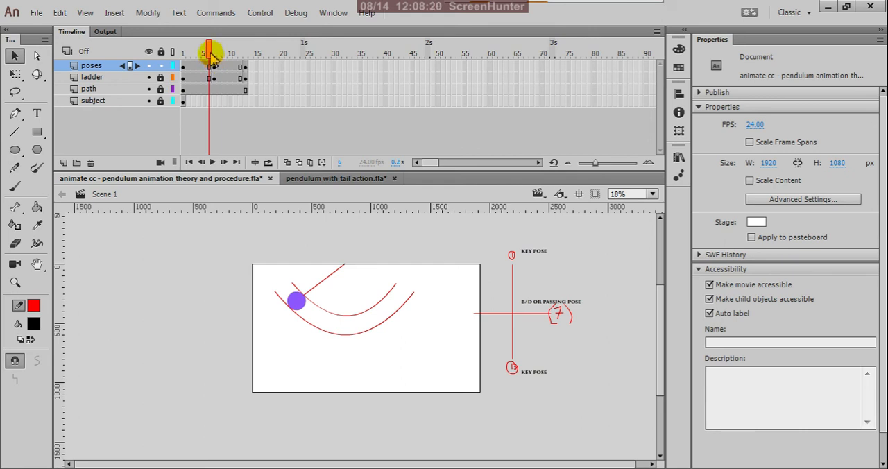
Step: Check the key poses at frames 1 and 13, and onion-skin frames 1 to 13 around the passing pose at frame 7
left_click_drag(210, 55, 178, 59)
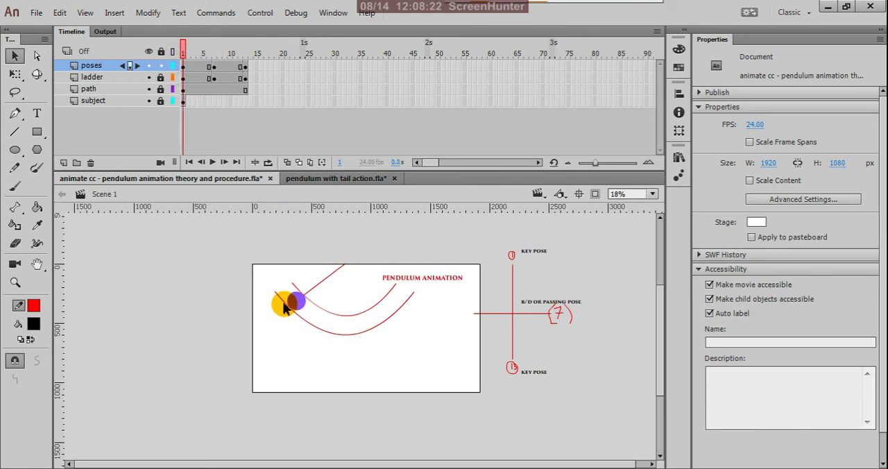
left_click_drag(284, 309, 438, 296)
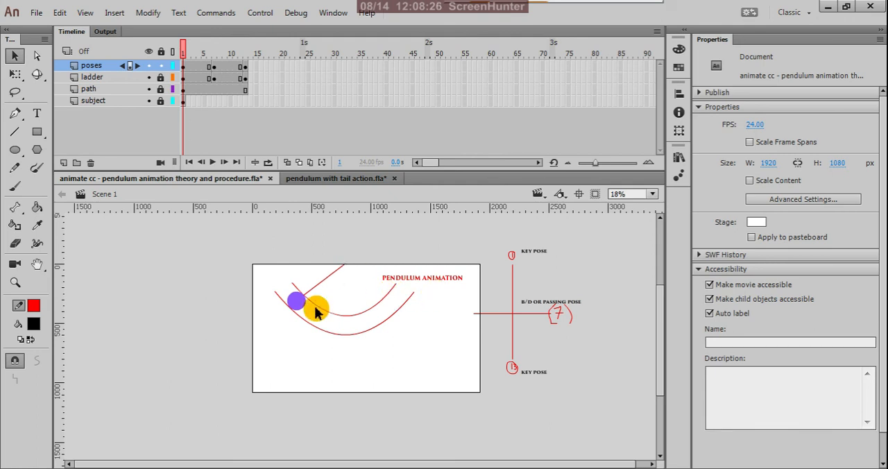
left_click(183, 68)
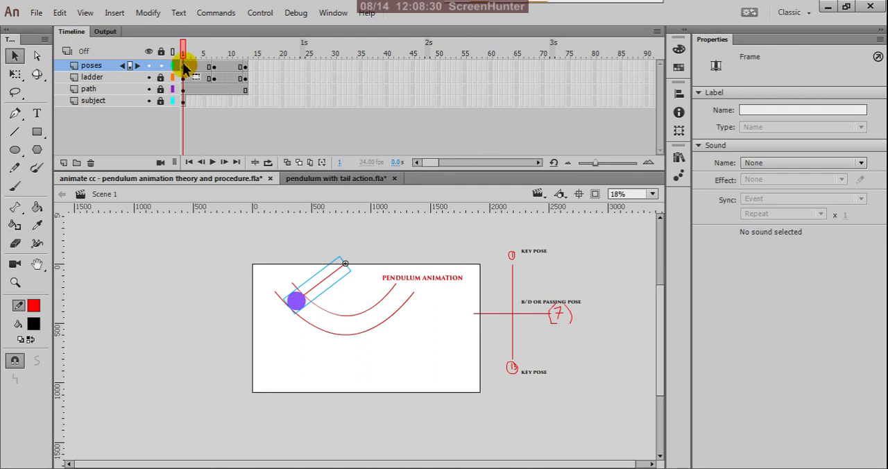
left_click(244, 69)
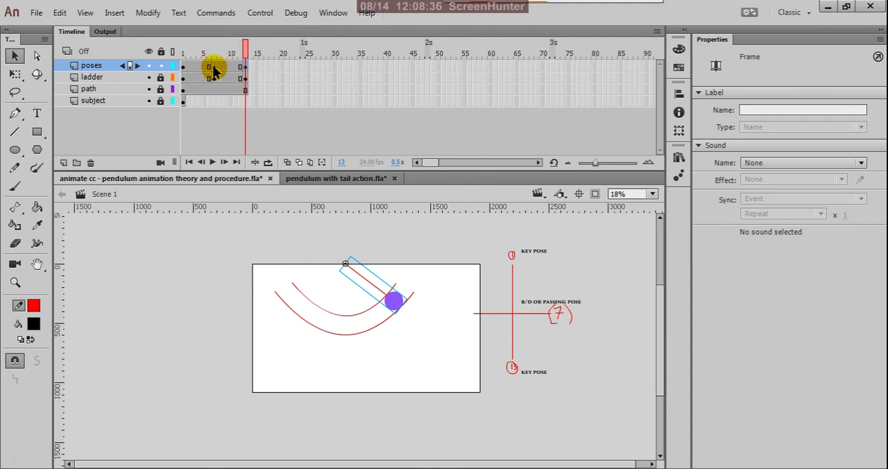
left_click(215, 69)
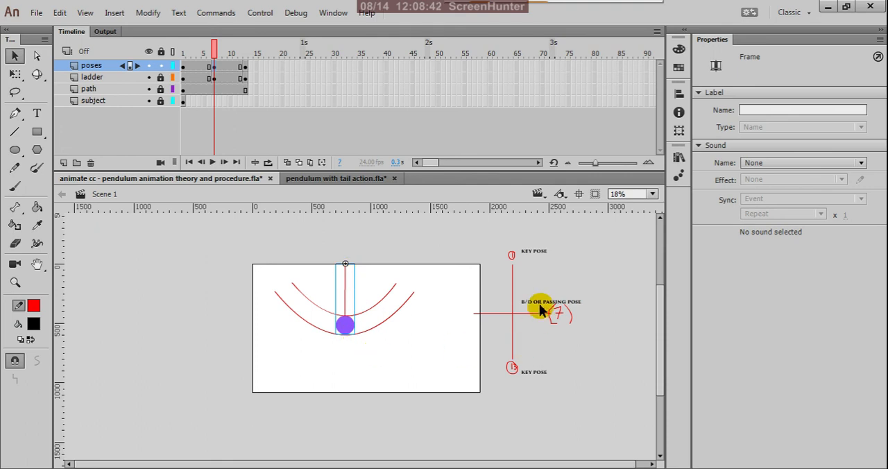
scroll(559, 314, "up", 2)
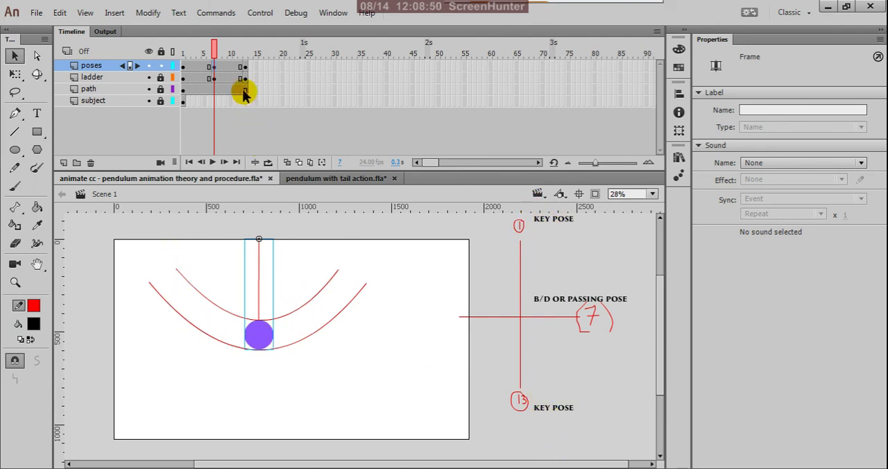
left_click(287, 162)
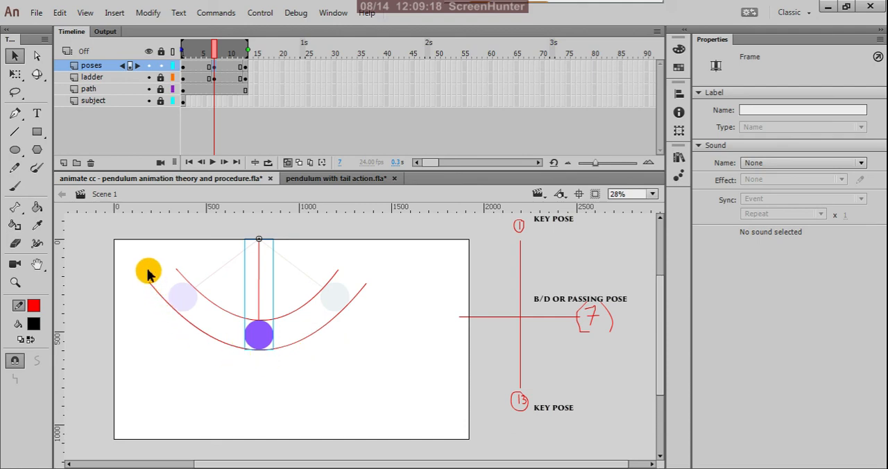
Step: Test the movie of "pendulum with tail action.fla", watch the pendulum swing in a maximized preview, and close it
left_click(309, 180)
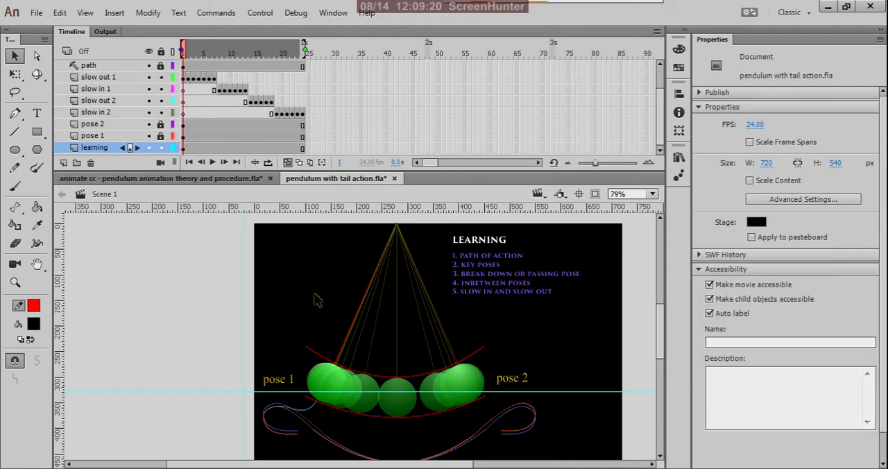
key("ctrl+Return")
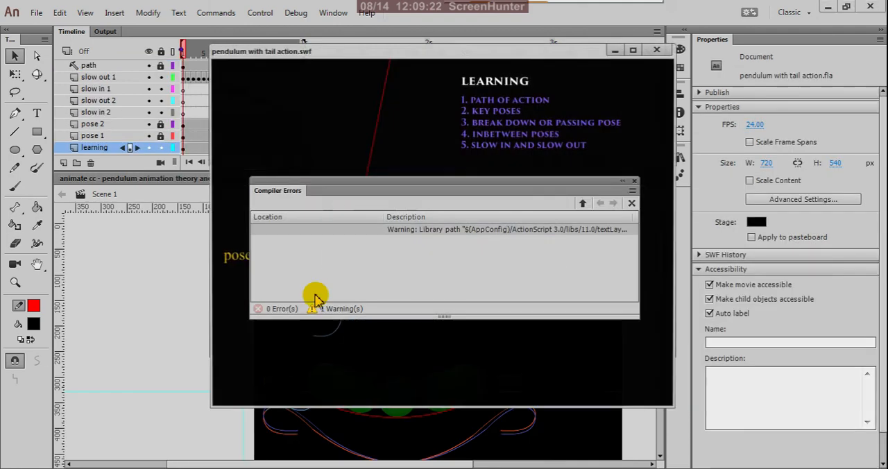
left_click(633, 183)
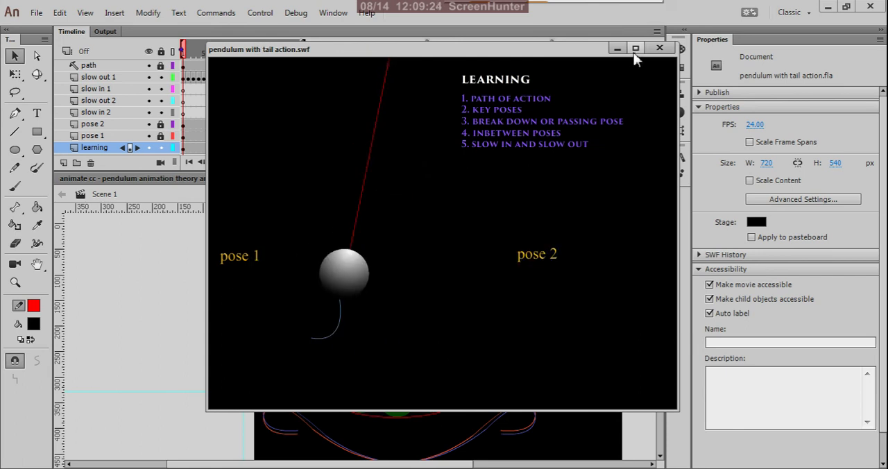
left_click(636, 49)
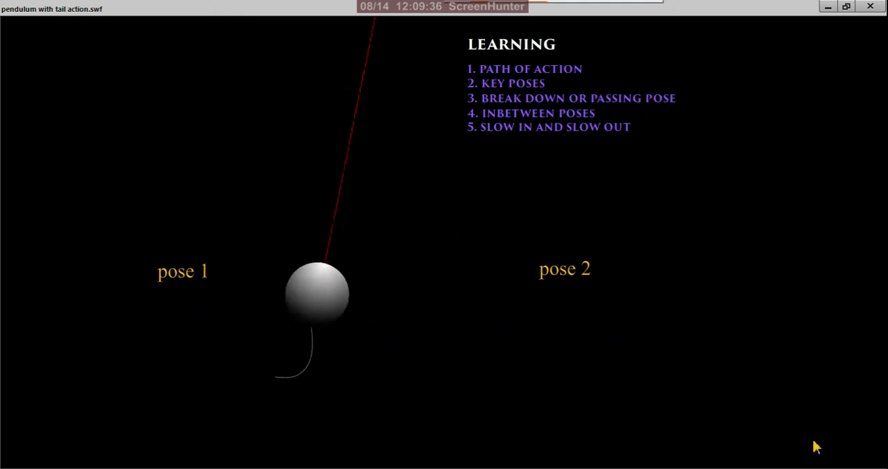
left_click(872, 8)
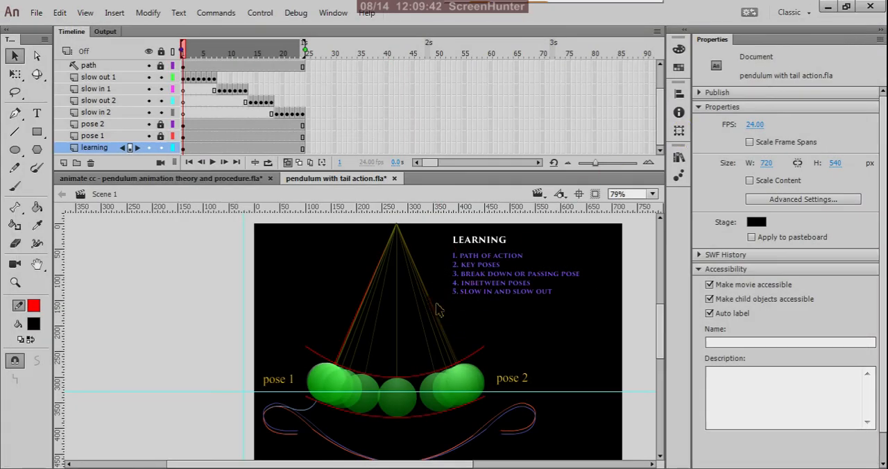
Step: Return to the "animate cc - pendulum animation theory and procedure.fla" document and save it
left_click(309, 164)
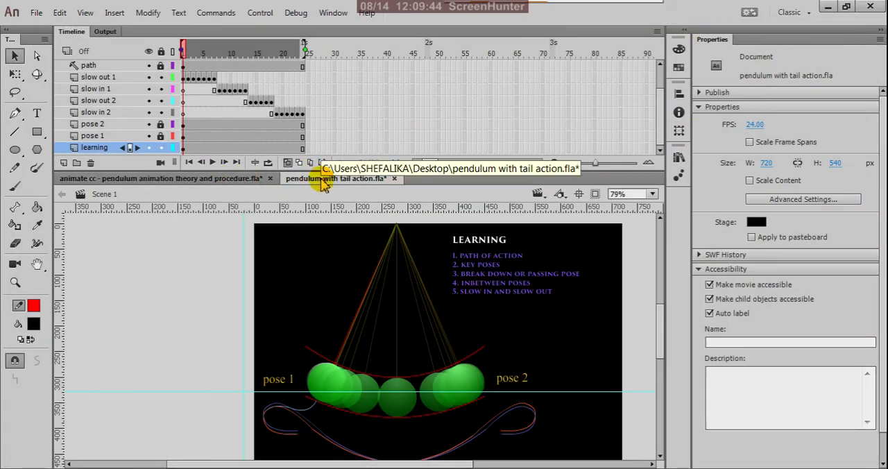
left_click(257, 180)
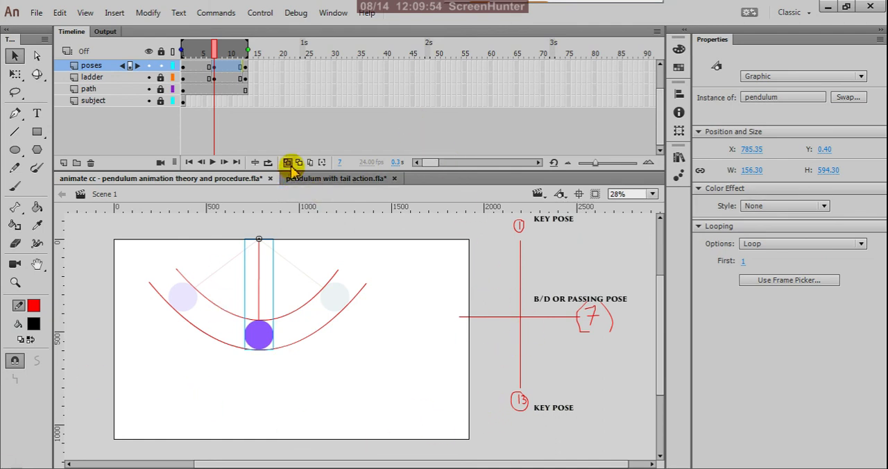
key("ctrl+s")
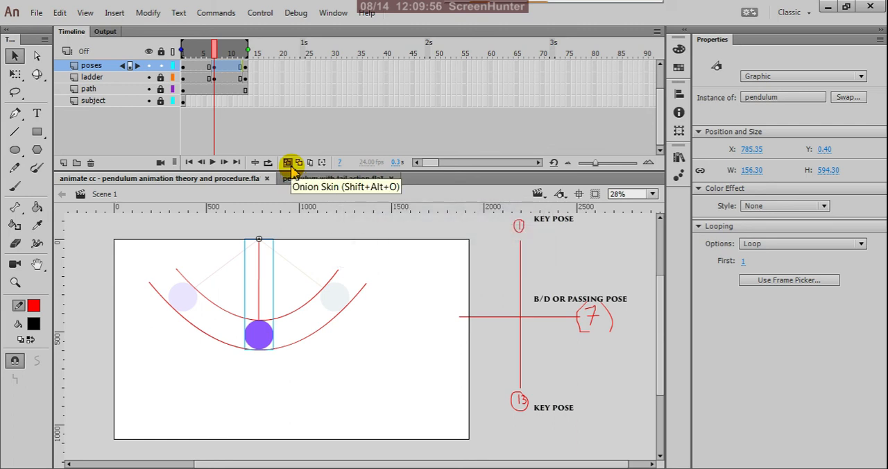